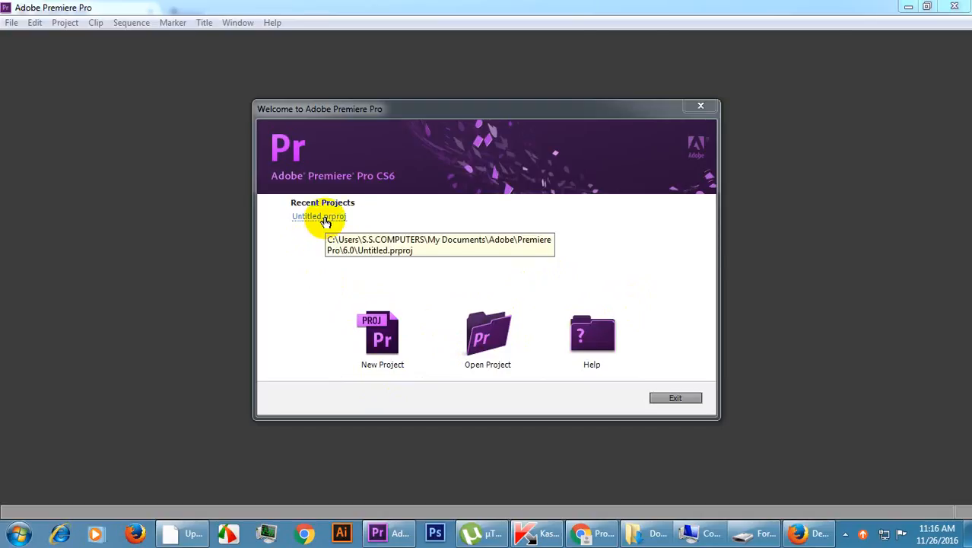
Open the recent project Untitled.prproj.
click(374, 345)
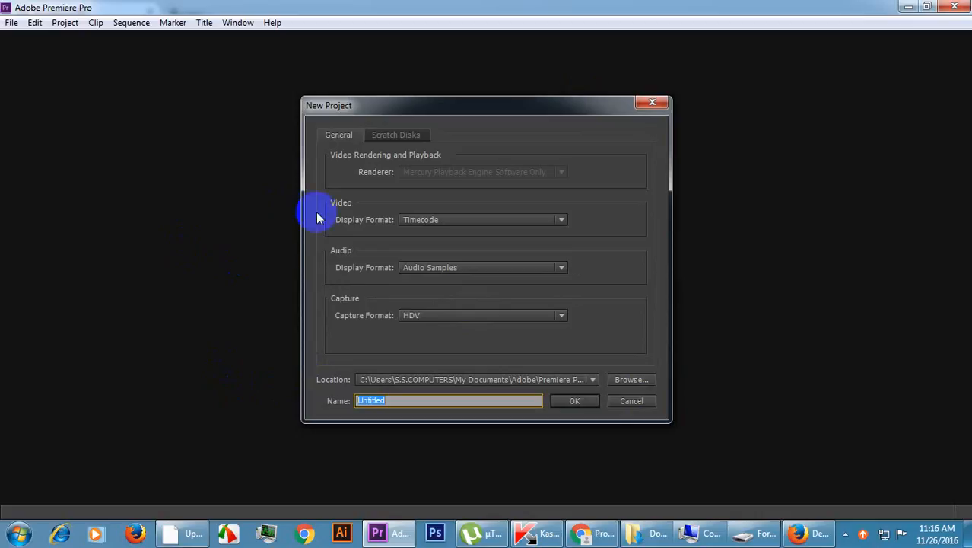
click(623, 403)
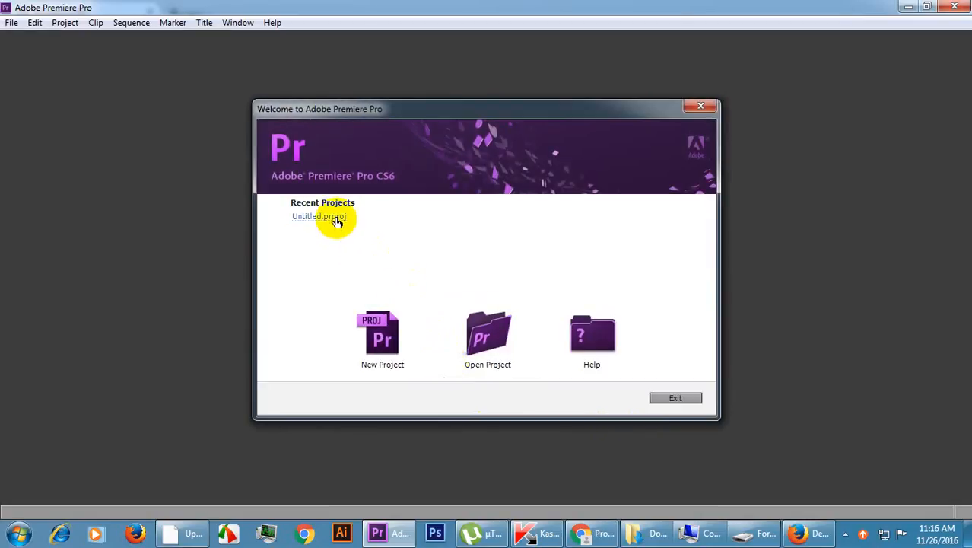
click(335, 217)
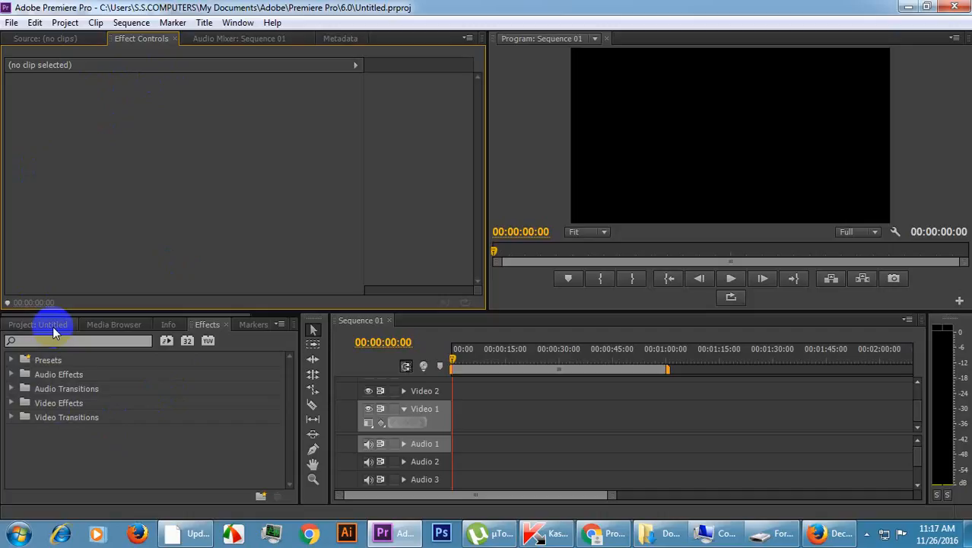
Delete Sequence 01 from the project.
click(52, 326)
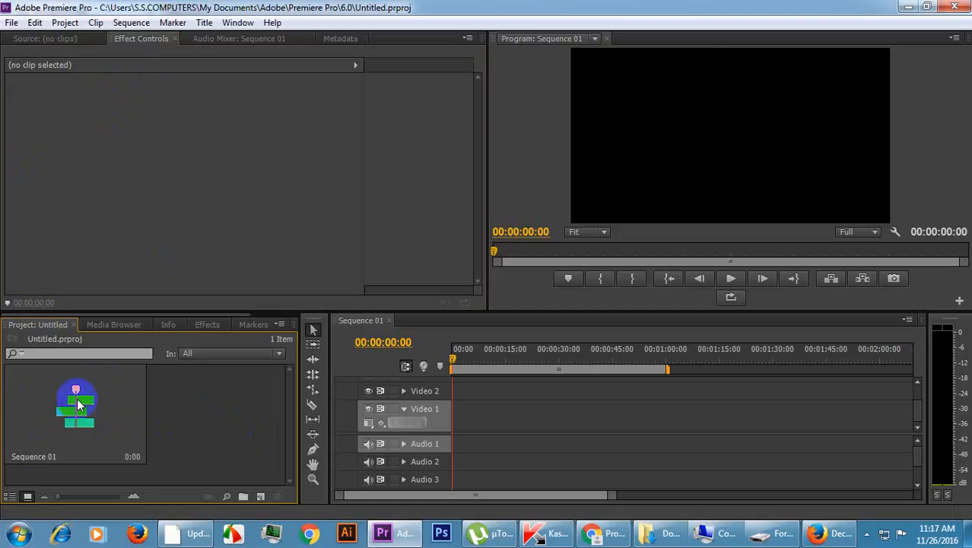
click(49, 426)
key(Delete)
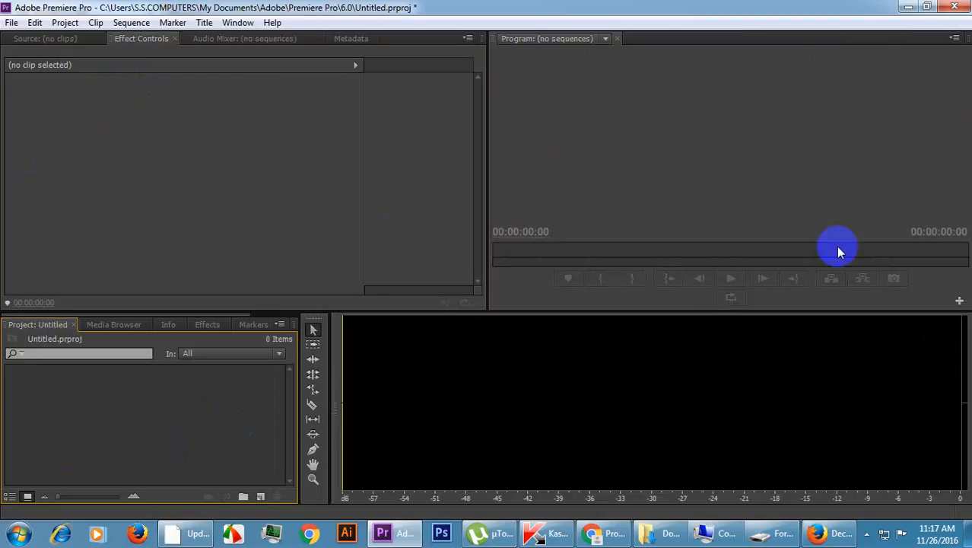
Create a new sequence named Frist Class with the DV - PAL Widescreen 48kHz preset.
right_click(200, 411)
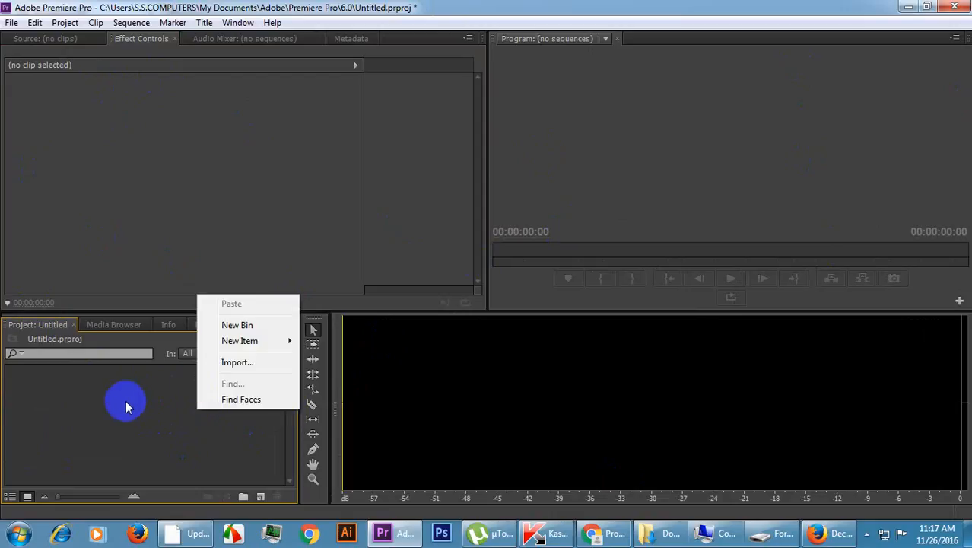
mouse_move(254, 340)
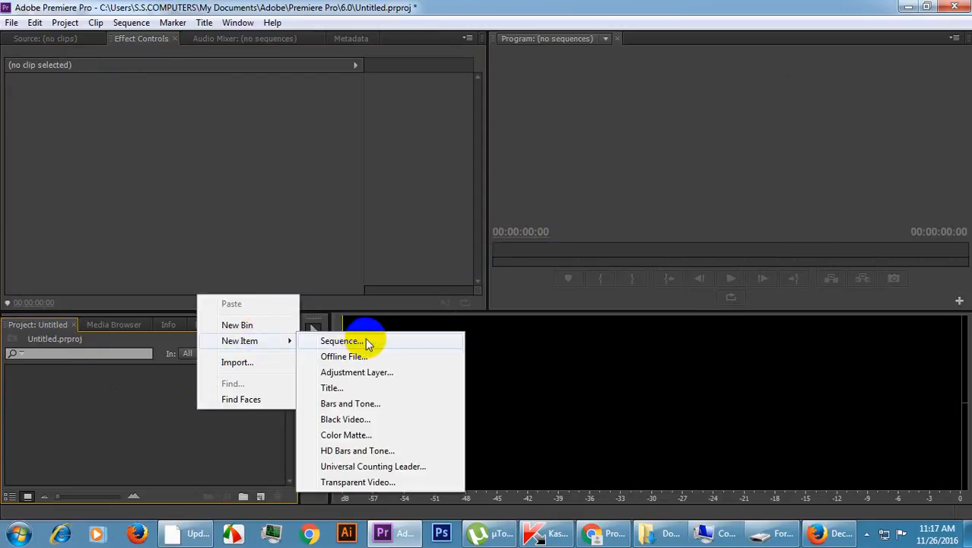
click(342, 341)
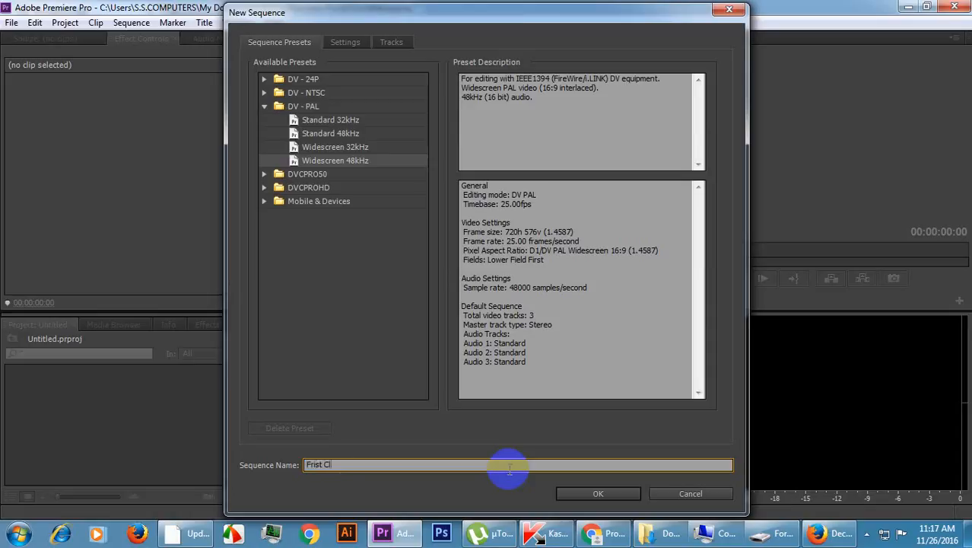
text(ss)
key(Return)
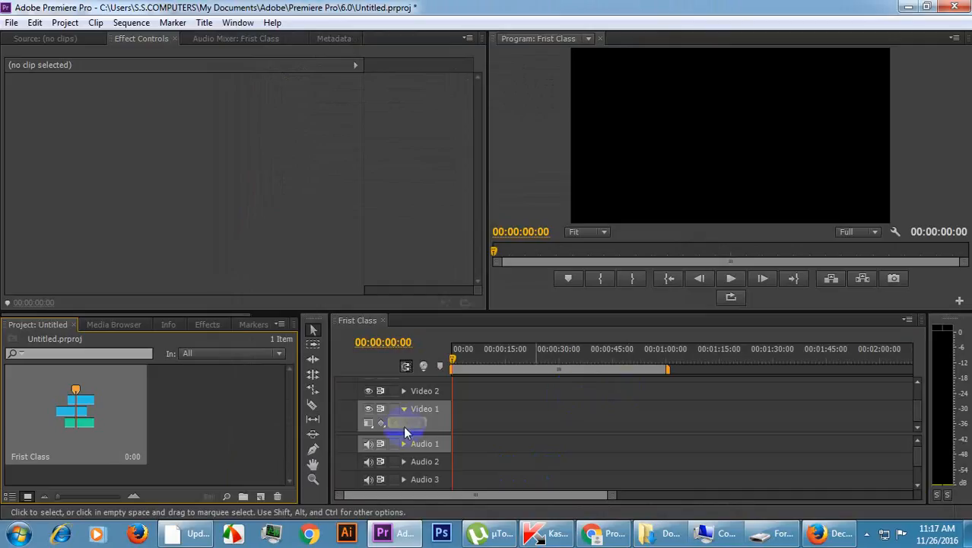
click(43, 329)
click(58, 388)
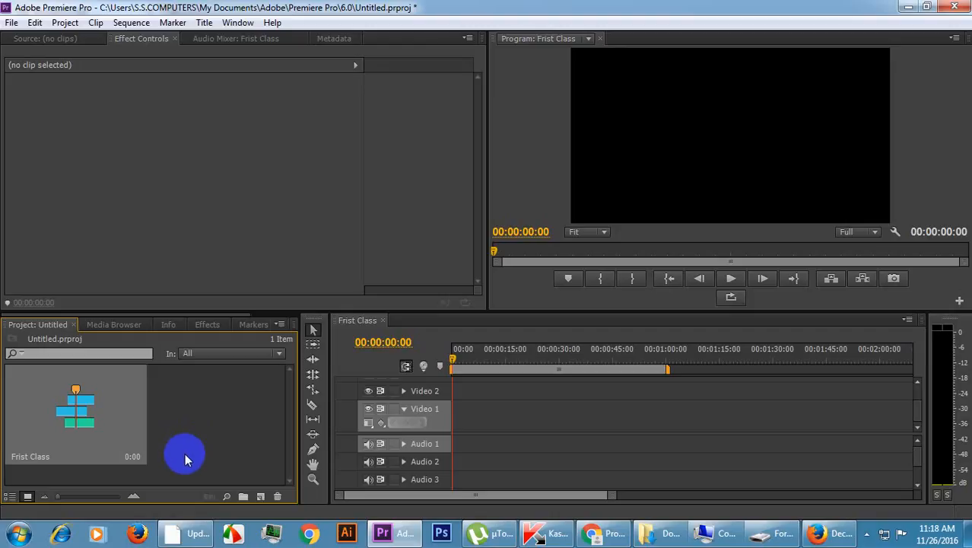
click(231, 406)
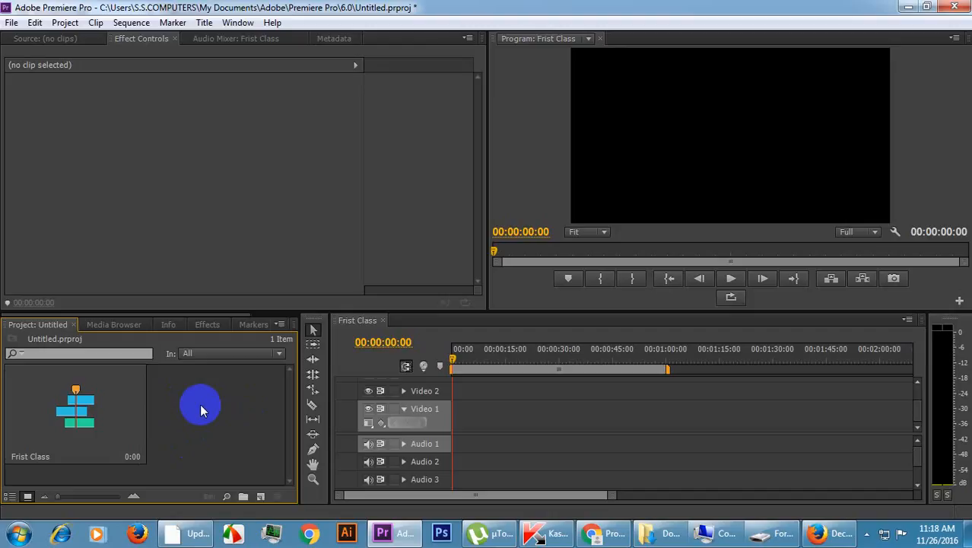
right_click(201, 406)
mouse_move(240, 336)
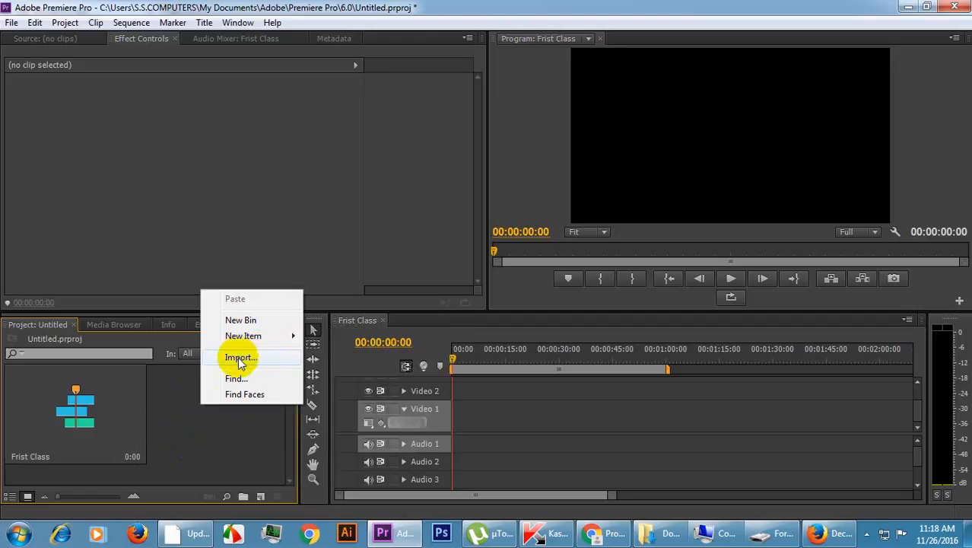
right_click(221, 423)
right_click(140, 188)
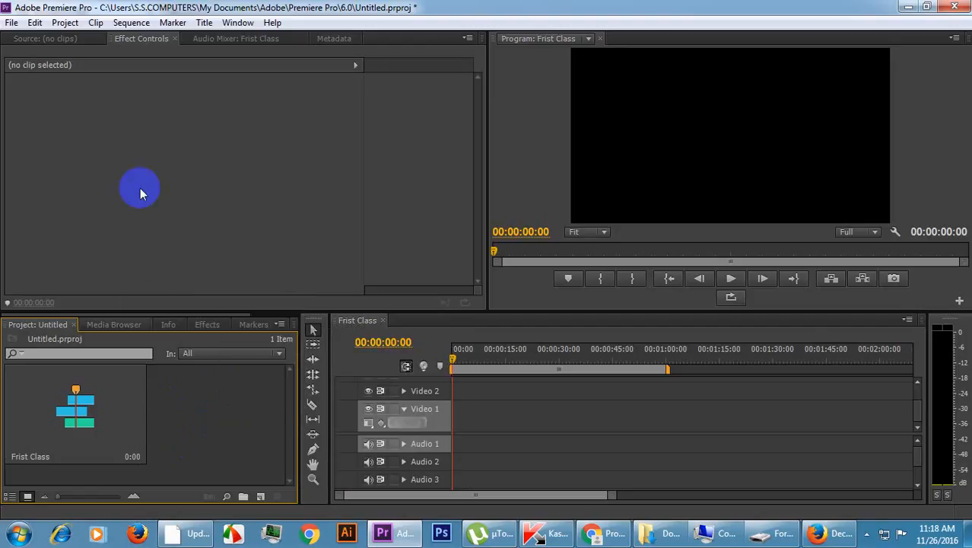
Start a media import and browse to the Creative pic folder inside PIC on Local Disk (E:).
click(11, 25)
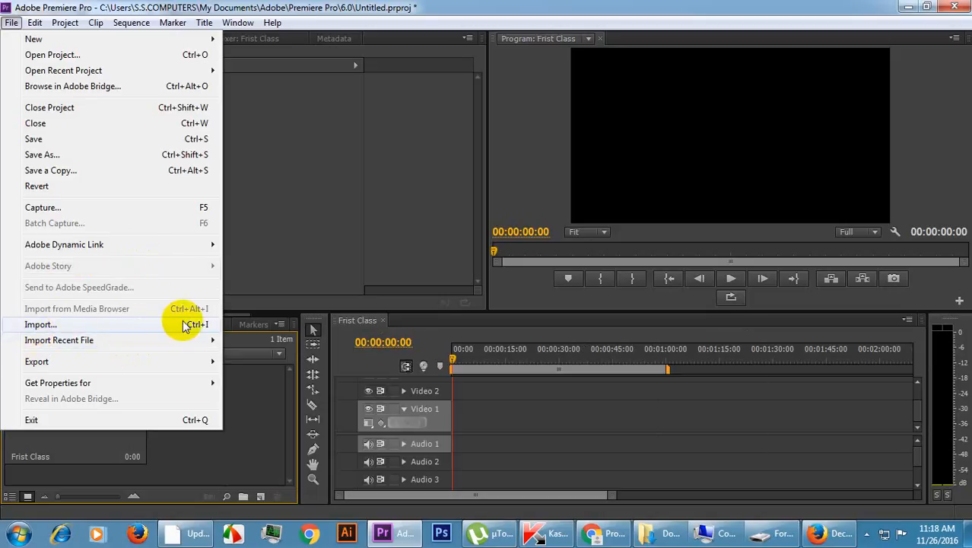
click(45, 325)
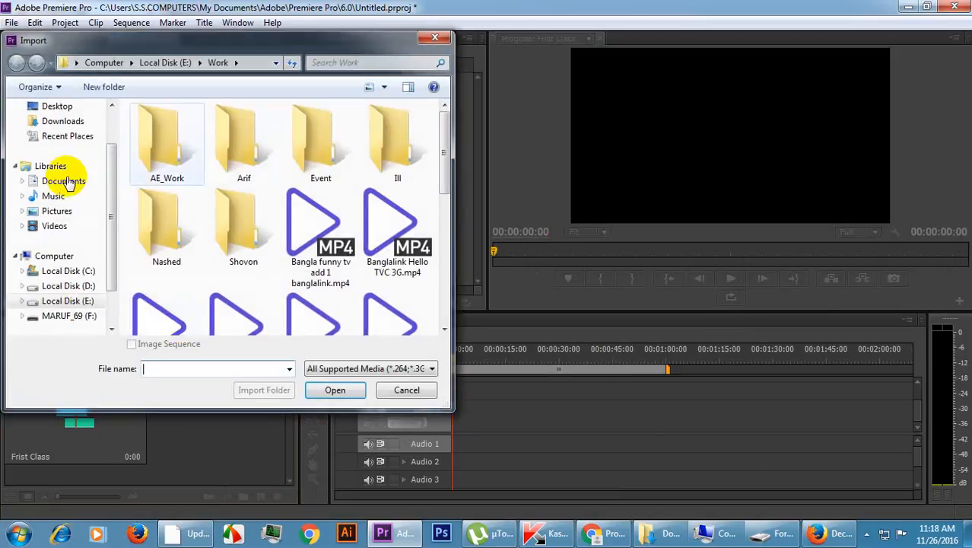
click(304, 235)
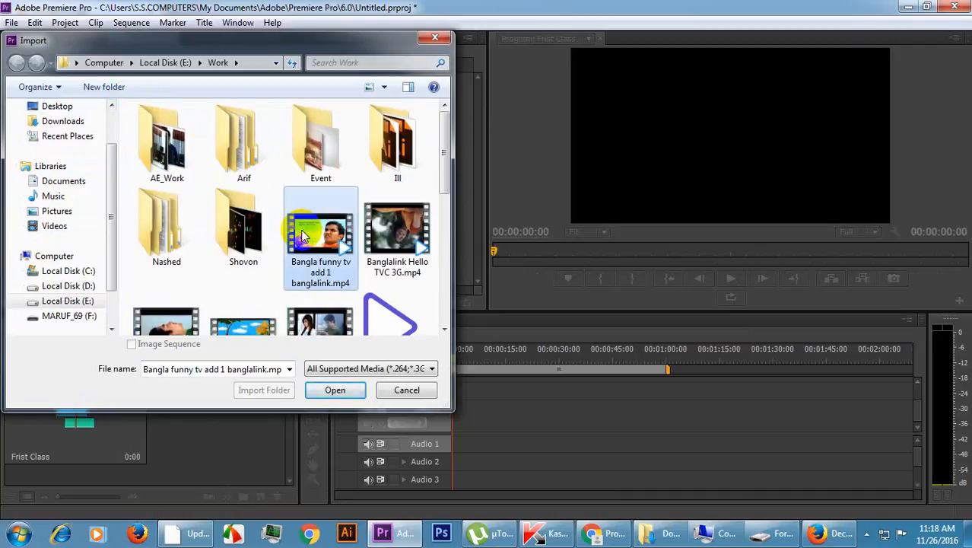
scroll(303, 236, down, 1)
scroll(302, 236, down, 5)
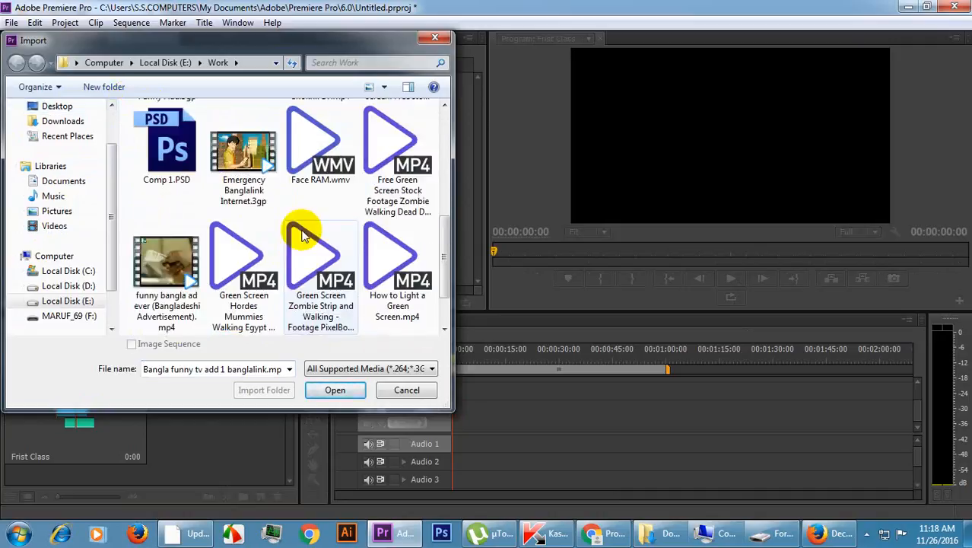
scroll(303, 236, down, 1)
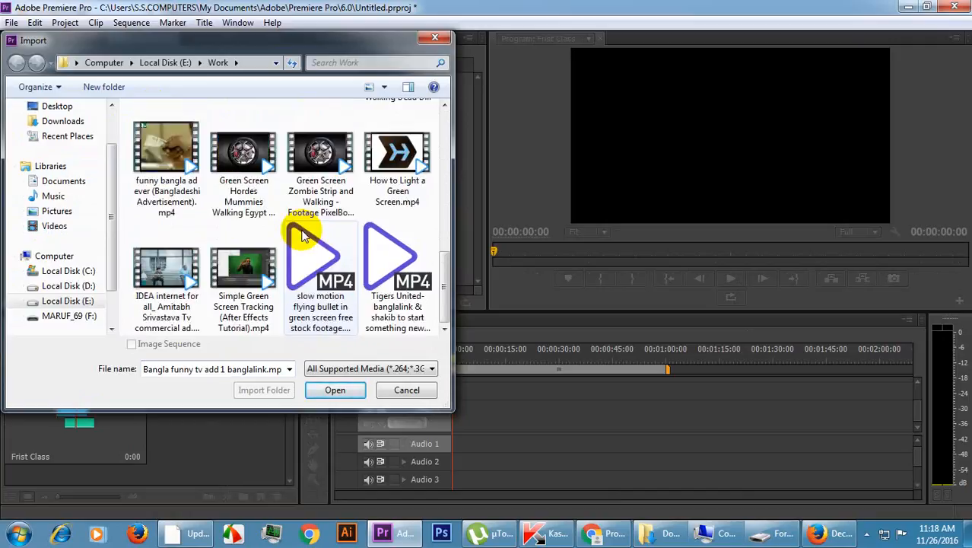
scroll(303, 238, up, 7)
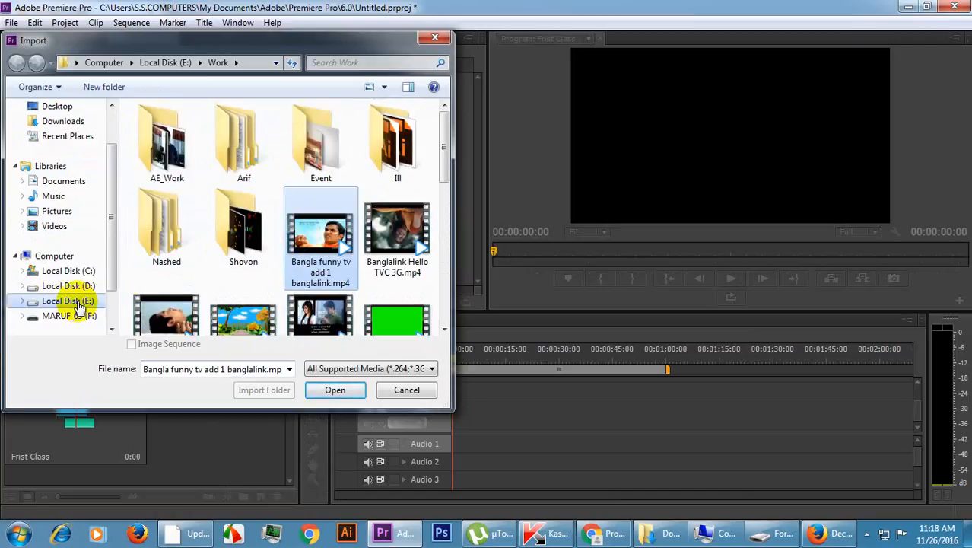
click(183, 221)
key(BackSpace)
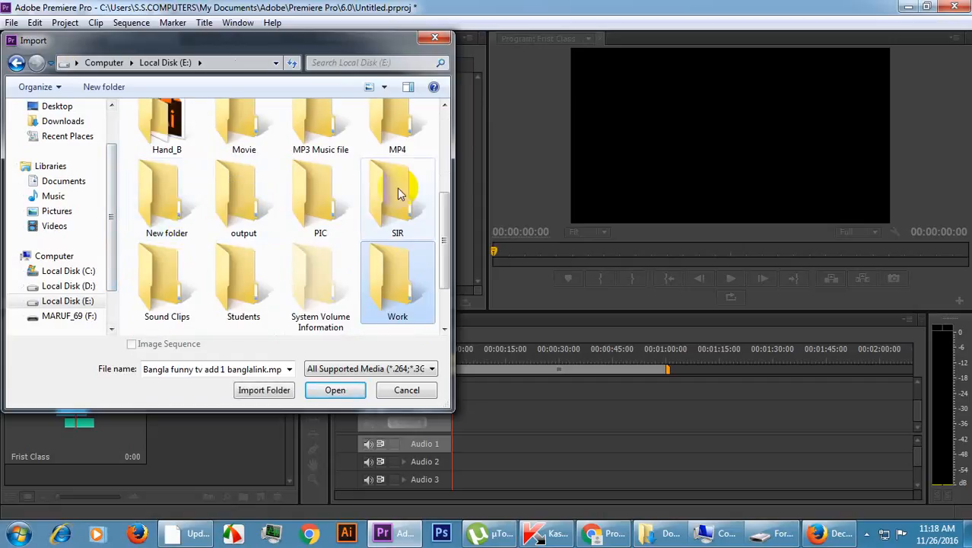
double_click(316, 194)
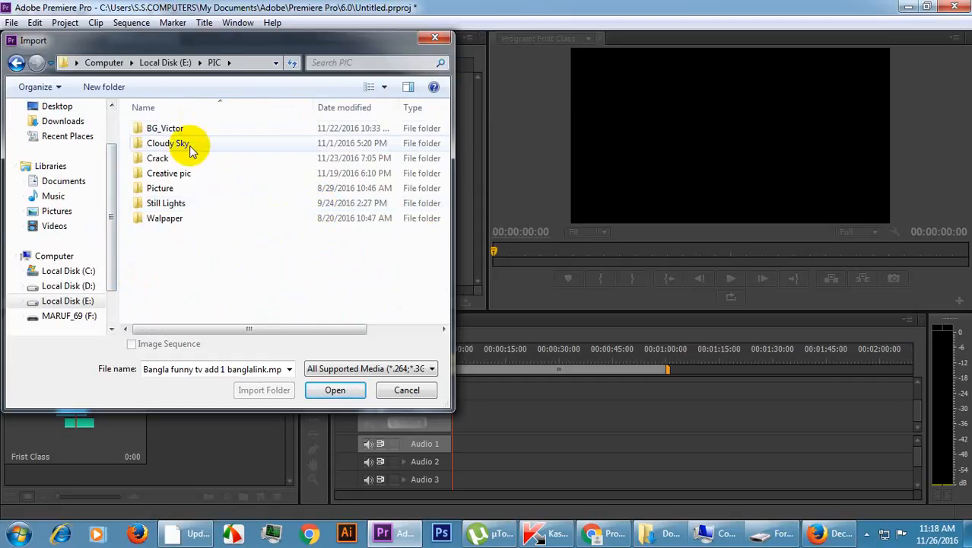
double_click(182, 172)
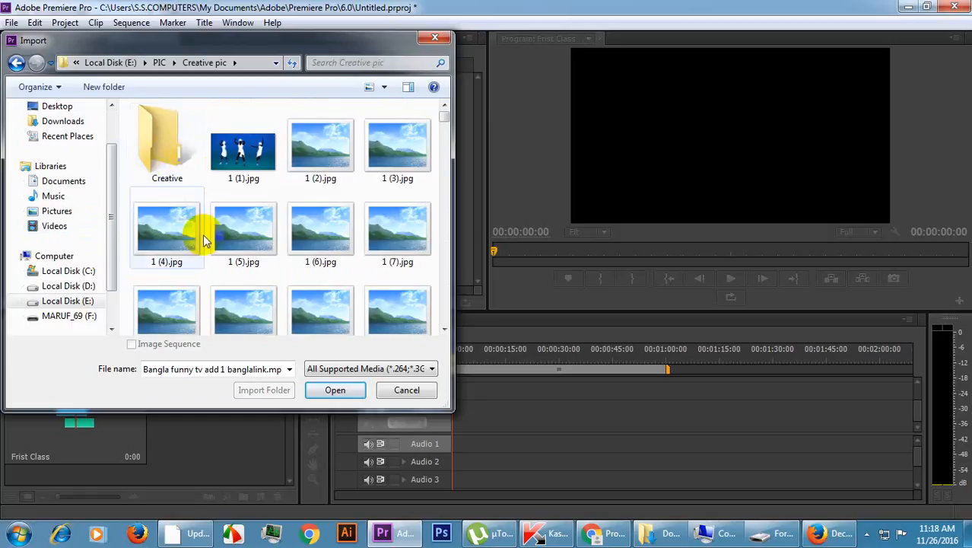
Select the images 8 (1).jpg, 8 (2).jpg and 8.jpg for import.
scroll(226, 300, down, 2)
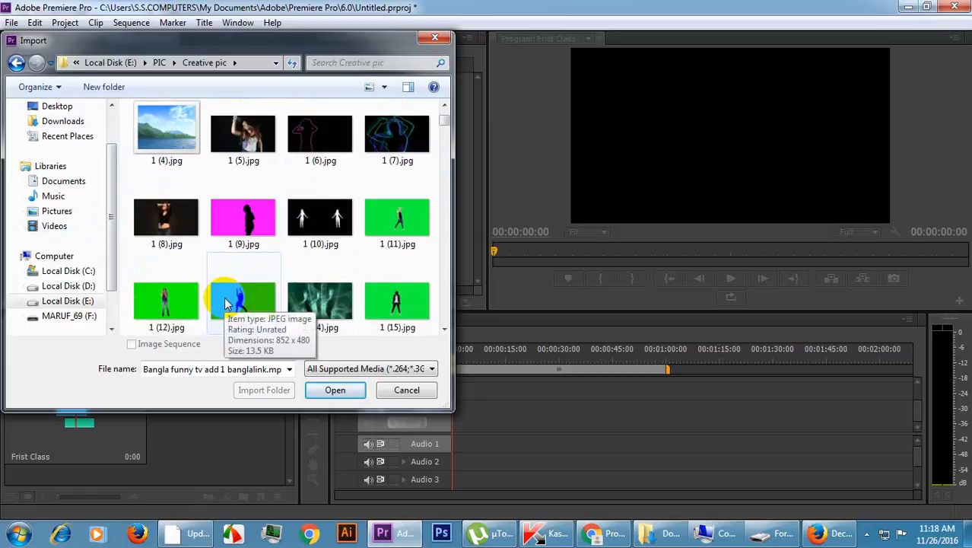
scroll(207, 264, down, 5)
scroll(209, 268, down, 3)
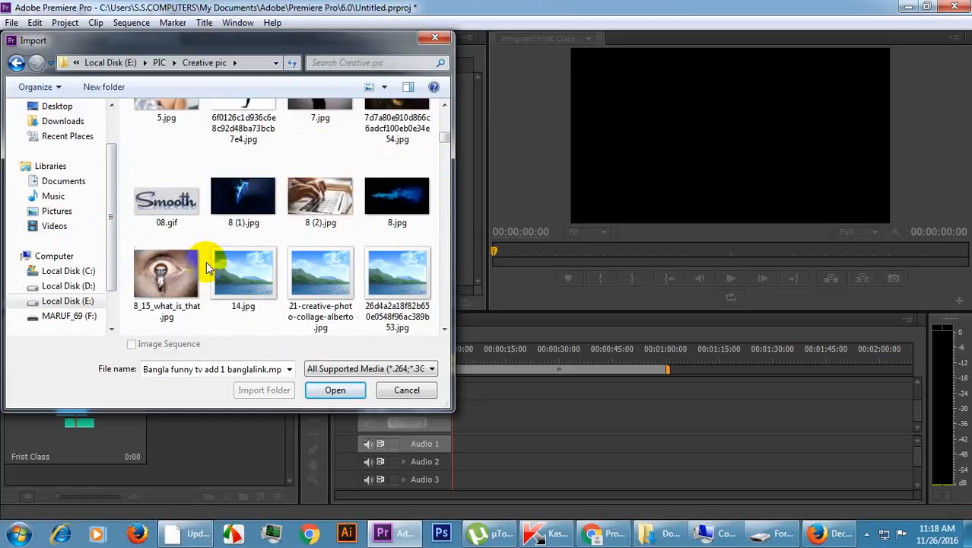
click(241, 199)
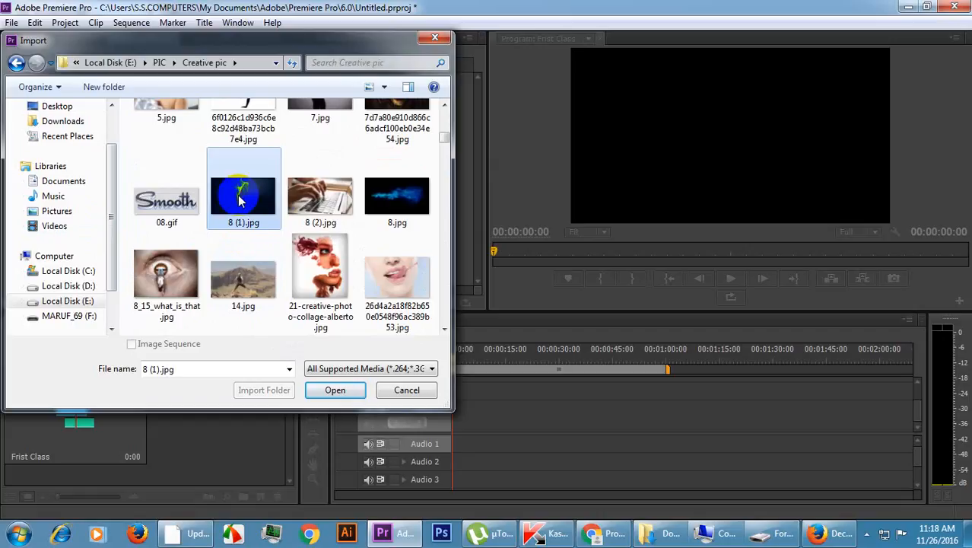
shift+click(397, 202)
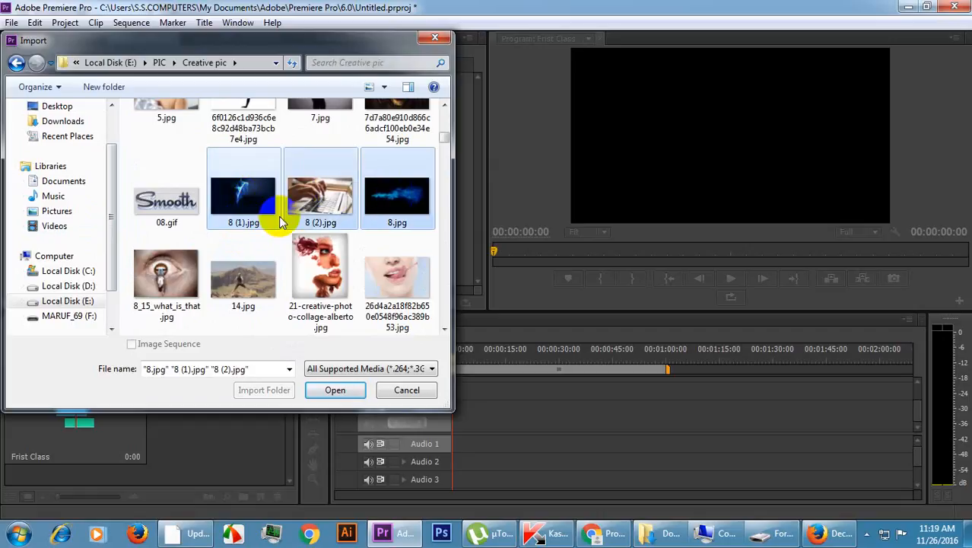
Add the 240_F_80732851 image, the 1208-photoshop-wallpapers image and 83097.jpg to the import selection.
scroll(273, 217, down, 3)
click(238, 275)
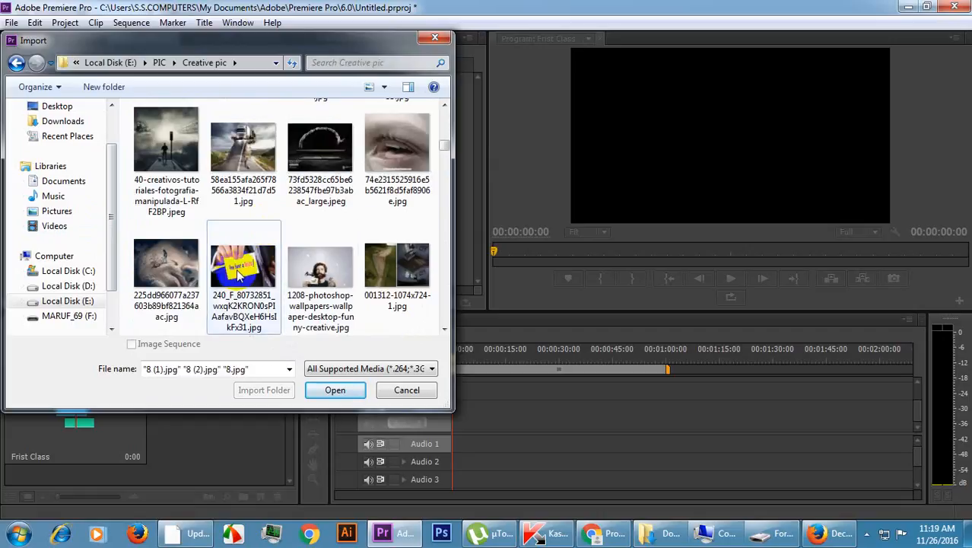
shift+click(320, 270)
scroll(251, 280, down, 3)
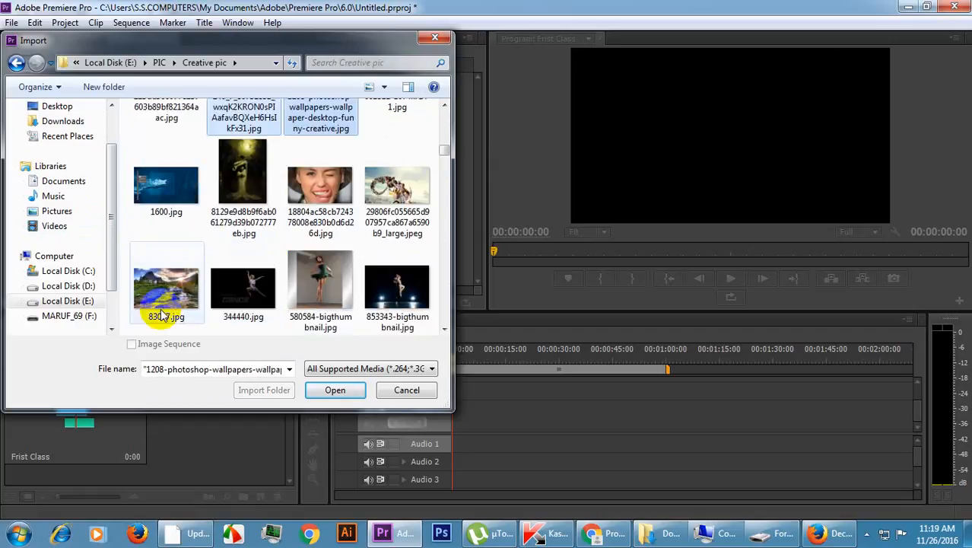
ctrl+click(165, 283)
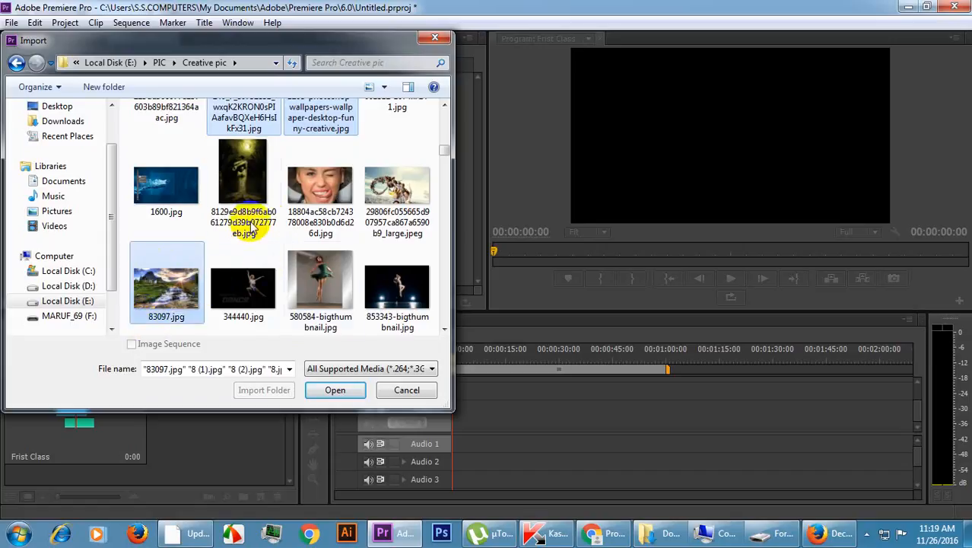
Add the amazing-photoshop-creative-hd-wallpaper image to the selection and import all selected images into the project.
scroll(251, 228, down, 3)
scroll(313, 247, down, 3)
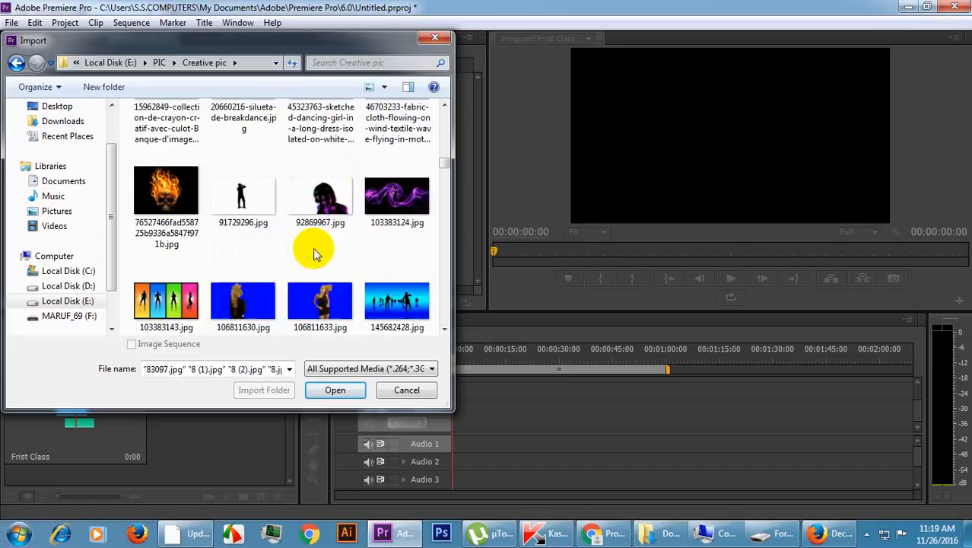
scroll(305, 251, down, 5)
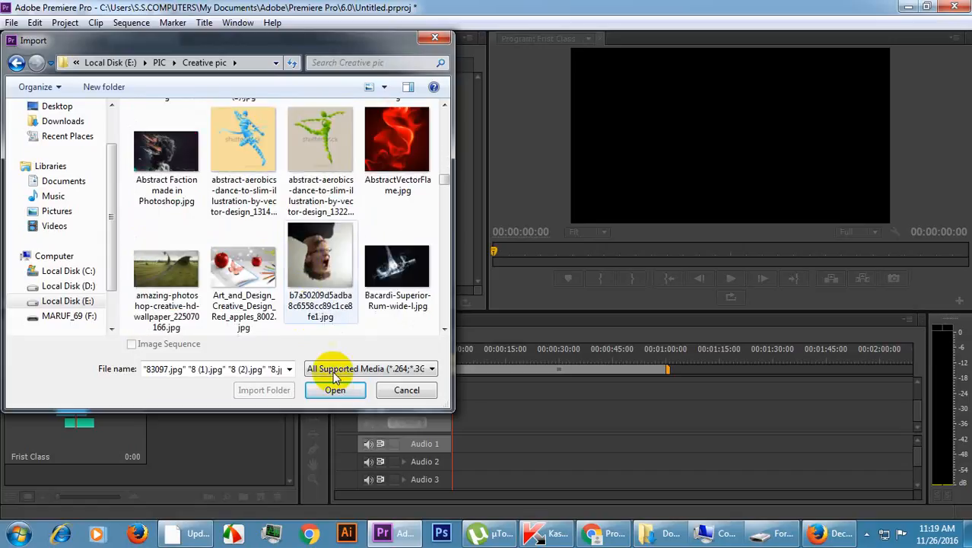
ctrl+click(169, 281)
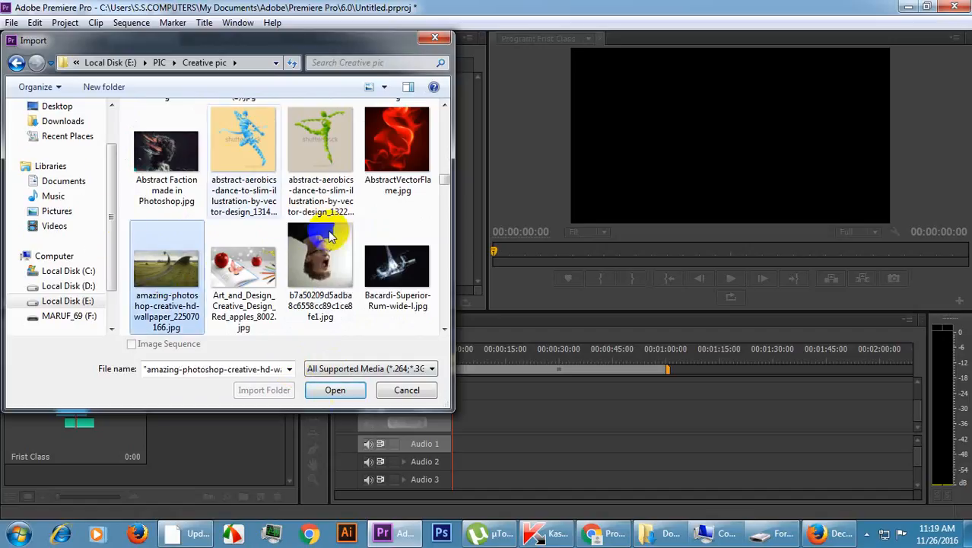
click(344, 390)
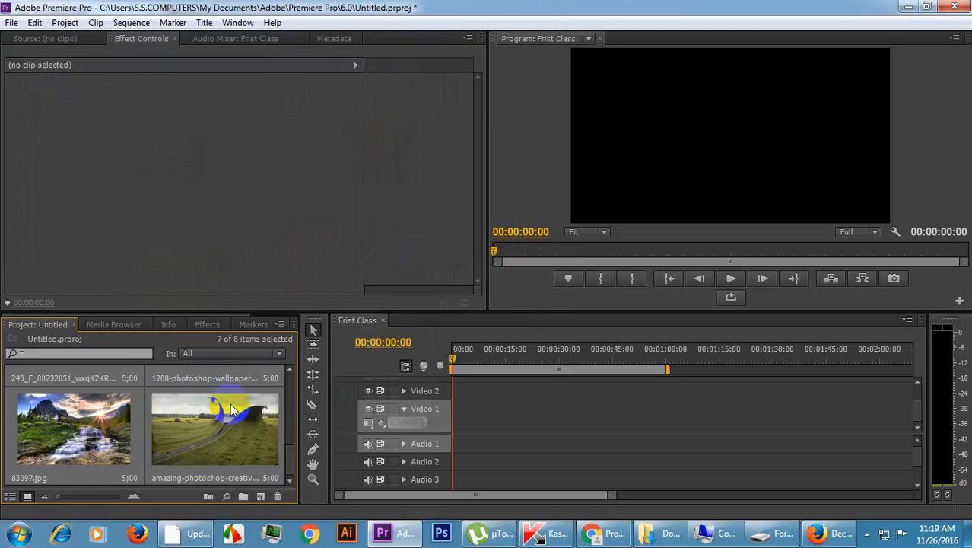
Switch the project's media display to List View.
drag(289, 464, 289, 380)
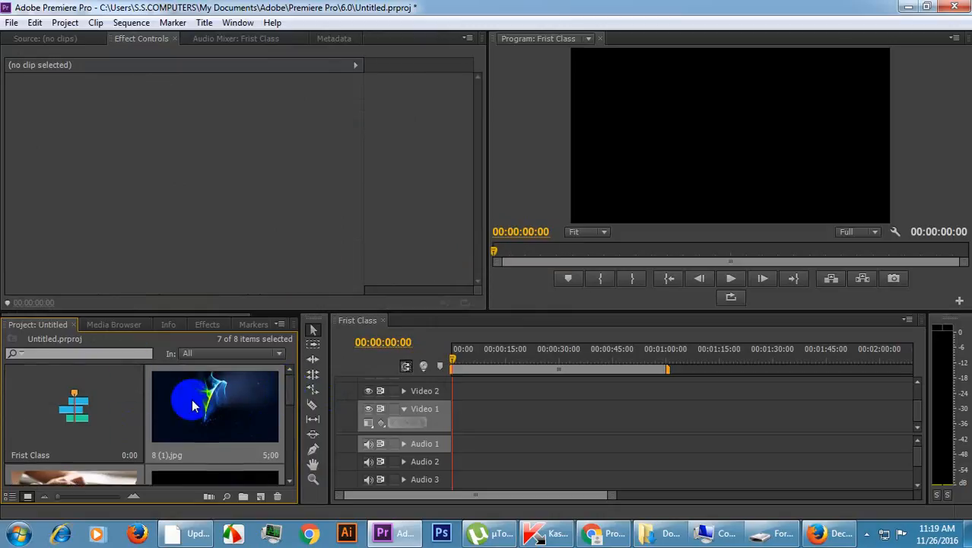
click(12, 497)
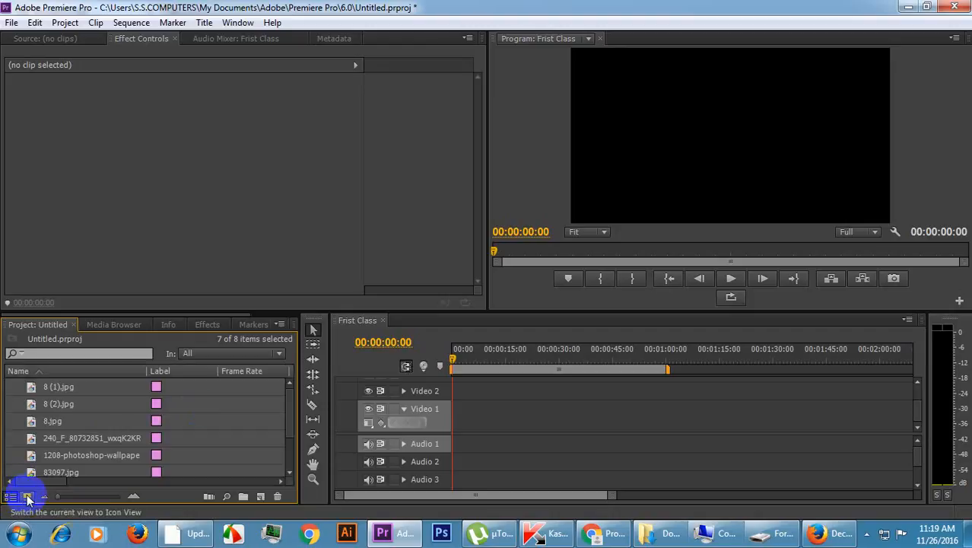
Enlarge the rows in the project's List View and switch the media display to Icon View.
click(27, 497)
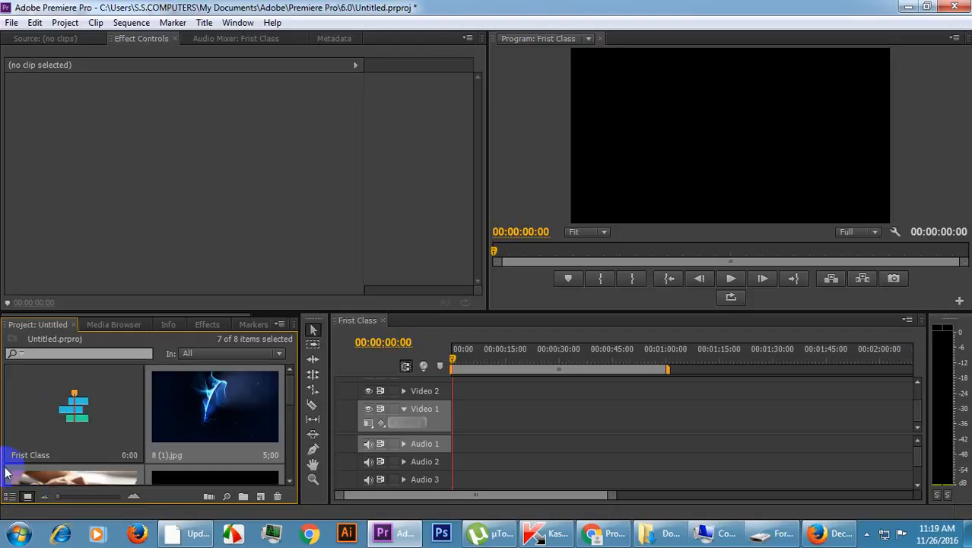
click(10, 498)
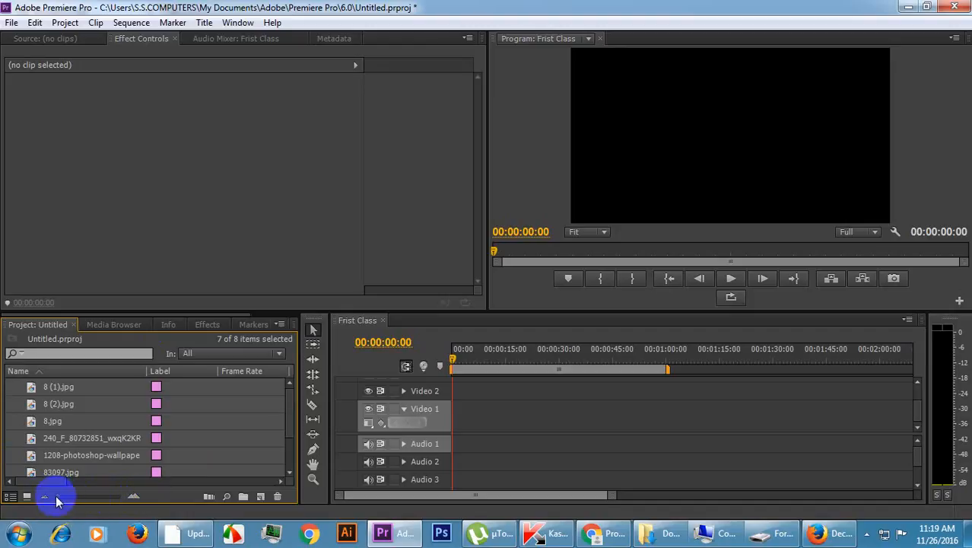
drag(56, 495, 89, 498)
click(25, 496)
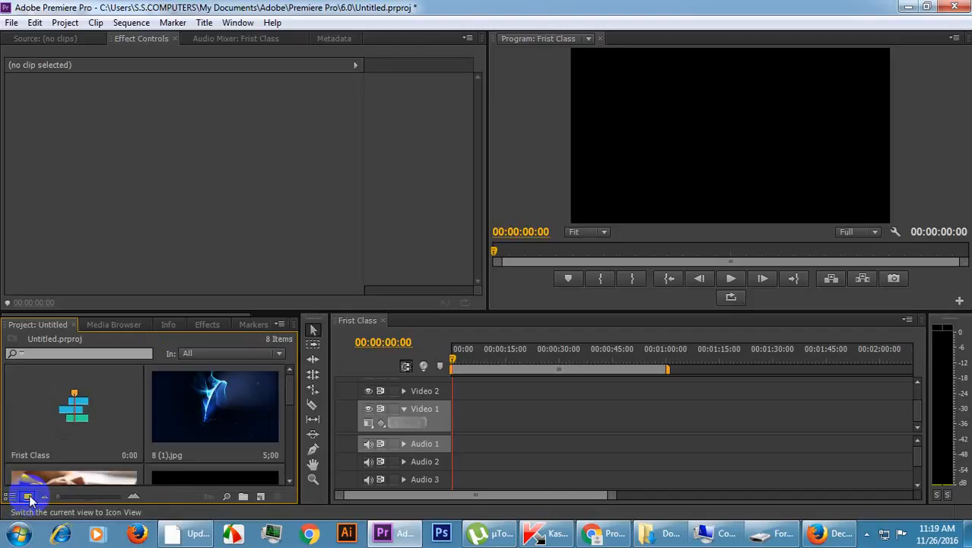
Enlarge the project thumbnails to preview the images and shrink them back to the smallest size.
drag(56, 498, 100, 499)
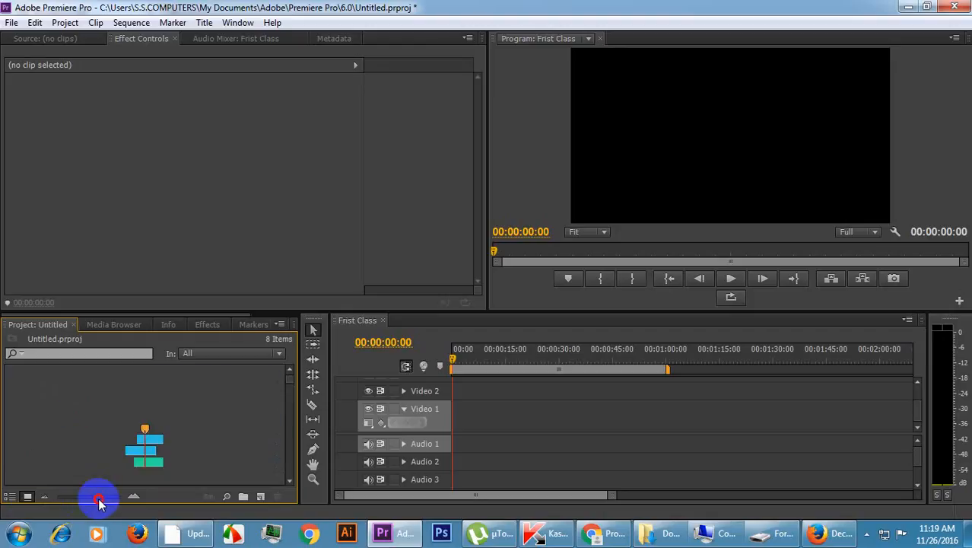
scroll(144, 460, down, 2)
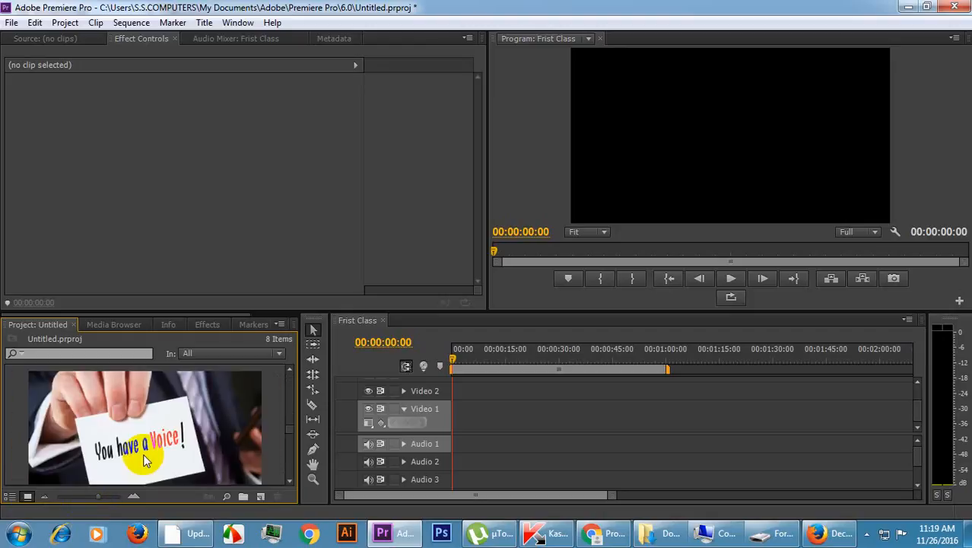
drag(98, 500, 51, 498)
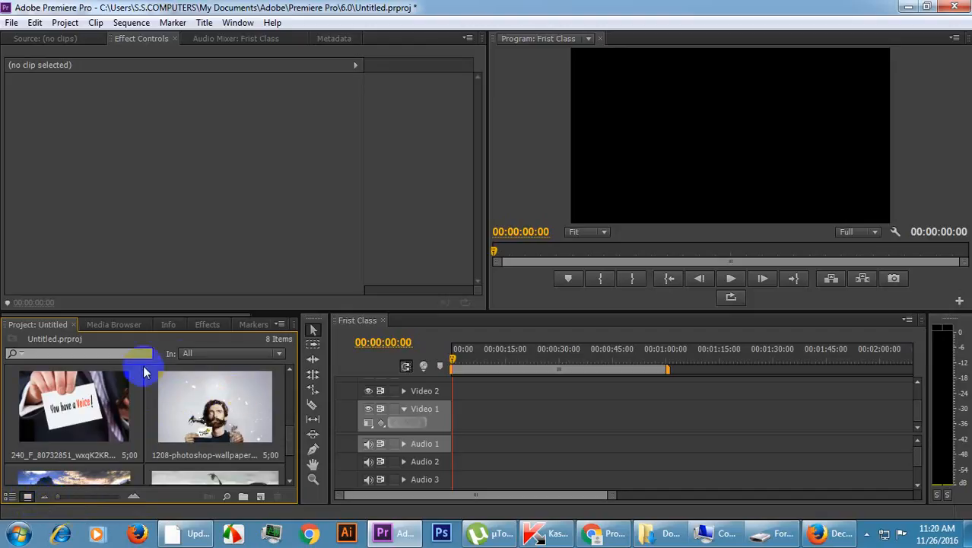
Try the Text Transcript search scope for the project media and restore the scope to All.
click(187, 355)
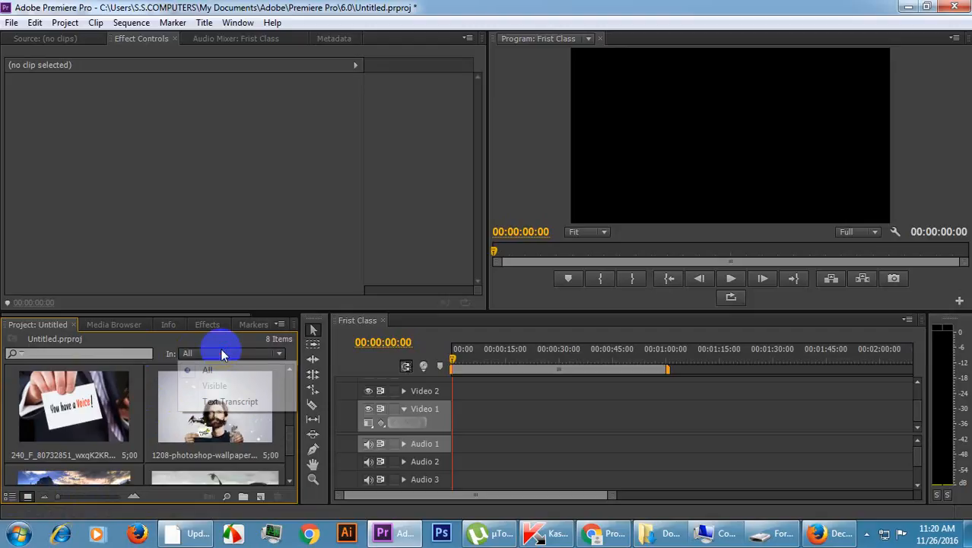
click(188, 419)
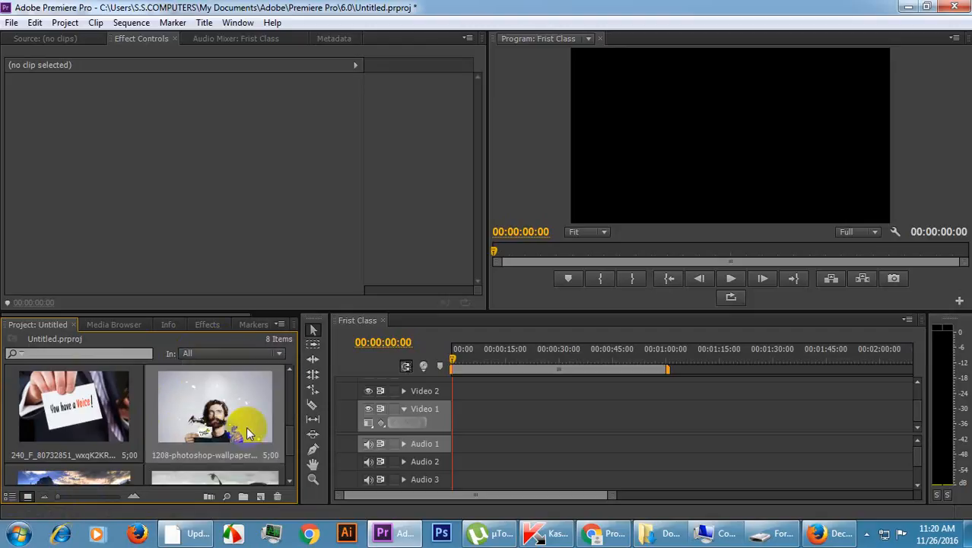
scroll(226, 426, down, 1)
scroll(233, 413, up, 1)
click(232, 355)
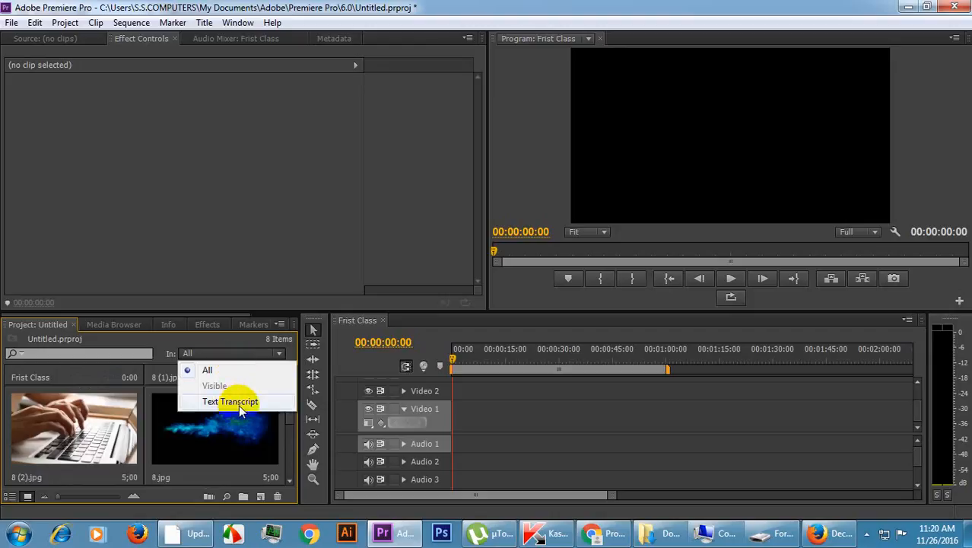
click(239, 409)
click(243, 354)
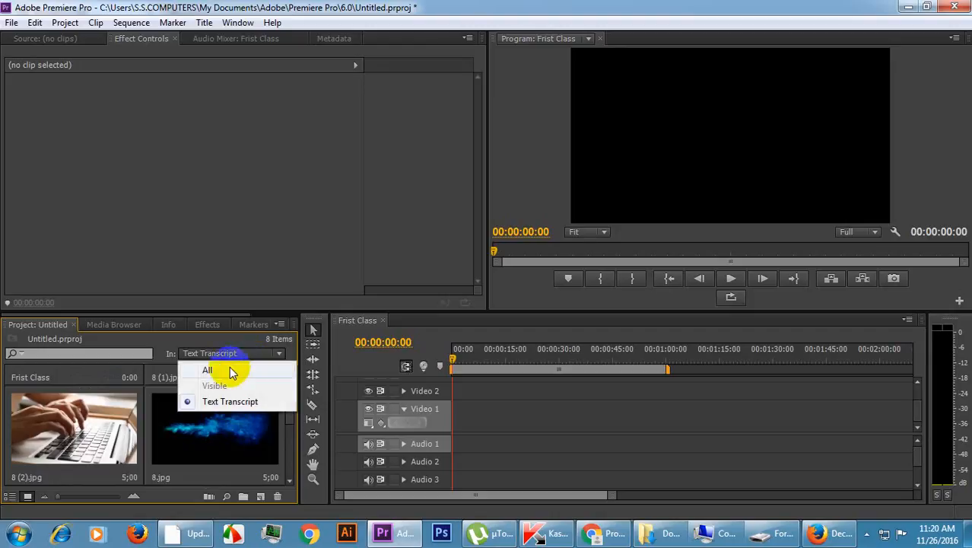
click(232, 372)
Look over the image thumbnails and switch the project's media display back to List View.
scroll(207, 428, down, 2)
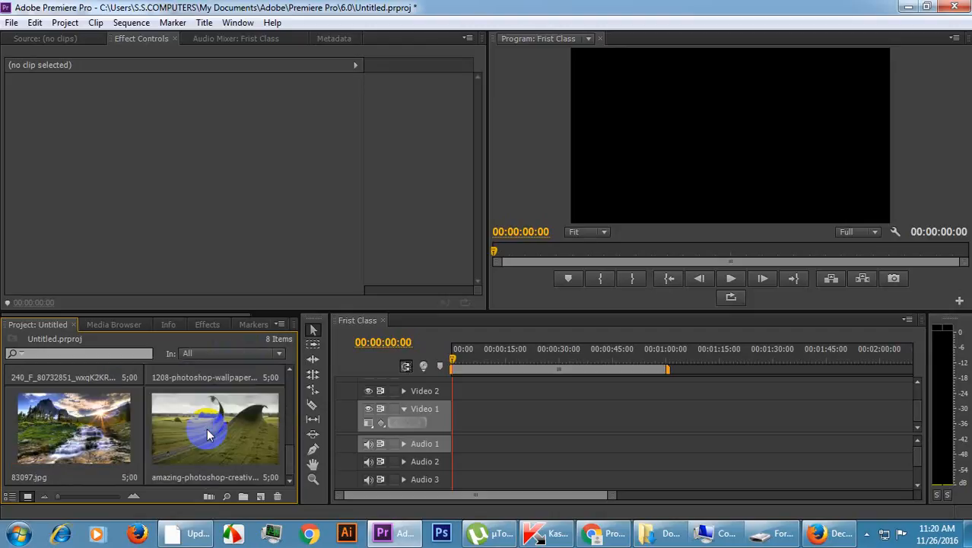
scroll(199, 435, up, 2)
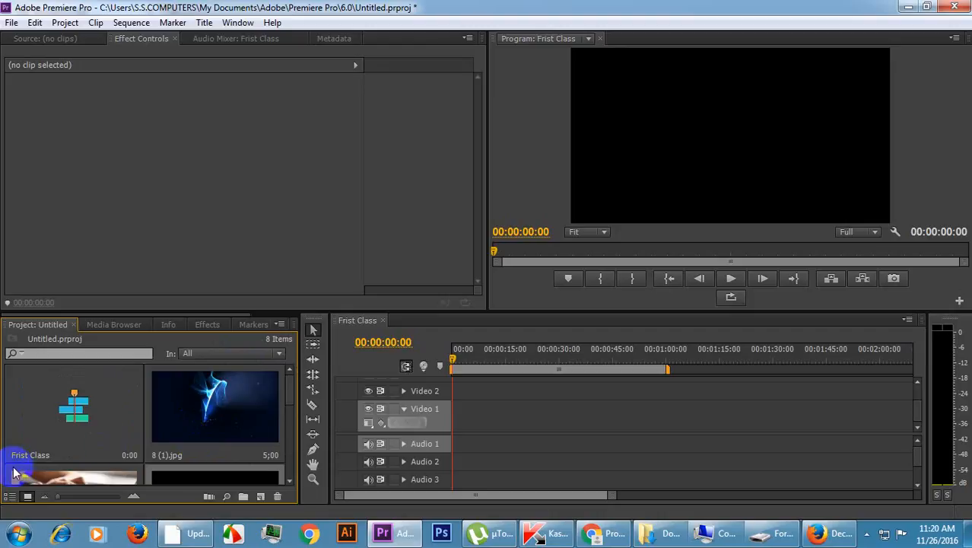
click(10, 496)
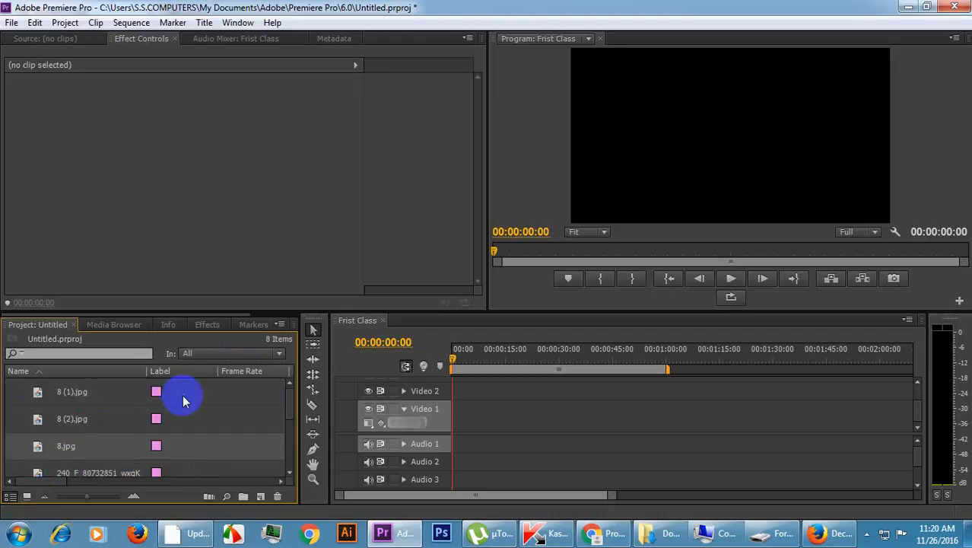
Select all seven imported images and place them in a row on Video 1 from the start of the sequence.
scroll(112, 392, down, 1)
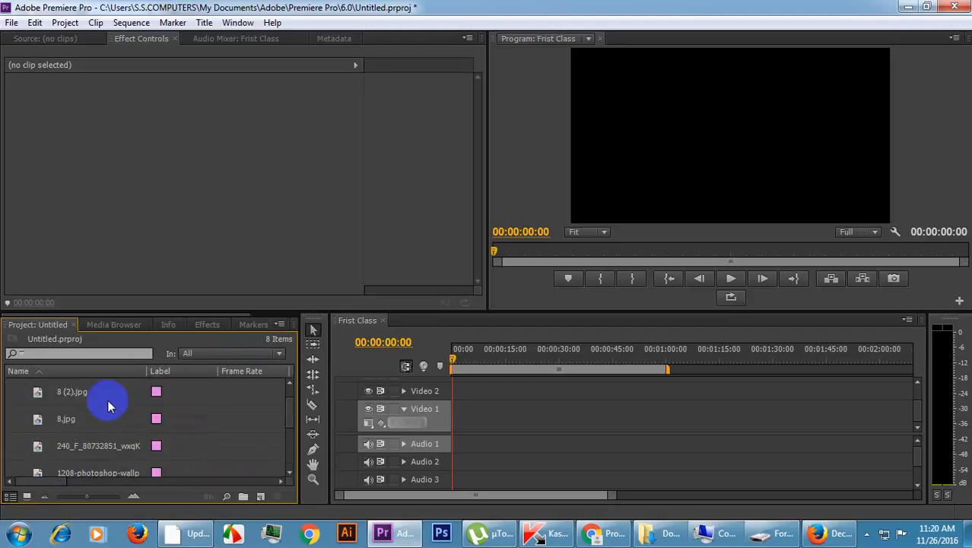
scroll(108, 399, down, 3)
scroll(108, 396, up, 4)
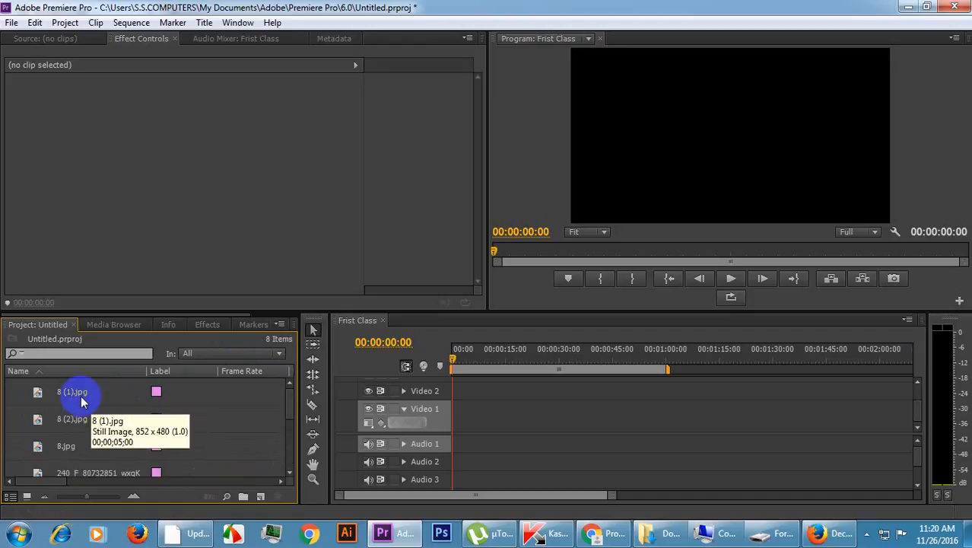
scroll(156, 426, down, 4)
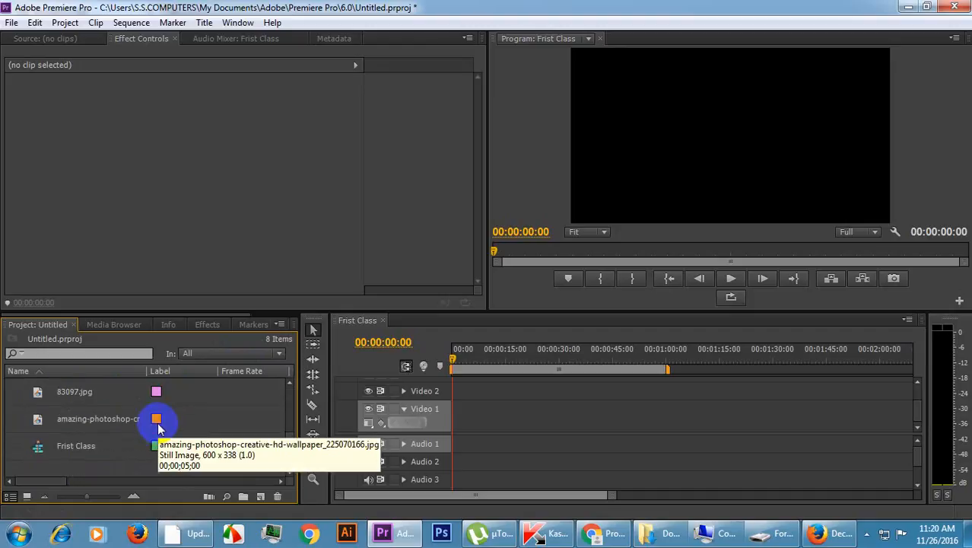
shift+click(92, 417)
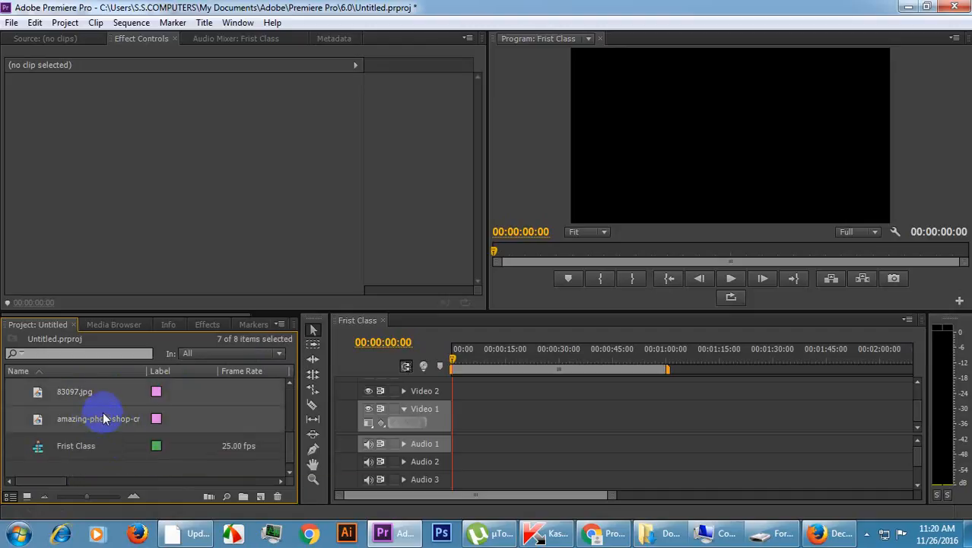
drag(104, 419, 460, 425)
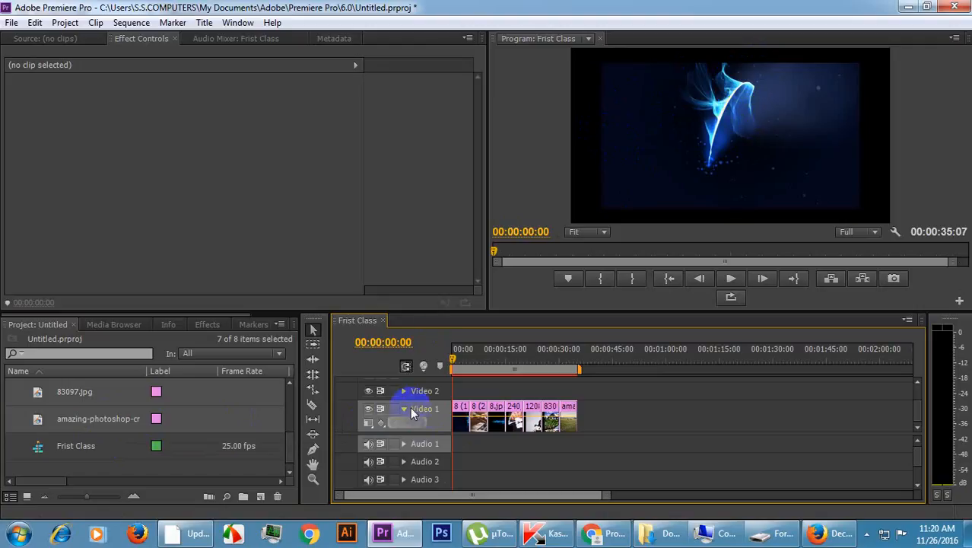
Select the 8 (1).jpg clip on Video 1 and scrub the timeline, returning the playhead to 00:00:00:00.
click(460, 420)
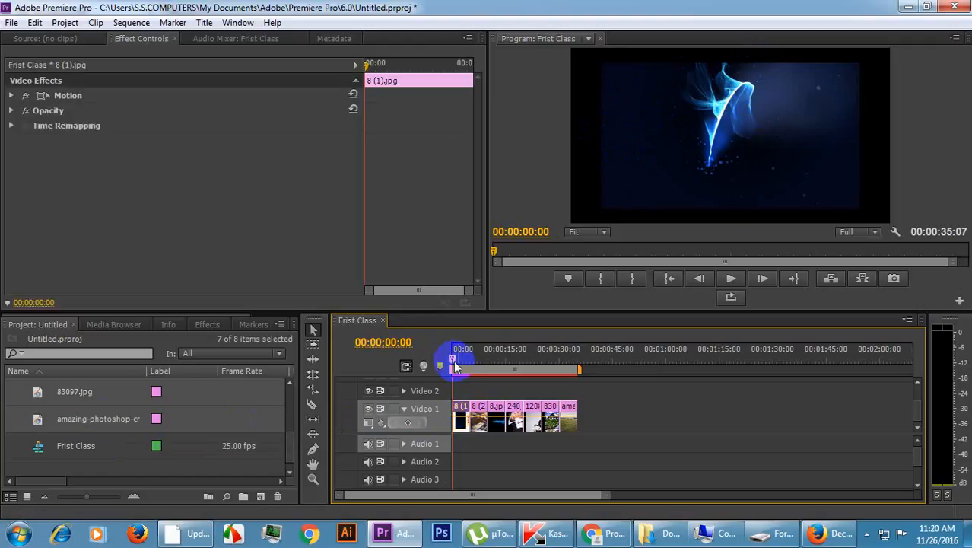
click(493, 357)
drag(493, 358, 445, 367)
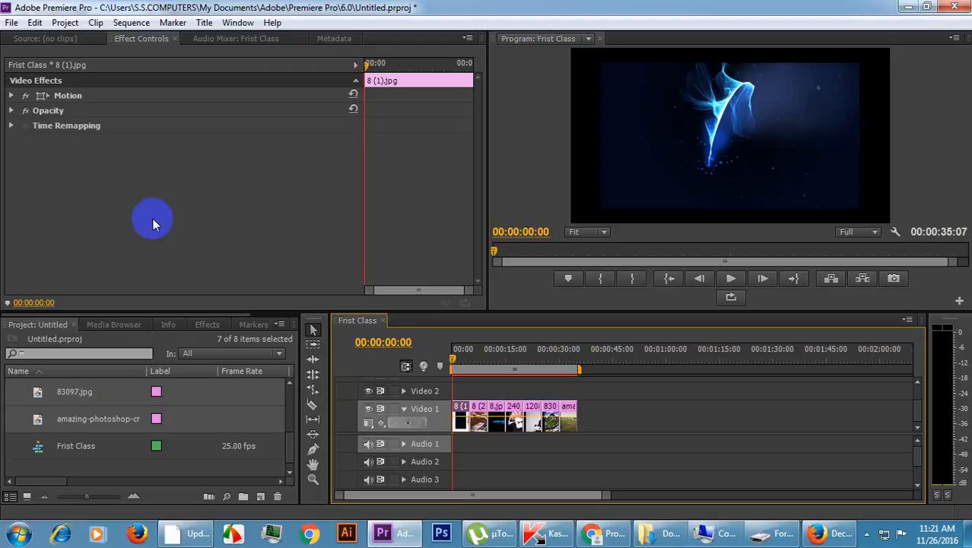
Expand the Motion settings of the 8 (1).jpg clip and set its Scale to 125.
click(11, 96)
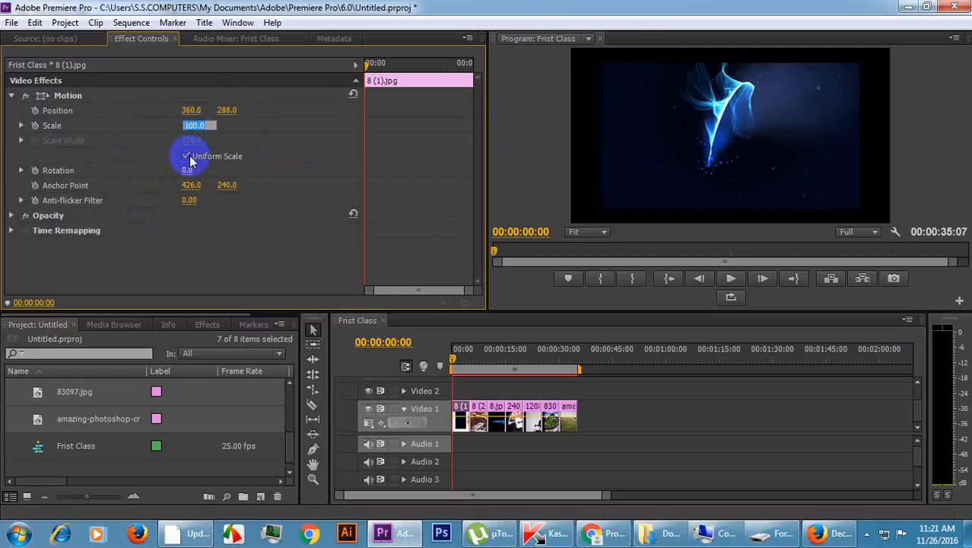
click(266, 131)
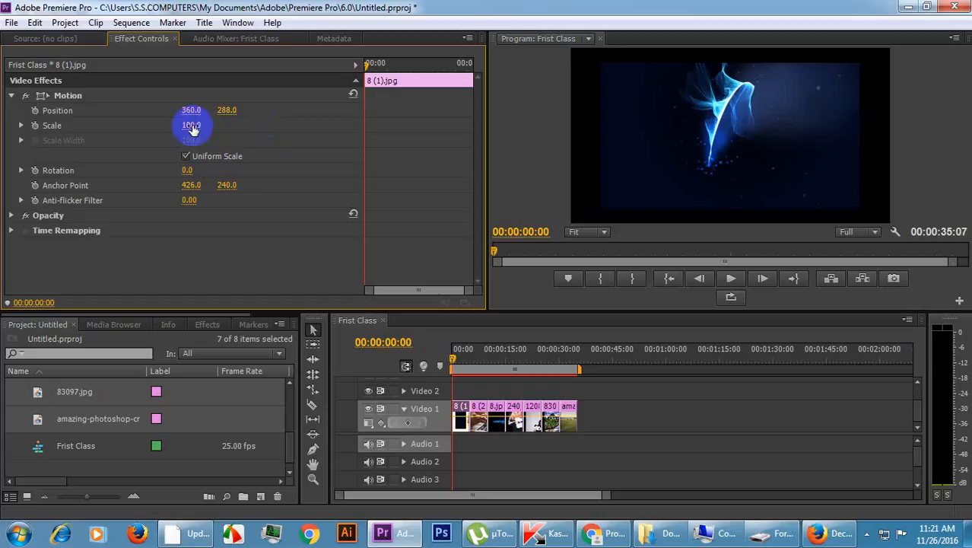
drag(191, 125, 220, 126)
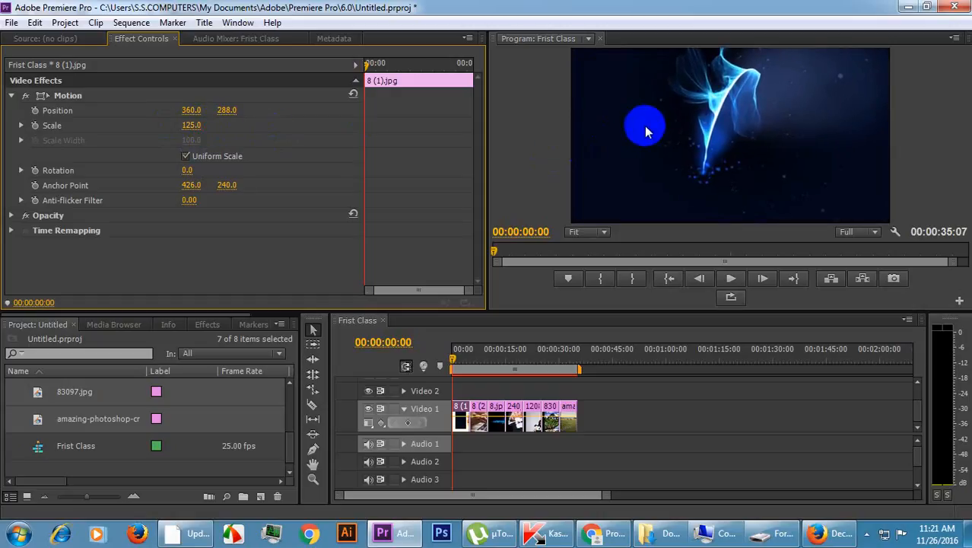
Show the Motion transform box of the 8 (1).jpg clip and try to resize the image by its side handle.
click(68, 95)
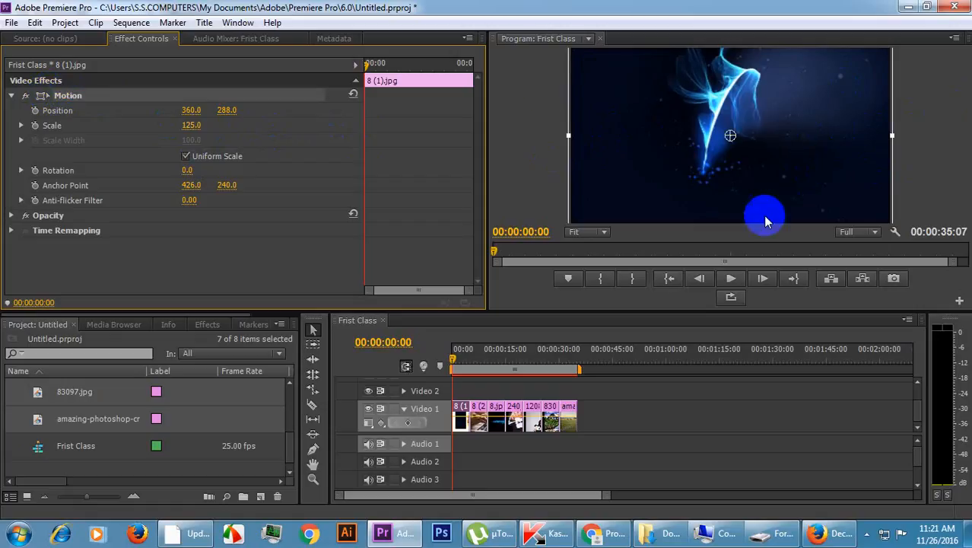
drag(568, 137, 550, 141)
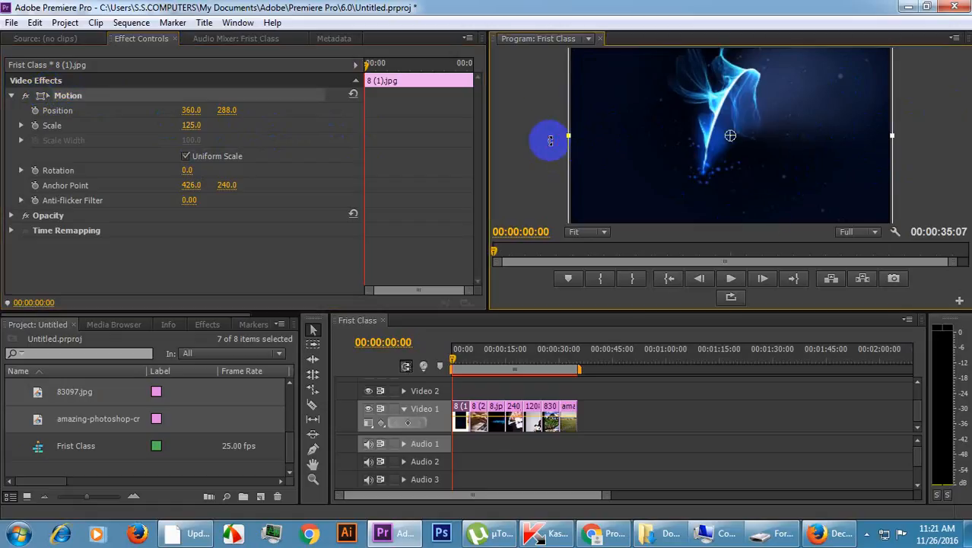
click(134, 192)
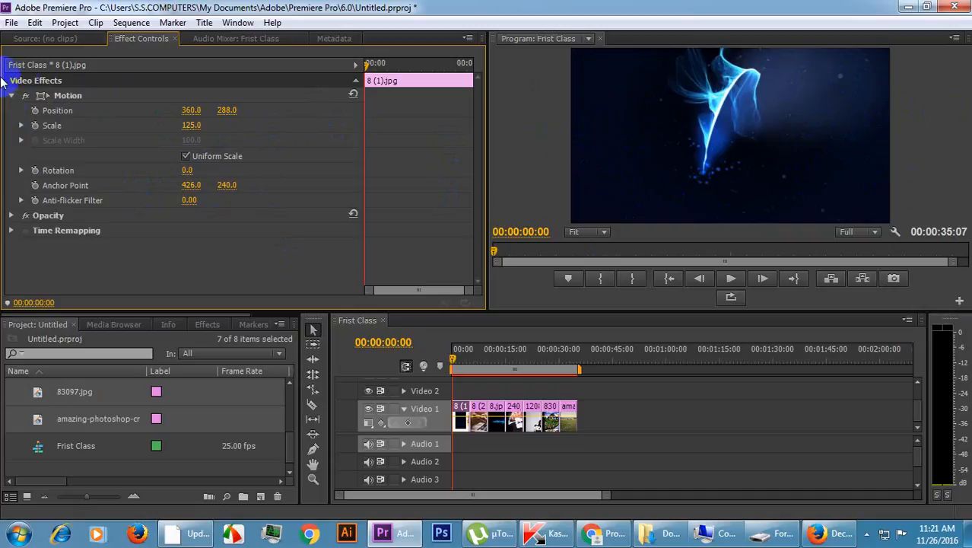
click(57, 95)
click(43, 97)
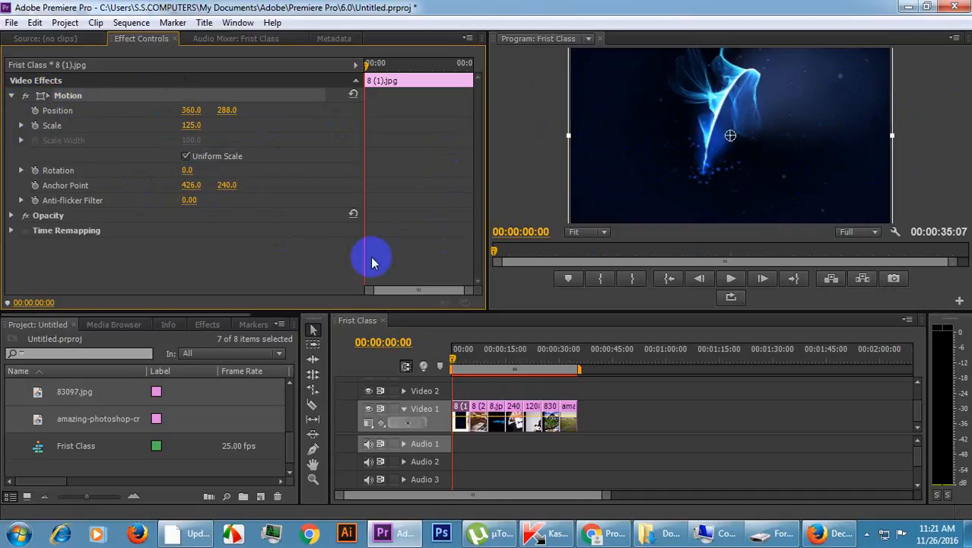
Move the playhead to 00:00:05:20, select the 8 (2).jpg clip and set its Motion Scale to 122.
click(474, 359)
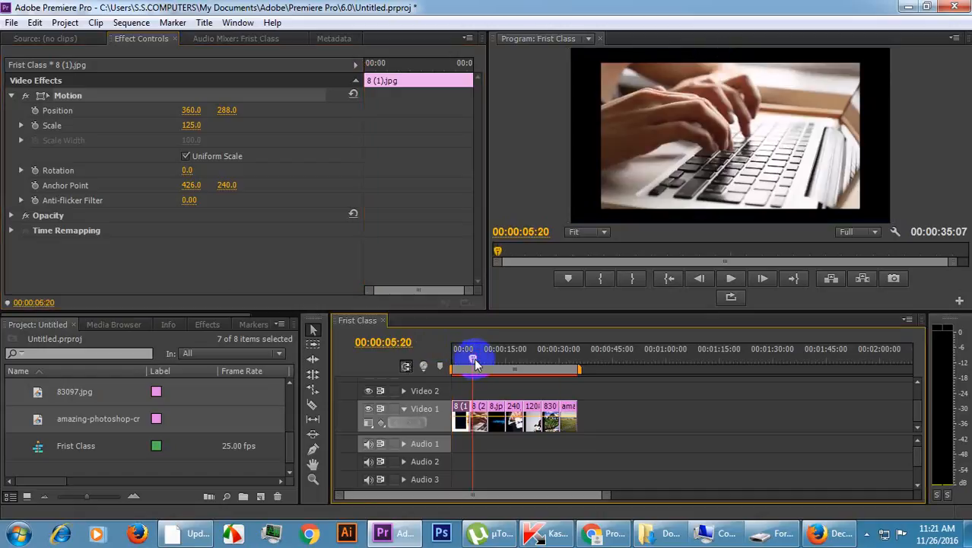
click(482, 411)
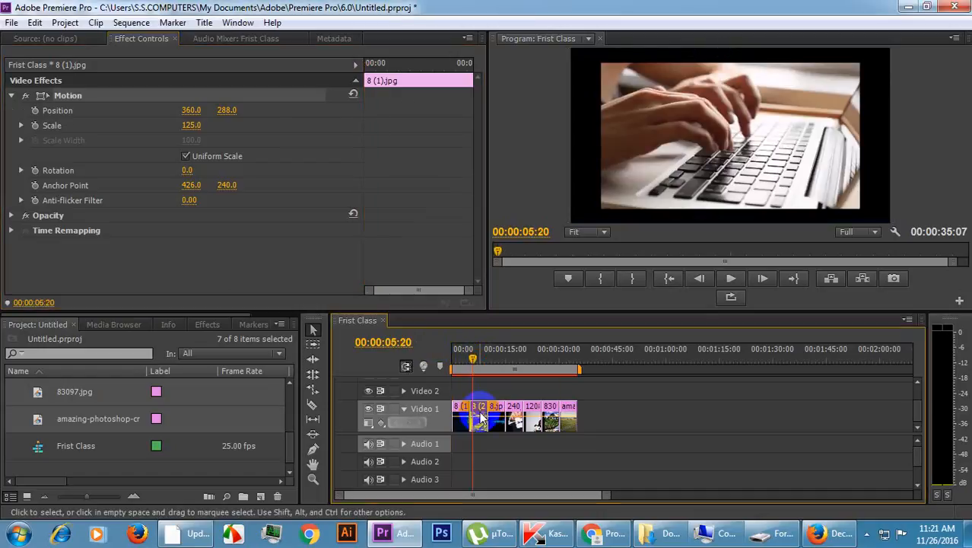
click(12, 96)
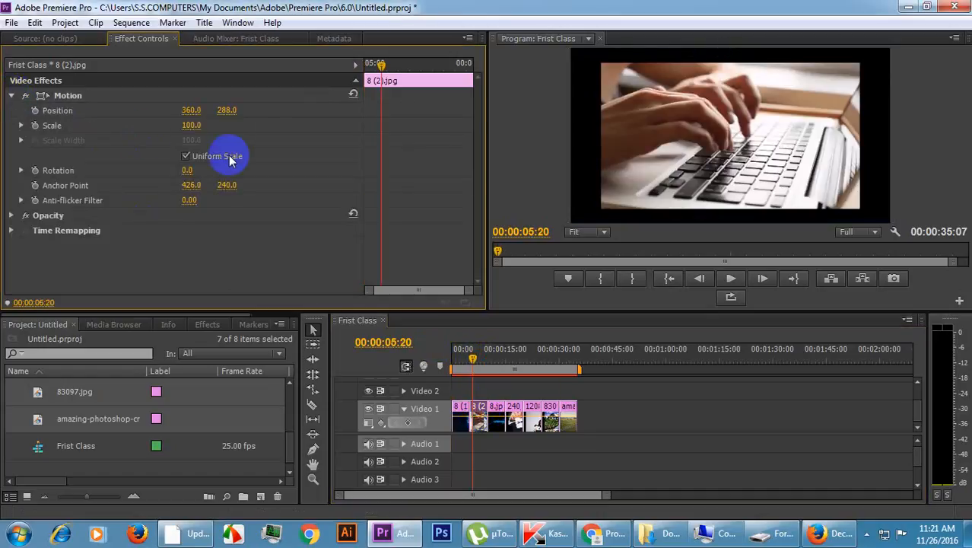
click(190, 125)
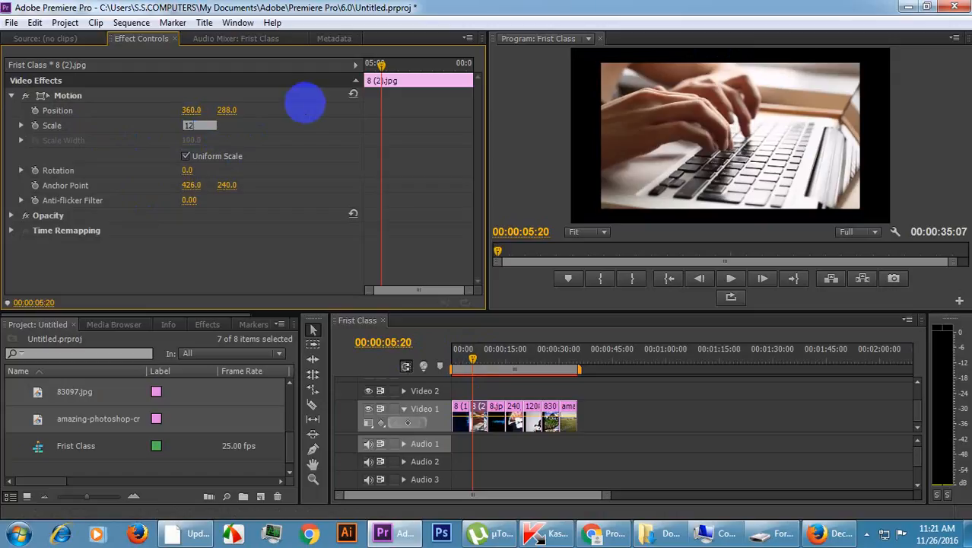
text(122)
key(Return)
Set the Motion Scale of the 8 (2).jpg clip to 125.
click(190, 126)
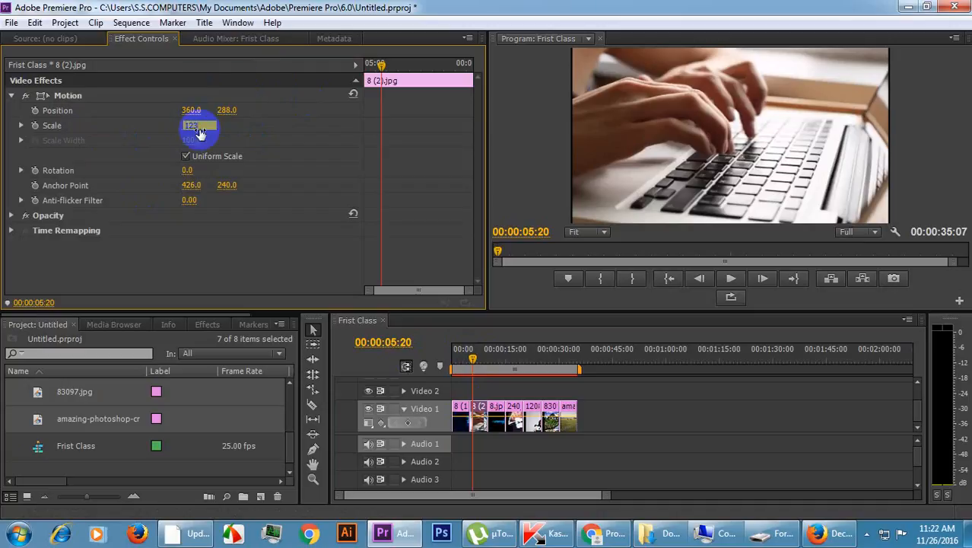
text(123)
key(Return)
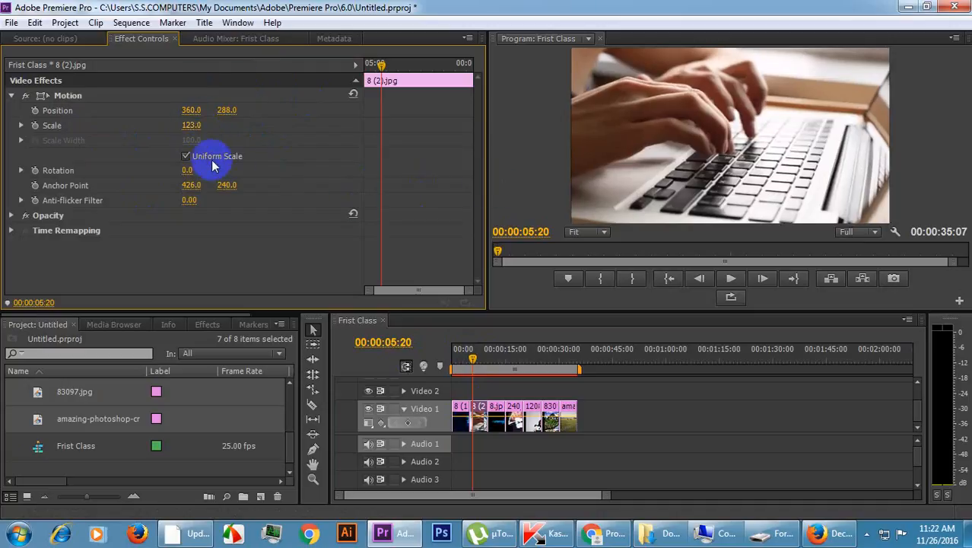
click(199, 124)
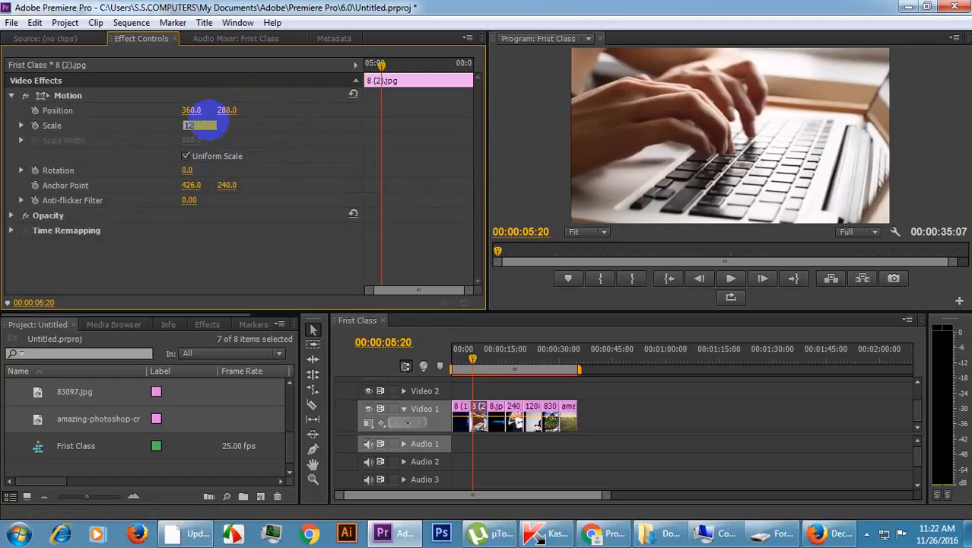
key(Return)
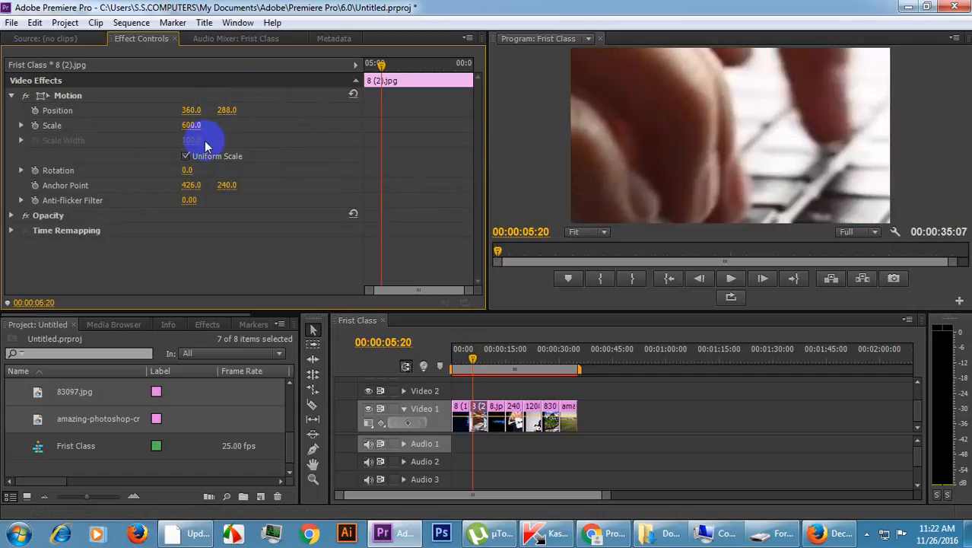
click(194, 124)
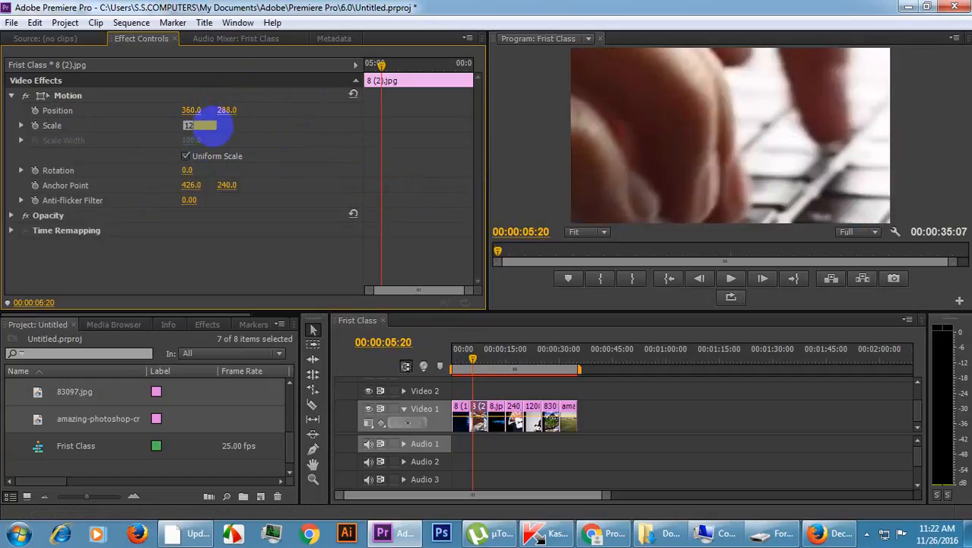
key(Return)
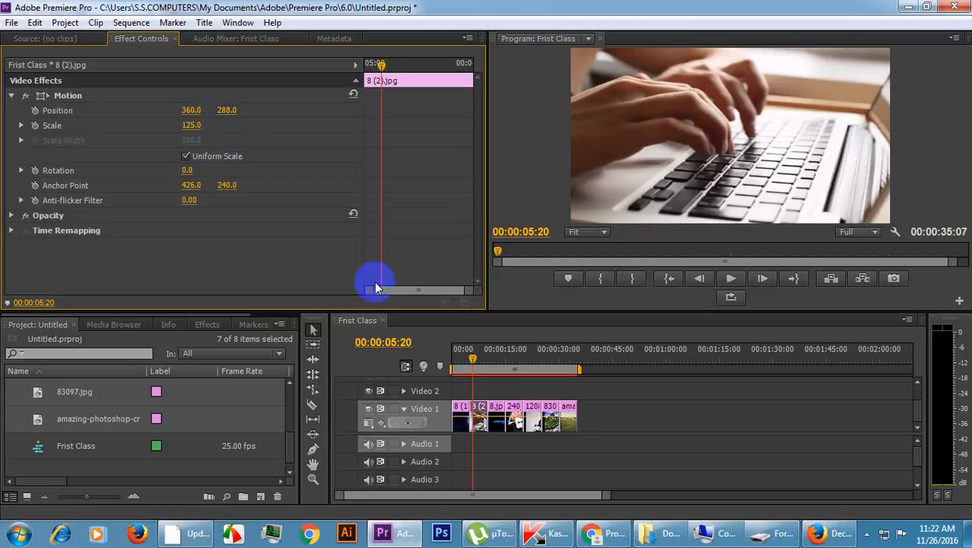
Move the playhead to 00:00:11:10, select the 8.jpg clip on Video 1 and set its Motion Scale to 125.
click(493, 360)
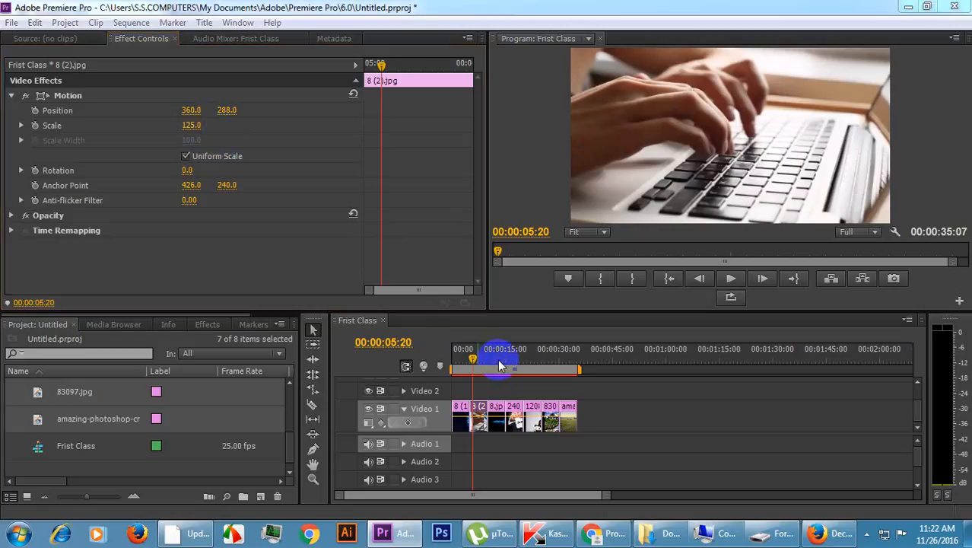
click(496, 419)
click(386, 134)
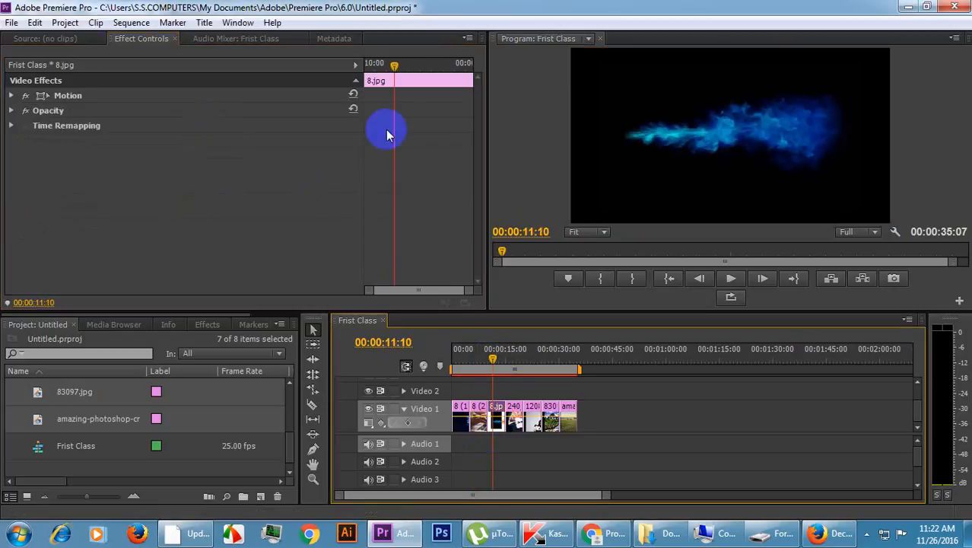
click(12, 96)
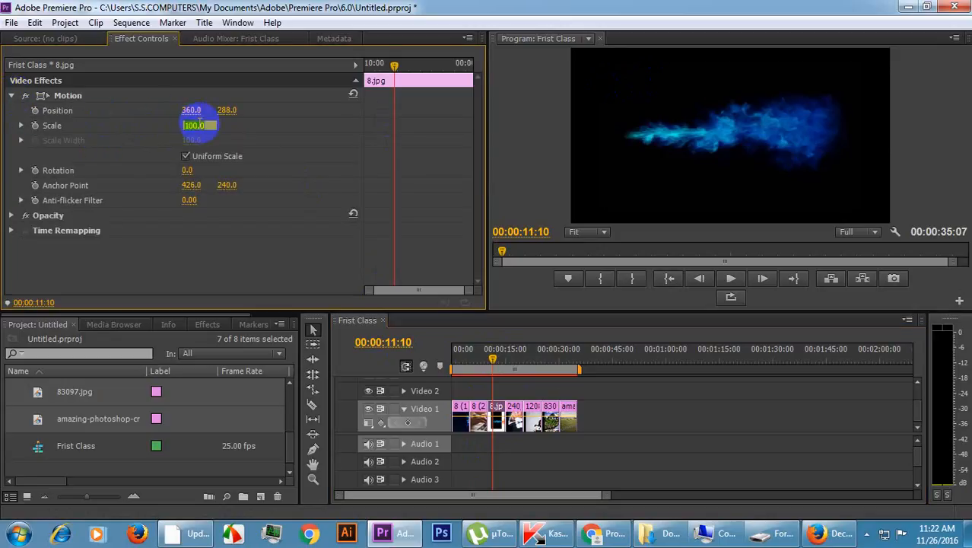
click(50, 96)
click(190, 128)
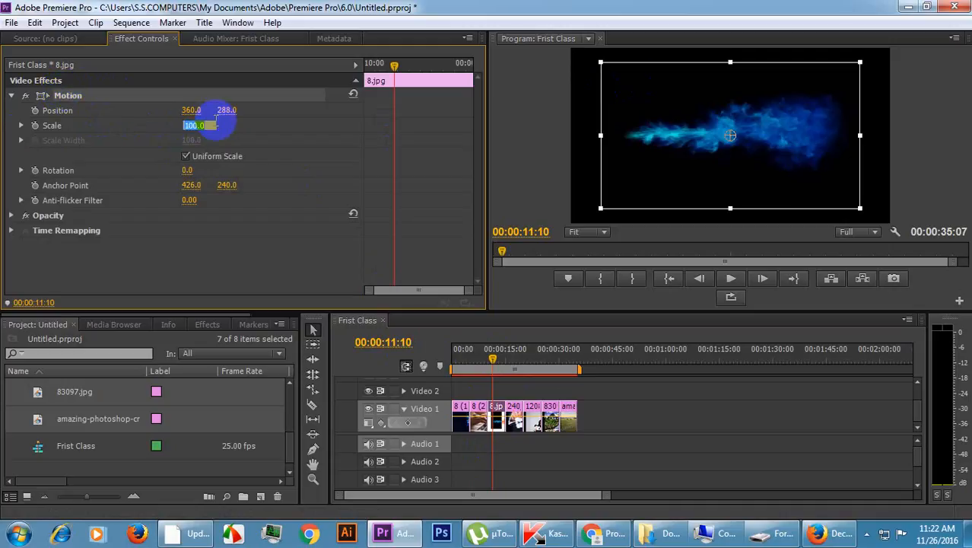
text(125)
key(Return)
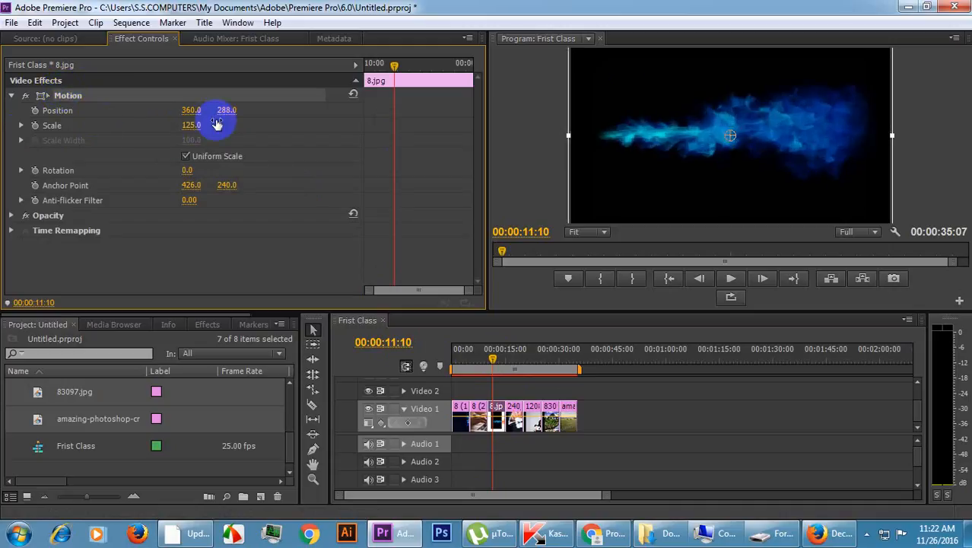
Move the playhead to 00:00:16:15, select the 240_F clip on Video 1 and set its Motion Scale to 125.
click(512, 358)
click(515, 414)
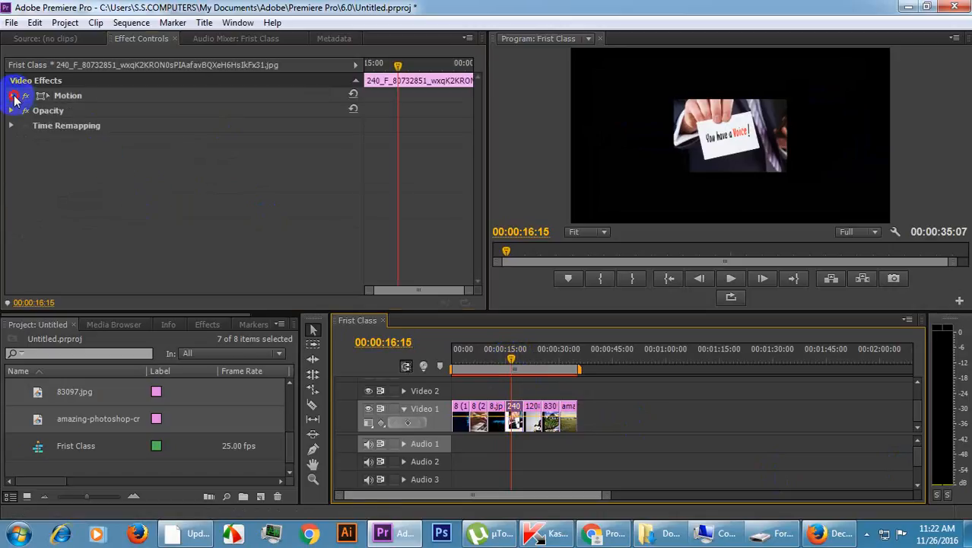
click(13, 96)
click(191, 126)
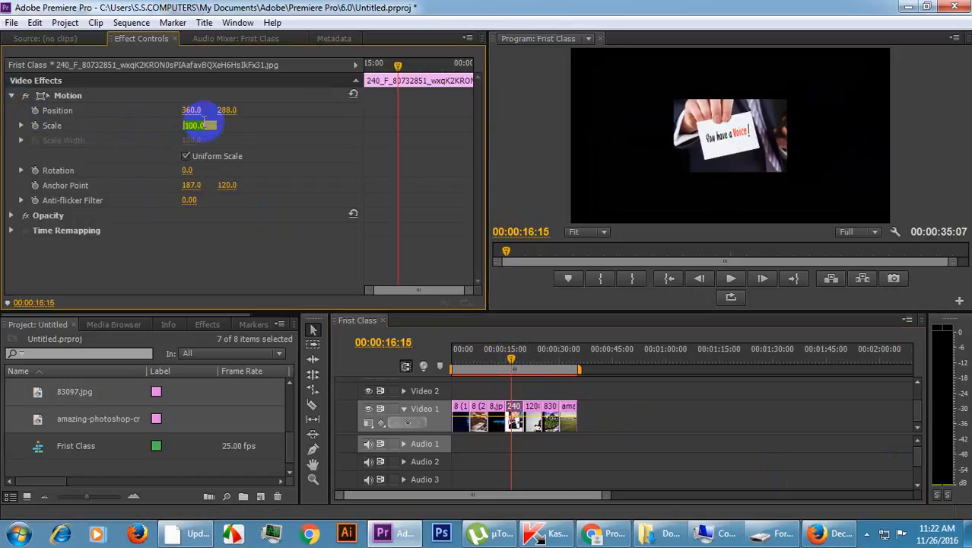
text(125)
key(Return)
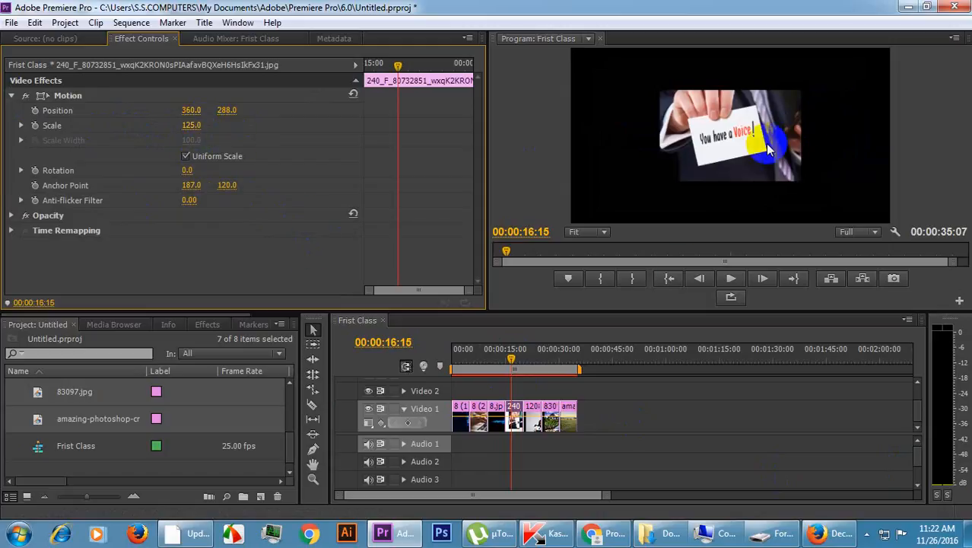
Delete the 240_F clip from Video 1 and shift the three clips after it back against 8.jpg to close the gap.
click(516, 420)
key(Delete)
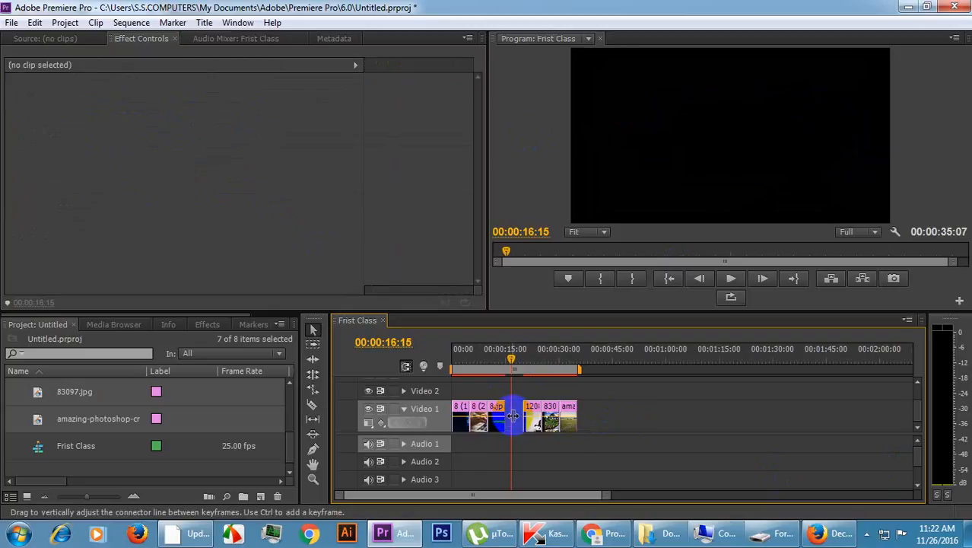
drag(618, 407, 536, 417)
click(537, 409)
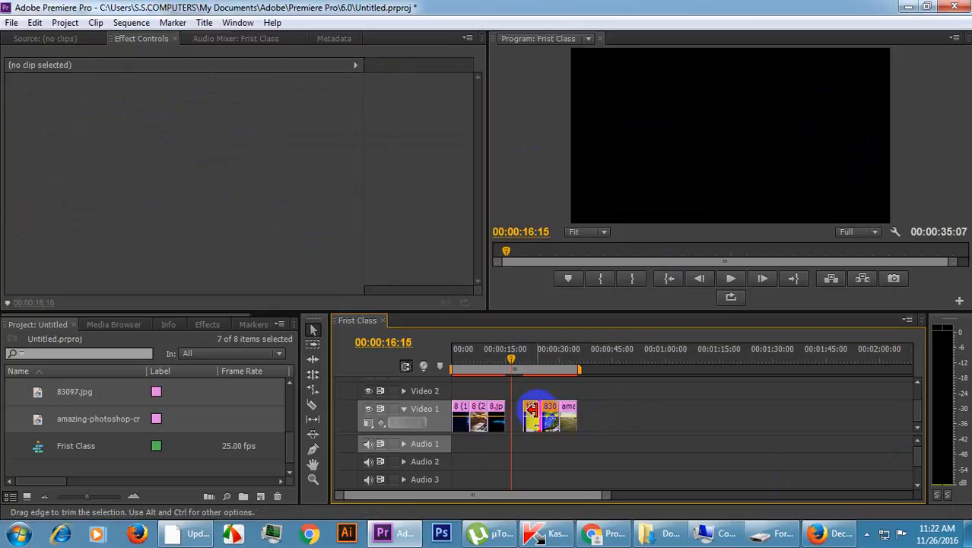
click(529, 410)
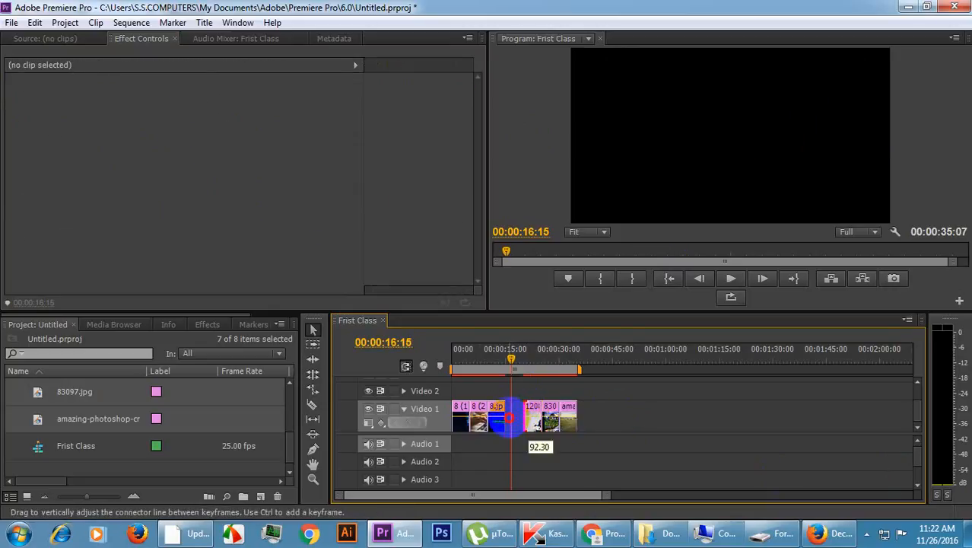
click(533, 410)
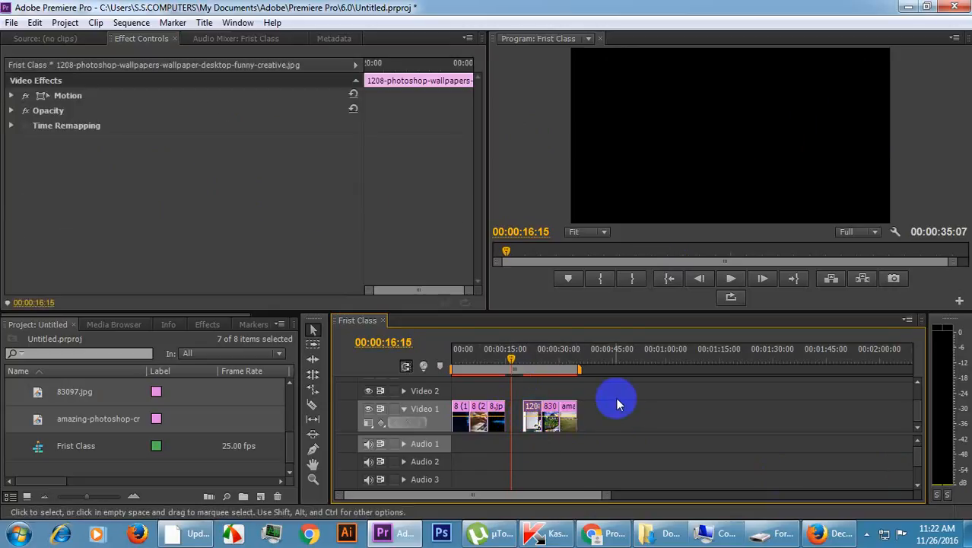
drag(618, 398, 514, 423)
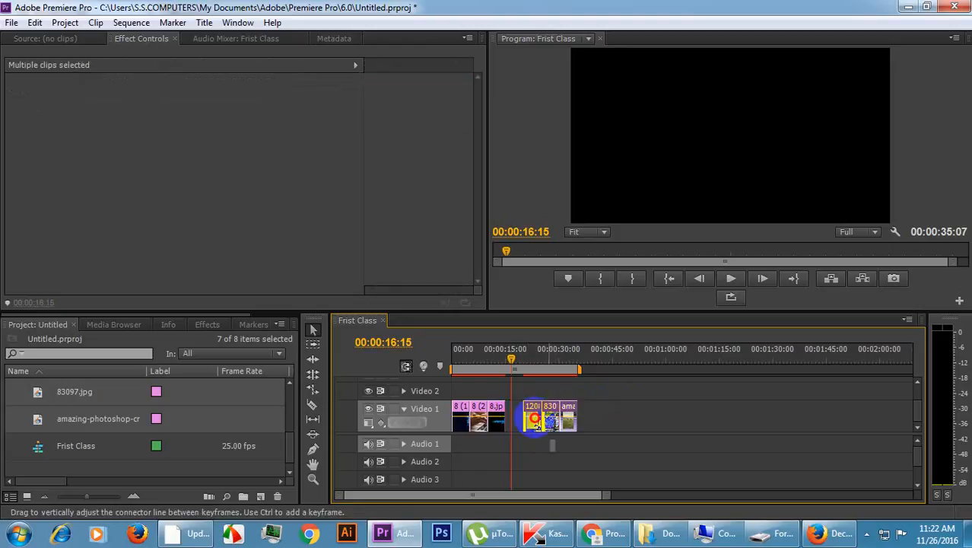
drag(607, 399, 515, 426)
click(575, 445)
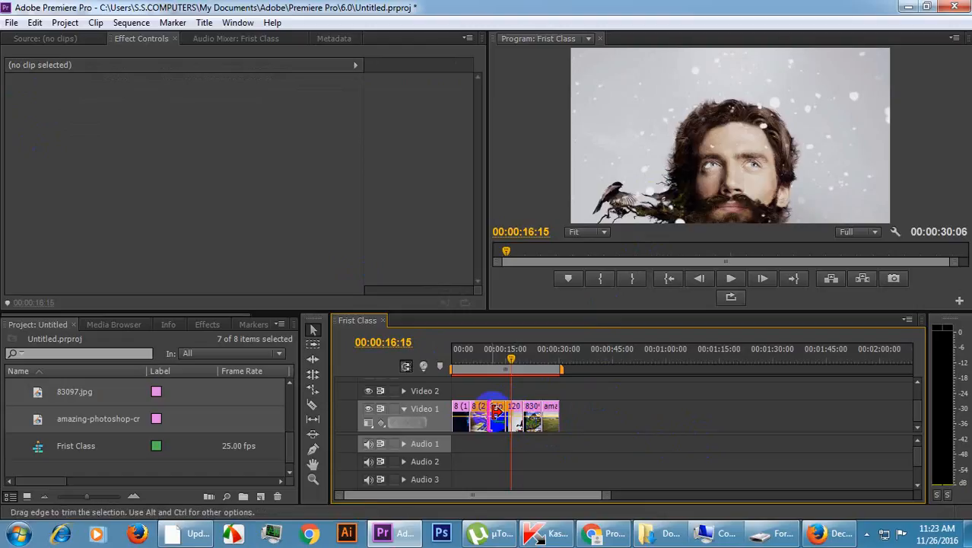
Select the 1208-photoshop-wallpapers clip on Video 1, expand its Motion settings and set Scale to 52.
click(503, 418)
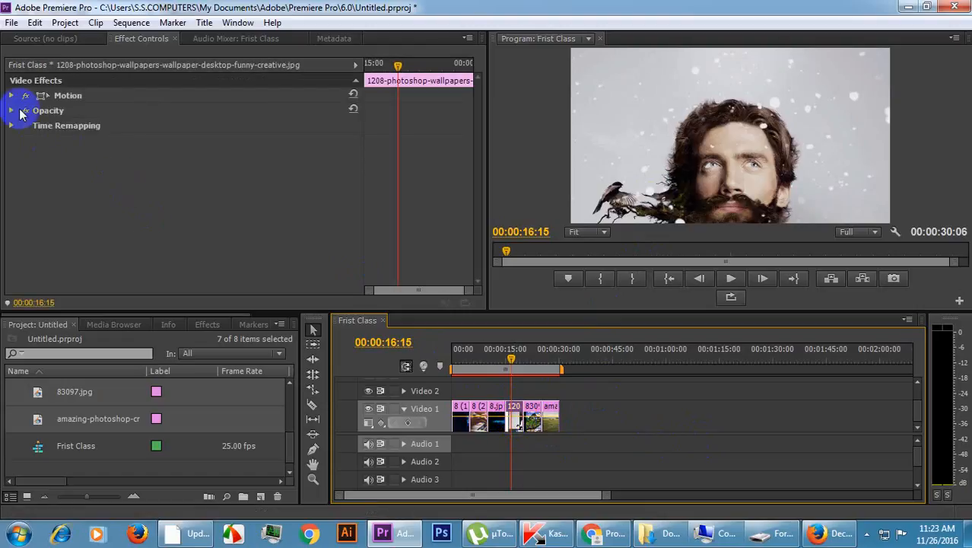
click(11, 95)
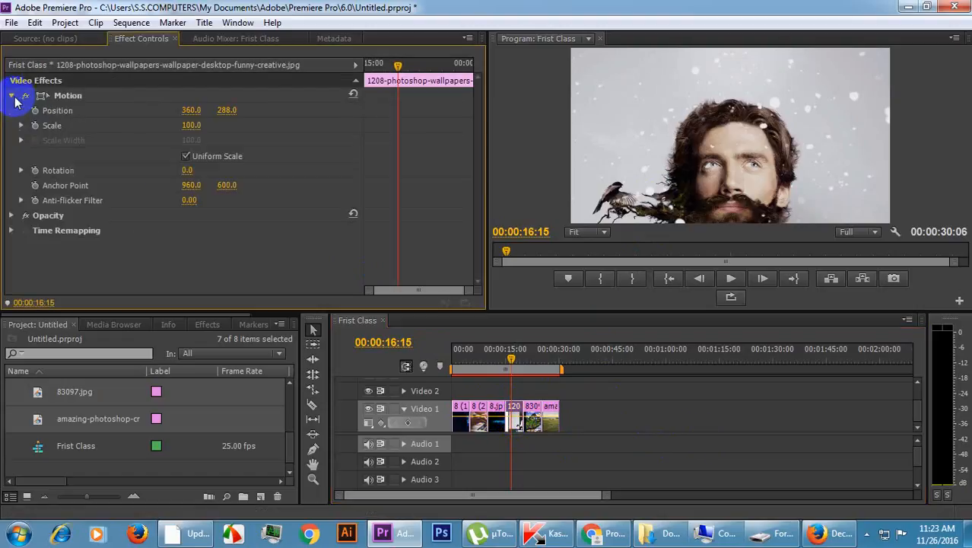
click(194, 125)
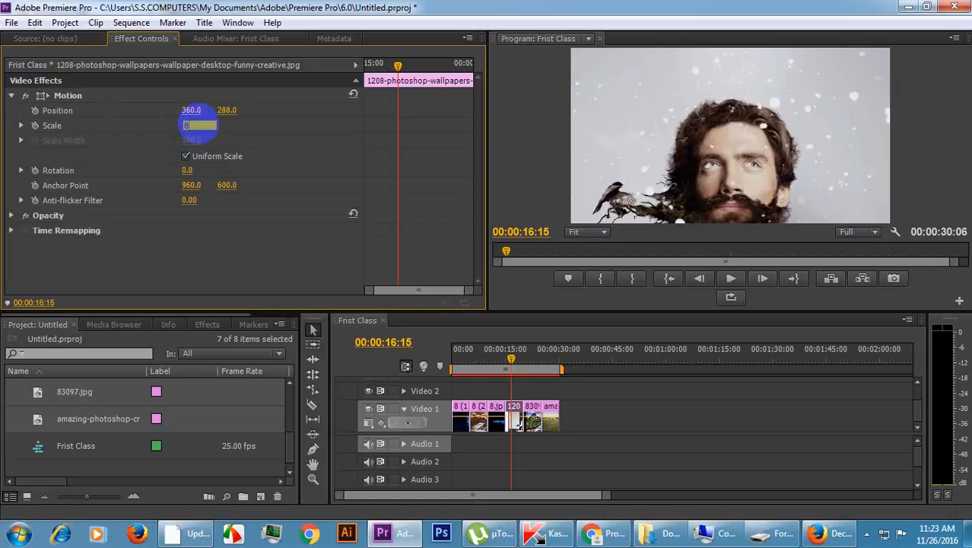
key(Return)
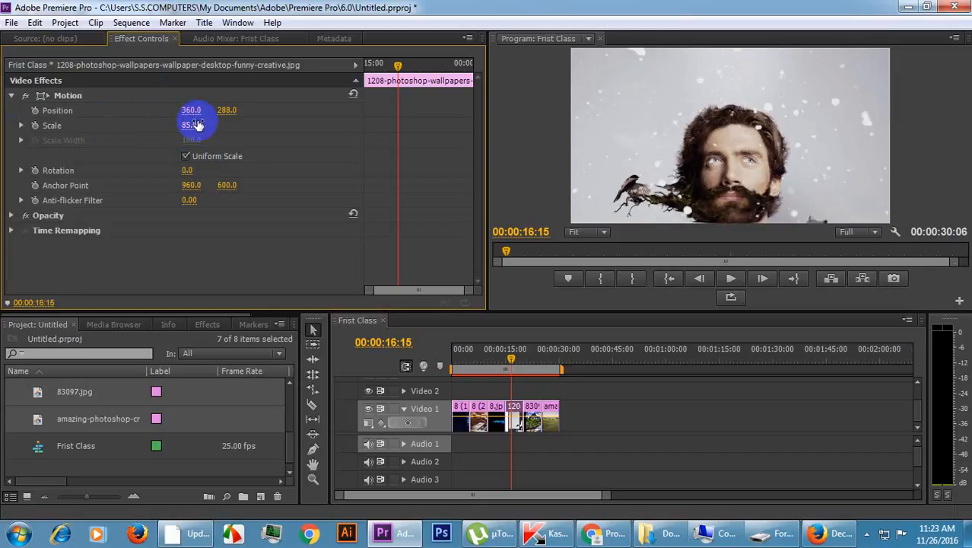
click(203, 126)
text(52)
key(Return)
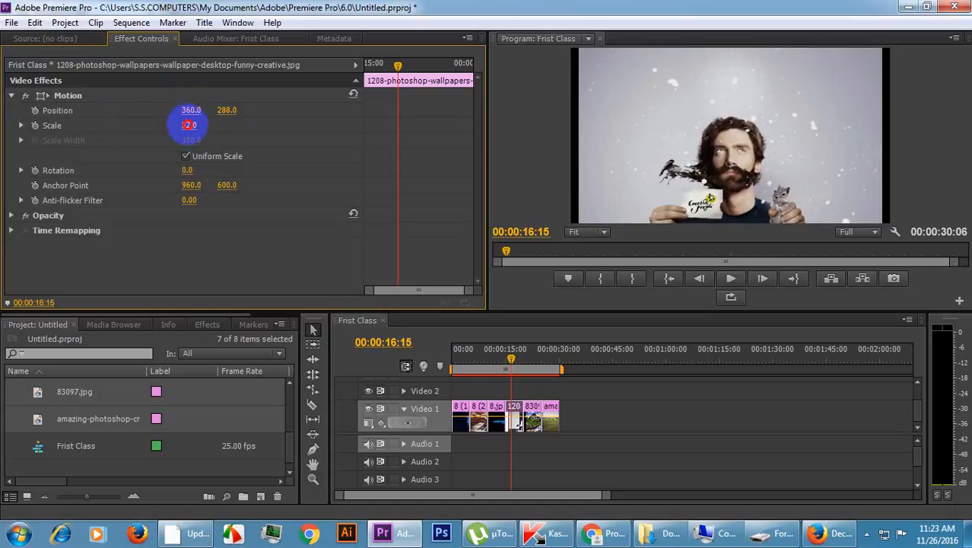
Show the Motion transform box of the 1208 clip, shrink the image freehand to a Scale of about 29.7 and reset Rotation to 0.
click(190, 125)
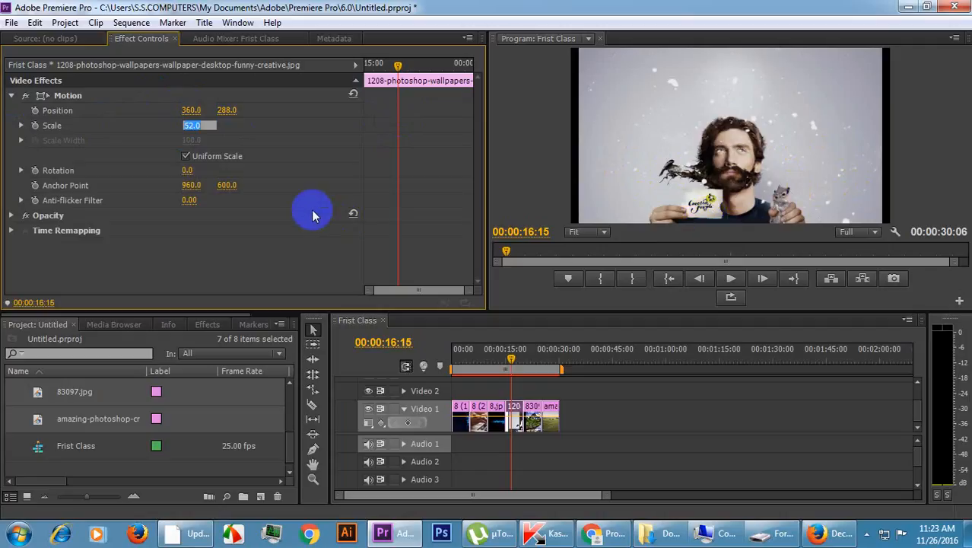
click(64, 99)
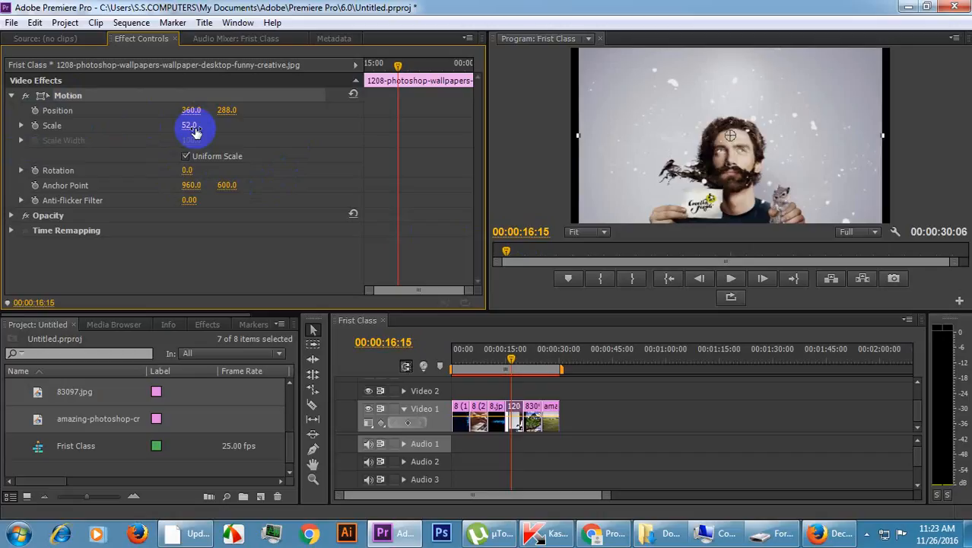
drag(563, 134, 675, 146)
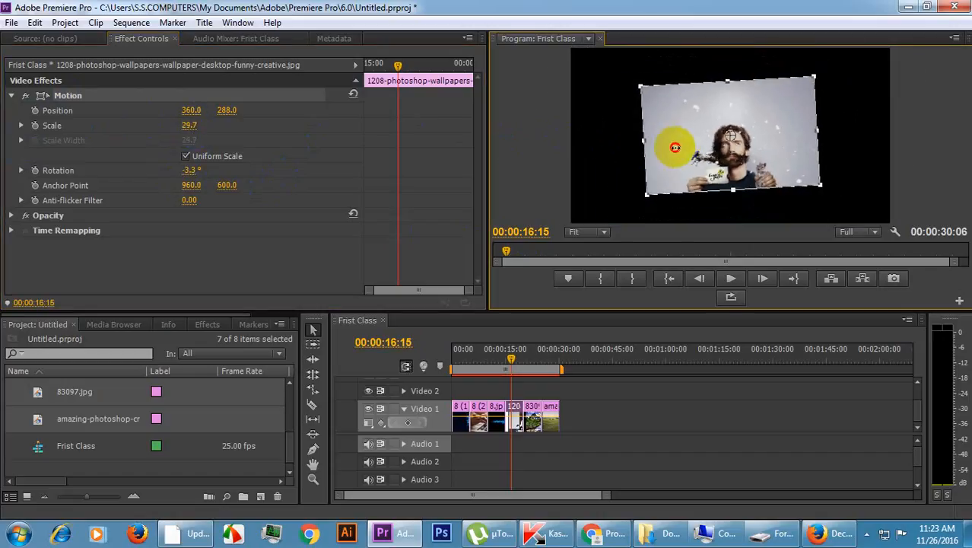
click(187, 171)
text(0)
click(263, 175)
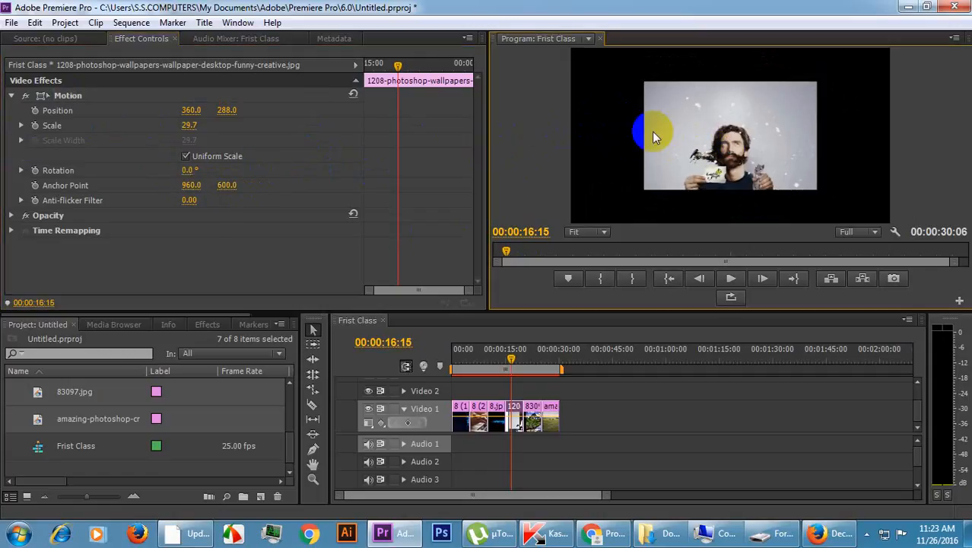
Enlarge the 1208 clip's image by its transform box corner to a Scale of about 48 and deselect the box.
click(678, 126)
drag(643, 81, 549, 52)
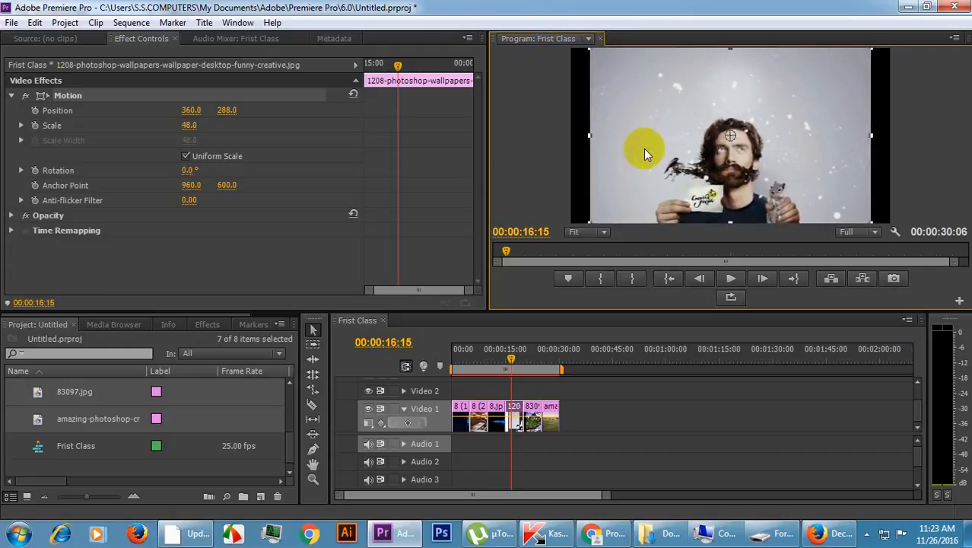
click(542, 165)
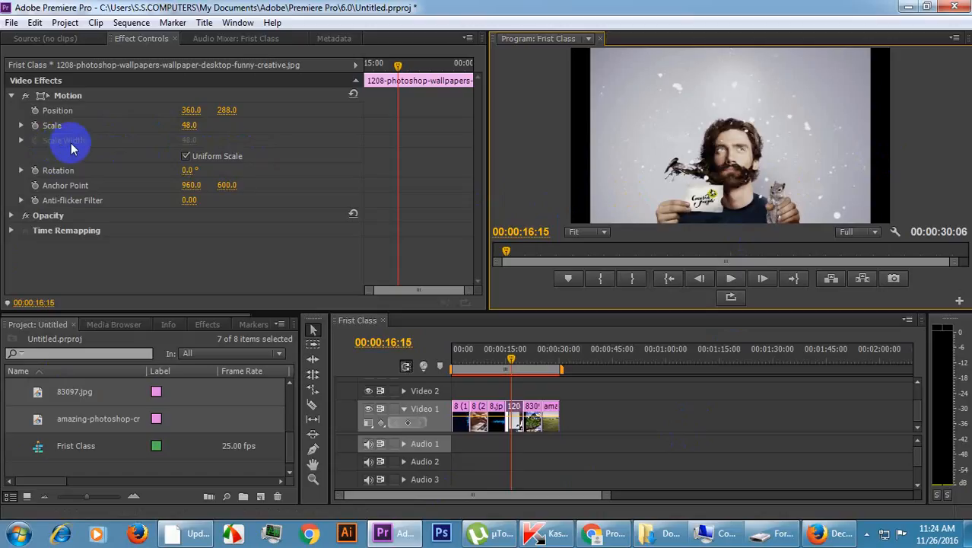
Turn off Uniform Scale for the 1208 clip and set its Scale Width to 60.
click(184, 157)
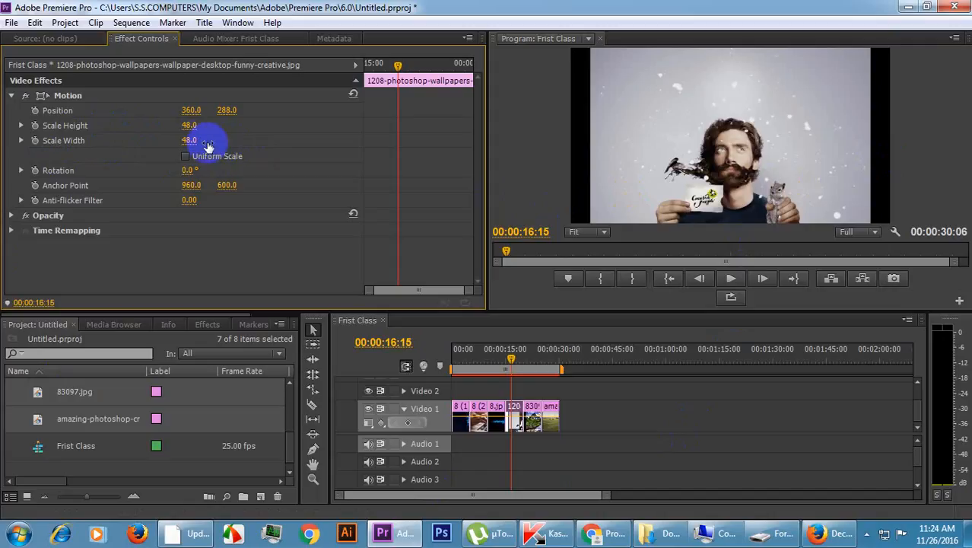
click(192, 140)
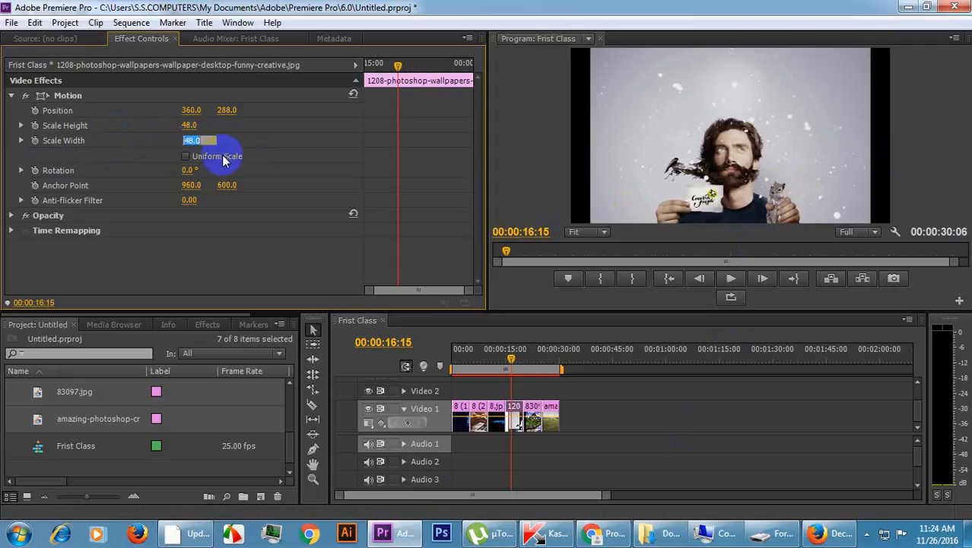
text(52)
key(Return)
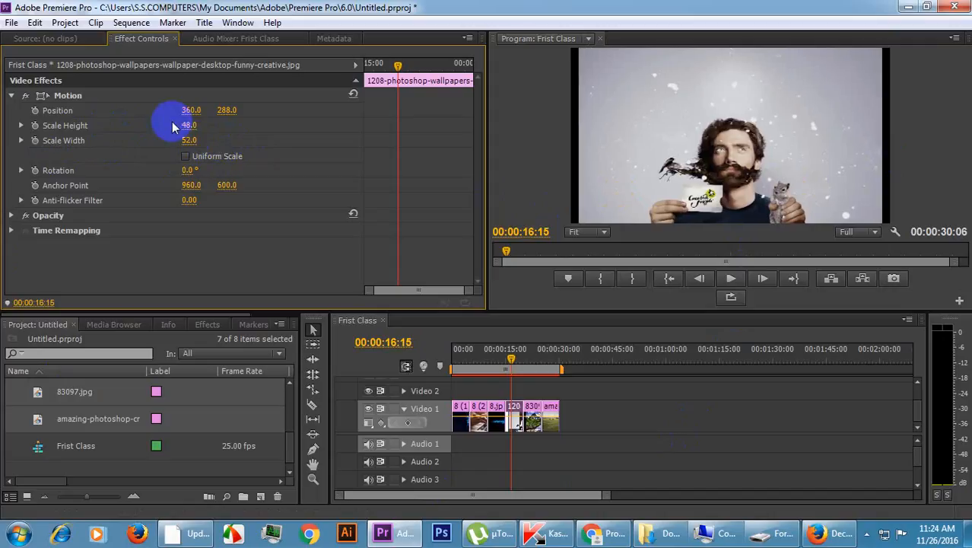
click(190, 141)
key(Return)
click(331, 147)
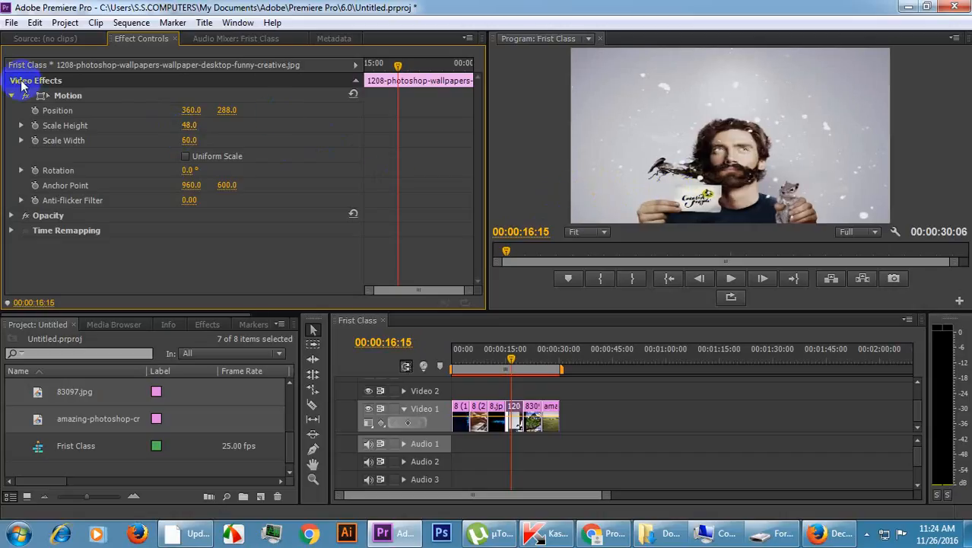
Show the 1208 clip's transform box, reduce its Scale Width to 58 and then to 55, and deselect the box.
click(66, 97)
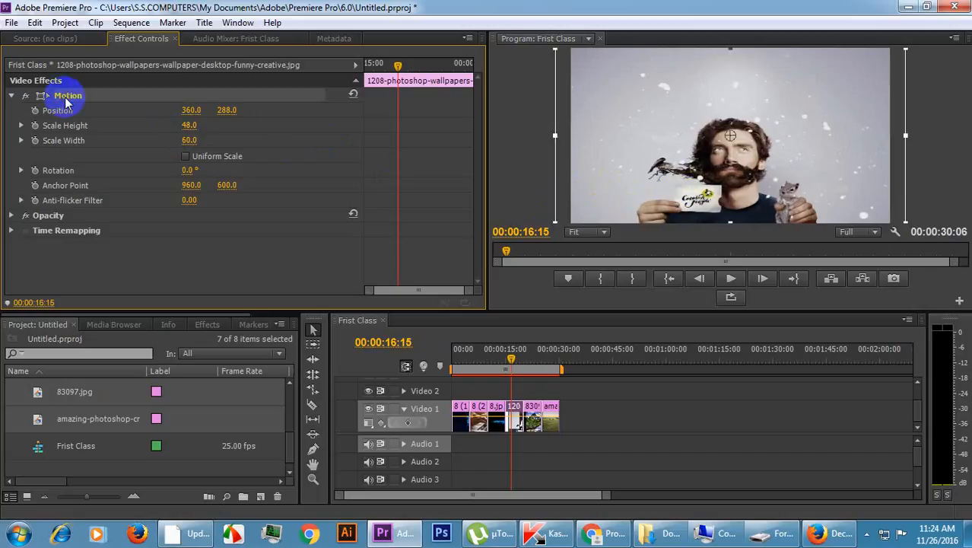
click(188, 142)
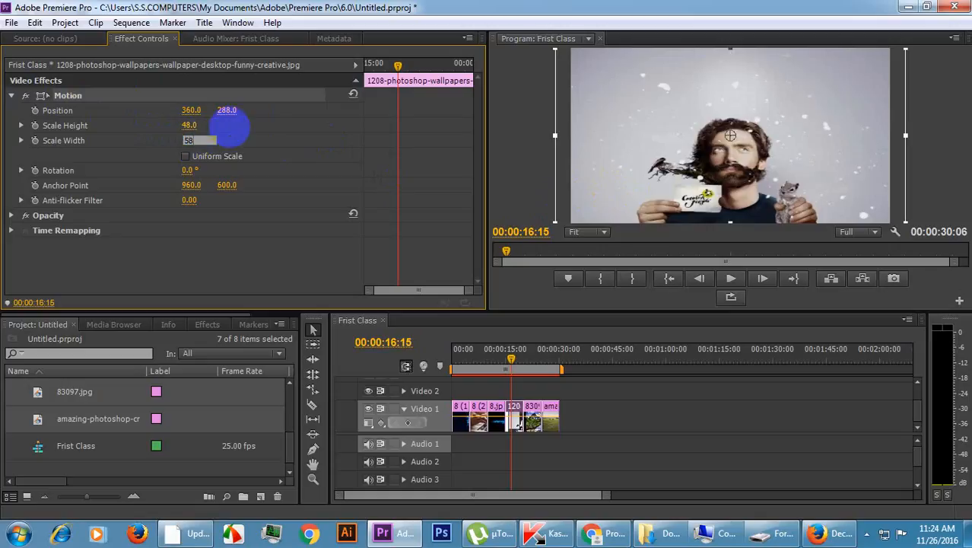
text(58)
key(Return)
click(194, 140)
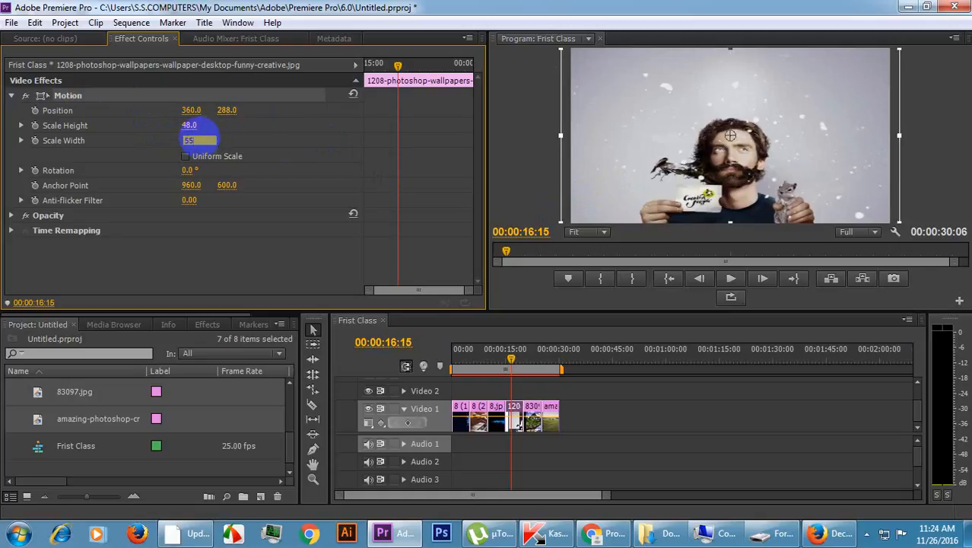
key(Return)
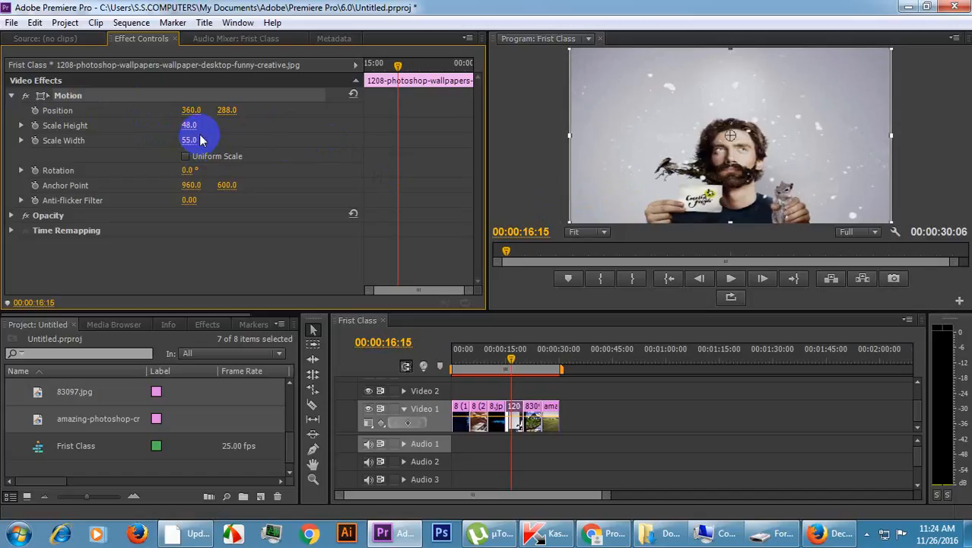
click(245, 142)
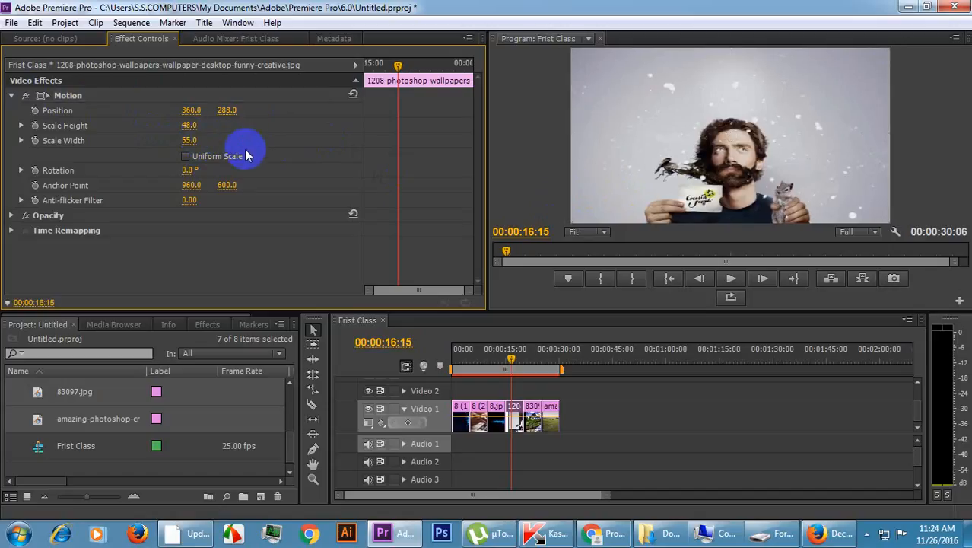
click(186, 157)
click(187, 157)
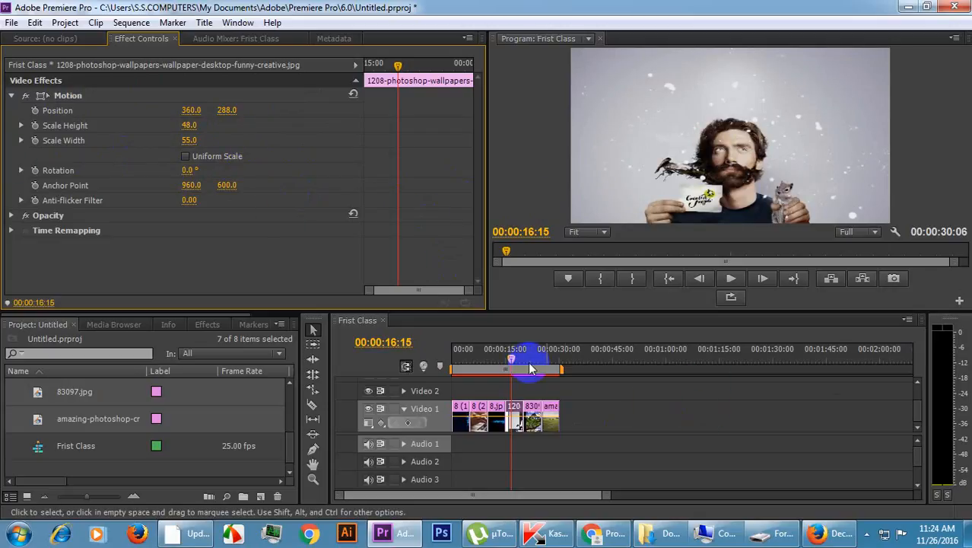
key(Return)
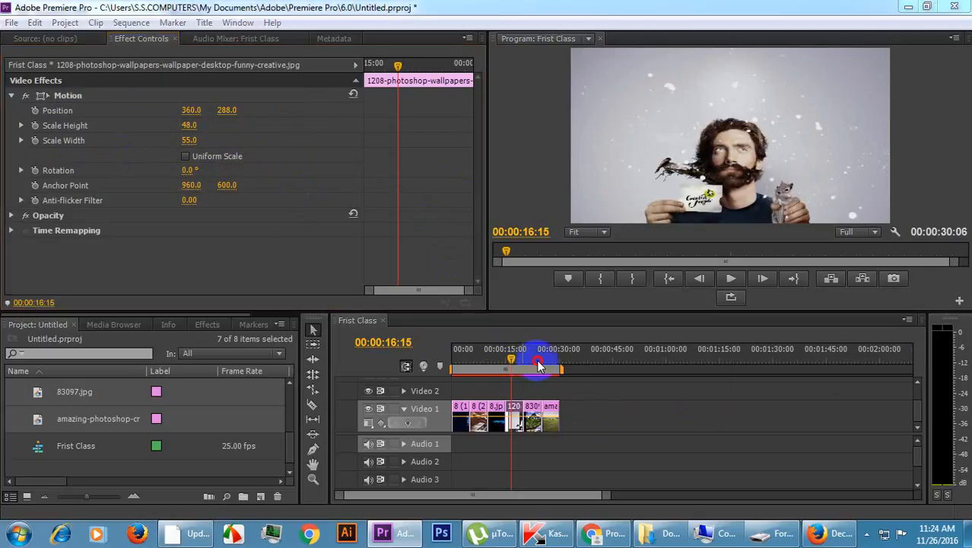
Move the playhead to the 83097.jpg clip on Video 1, select the clip and set its Motion Scale to 55.
click(525, 363)
click(533, 364)
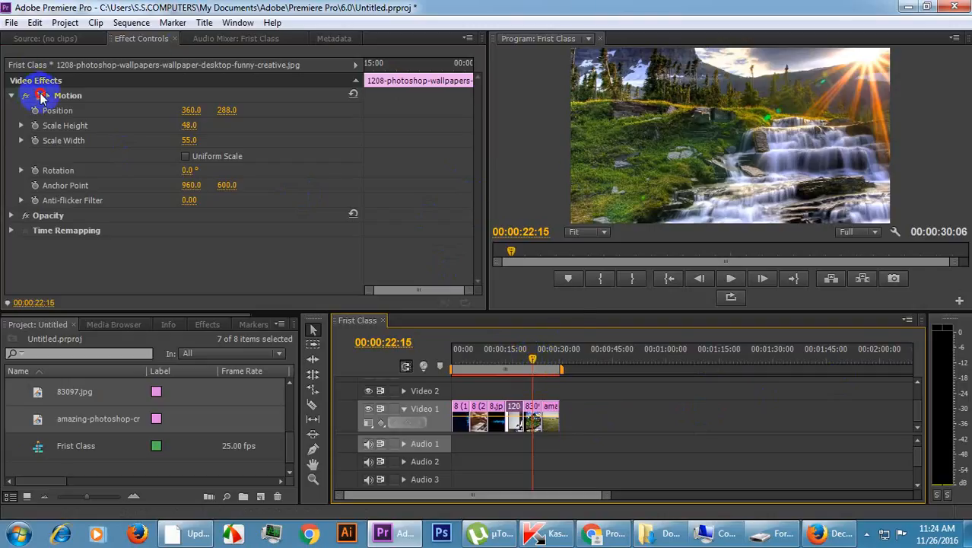
click(42, 95)
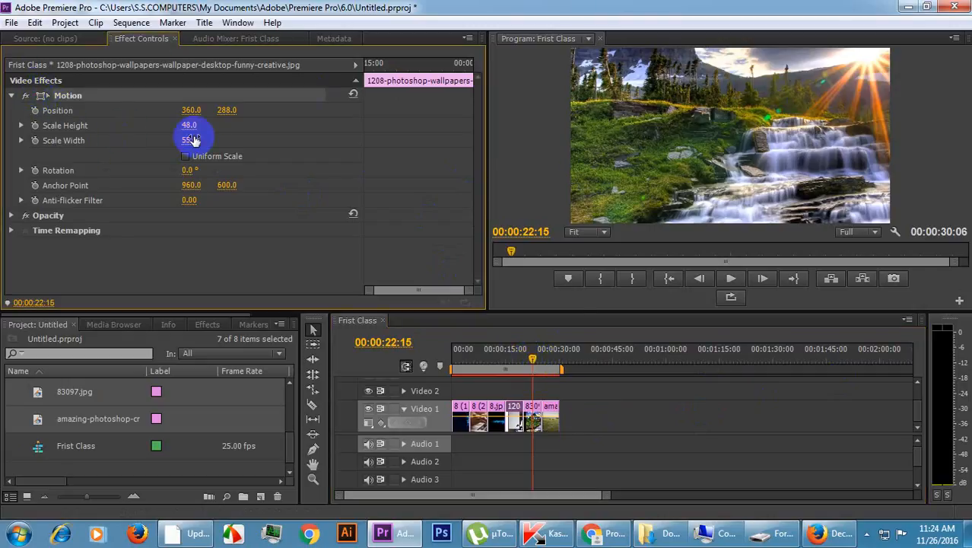
click(634, 439)
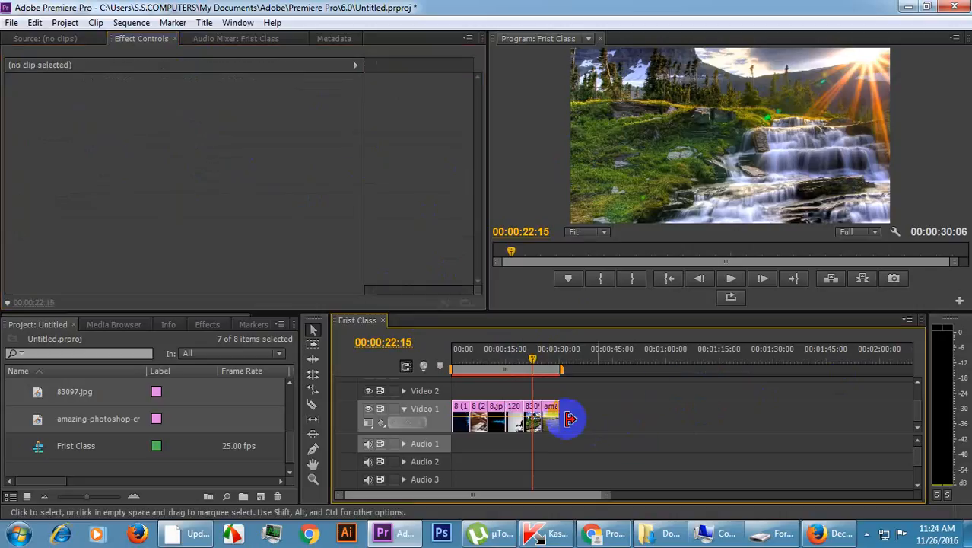
click(532, 418)
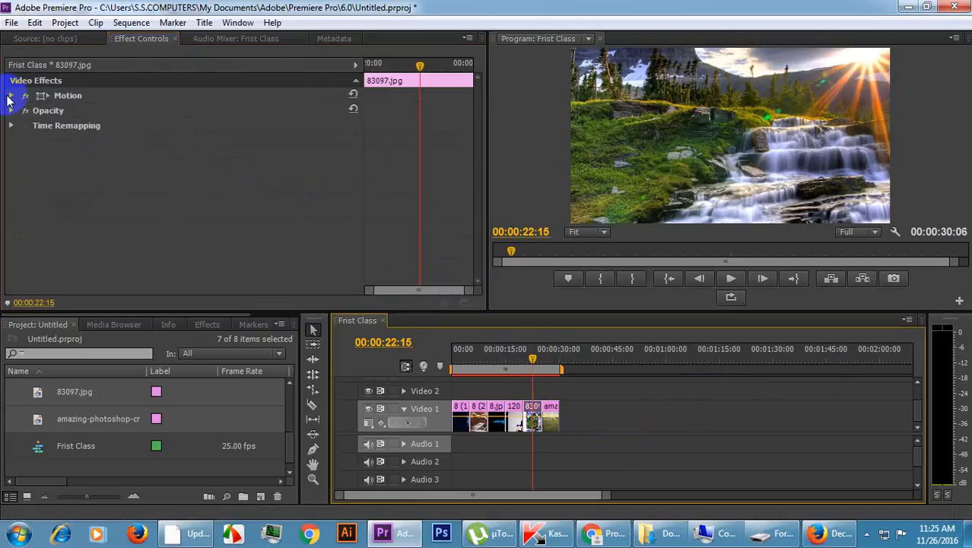
click(11, 99)
click(12, 98)
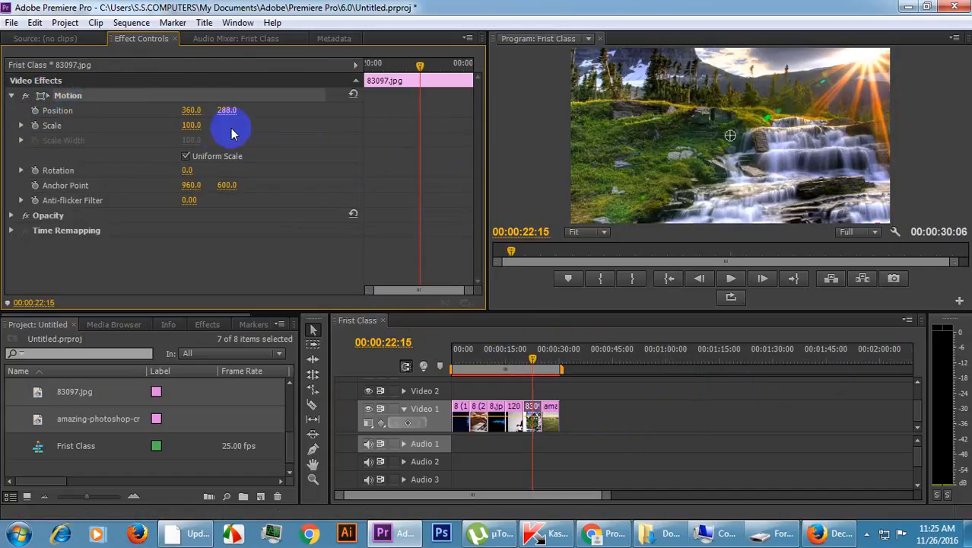
click(193, 126)
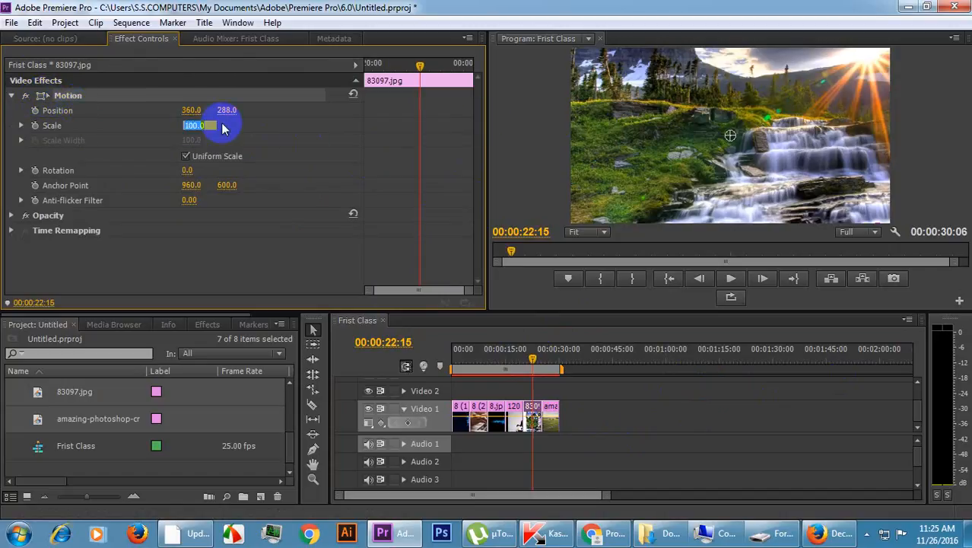
text(55)
key(Return)
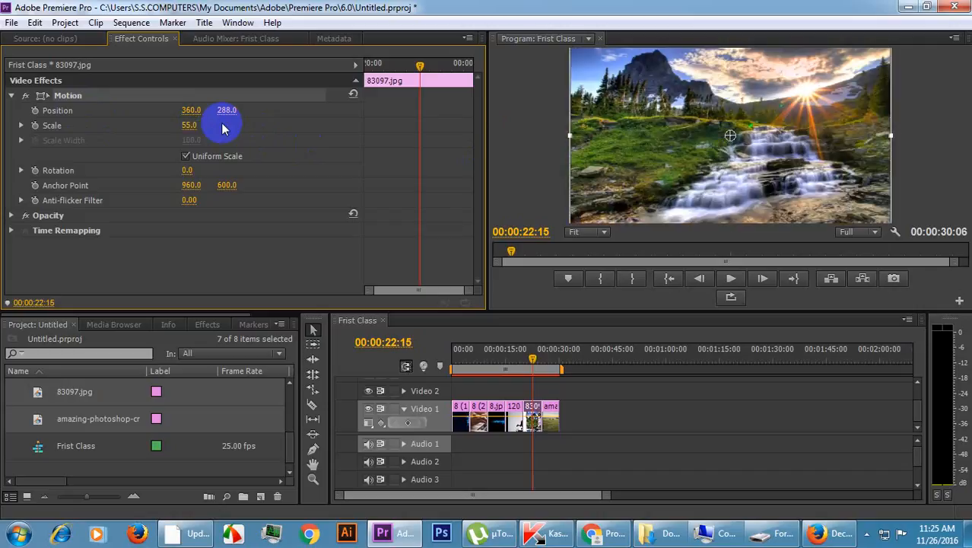
Move the playhead to the amazing-photoshop clip at the end of Video 1, select it and set its Motion Scale to 225.
click(554, 349)
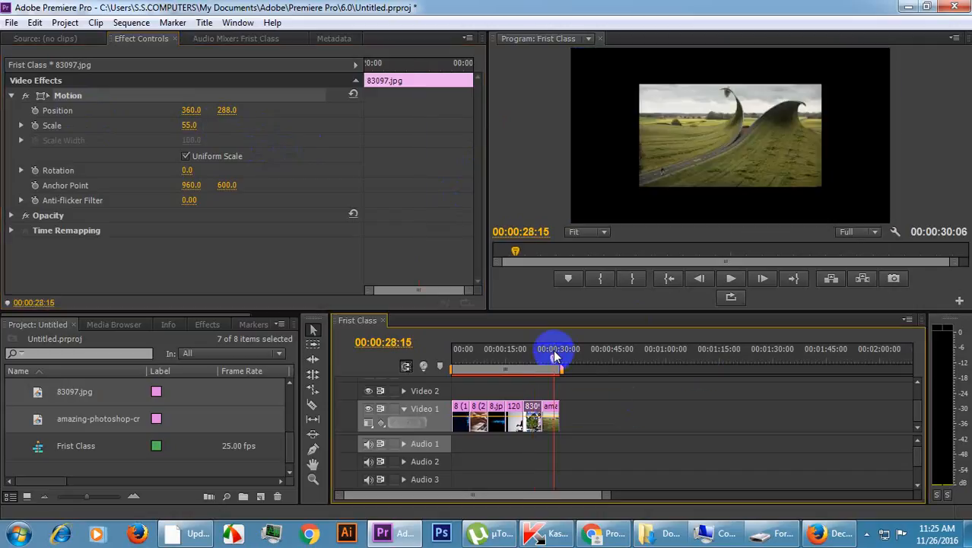
click(549, 417)
click(508, 398)
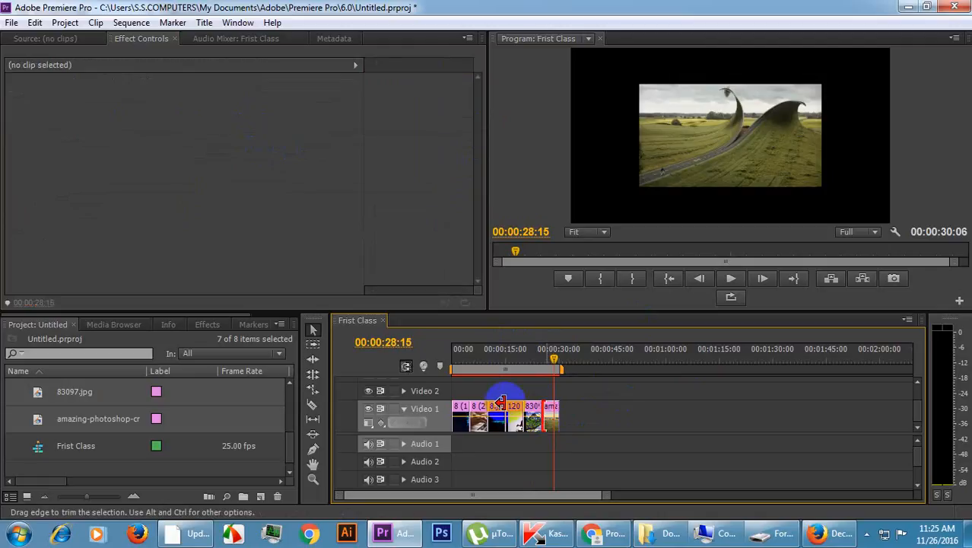
click(553, 417)
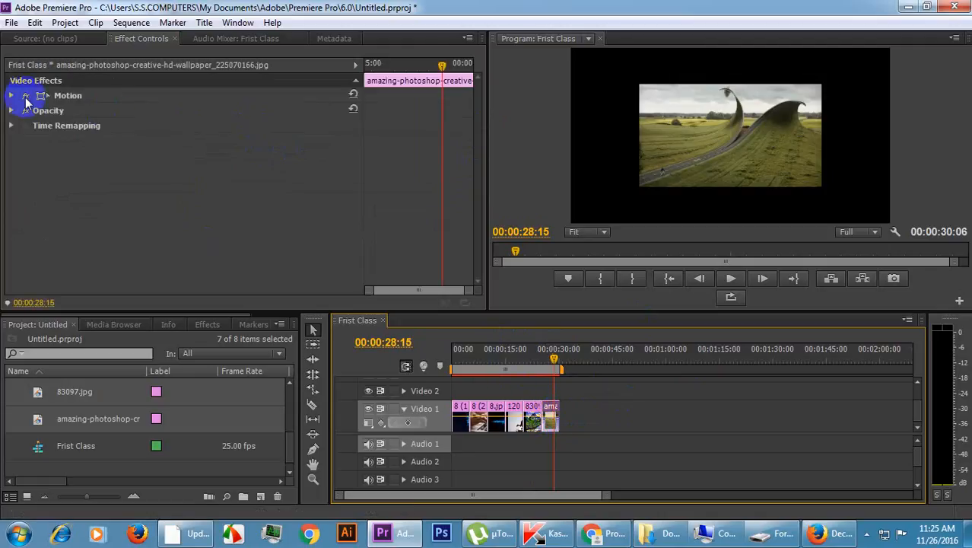
click(11, 95)
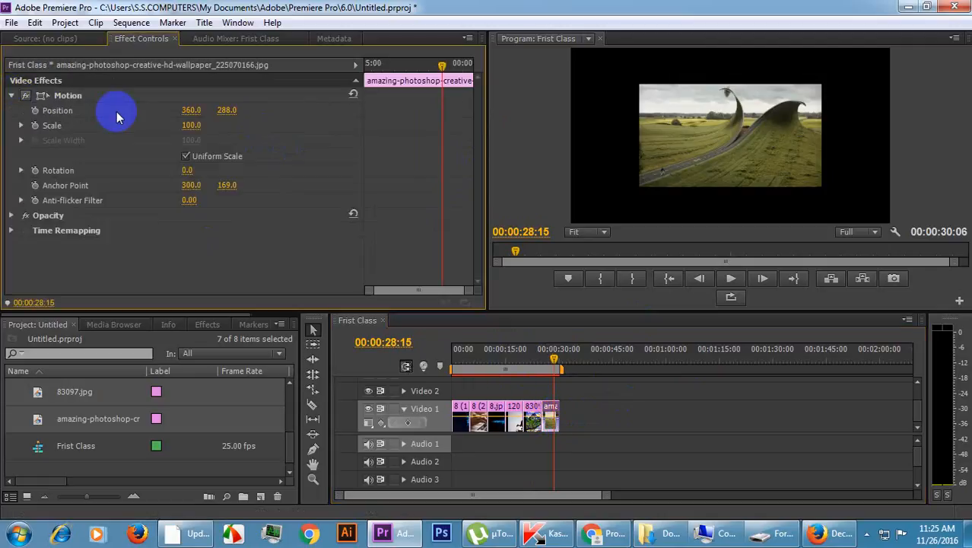
click(193, 124)
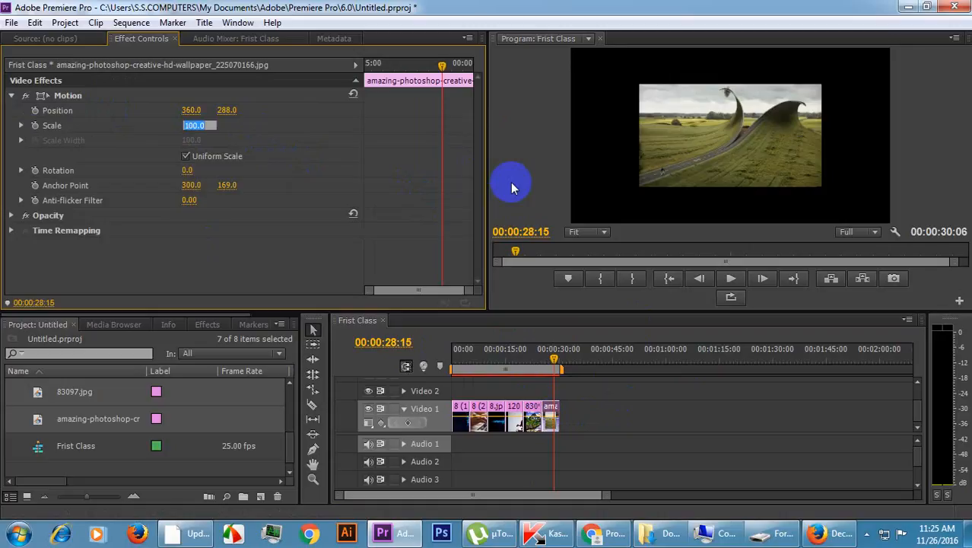
text(225)
key(Return)
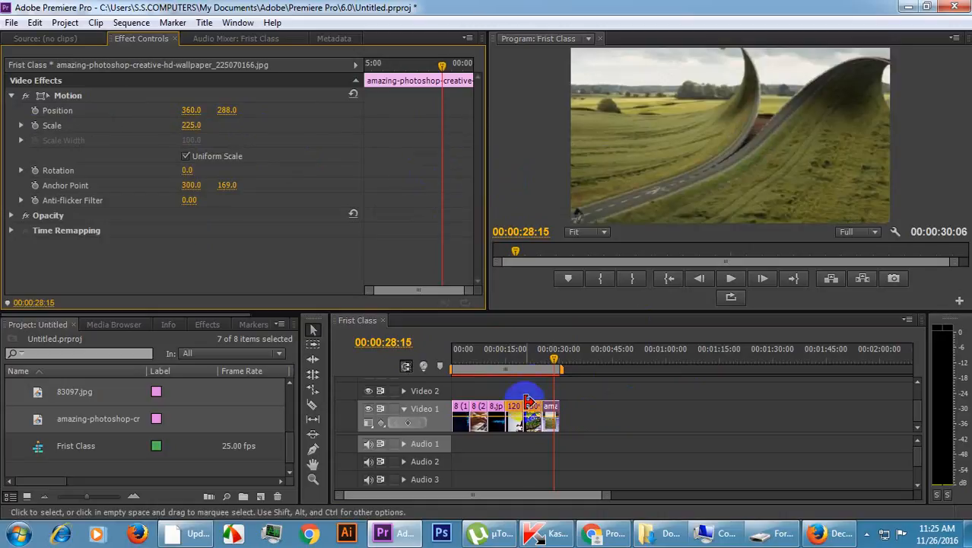
Show the amazing-photoshop clip's transform box, reduce its Scale to 185 and then to 180, and deselect the box.
click(57, 97)
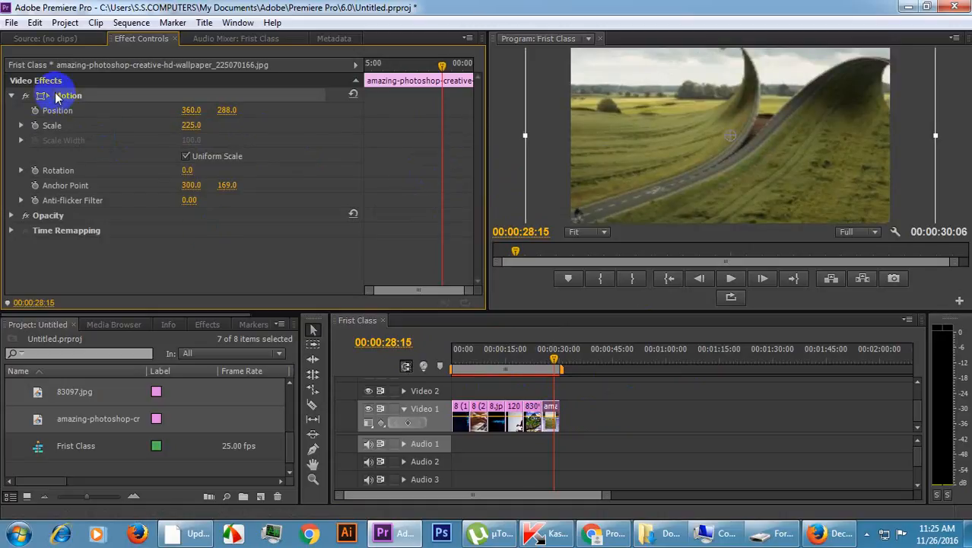
click(191, 125)
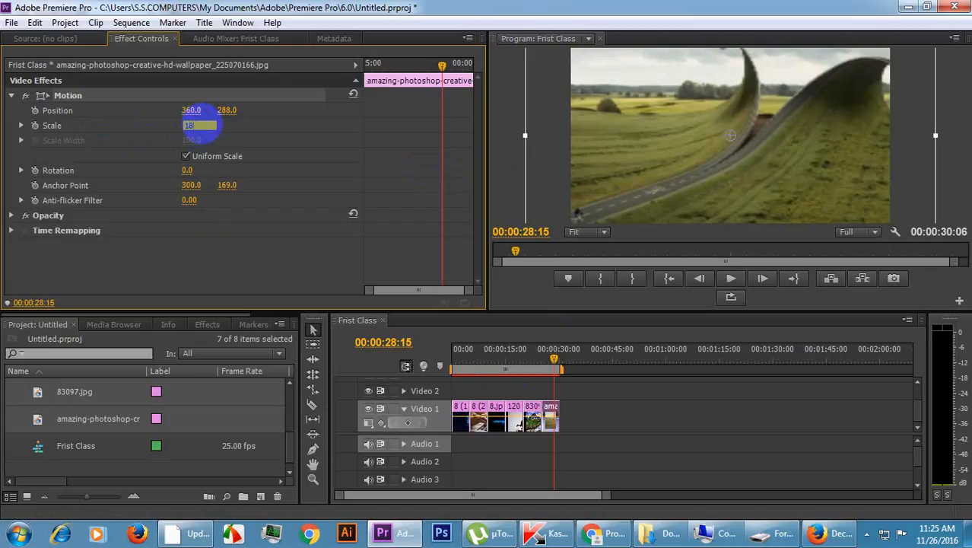
text(185)
key(Return)
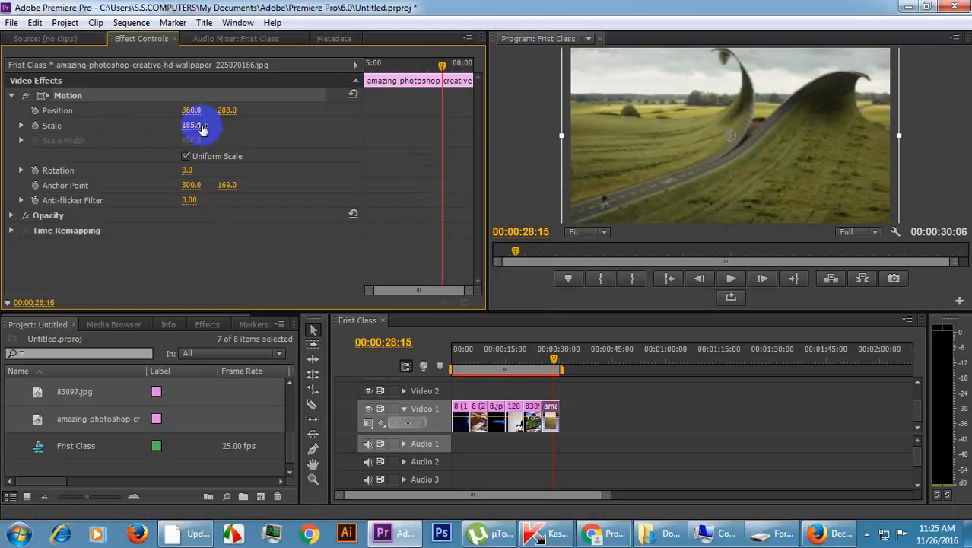
click(197, 126)
text(18)
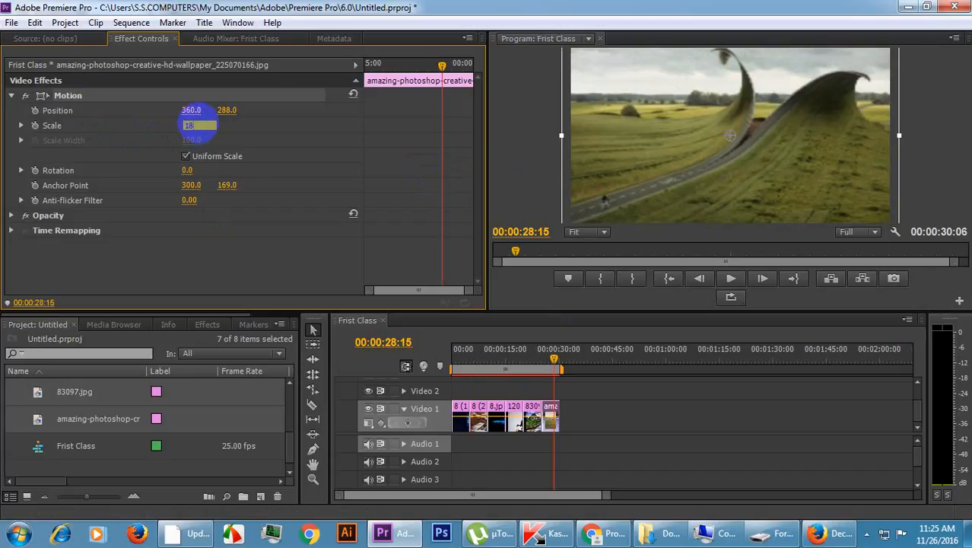
text(0)
key(Return)
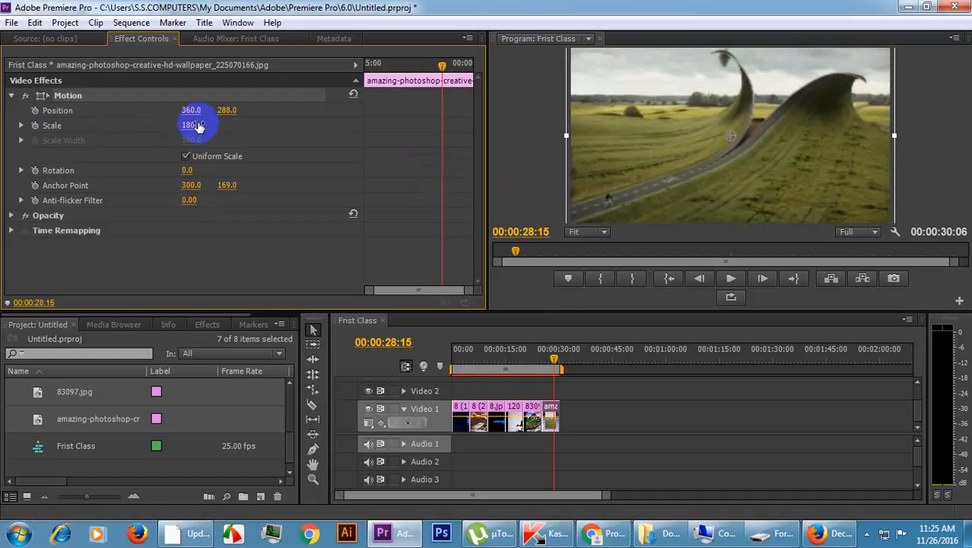
click(503, 124)
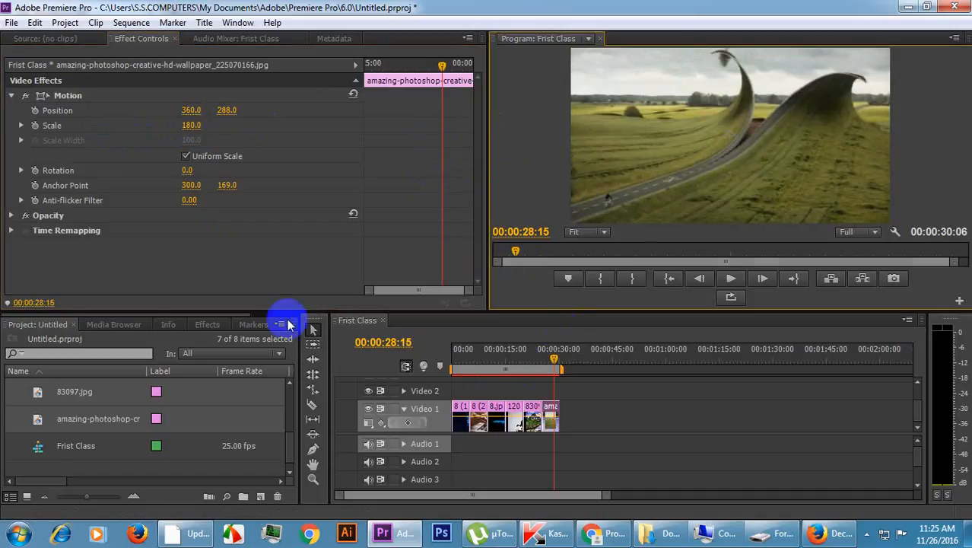
Play the Frist Class sequence from its start to check the scaled images, stop playback and return the playhead to the start.
drag(558, 348, 327, 343)
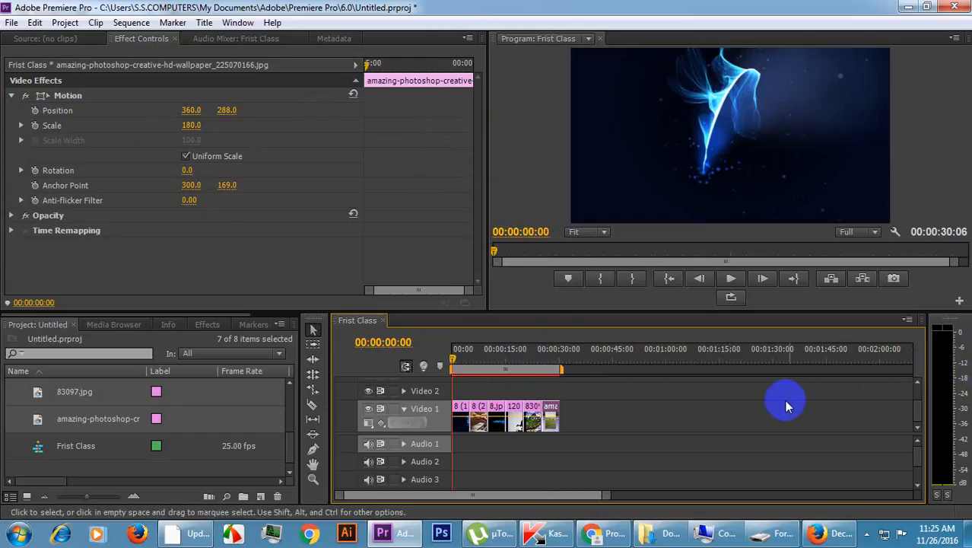
click(731, 280)
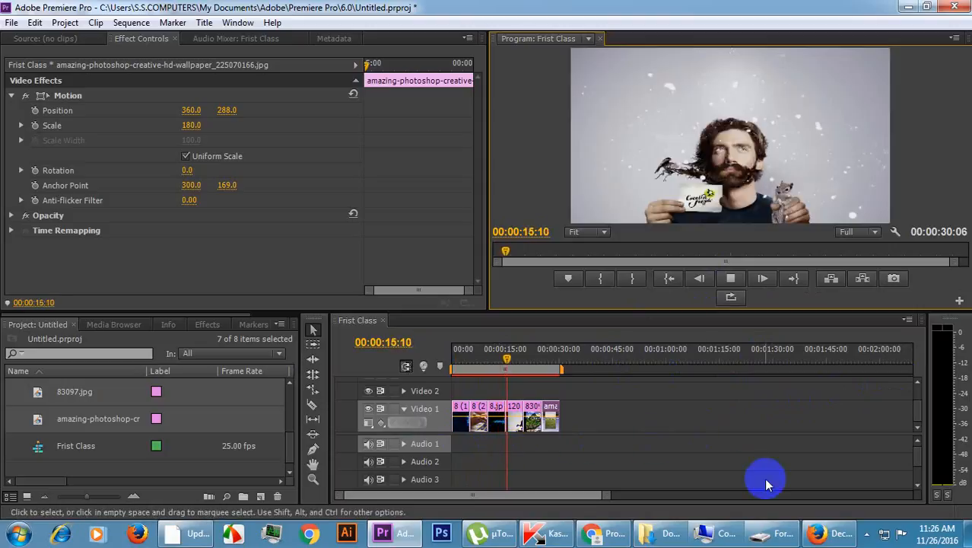
key(space)
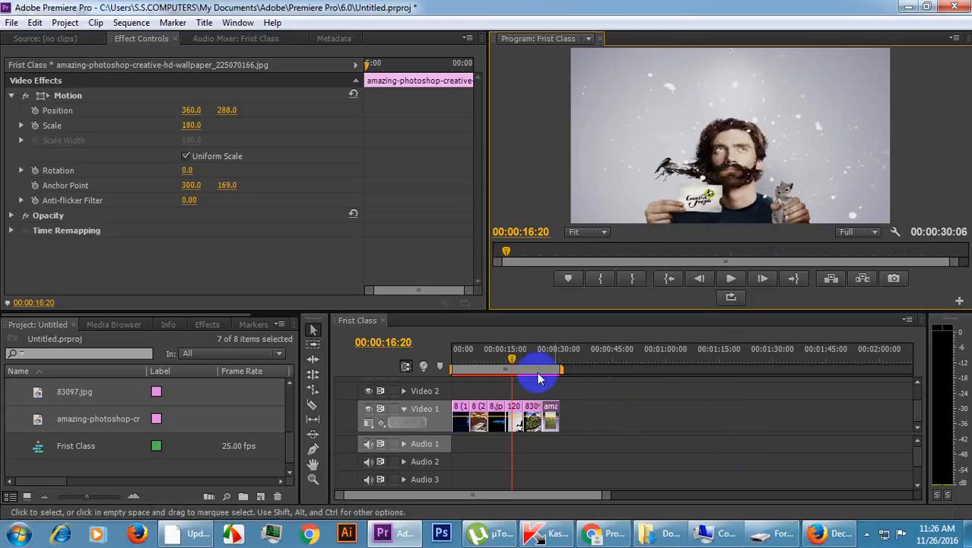
click(461, 357)
drag(454, 356, 443, 356)
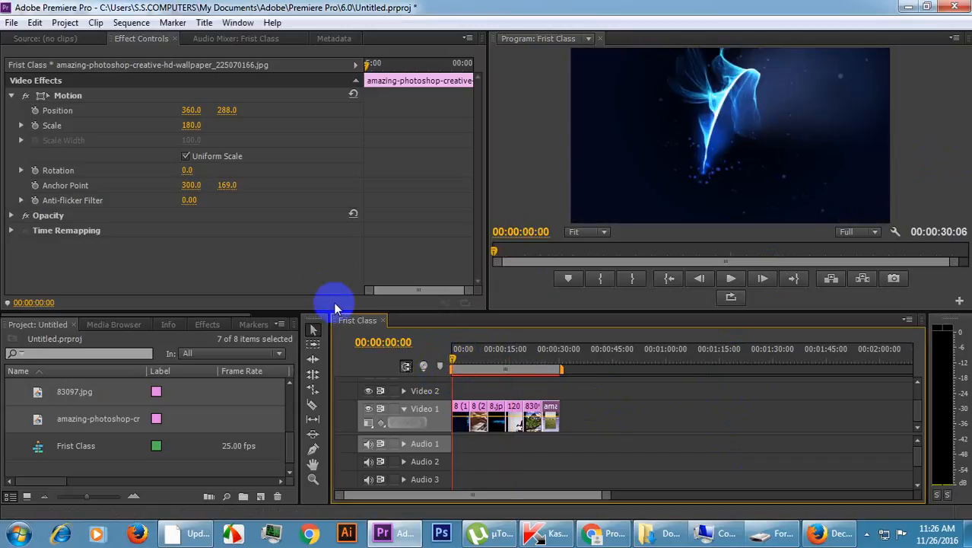
Turn on Position animation for the amazing-photoshop clip and move the playhead to the clip's start at 00:00:25:05.
click(12, 96)
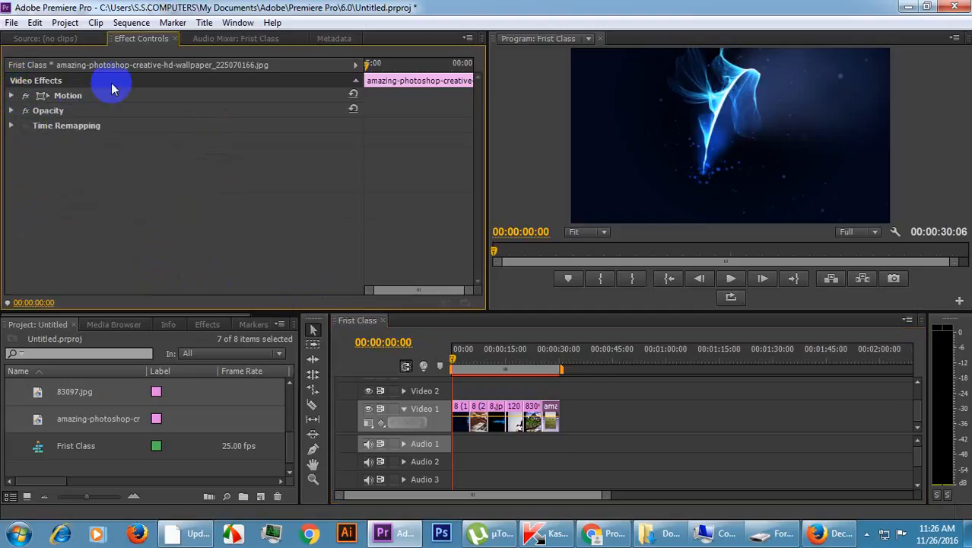
click(11, 96)
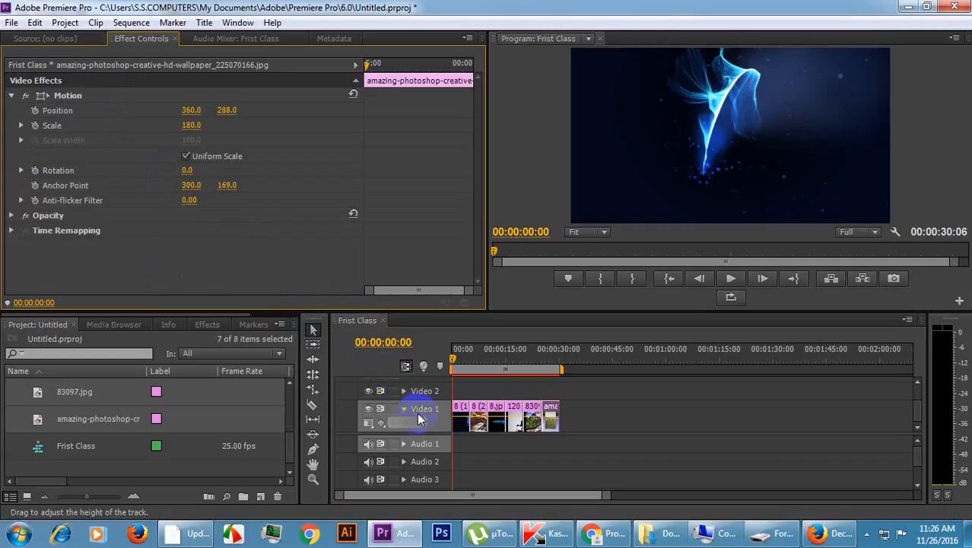
click(35, 111)
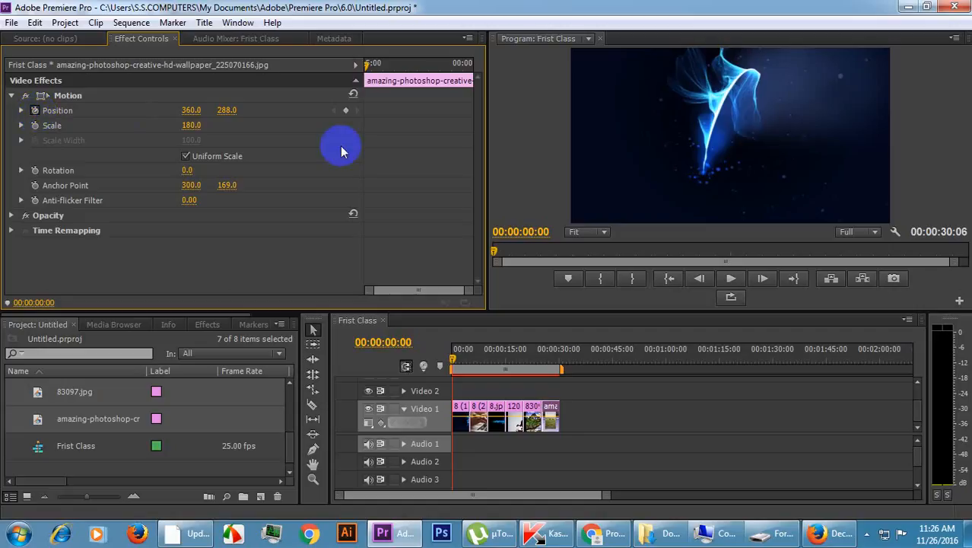
click(368, 66)
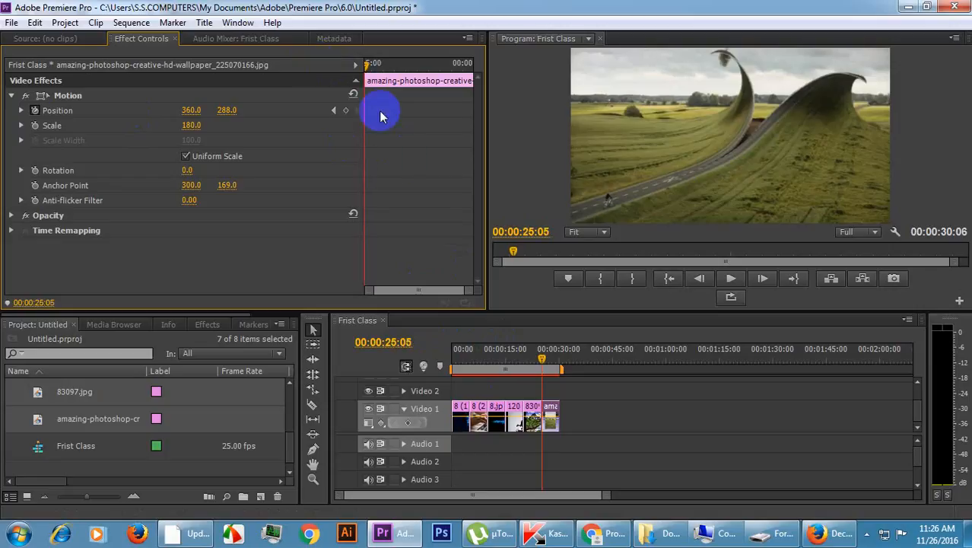
click(545, 366)
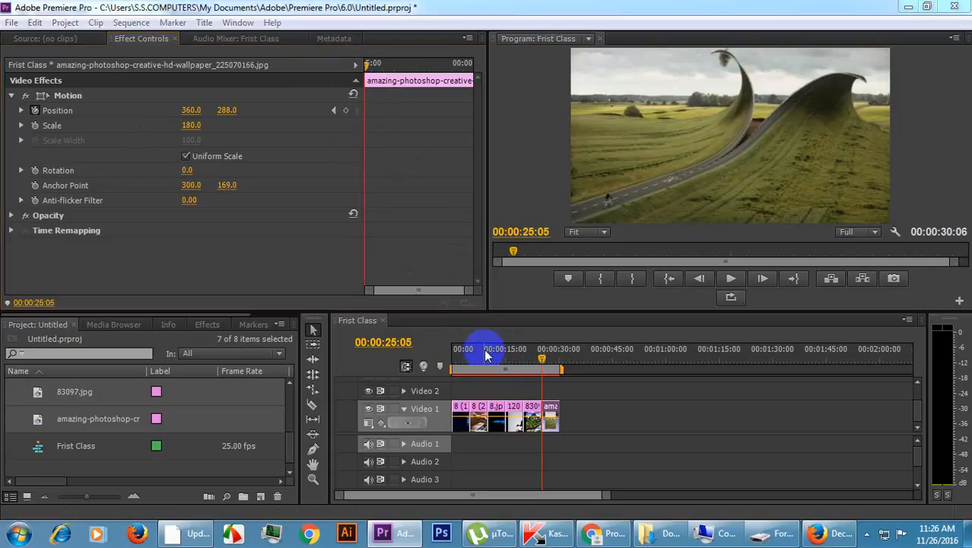
Turn on Position animation for the 8 (1).jpg clip at its start and move the keyframe to 00:00:00:12.
click(461, 369)
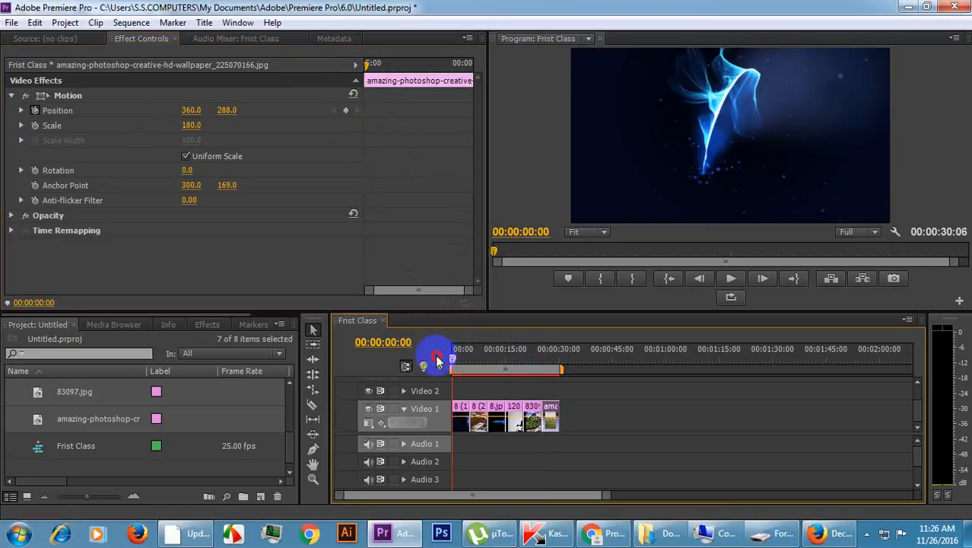
click(461, 420)
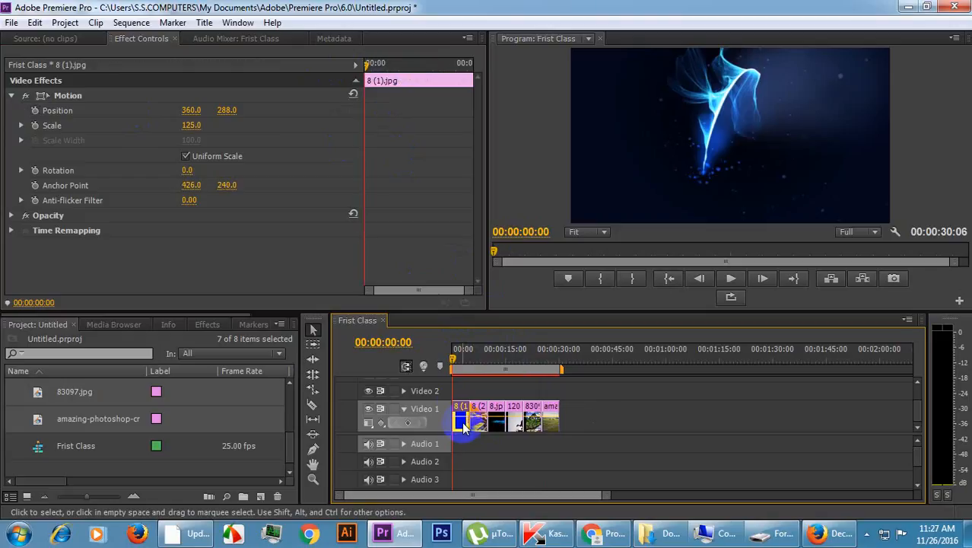
click(35, 111)
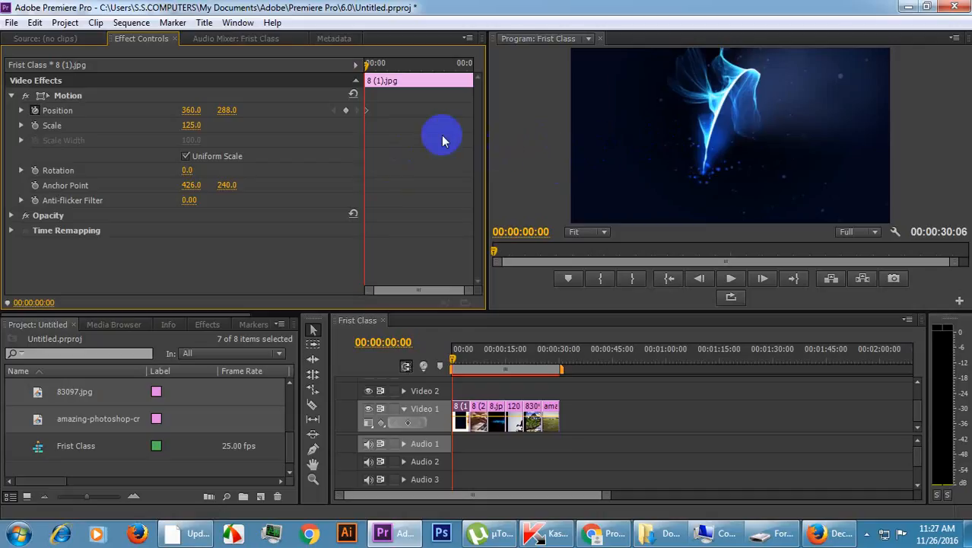
drag(366, 68, 377, 67)
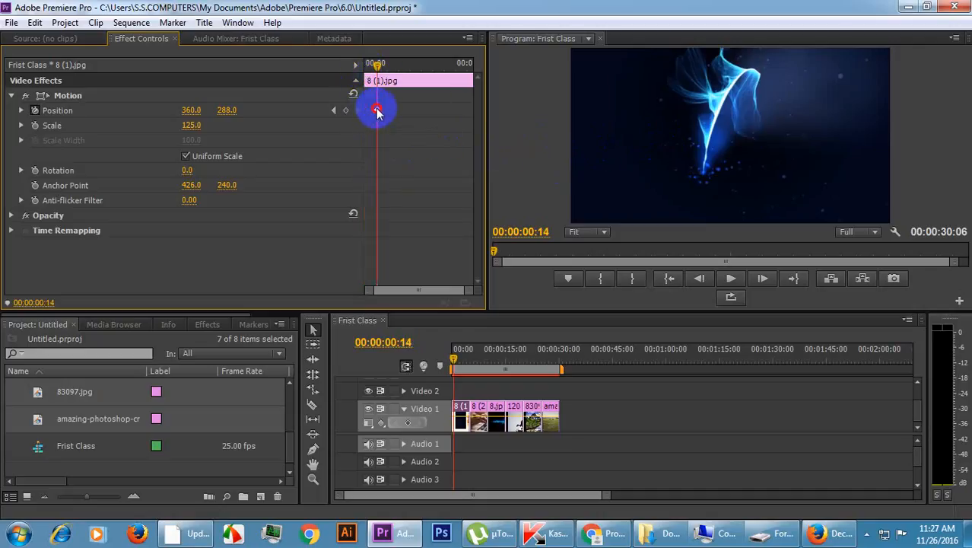
click(378, 112)
drag(379, 66, 375, 67)
click(378, 112)
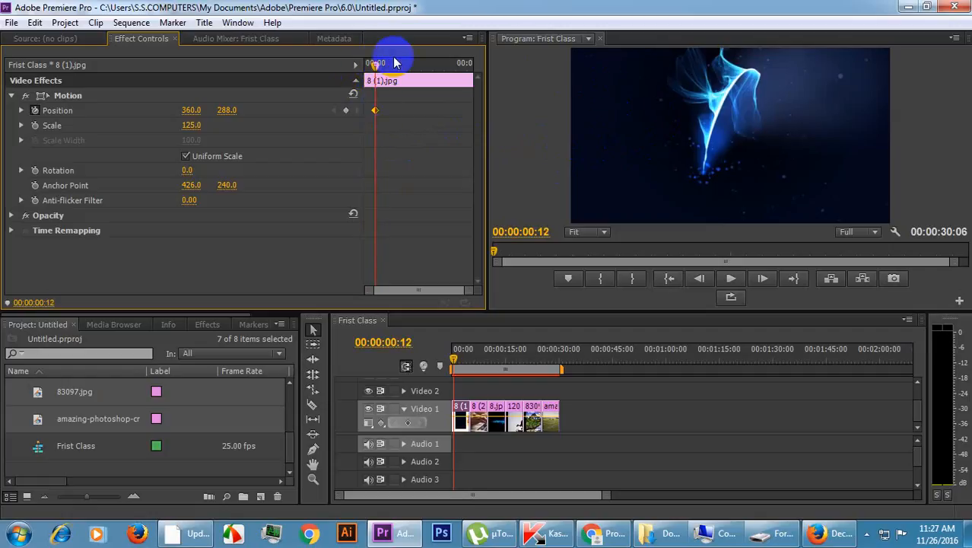
At 00:00:00:00, set the 8 (1).jpg clip's horizontal Position to about -406 and show its motion path.
drag(369, 61, 341, 61)
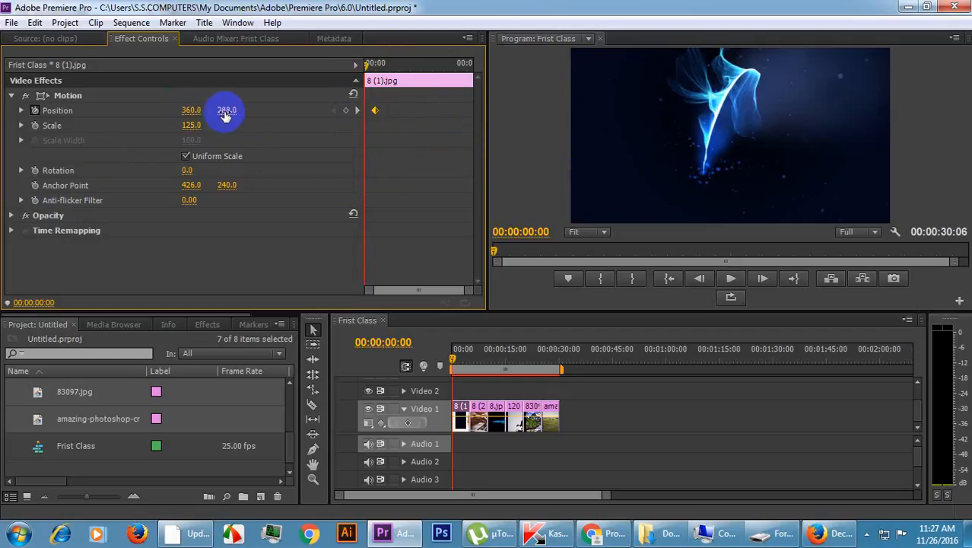
drag(232, 112, 89, 117)
key(ctrl+z)
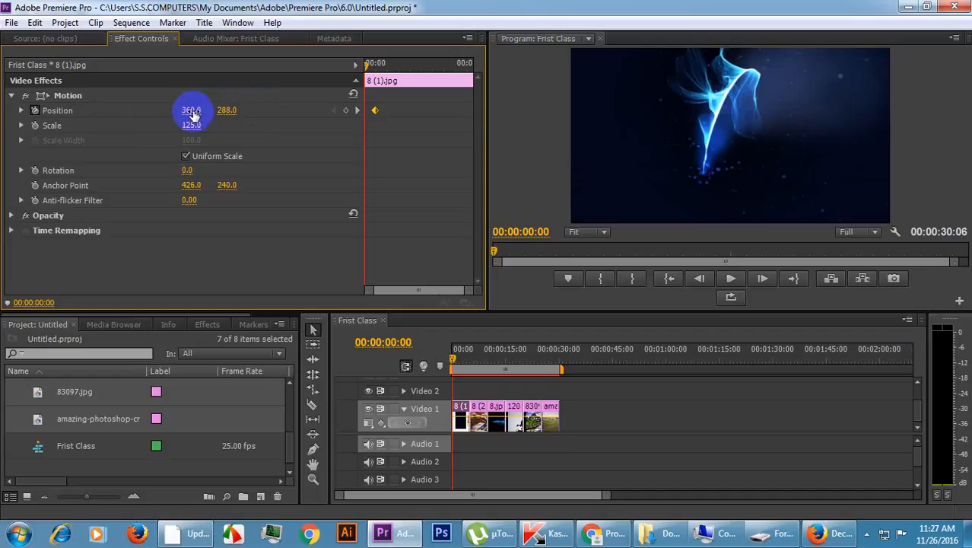
drag(194, 111, 50, 129)
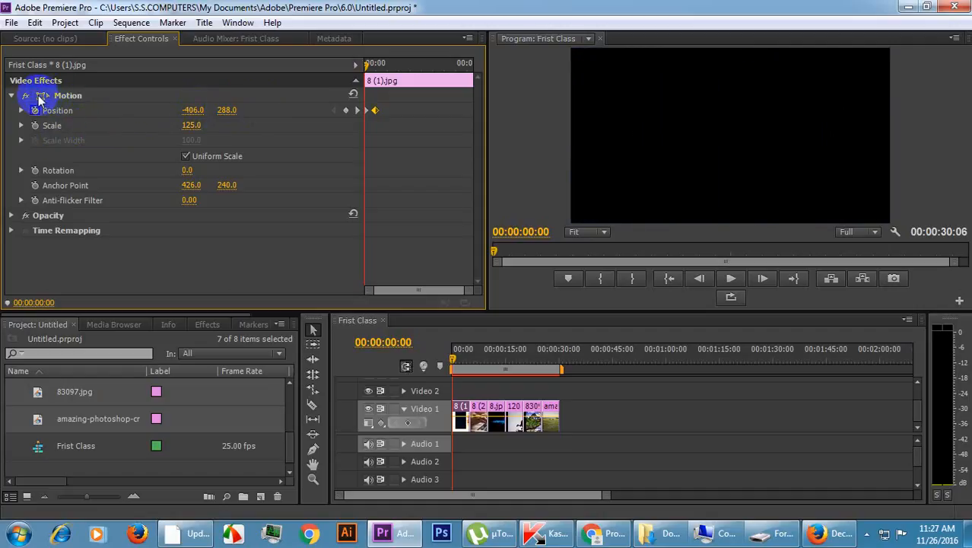
click(39, 97)
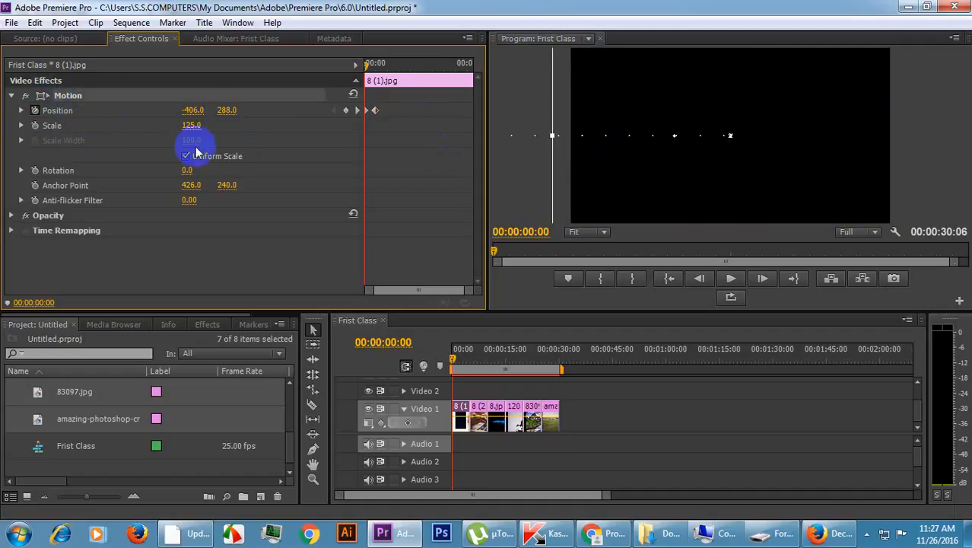
Adjust the starting keyframe's horizontal Position to -390 and then to -375.
click(191, 111)
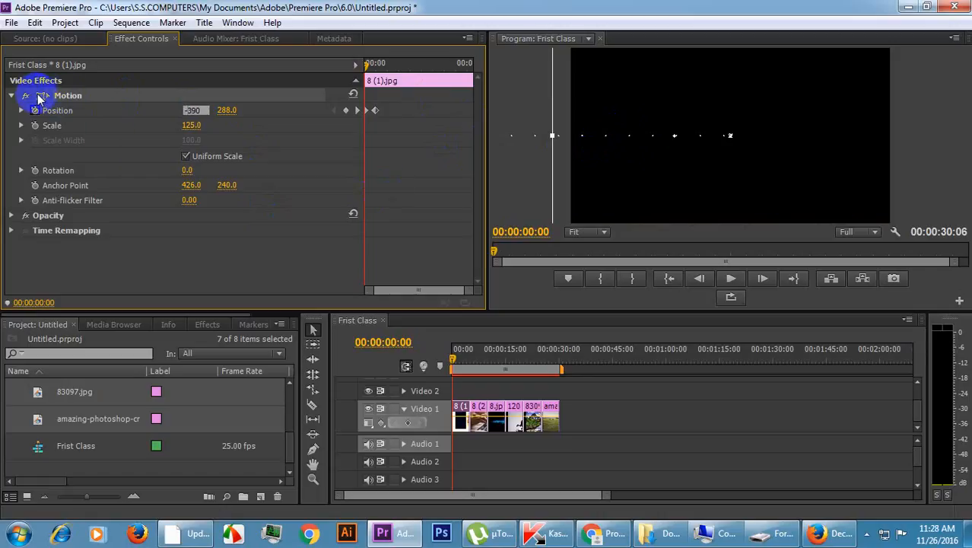
click(95, 99)
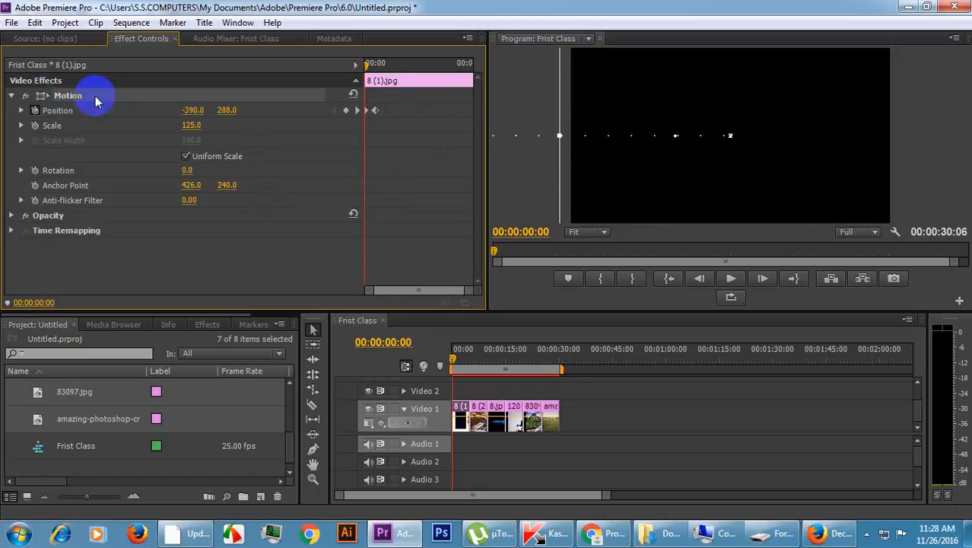
click(192, 111)
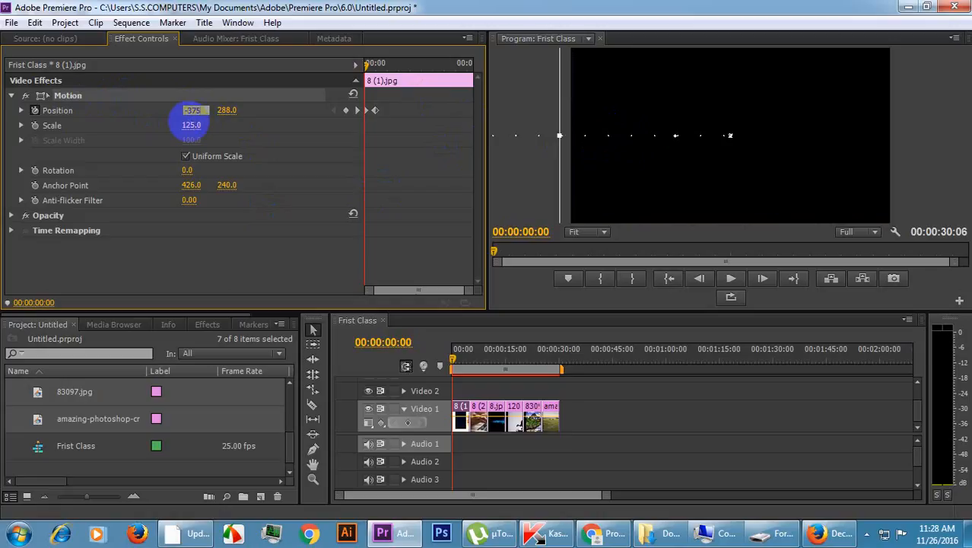
text(-375)
key(Return)
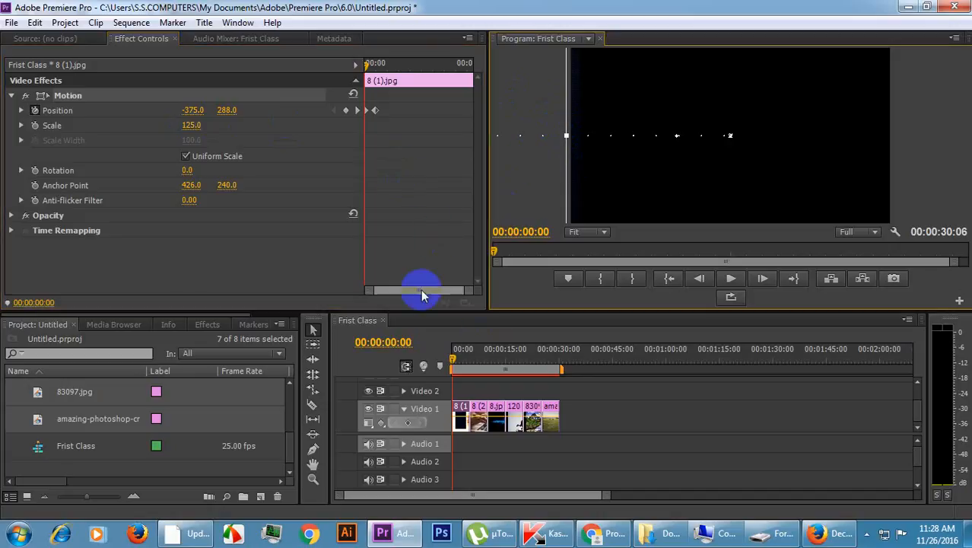
Play the clip's slide-in, copy its Position keyframe at 00:00:00:12 and paste it at 00:00:04:03.
key(space)
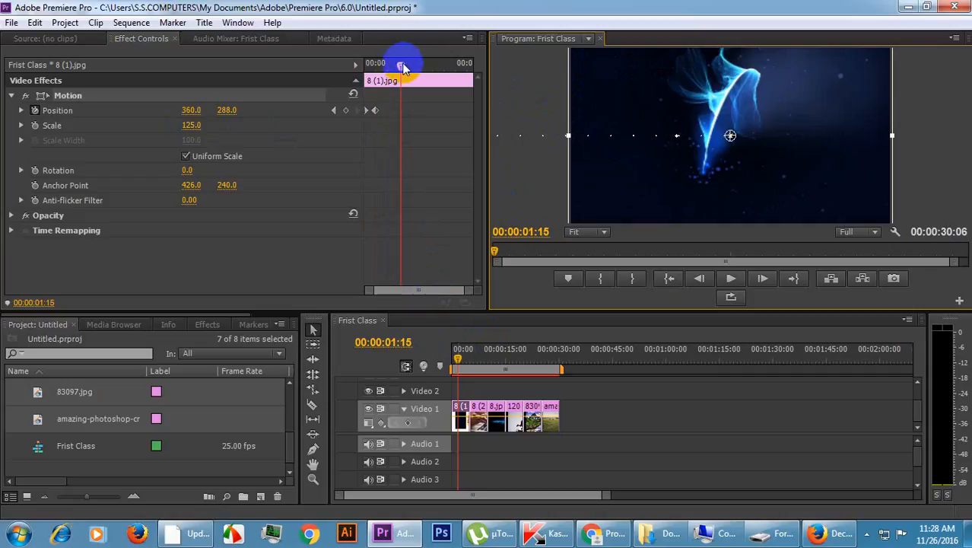
drag(403, 67, 453, 67)
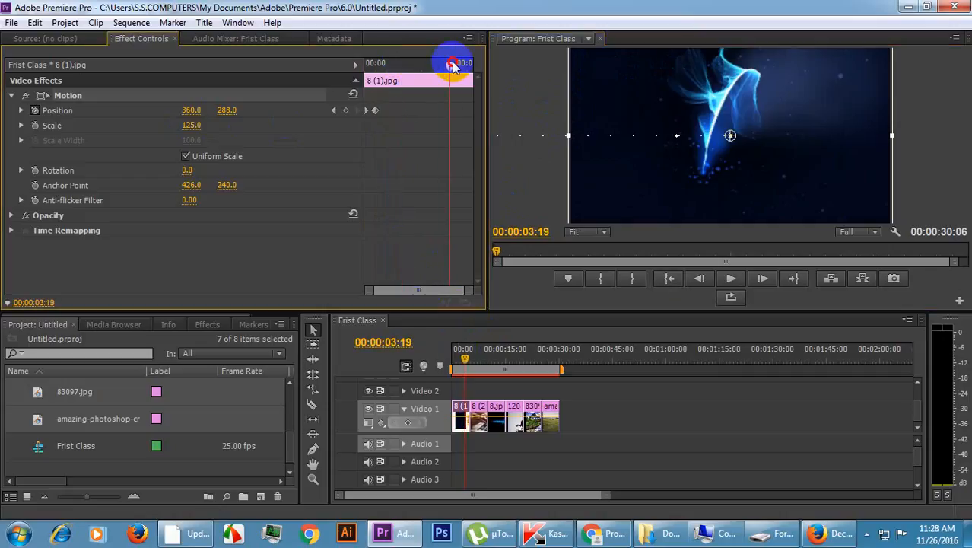
click(457, 67)
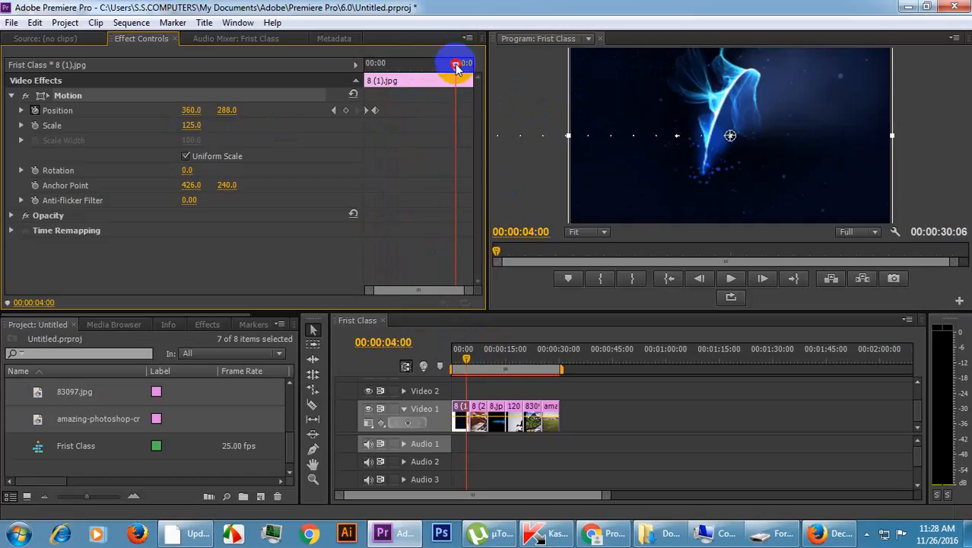
drag(459, 67, 460, 67)
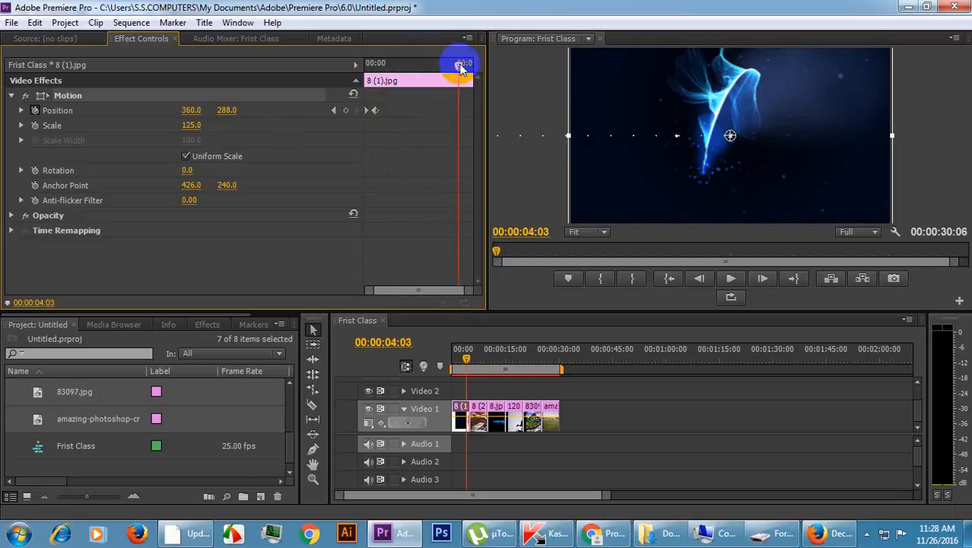
drag(389, 105, 344, 144)
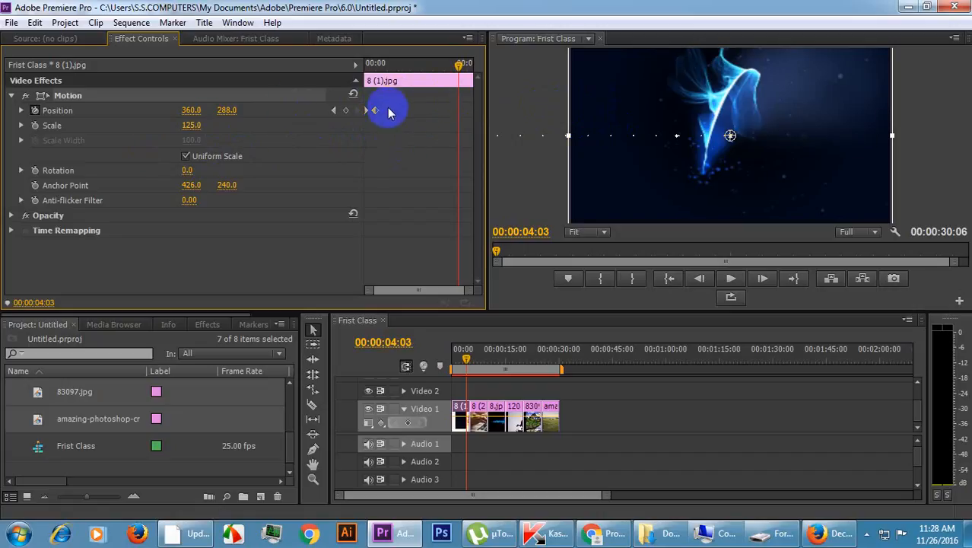
click(376, 112)
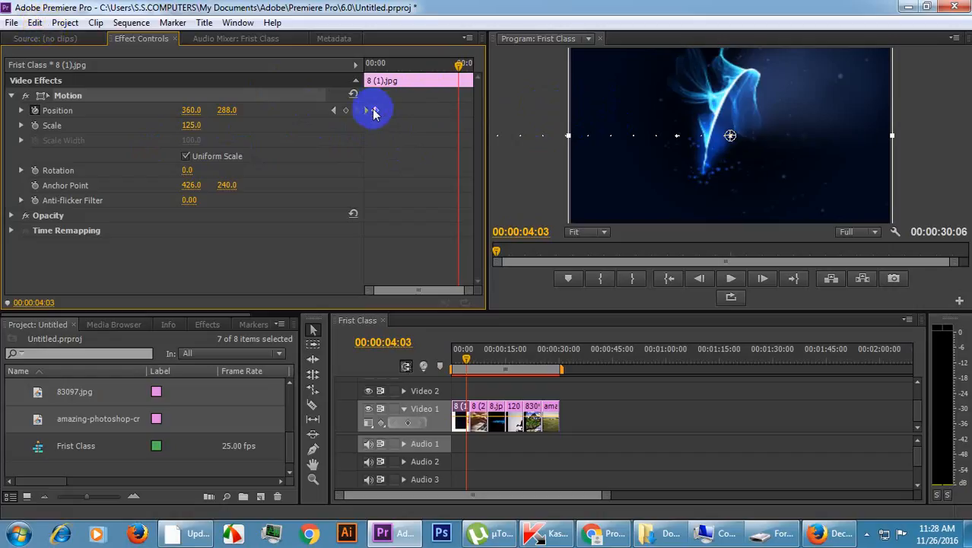
right_click(374, 112)
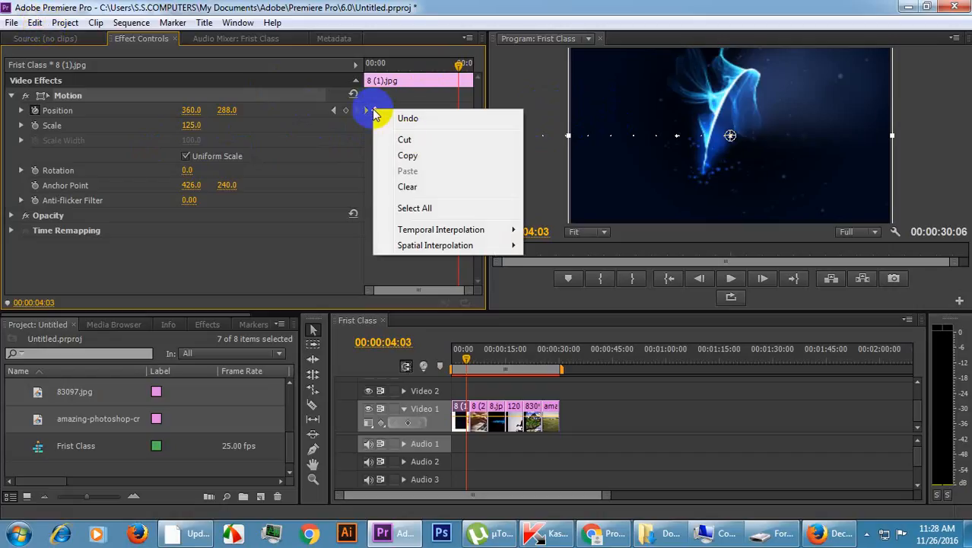
click(409, 156)
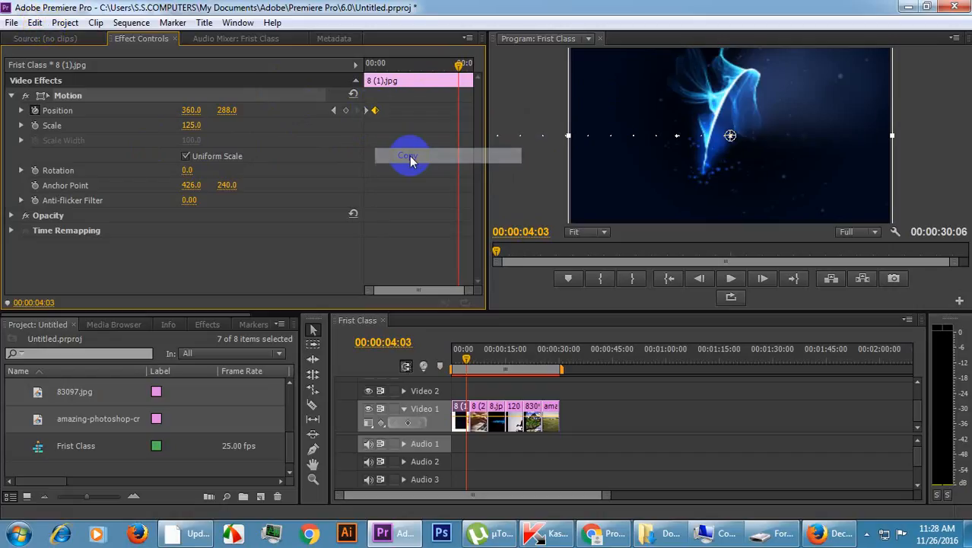
right_click(449, 108)
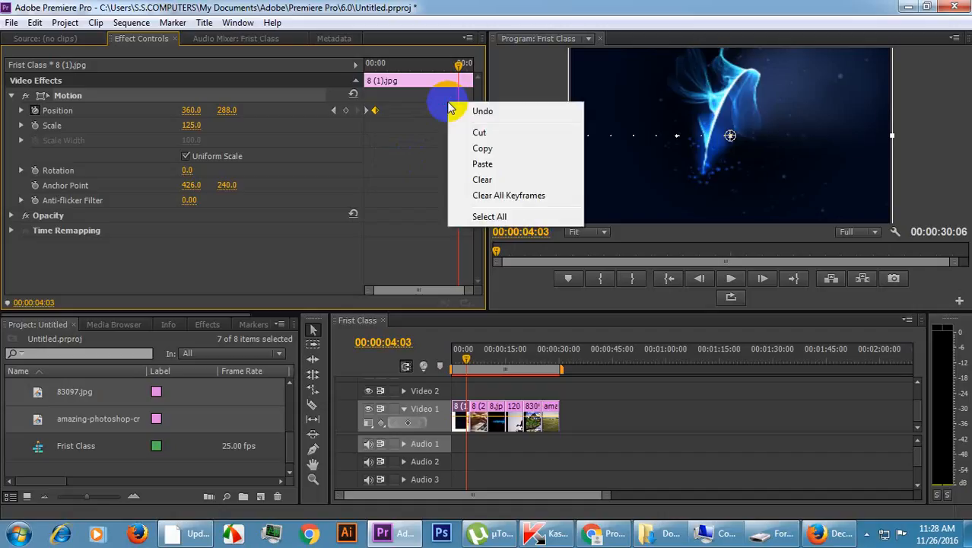
click(484, 165)
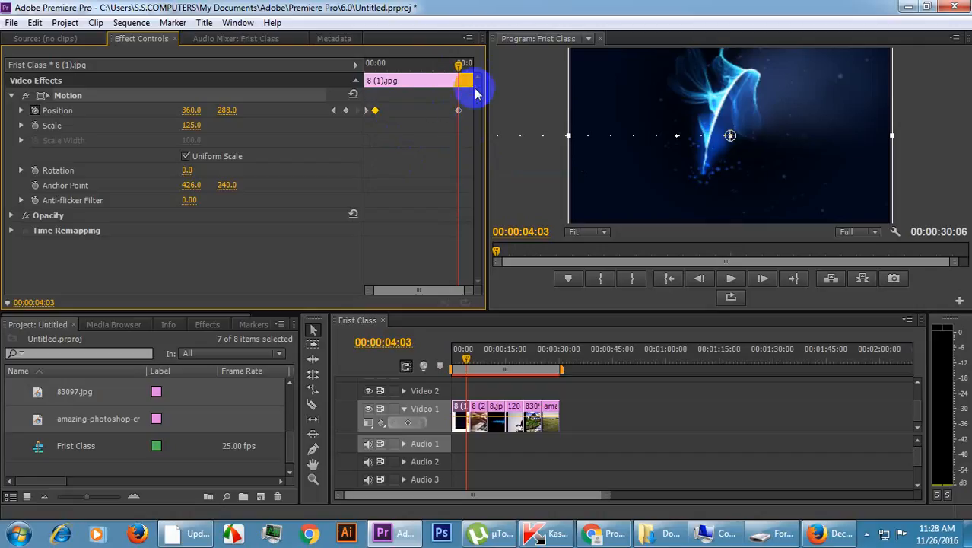
Shift the pasted Position keyframe slightly later and set the horizontal Position to 1082 at 00:00:04:19.
drag(457, 61, 477, 68)
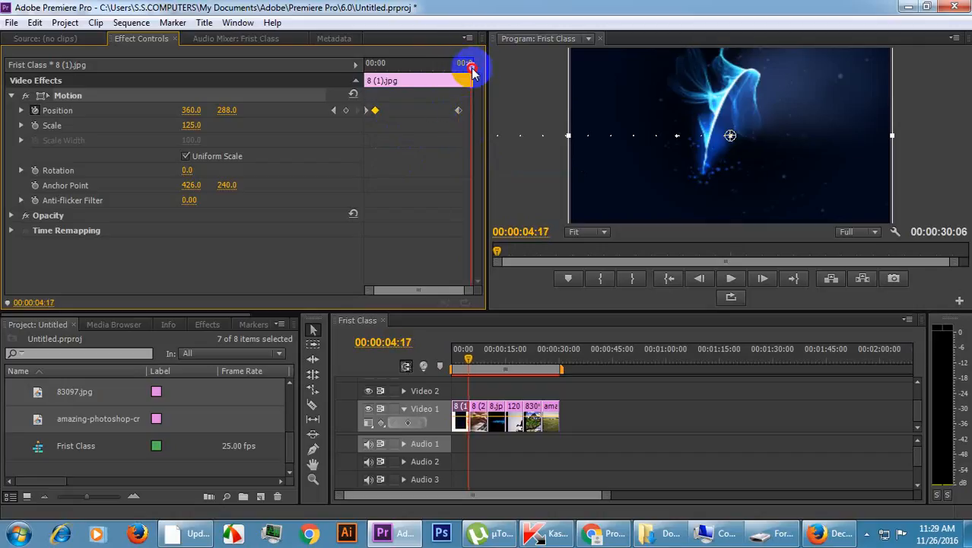
click(464, 111)
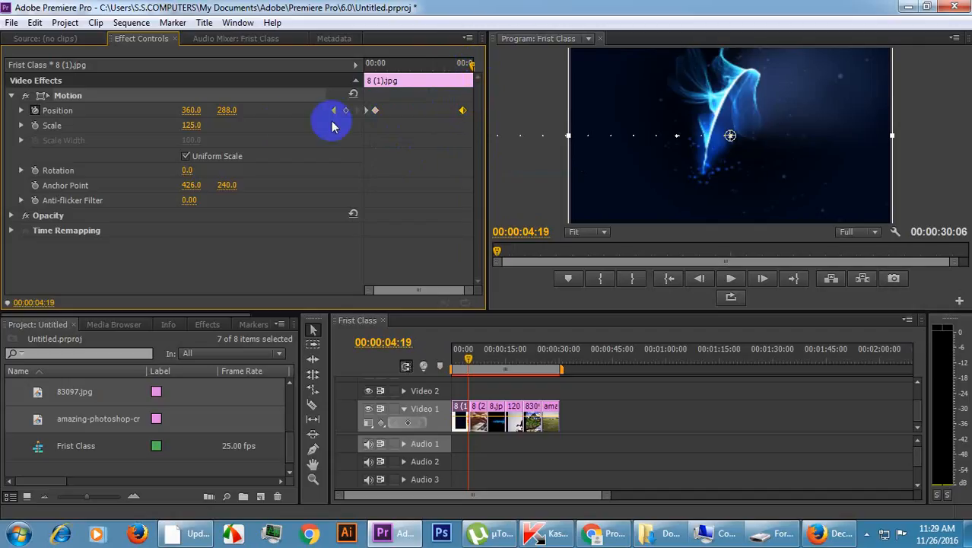
drag(191, 111, 706, 119)
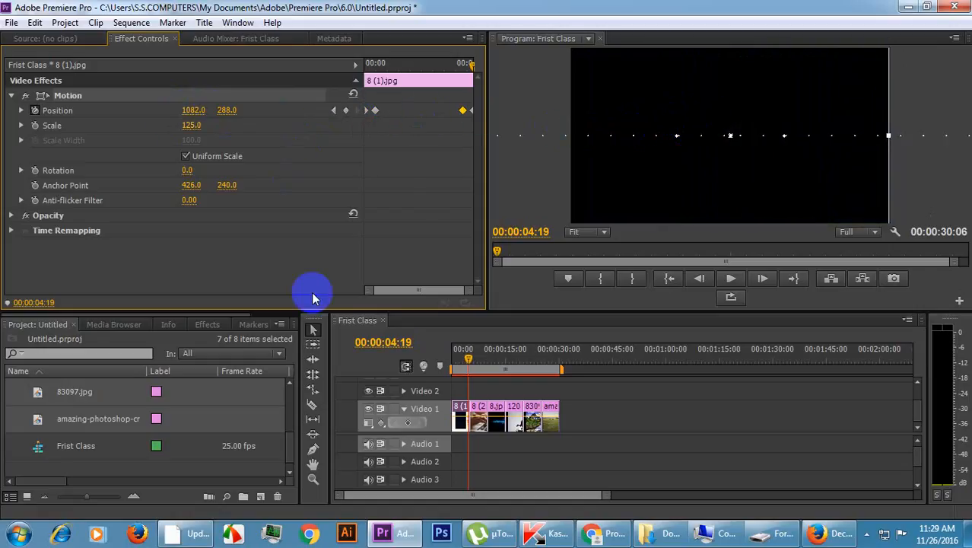
Play the 8 (1).jpg clip several times to check its slide-in and slide-out, and stop playback in the following clip.
click(431, 67)
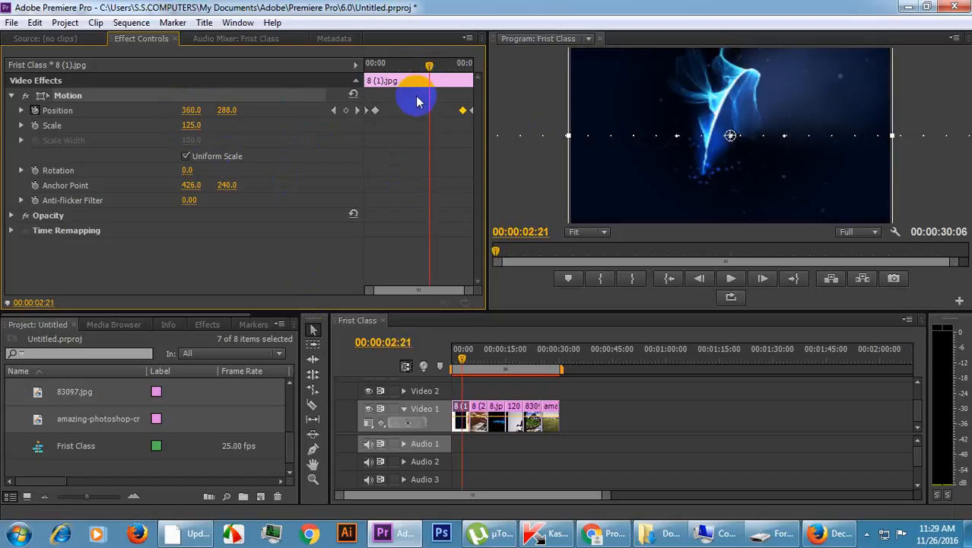
click(733, 281)
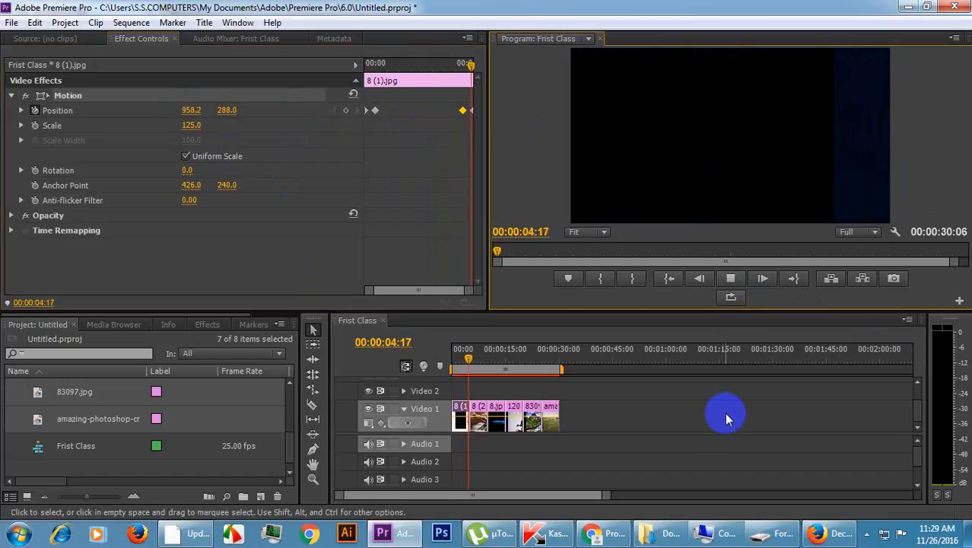
click(375, 64)
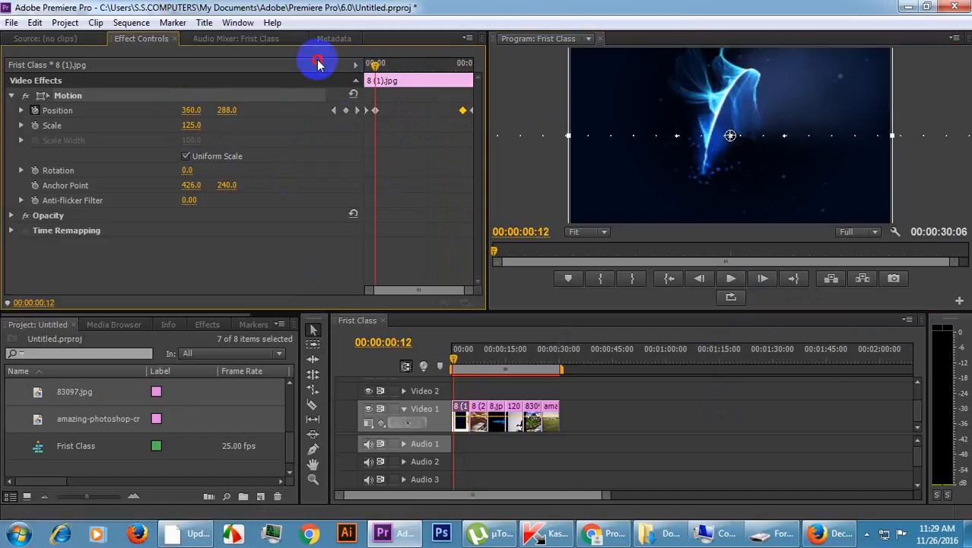
key(Home)
key(space)
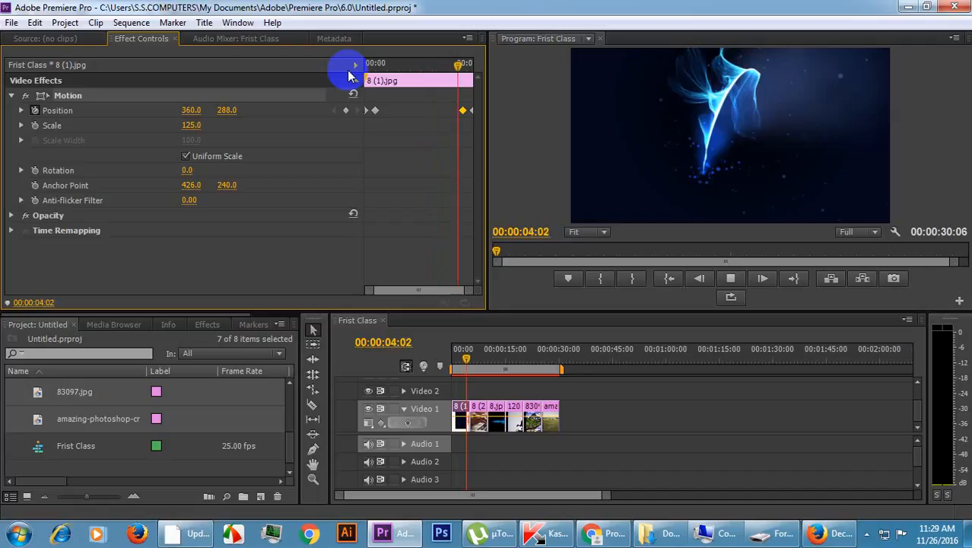
key(space)
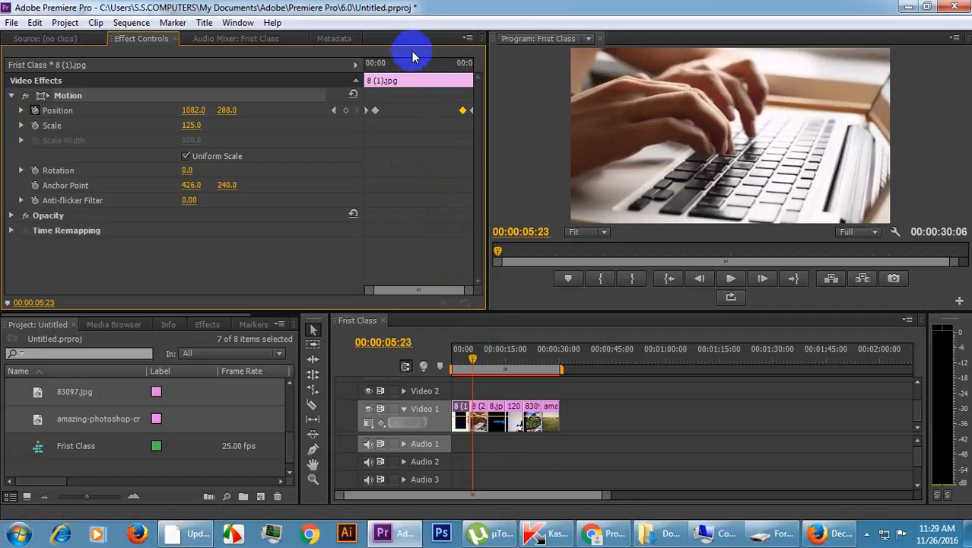
click(436, 64)
key(space)
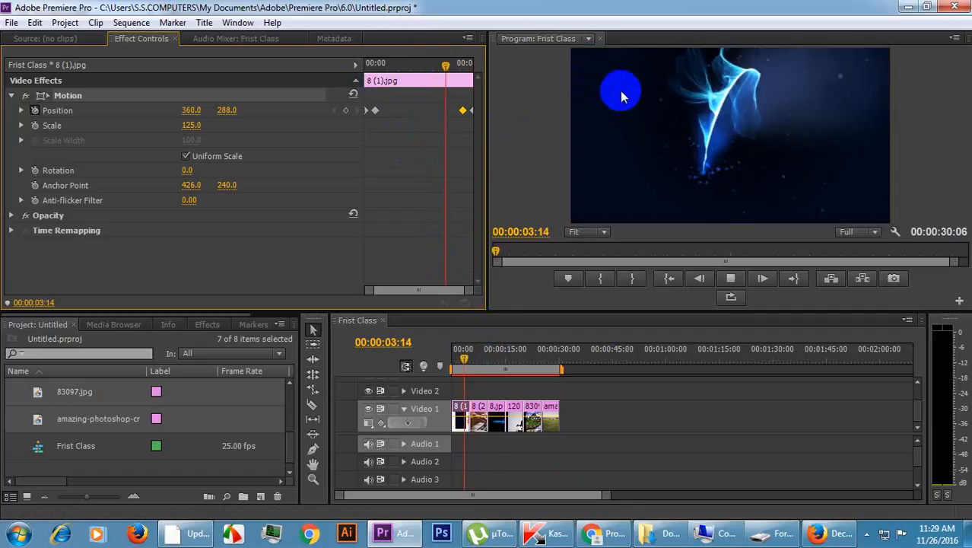
click(766, 162)
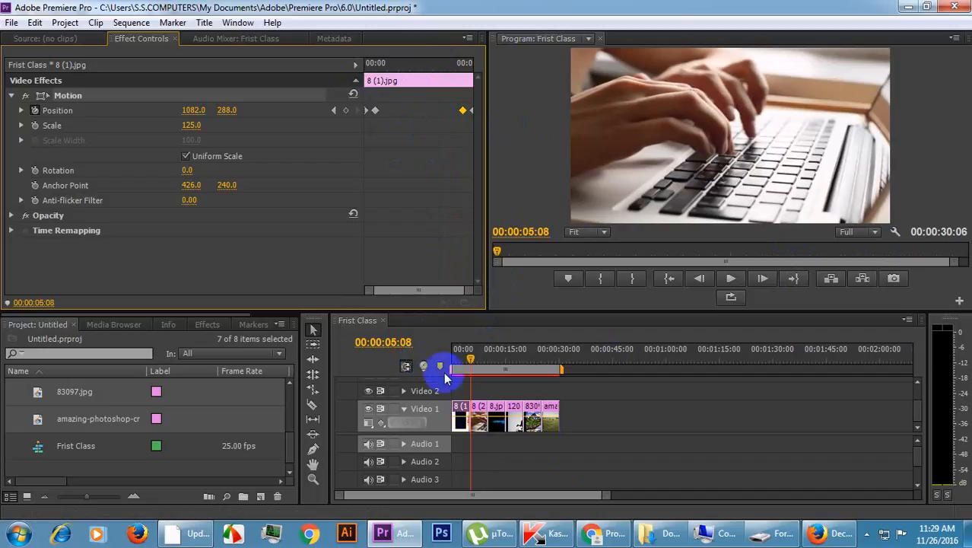
Turn on Scale keyframing for the 8 (2).jpg clip and place its 125 Scale keyframe at 00:00:05:17.
click(479, 412)
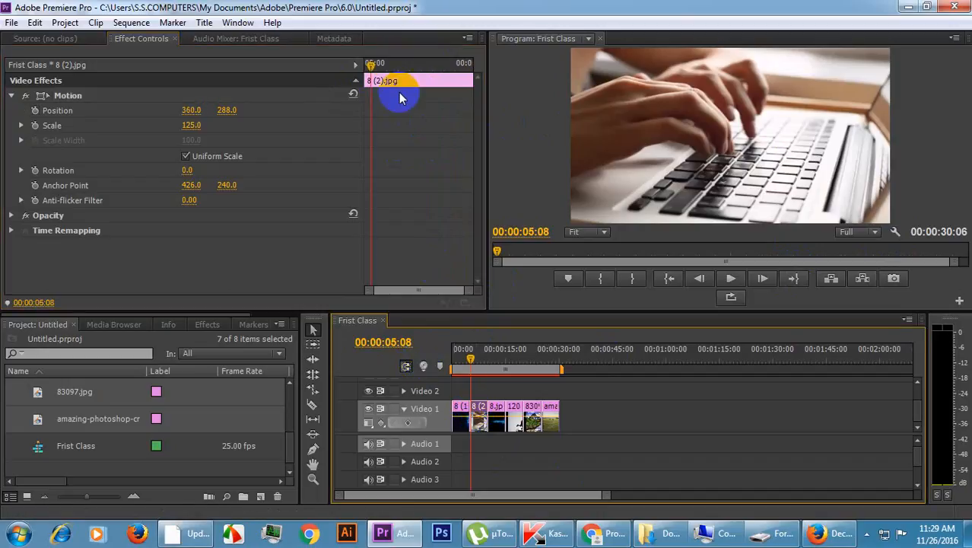
click(355, 65)
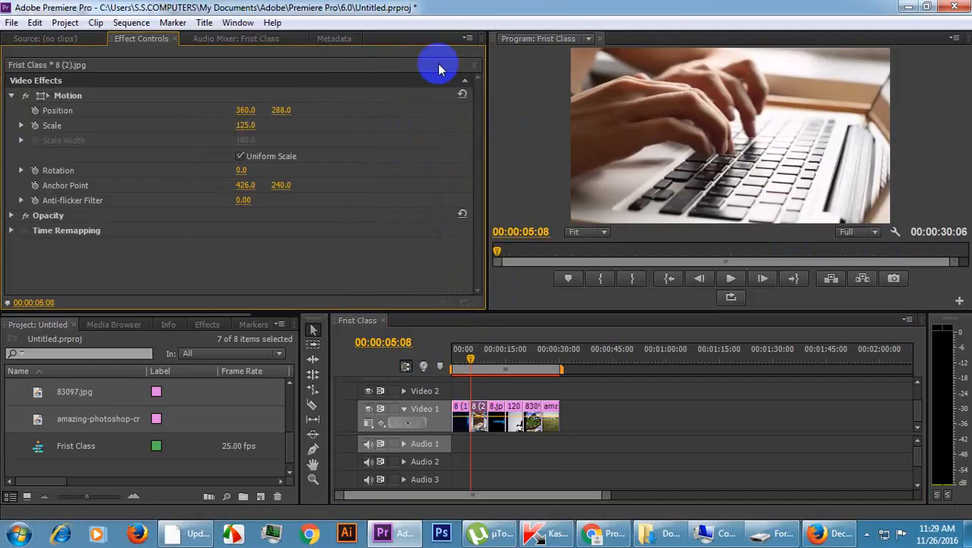
click(473, 65)
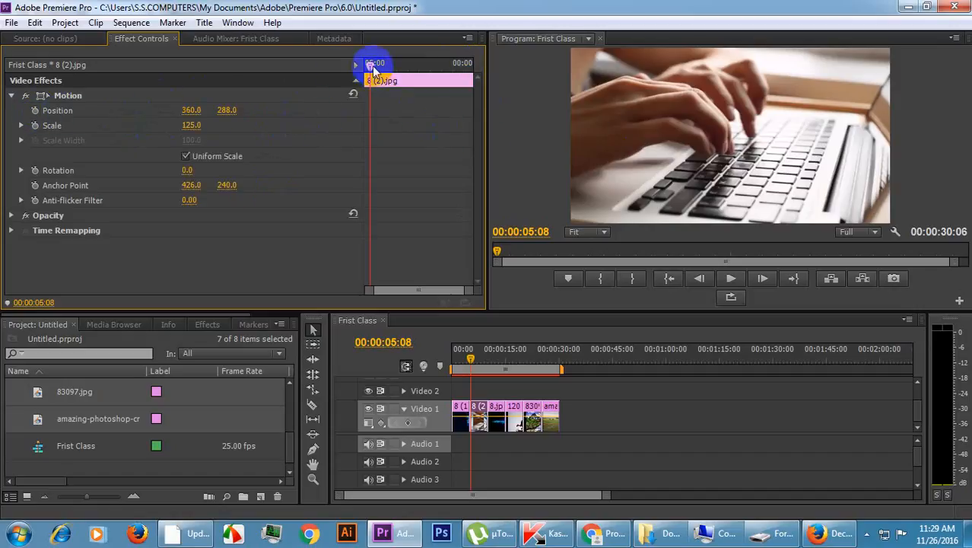
drag(374, 65, 379, 66)
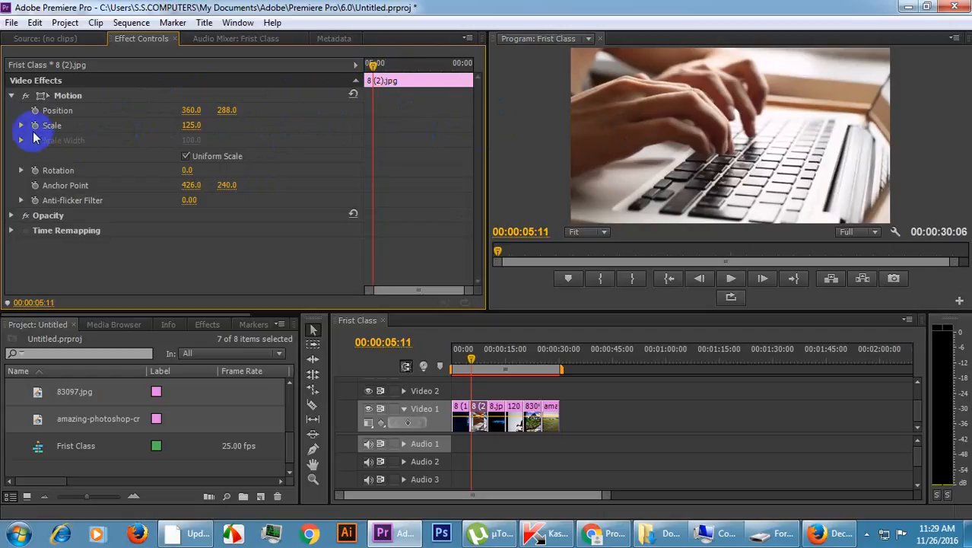
click(35, 126)
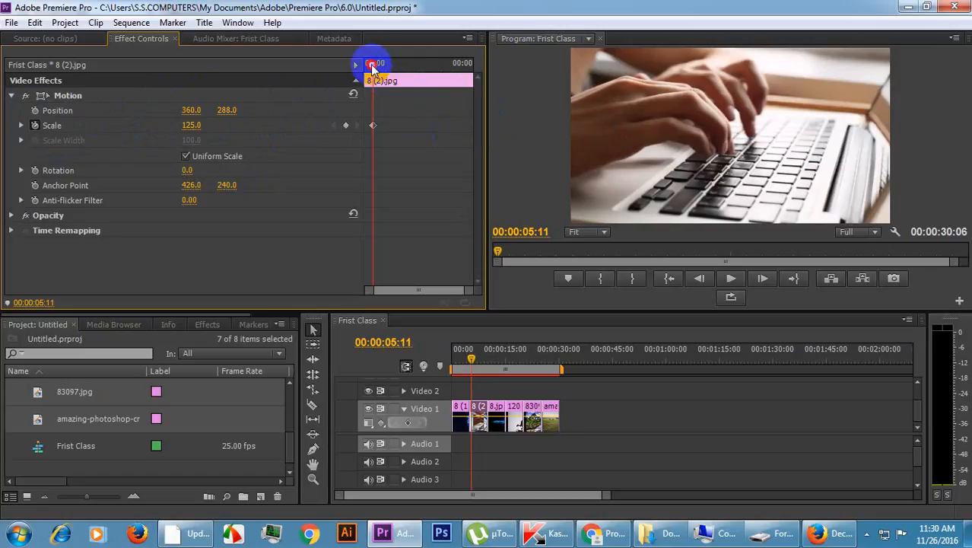
drag(372, 67, 378, 67)
drag(374, 124, 379, 124)
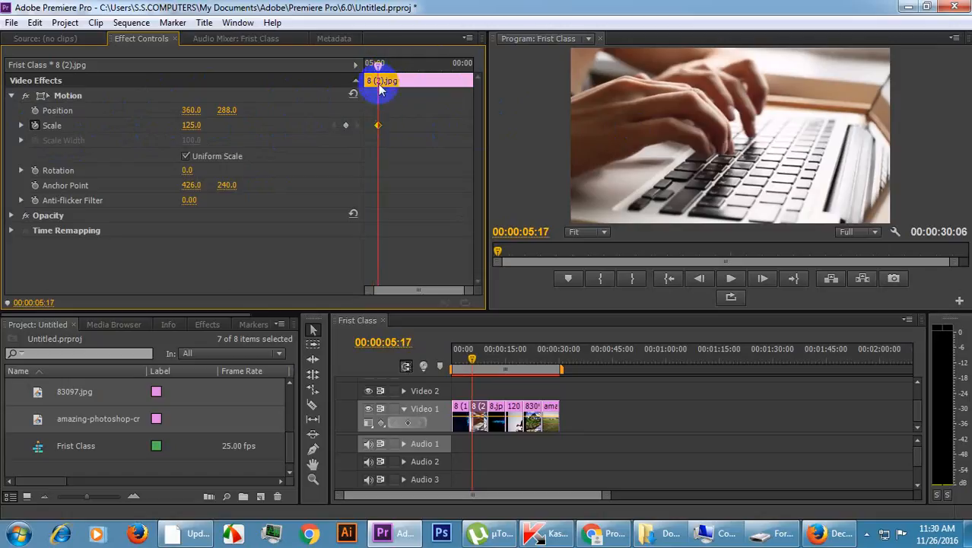
Set the clip's Scale to 15 at 00:00:05:01, play the zoom-in and return to the clip's start.
drag(373, 65, 363, 60)
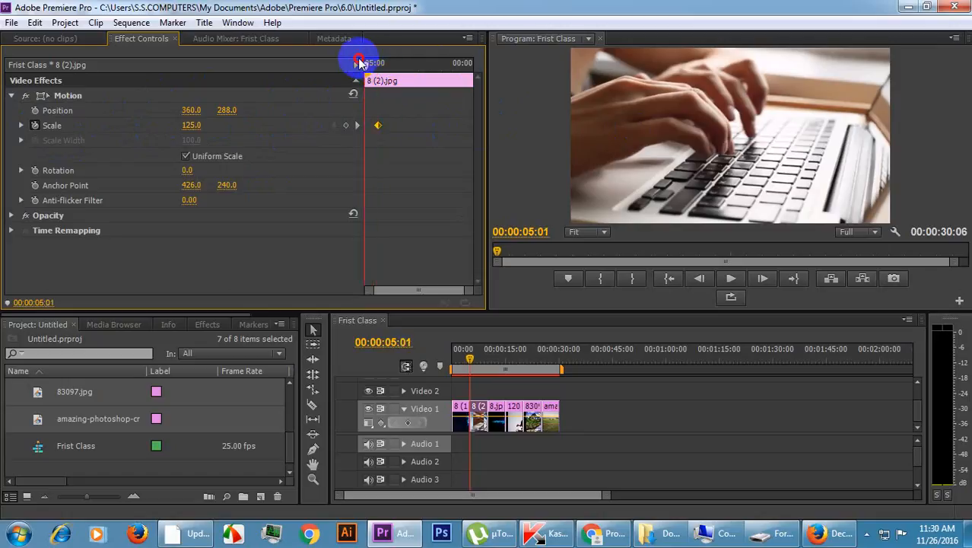
click(192, 124)
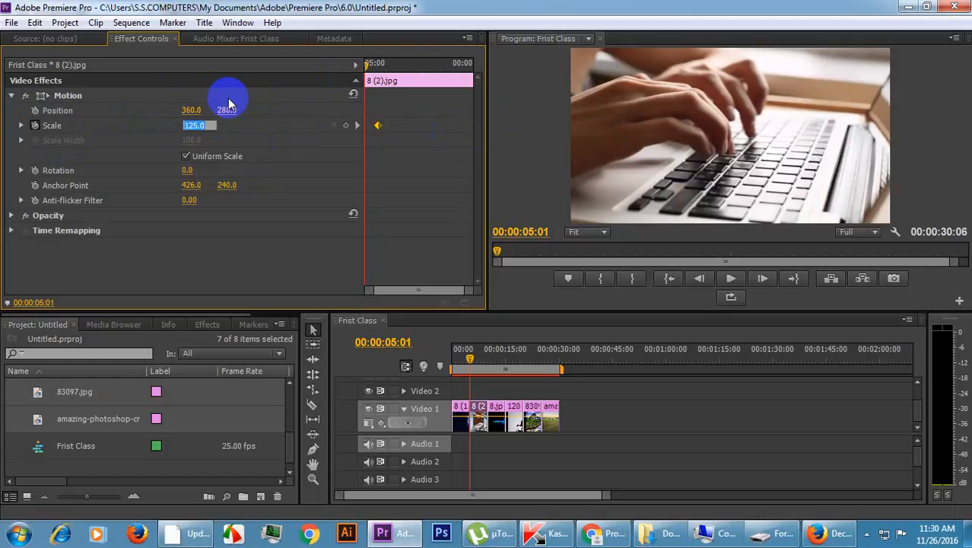
click(228, 98)
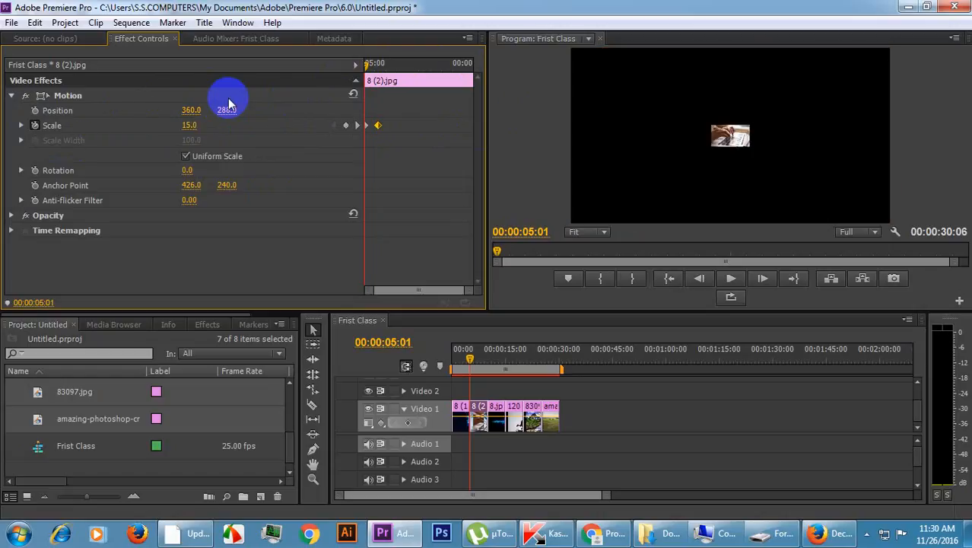
key(space)
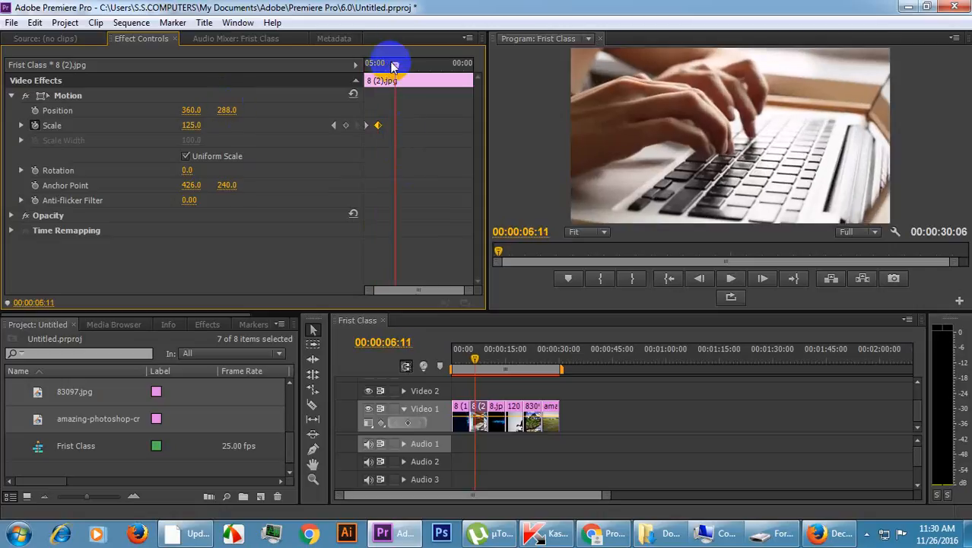
drag(393, 67, 331, 67)
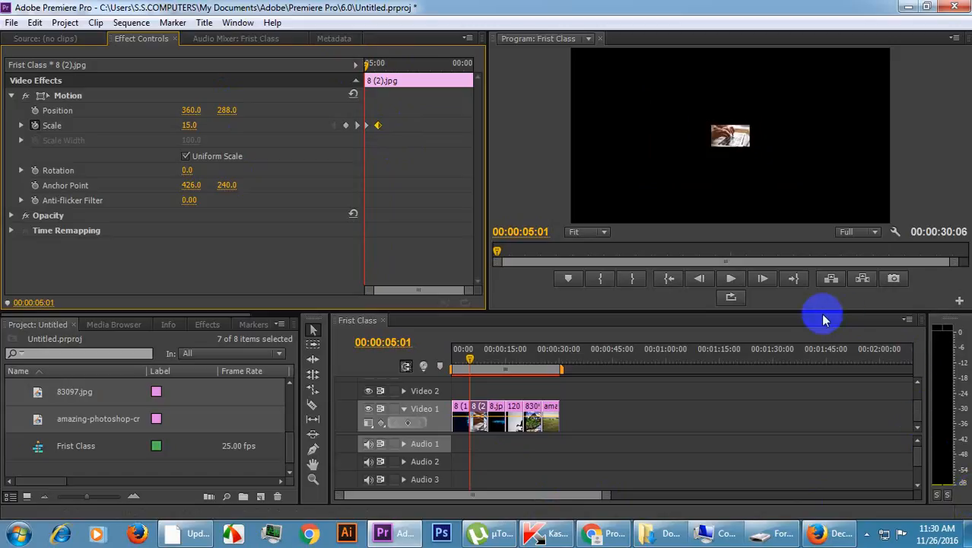
Enlarge the timeline area and stack copies of the 8 (2).jpg clip on Video 2, Video 3 and Video 4 directly above the original.
drag(816, 306, 807, 242)
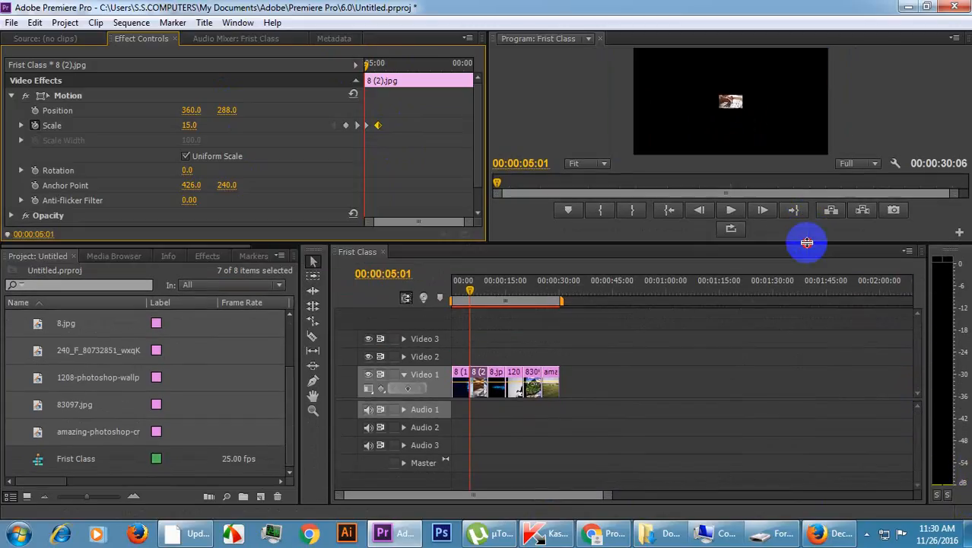
click(484, 388)
click(479, 389)
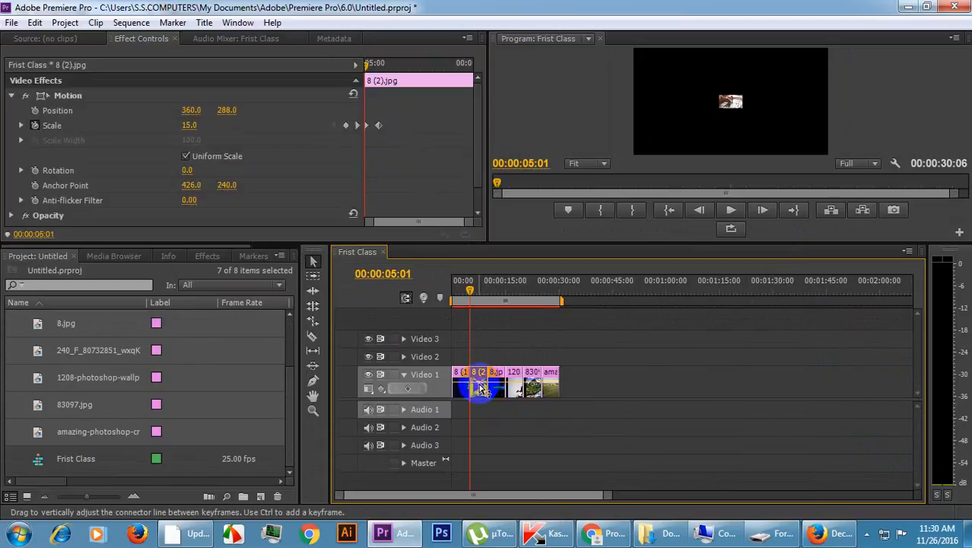
drag(481, 386, 479, 355)
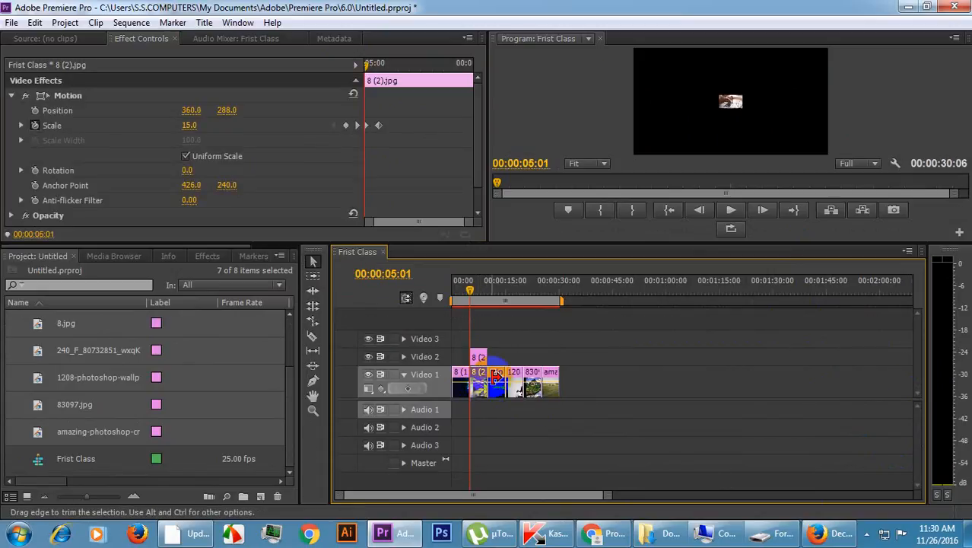
click(480, 354)
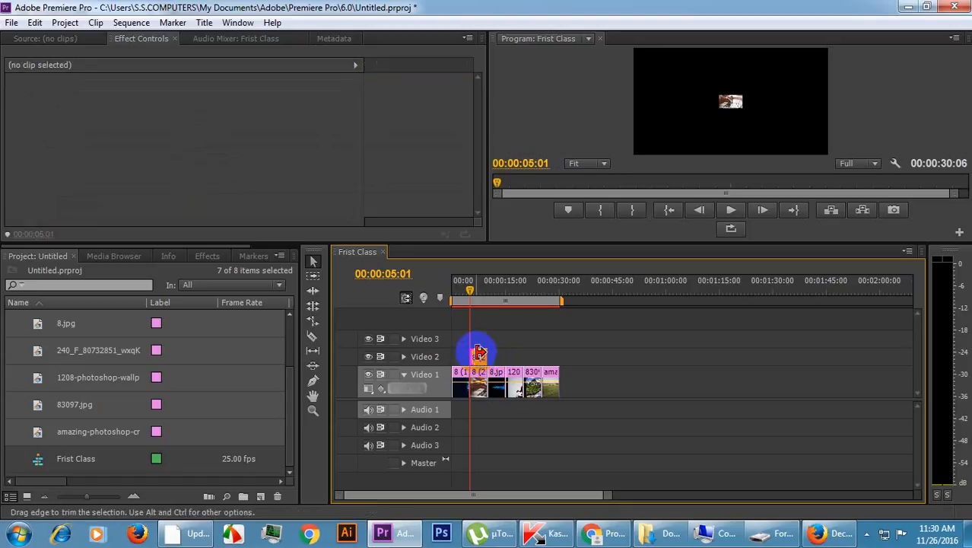
click(479, 356)
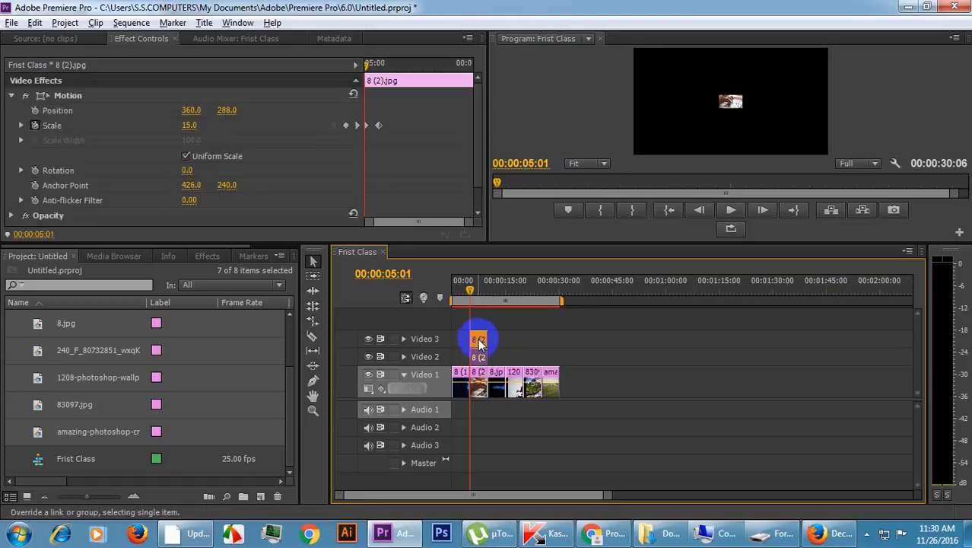
drag(480, 333, 475, 322)
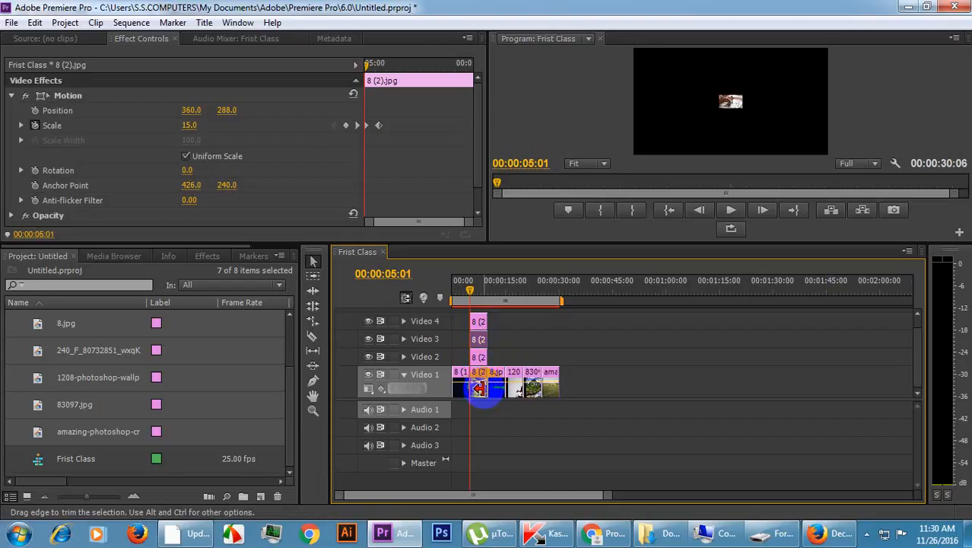
Set the starting Scale keyframe of the 8 (2).jpg copy on Video 3 to 35.
click(479, 325)
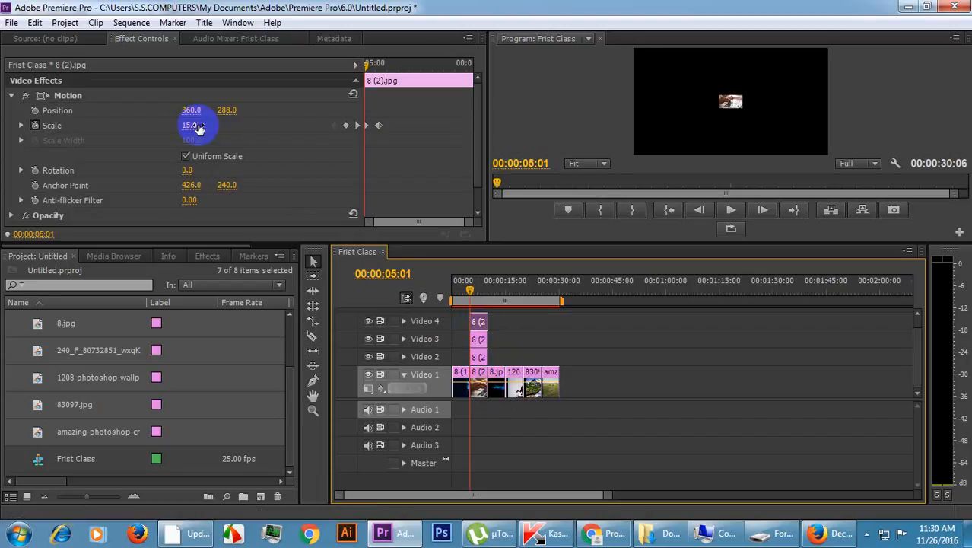
click(493, 341)
click(477, 338)
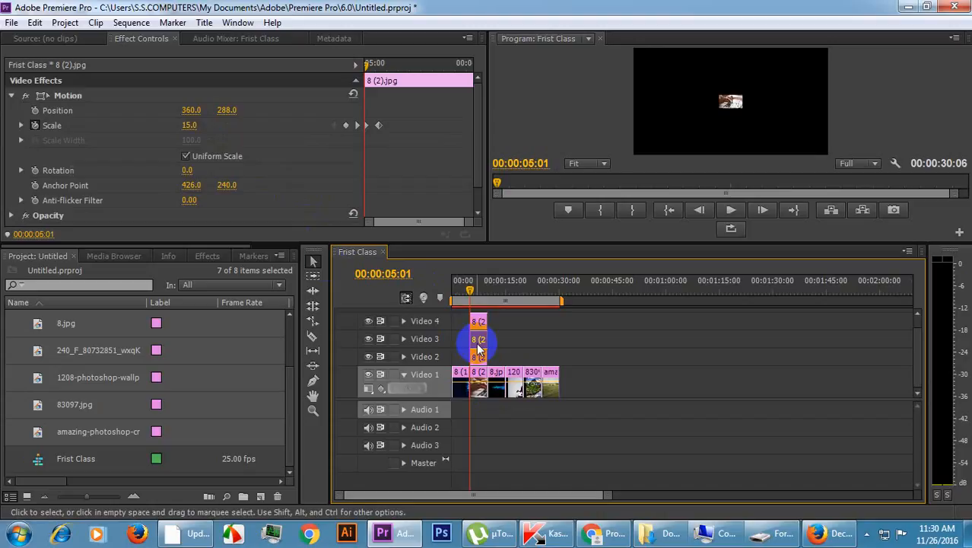
click(190, 127)
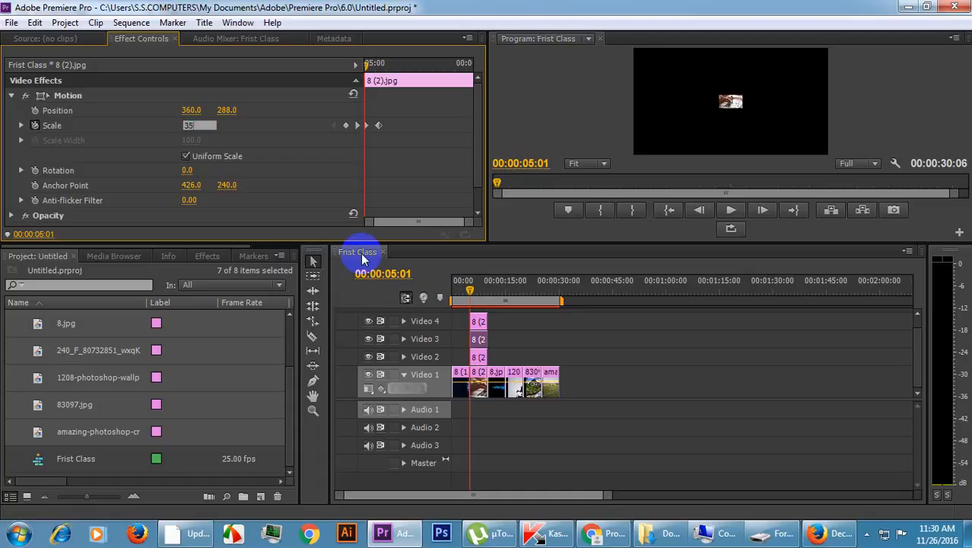
key(Return)
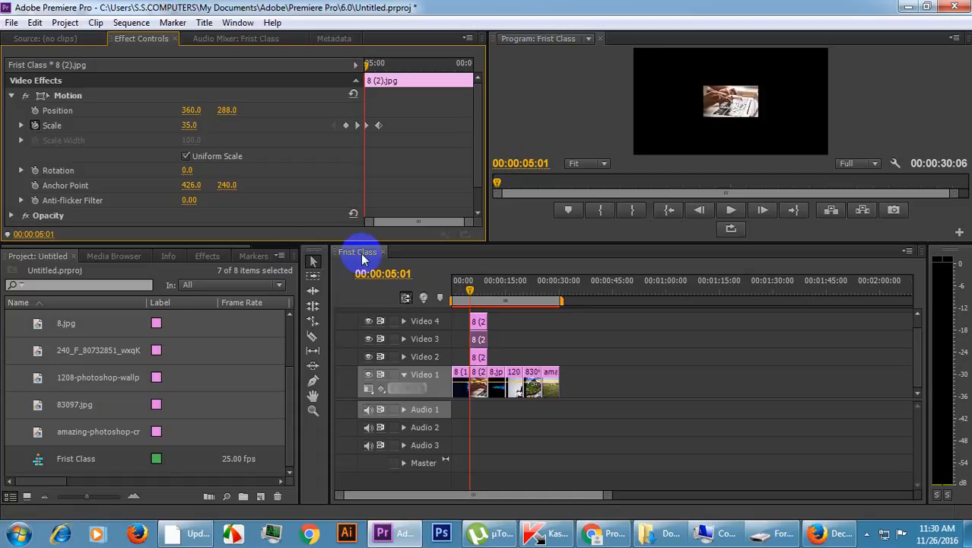
Set the starting Scale keyframe to 55 on the Video 2 copy and to 75 on the Video 1 clip.
click(478, 360)
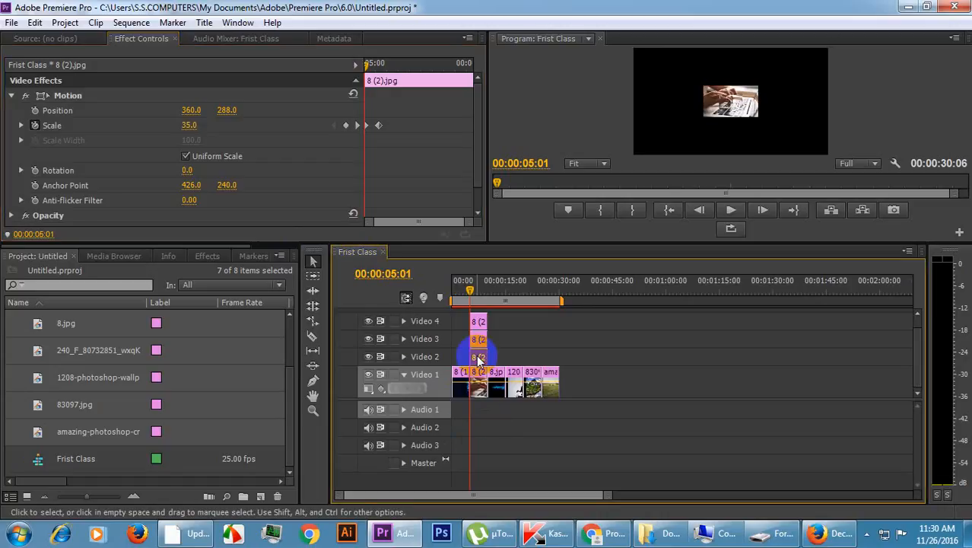
click(190, 126)
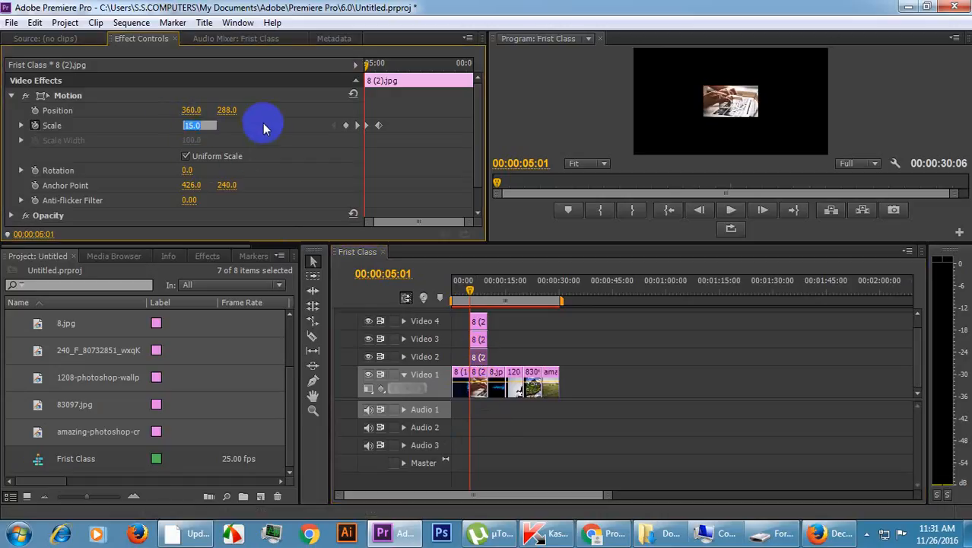
key(Return)
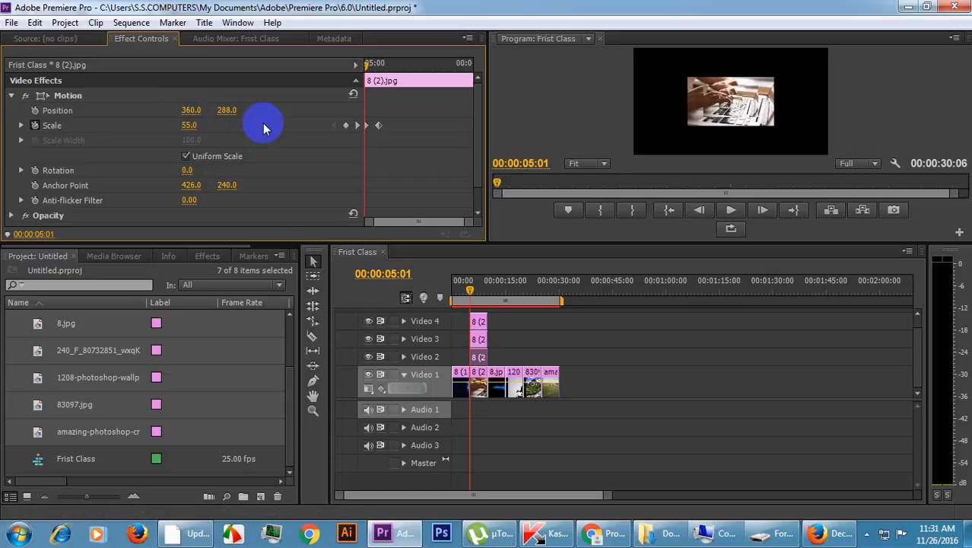
click(477, 386)
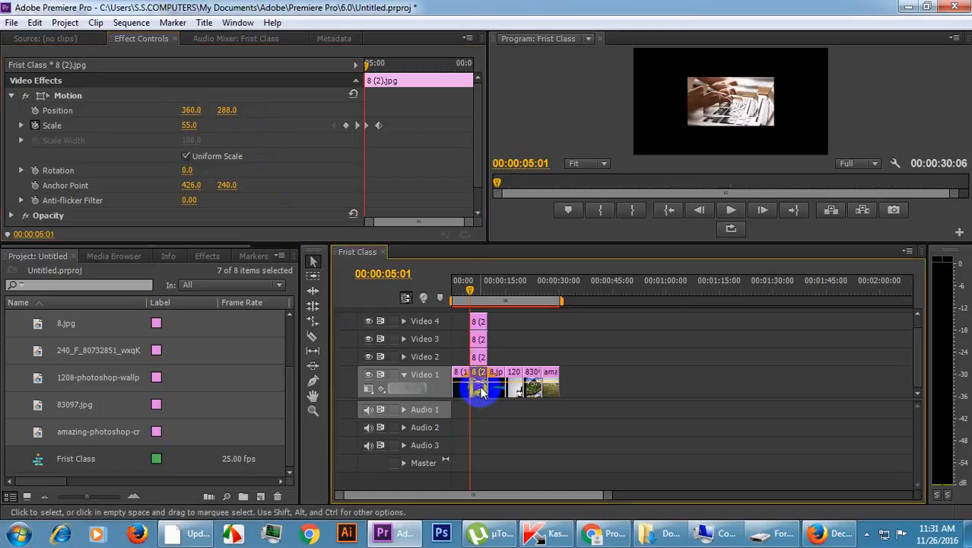
click(190, 125)
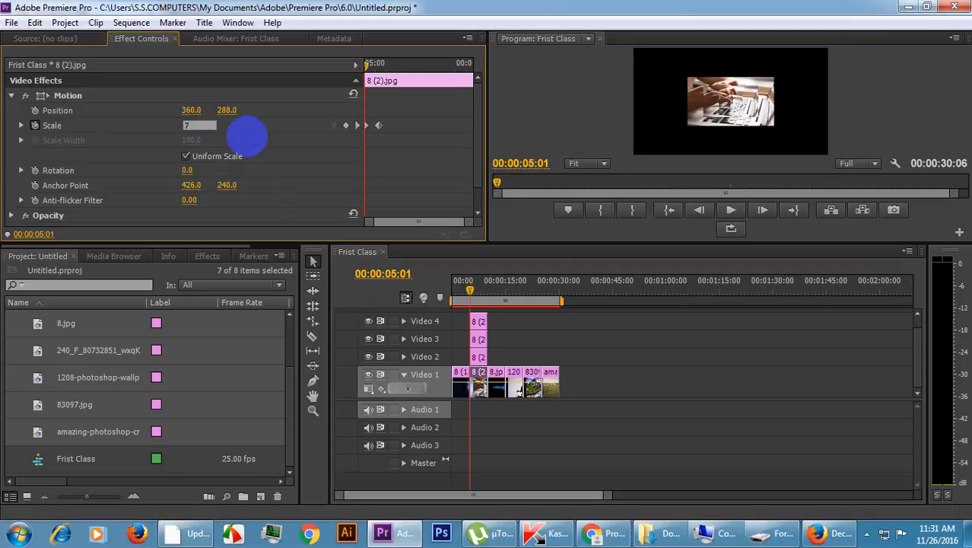
text(75)
key(Return)
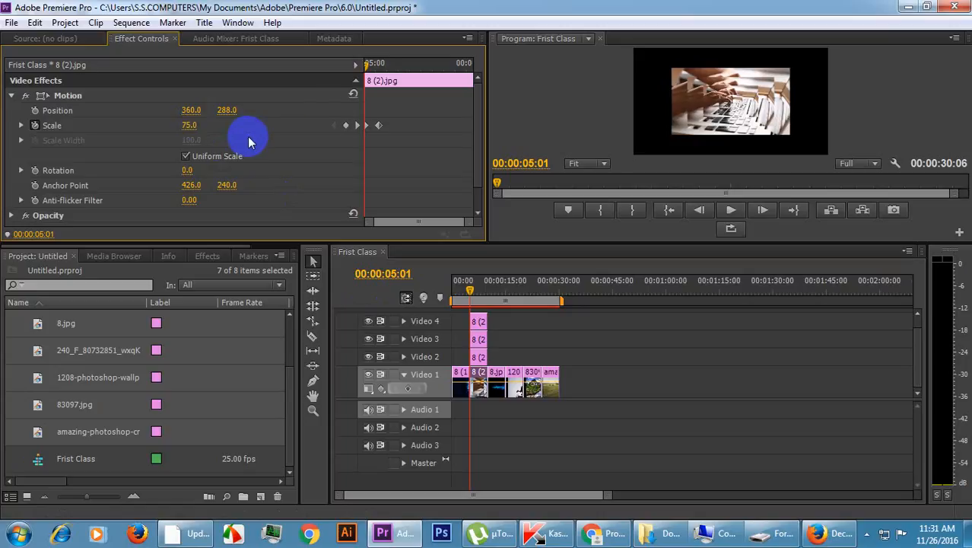
Step through the opening frames of the stacked 8 (2).jpg clips to examine the layered zoom-in, and return to the start.
key(Right)
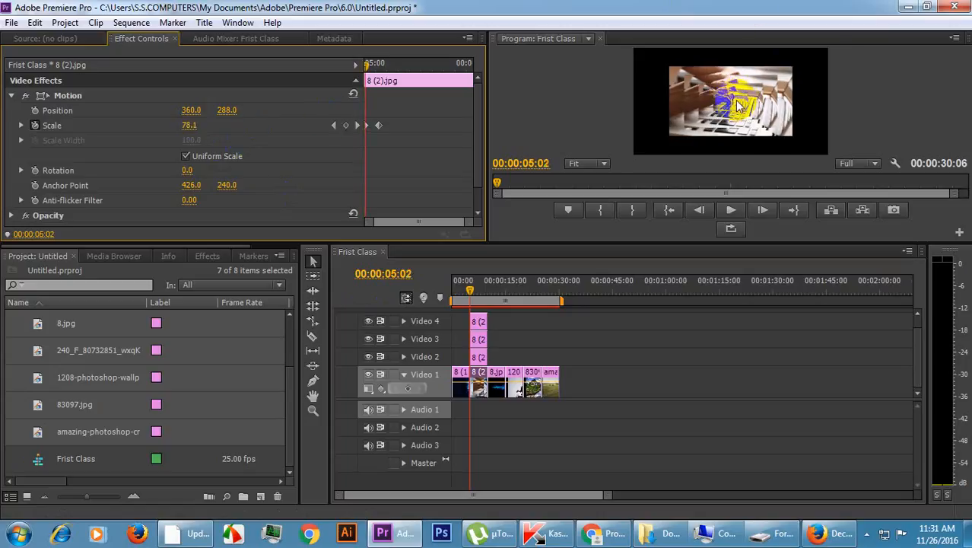
key(Right)
key(Right)
key(Right)
key(Right)
key(Right)
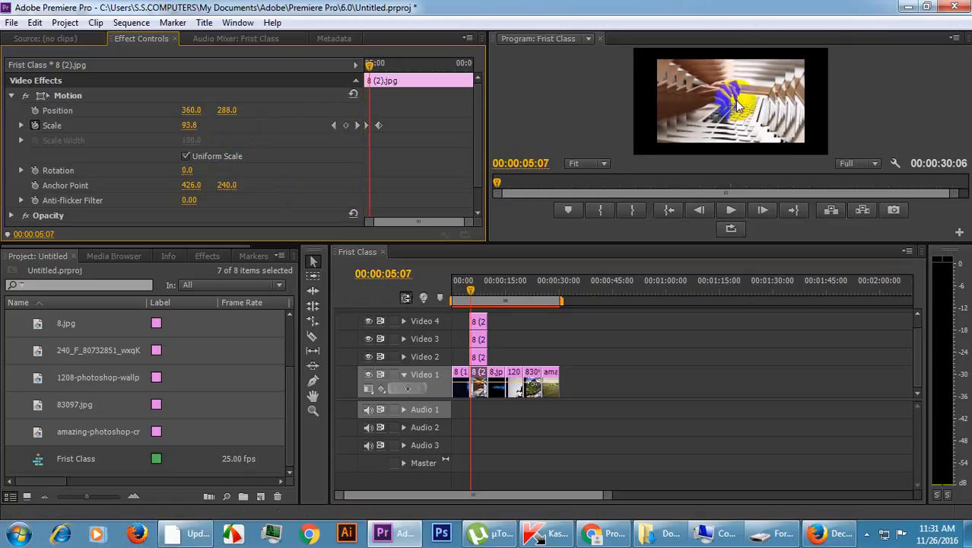
key(Right)
key(Right)
key(Right)
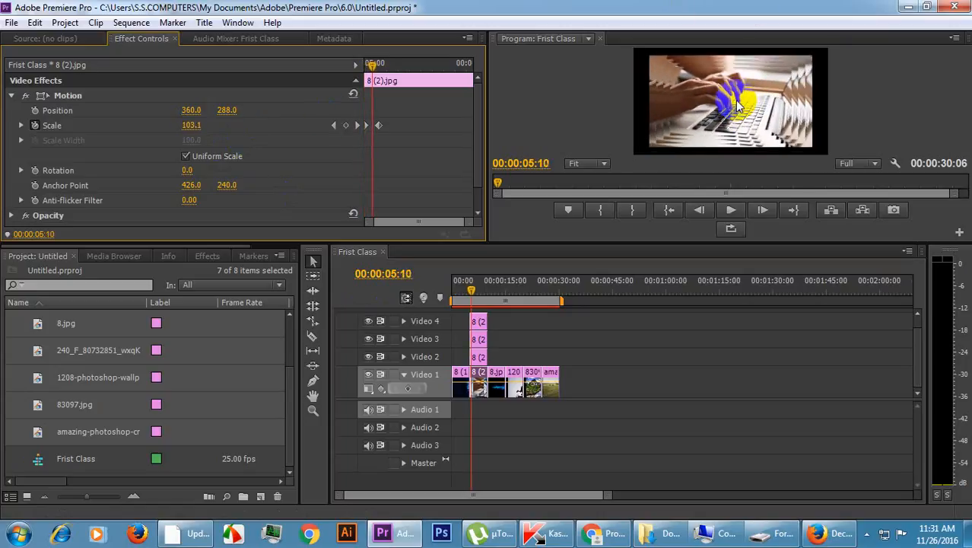
key(Left)
key(Left)
key(Left)
key(Left)
key(Left)
key(Left)
key(Left)
key(Left)
key(Left)
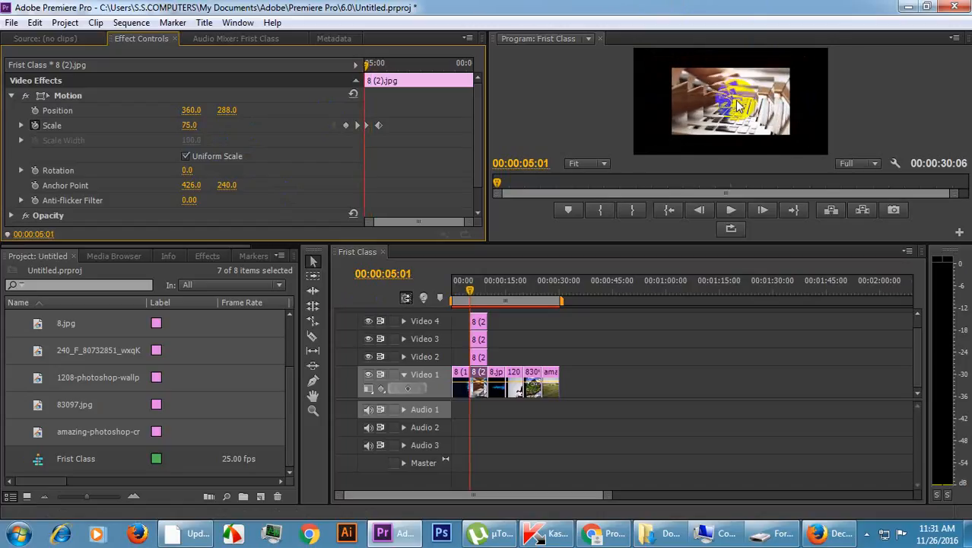
key(Left)
key(Right)
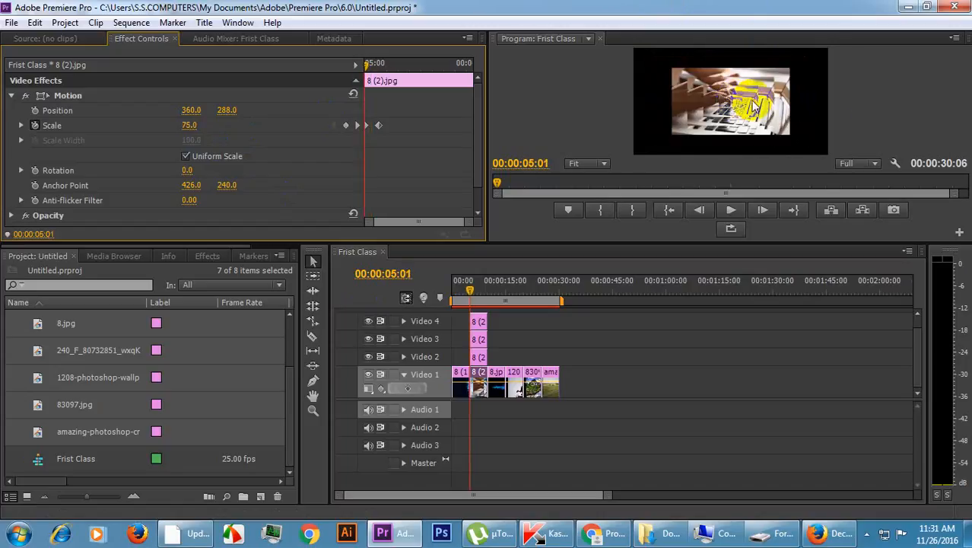
click(950, 98)
key(Right)
key(Left)
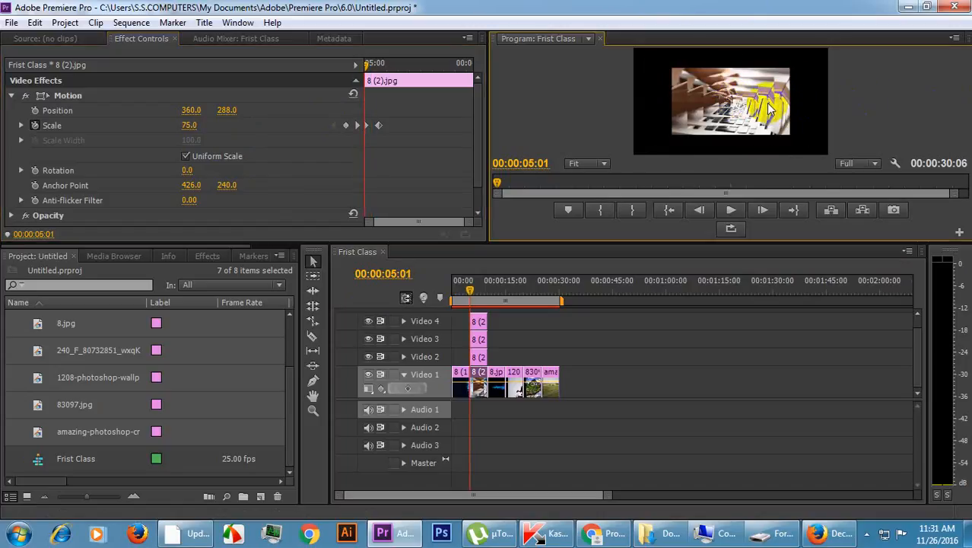
click(477, 279)
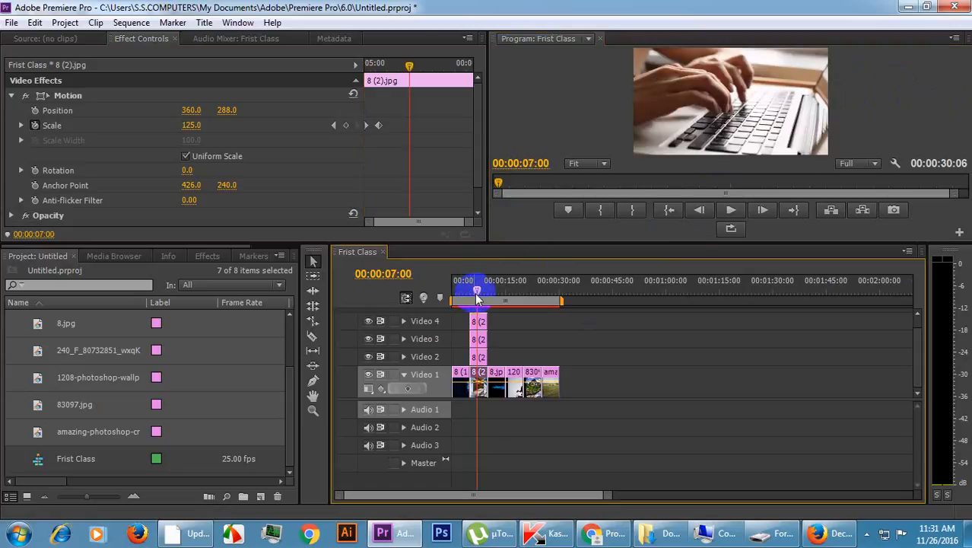
drag(409, 67, 337, 65)
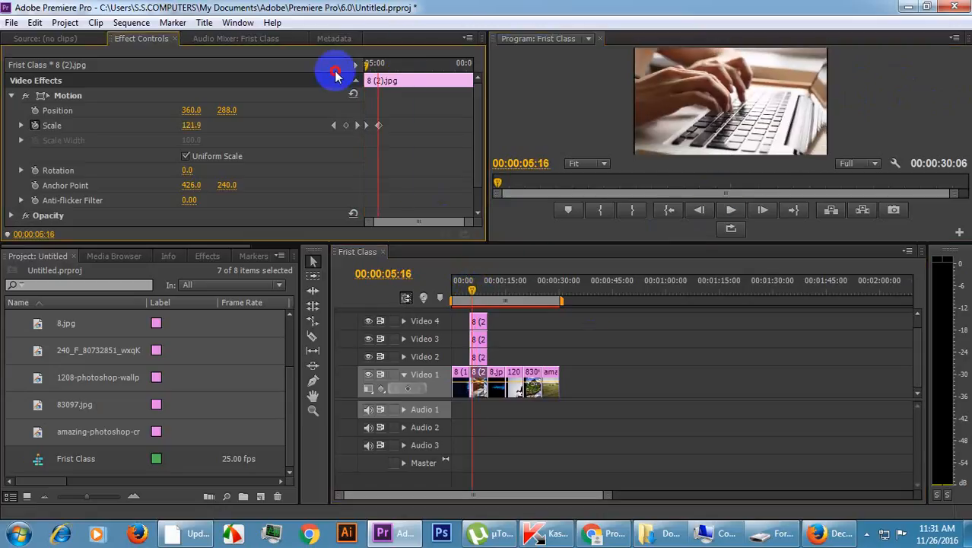
Enlarge the Program preview area with the playhead at the start of the stacked 8 (2).jpg clips.
key(Right)
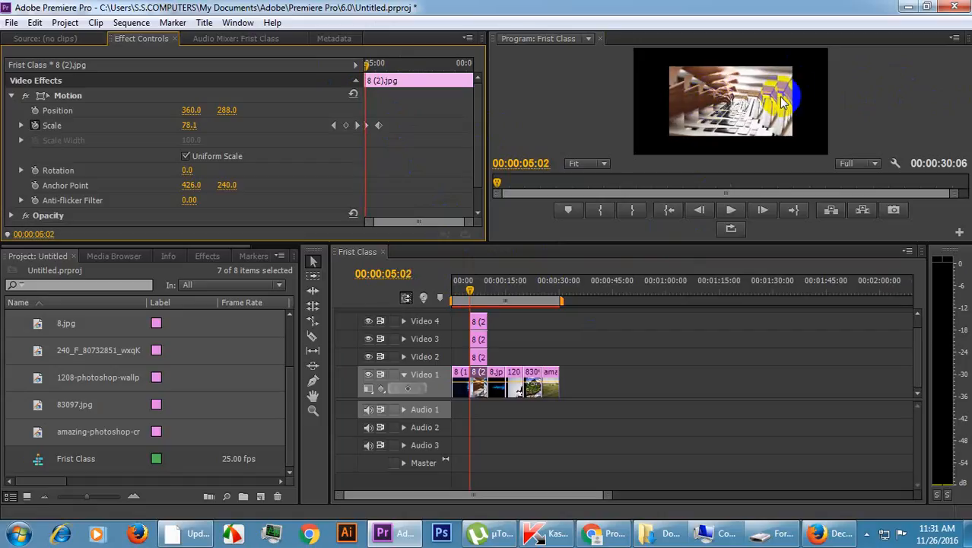
key(Left)
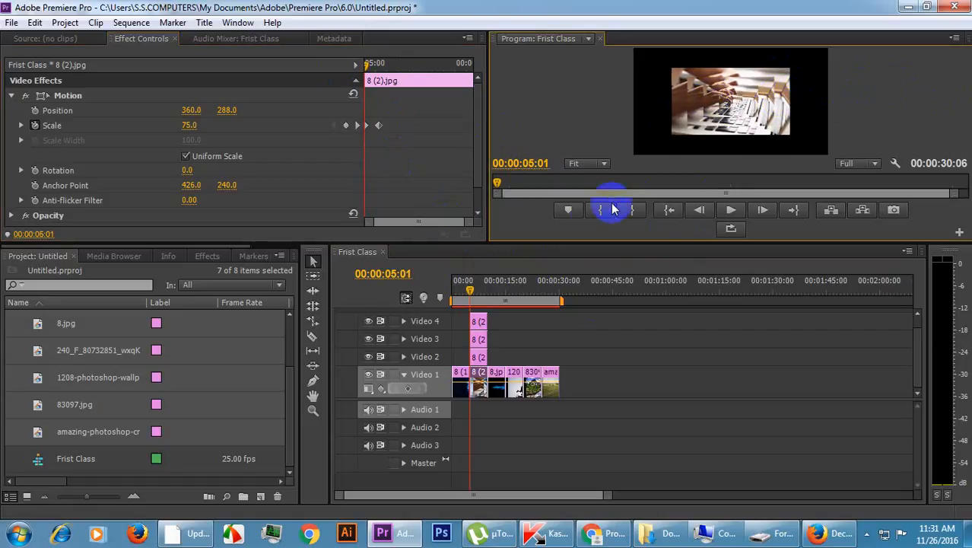
drag(566, 242, 582, 375)
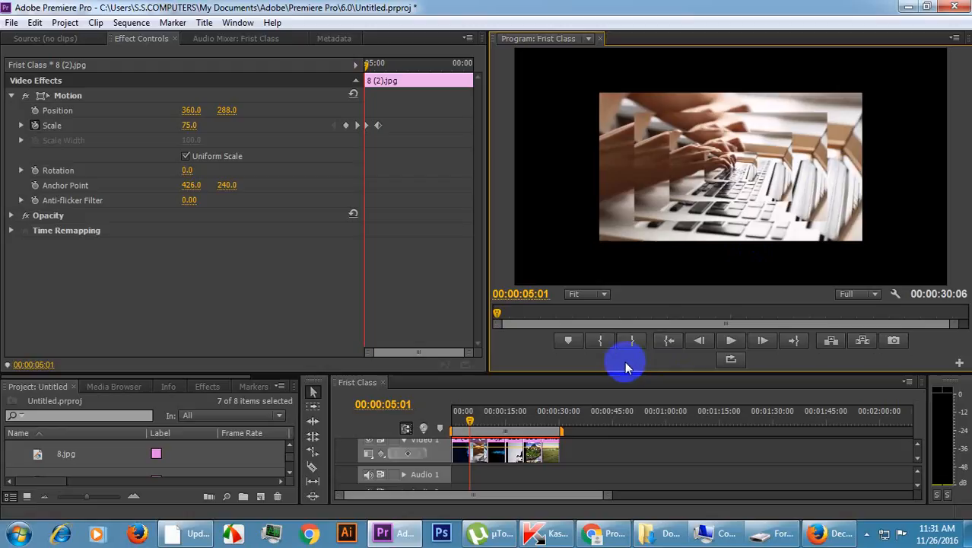
drag(620, 373, 602, 309)
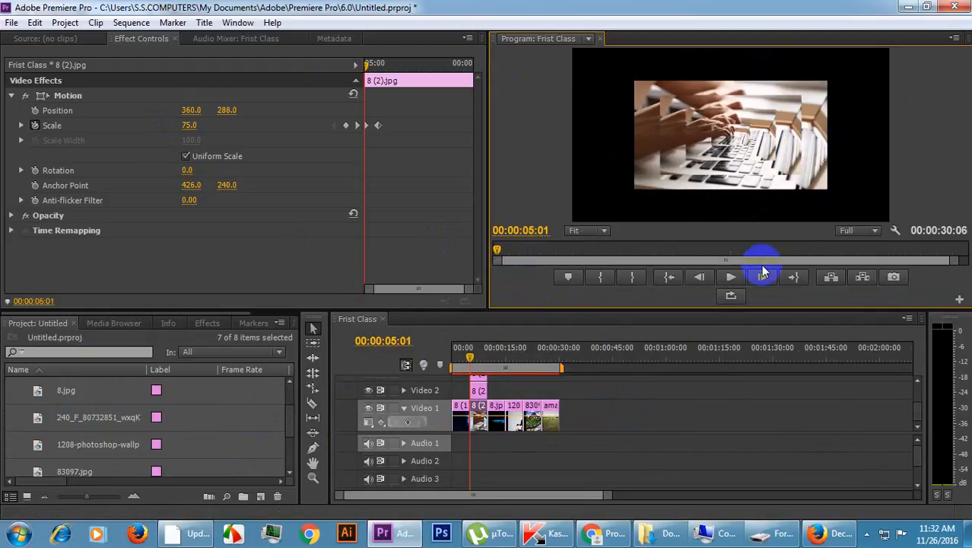
Play the layered zoom-in of the 8 (2).jpg stack twice from its start and look over the video tracks.
click(731, 277)
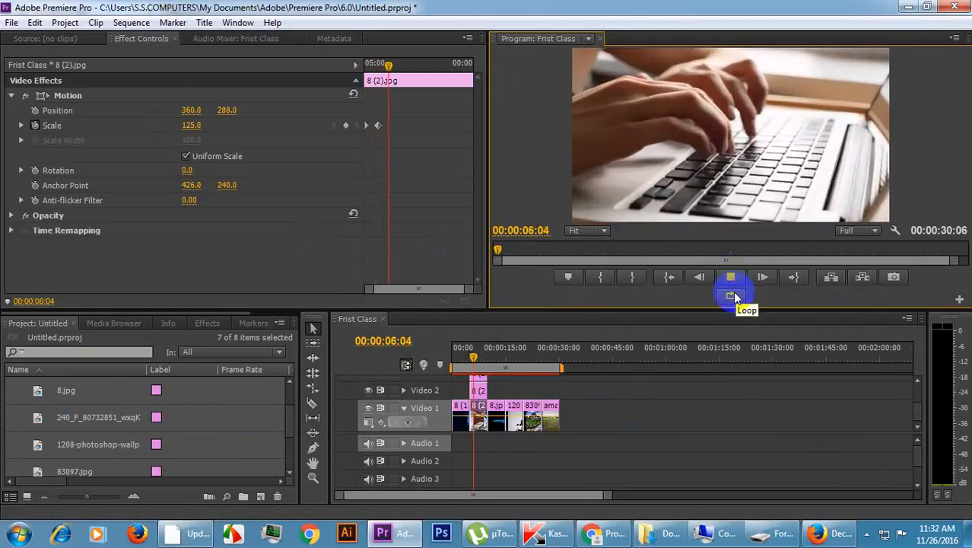
drag(413, 65, 362, 61)
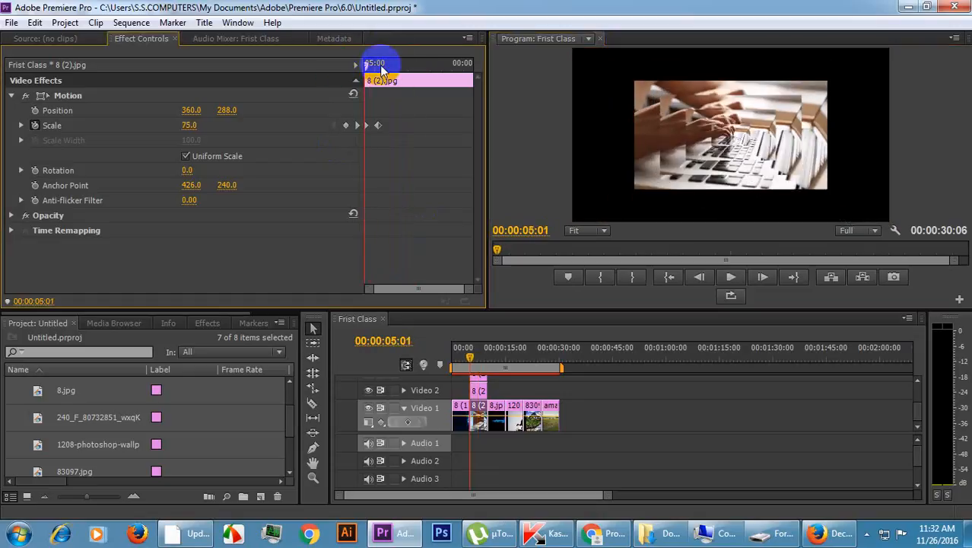
click(731, 277)
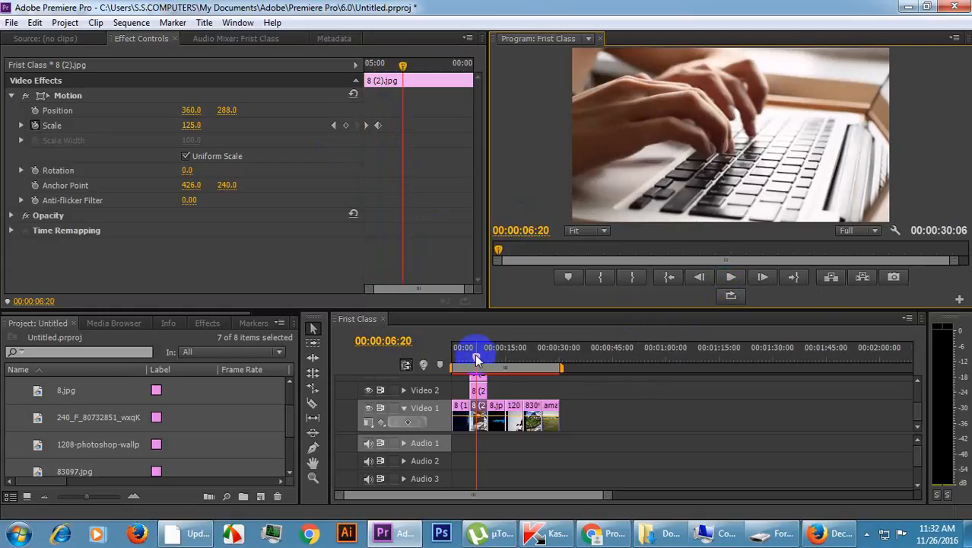
drag(918, 413, 917, 386)
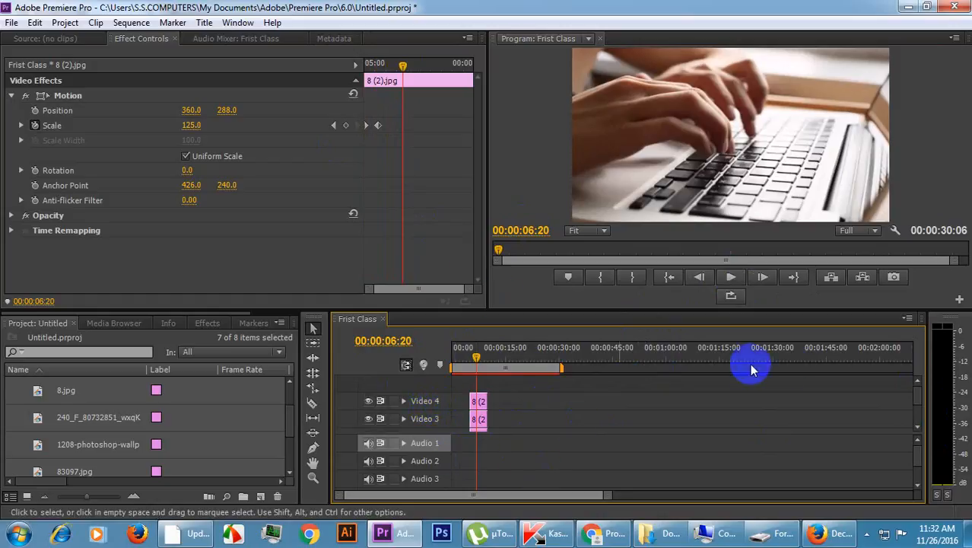
drag(916, 396, 919, 437)
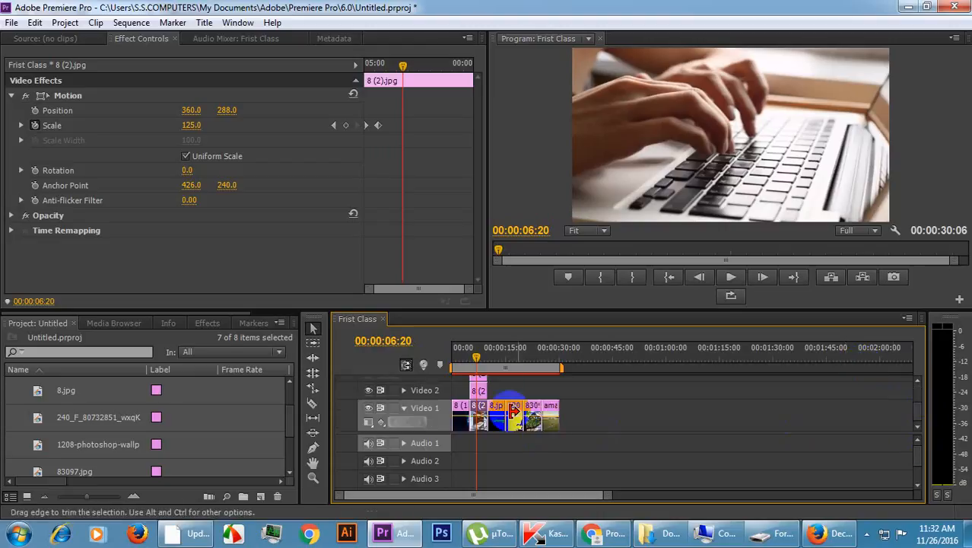
Copy the second Scale keyframe of the 8 (2).jpg clip on Video 1 and paste it at 00:00:09:09.
drag(403, 63, 460, 63)
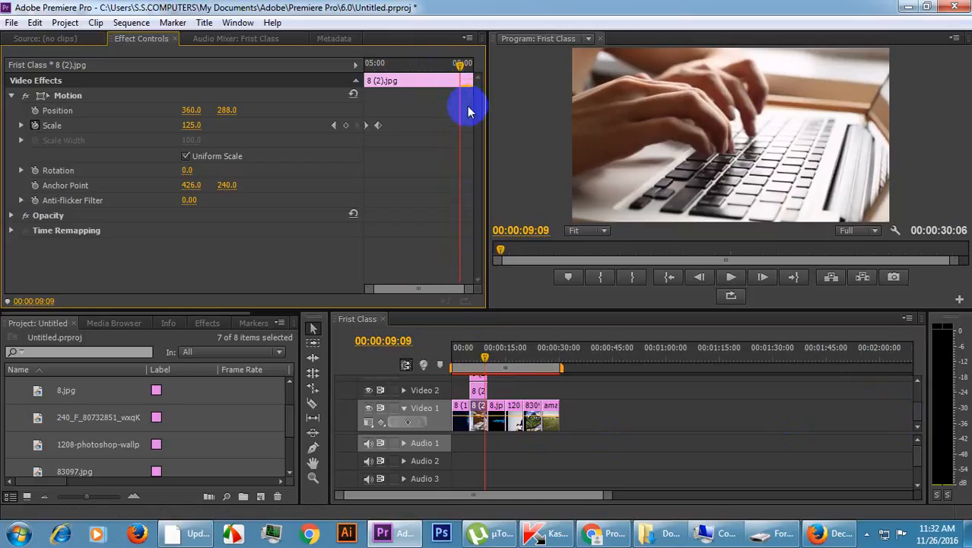
click(378, 125)
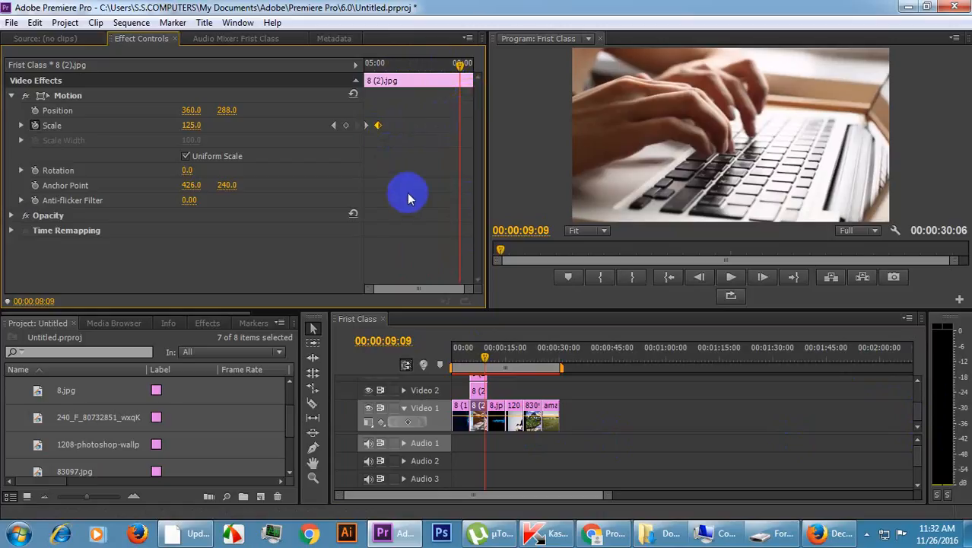
right_click(379, 128)
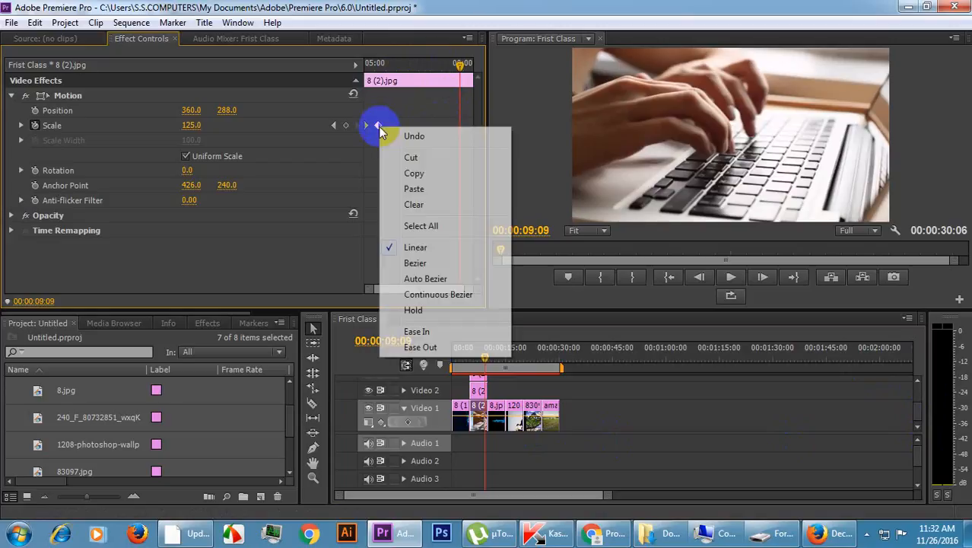
click(418, 174)
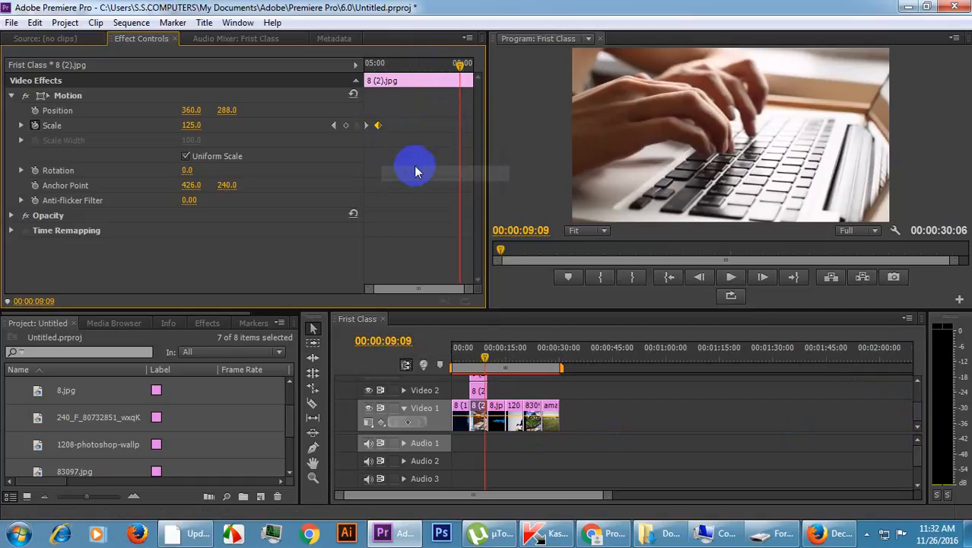
right_click(441, 127)
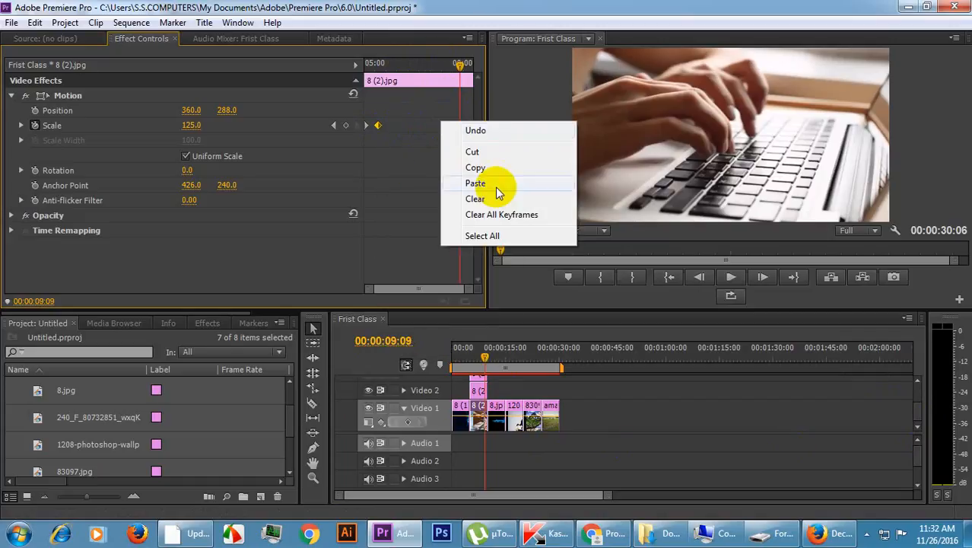
click(493, 186)
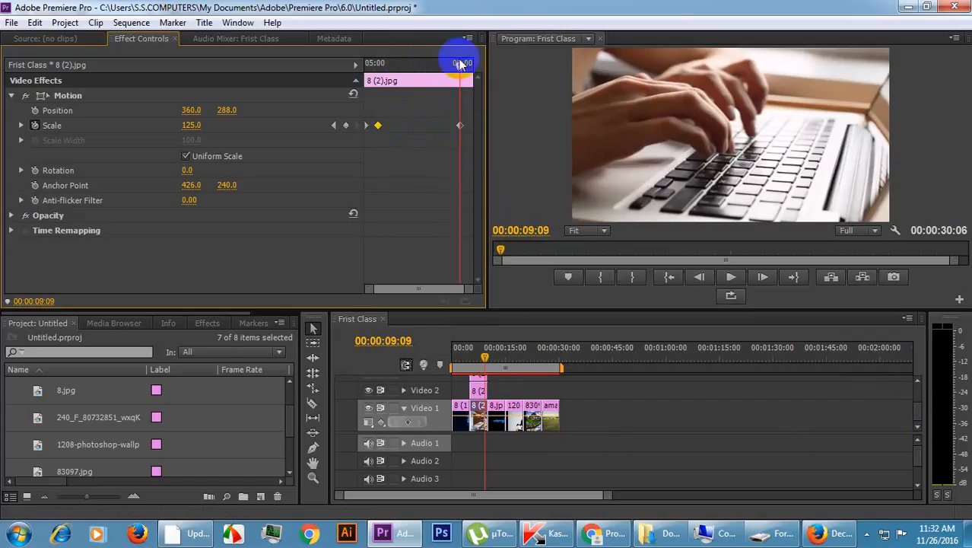
Set the Scale of the 8 (2).jpg copy on Video 2 to 0 at 00:00:09:23.
drag(459, 63, 473, 62)
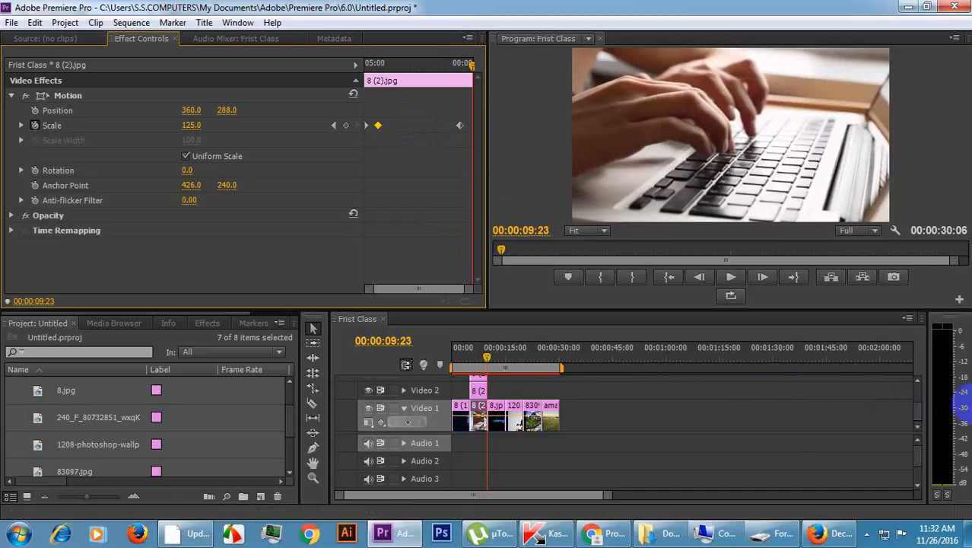
click(484, 392)
click(481, 393)
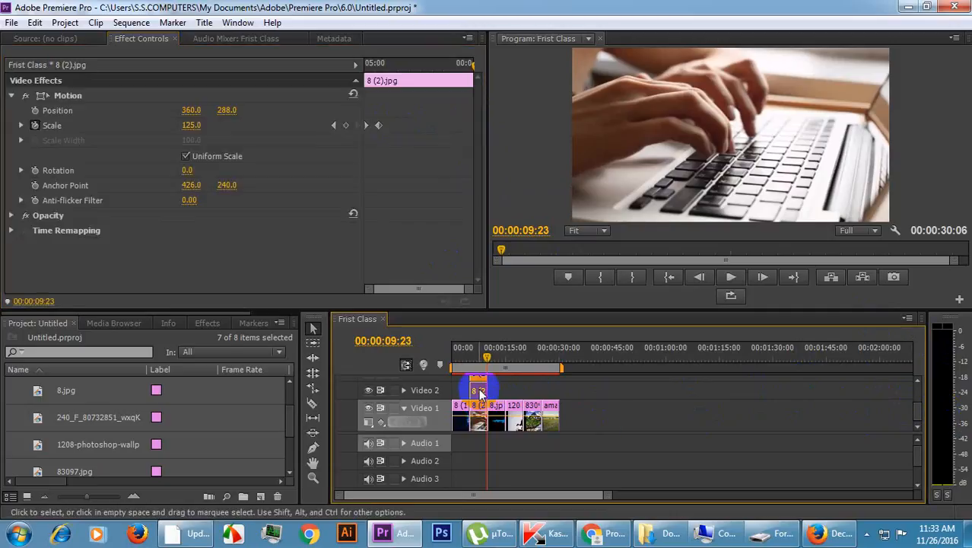
click(192, 125)
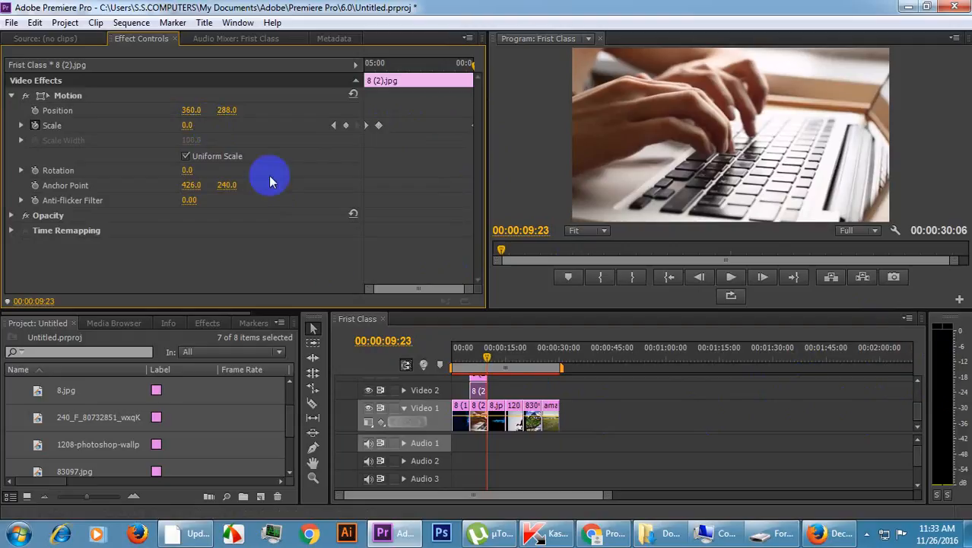
Try end Scale values of 0 and 25 on the Video 4 copy at 00:00:09:23, and undo these changes.
drag(920, 416, 916, 395)
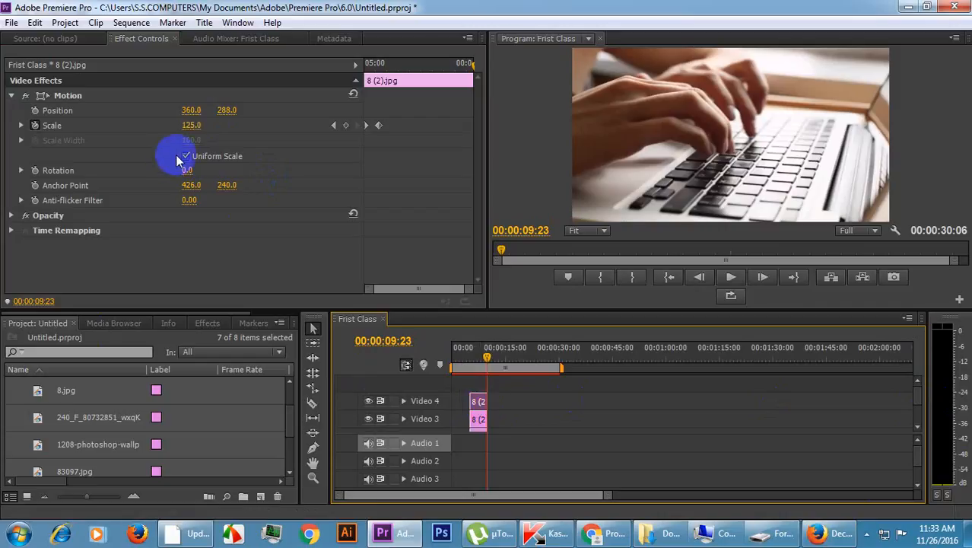
click(200, 125)
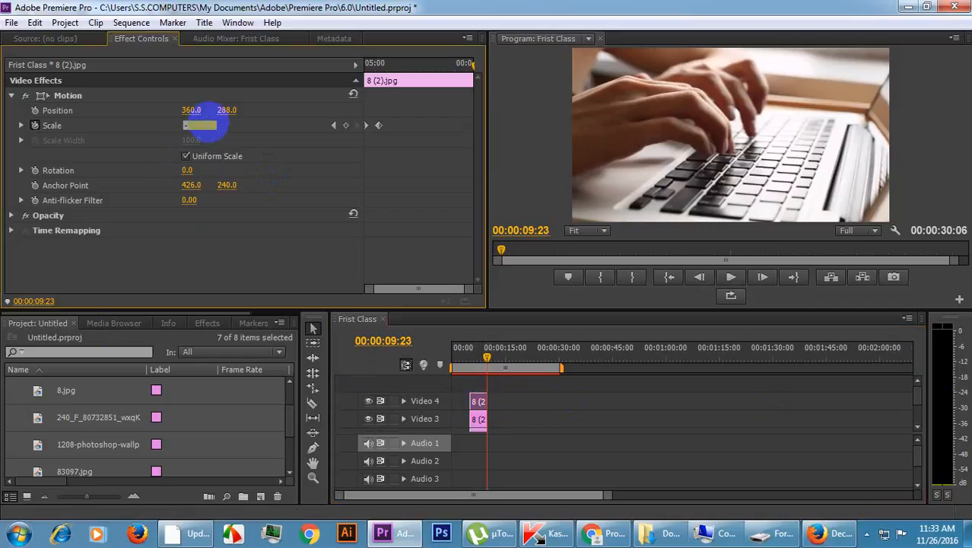
click(190, 126)
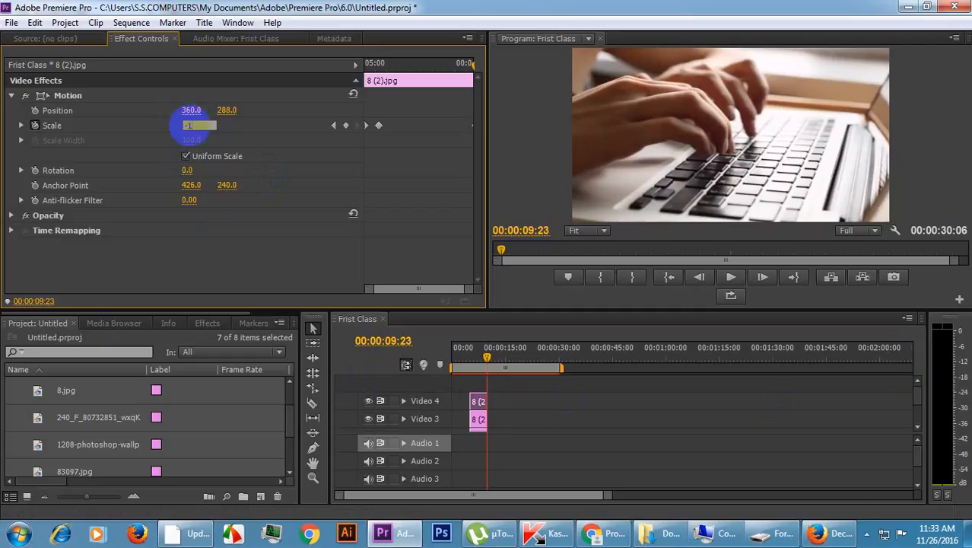
click(196, 127)
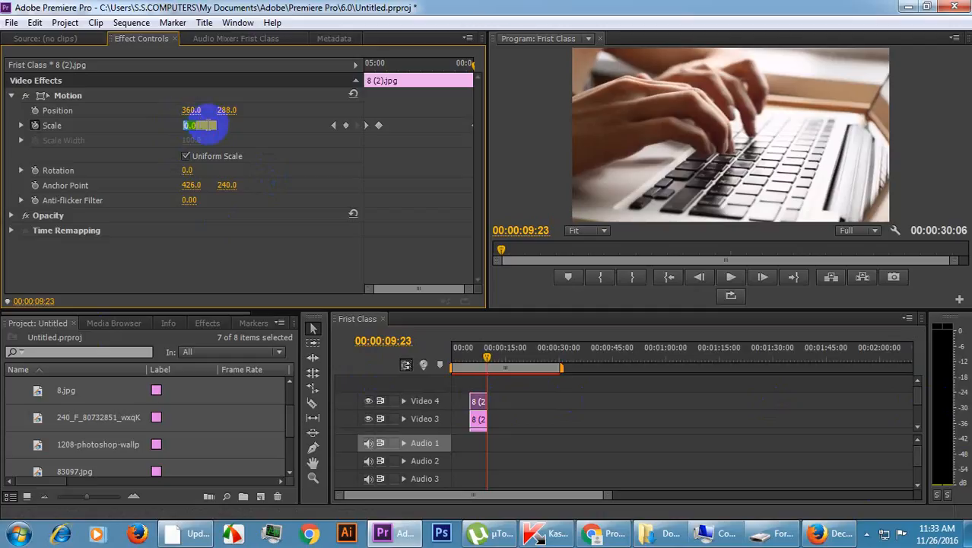
click(241, 132)
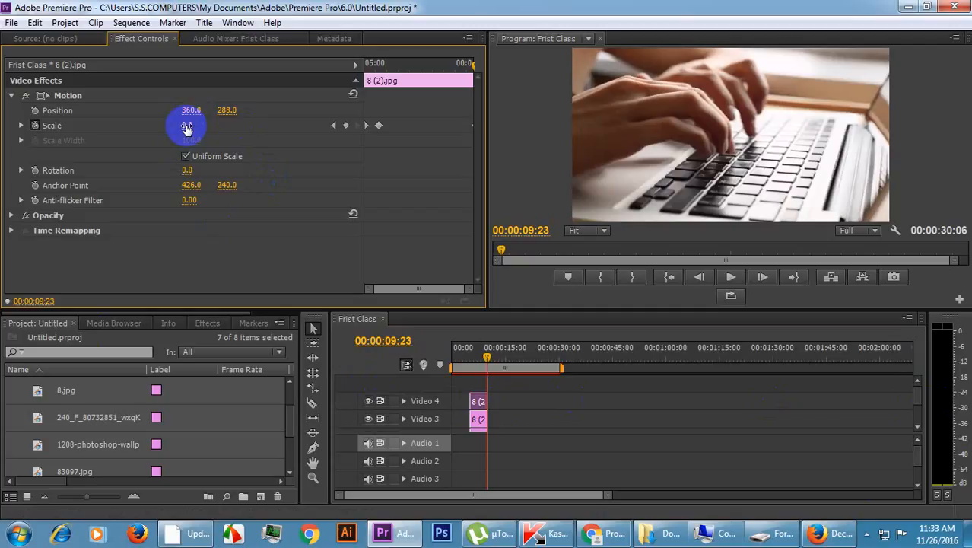
click(255, 133)
drag(188, 128, 209, 130)
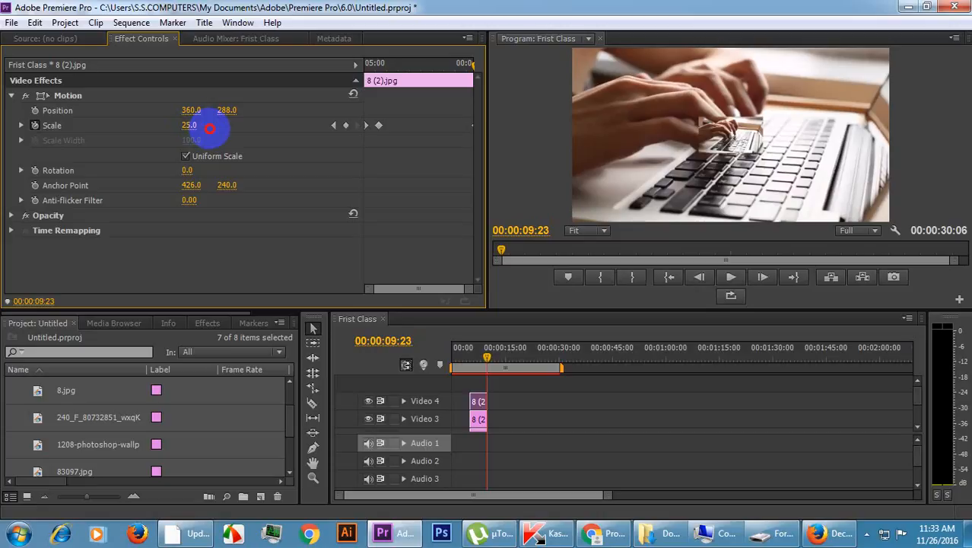
click(199, 126)
key(ctrl+z)
key(ctrl+z)
key(ctrl+z)
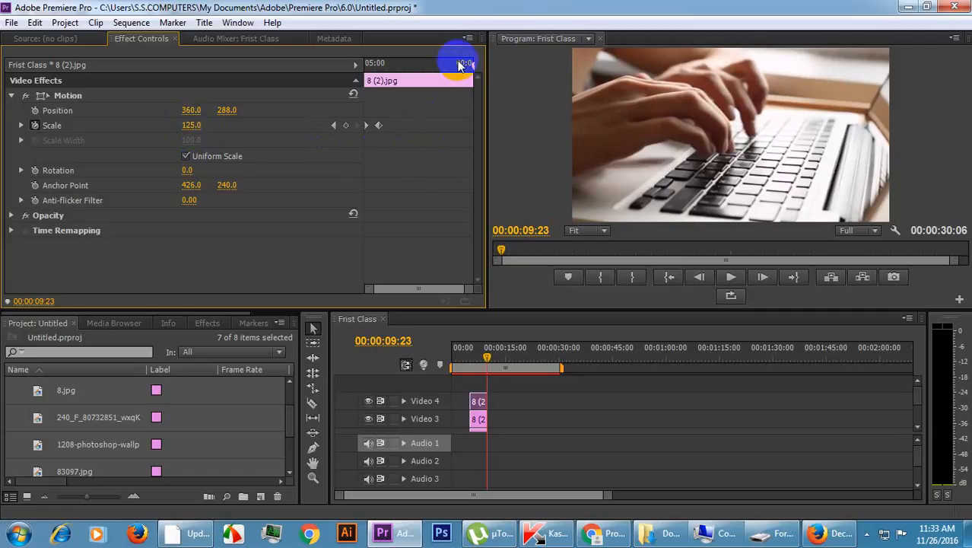
On the Video 4 copy, add a Scale keyframe at 00:00:09:07 and set Scale to 15 at 00:00:09:19.
click(461, 64)
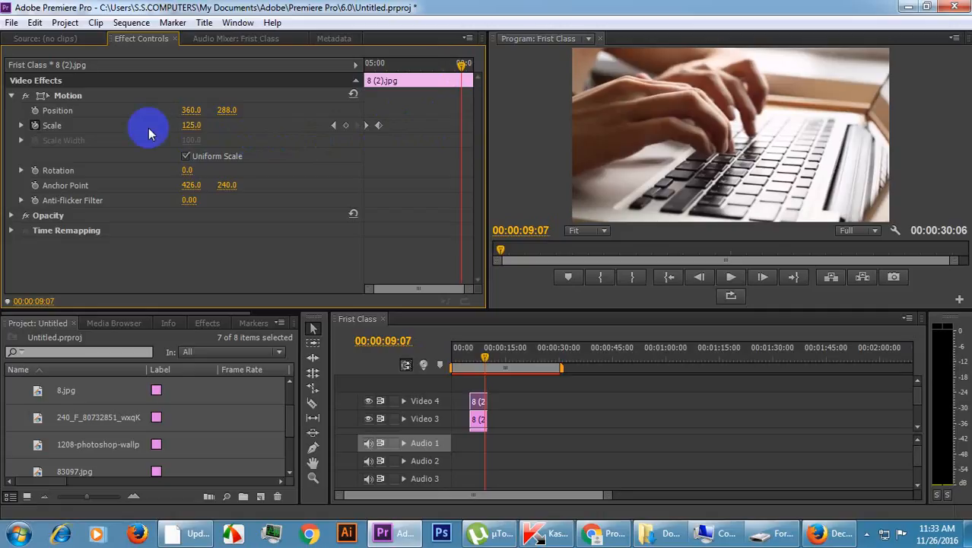
click(346, 127)
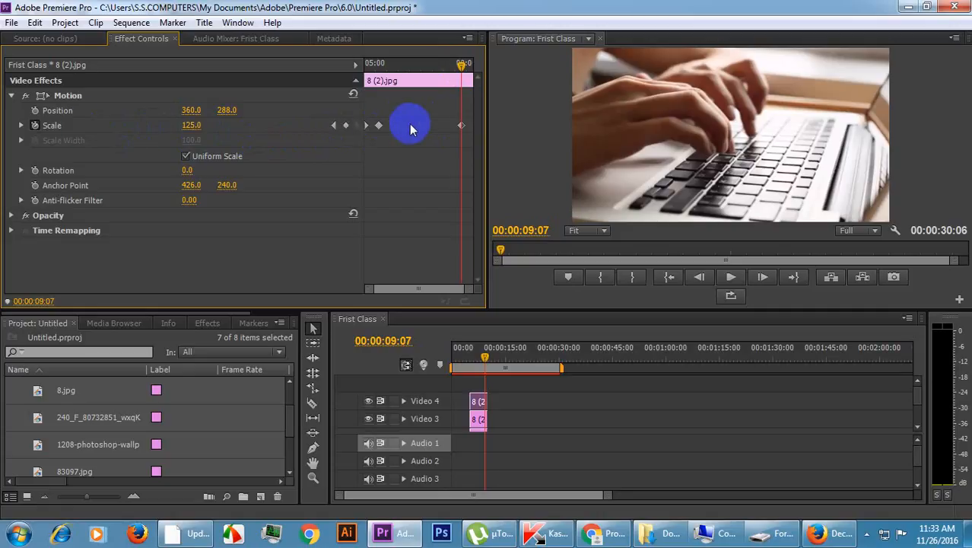
drag(461, 67, 471, 67)
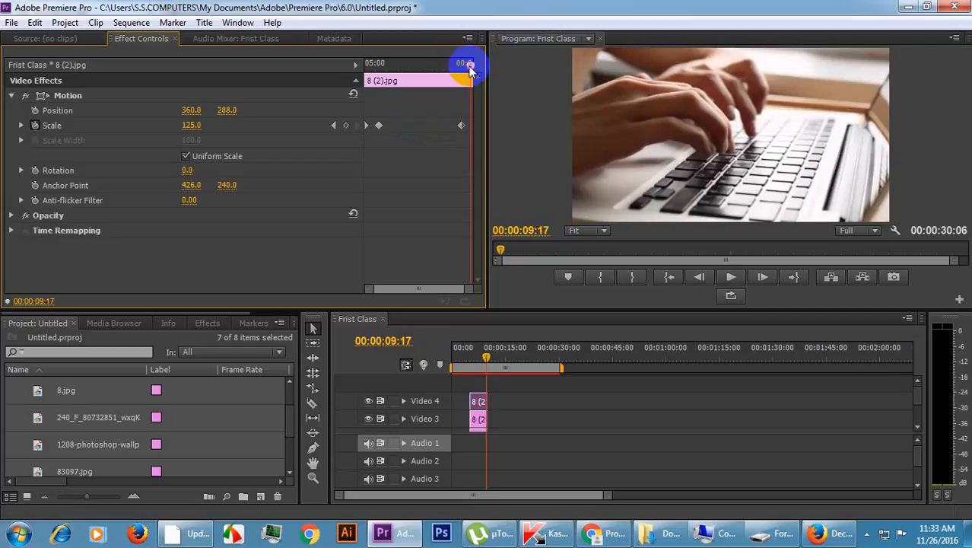
drag(471, 69, 472, 68)
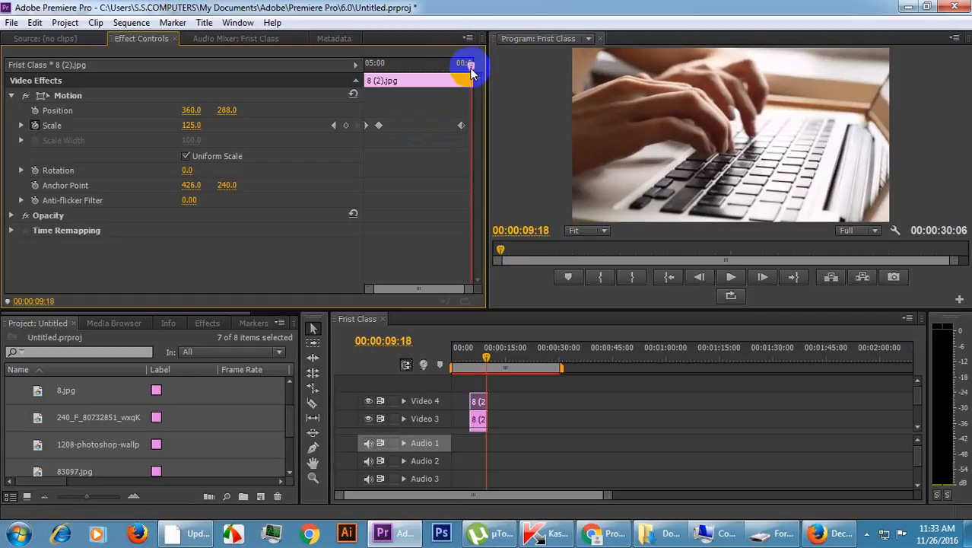
key(Right)
key(Left)
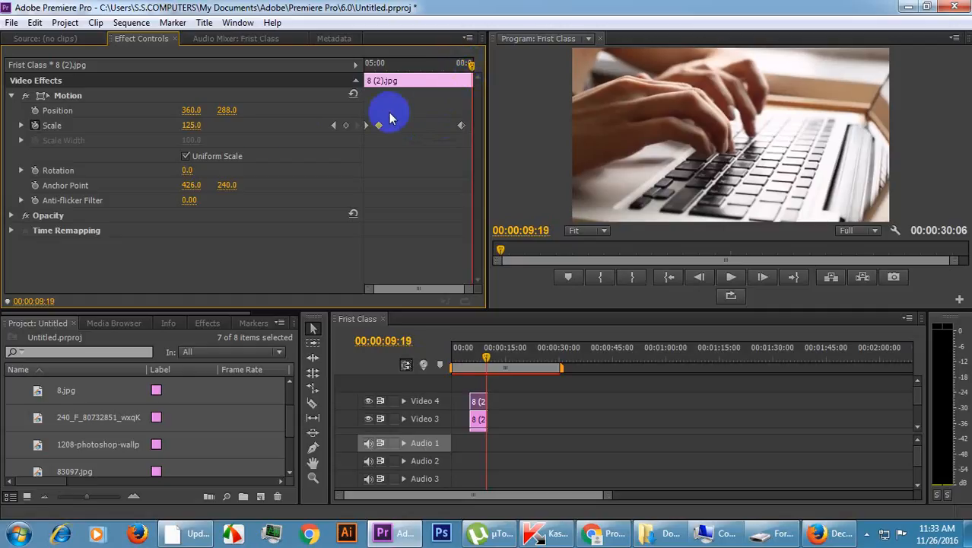
click(199, 124)
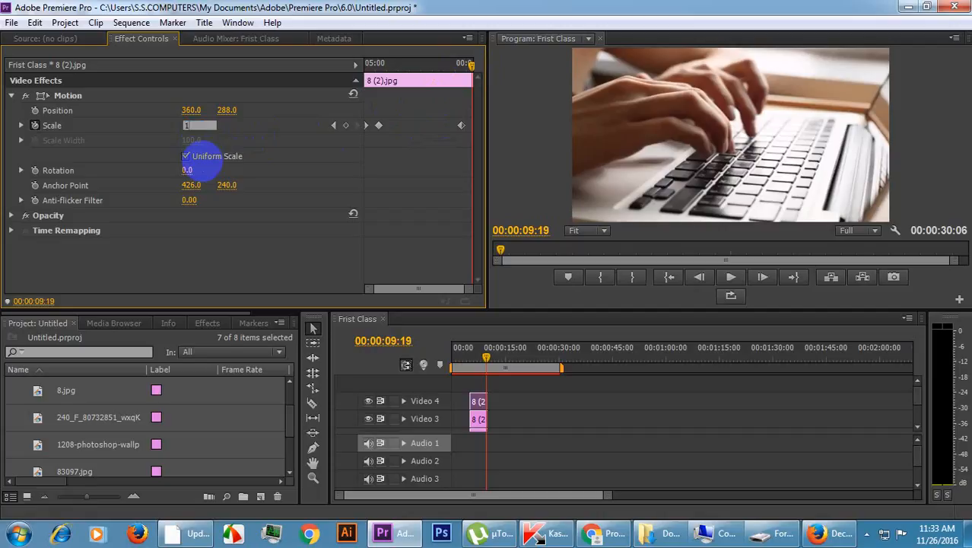
key(Return)
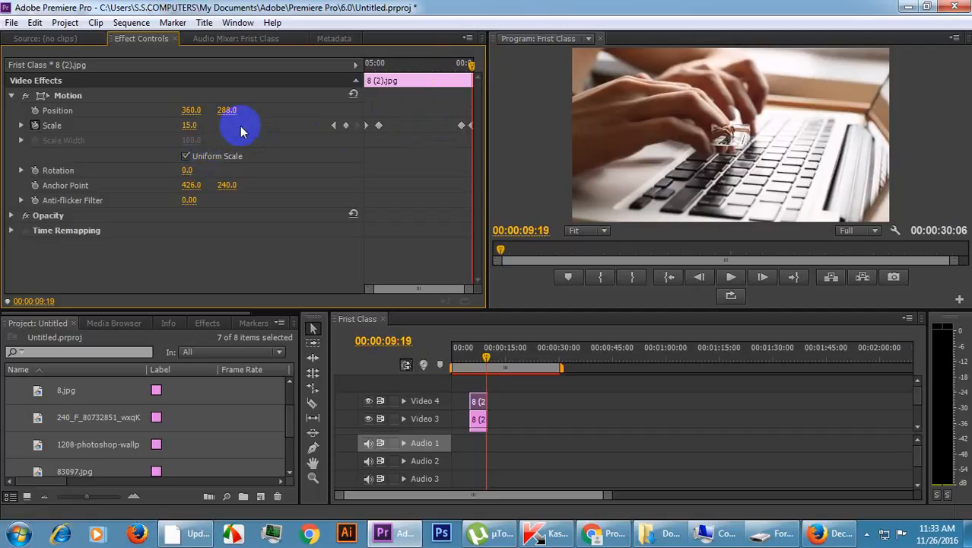
Add a Scale keyframe at 00:00:09:07 to the 8 (2).jpg copy on Video 3, matching the Video 4 copy's third keyframe.
click(478, 420)
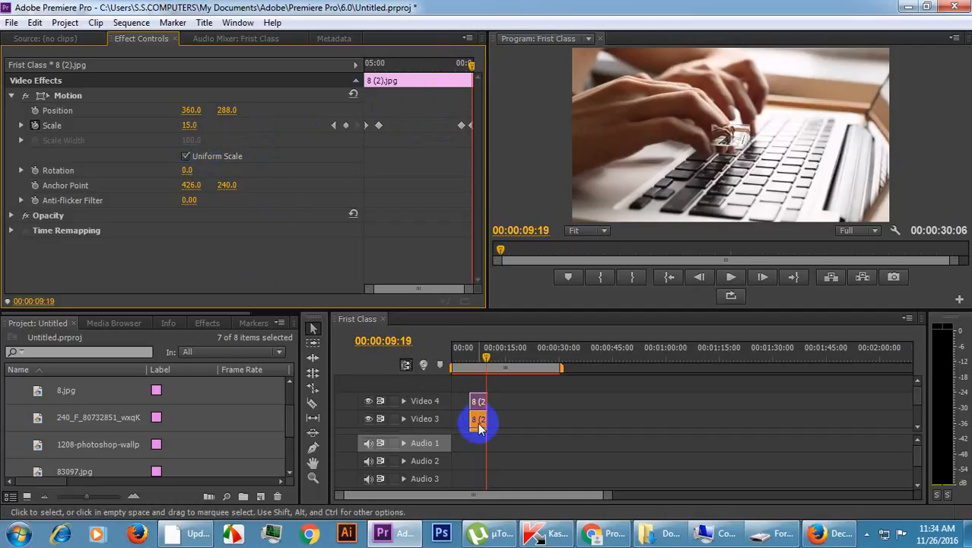
click(479, 421)
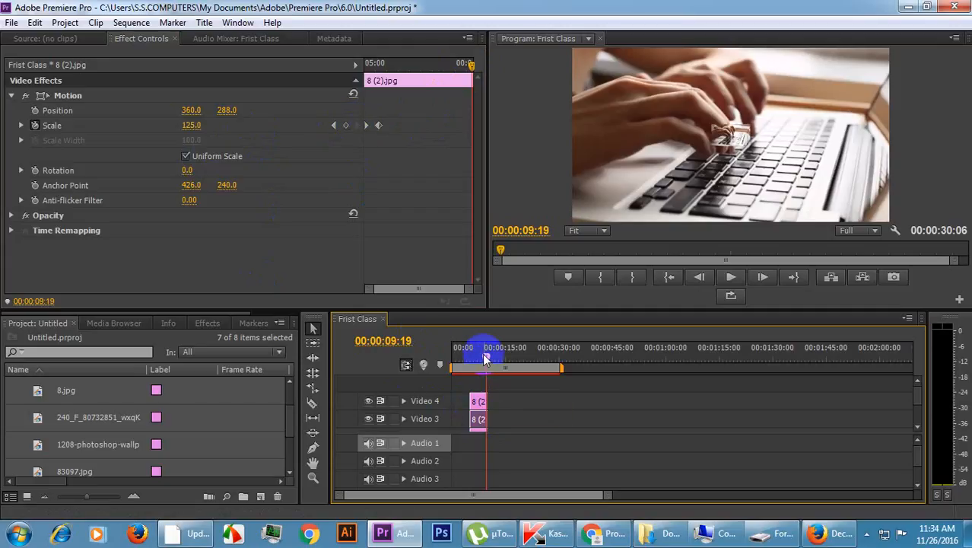
click(477, 404)
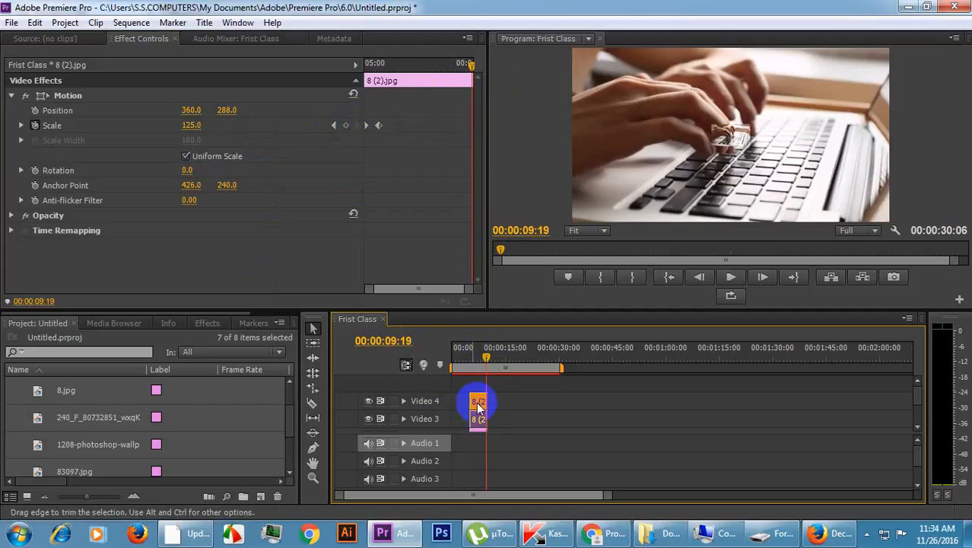
click(478, 403)
drag(472, 68, 463, 69)
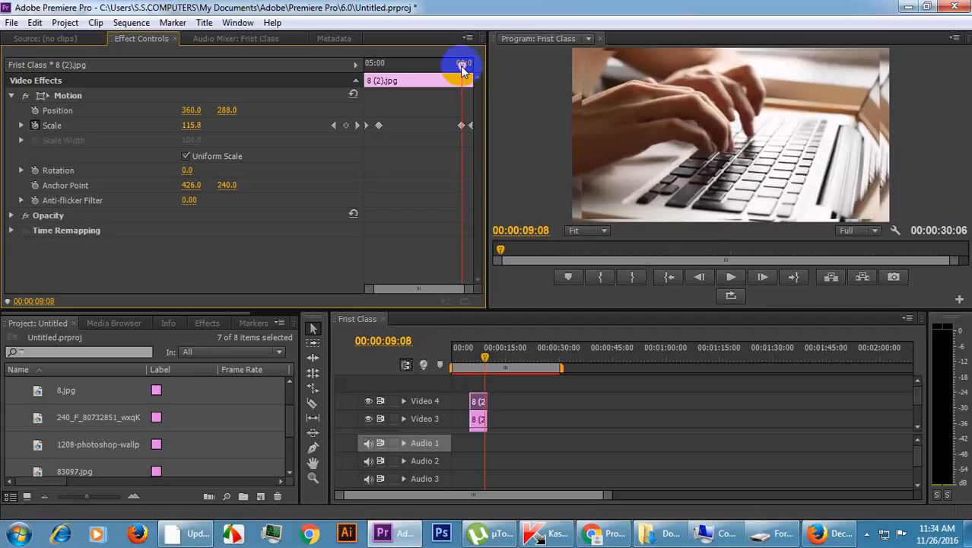
drag(464, 69, 461, 68)
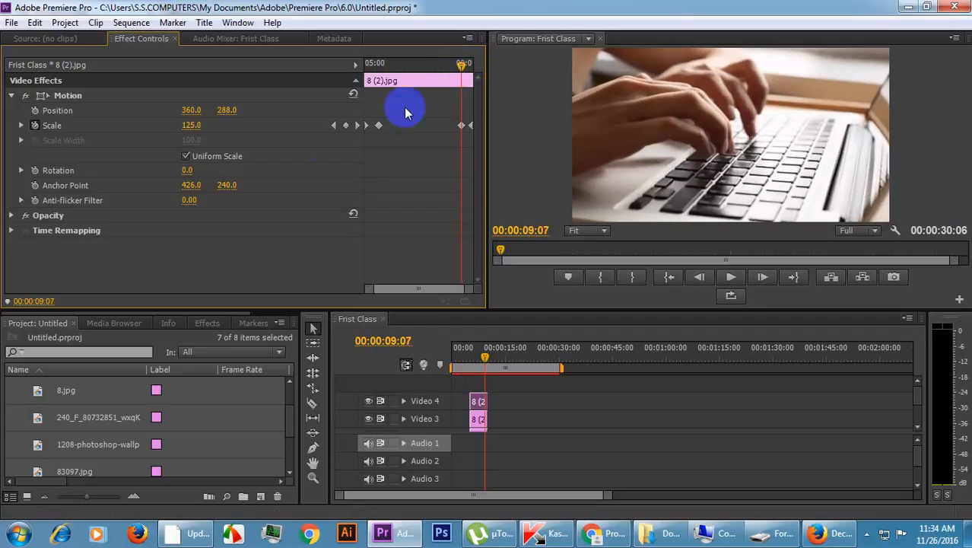
click(478, 421)
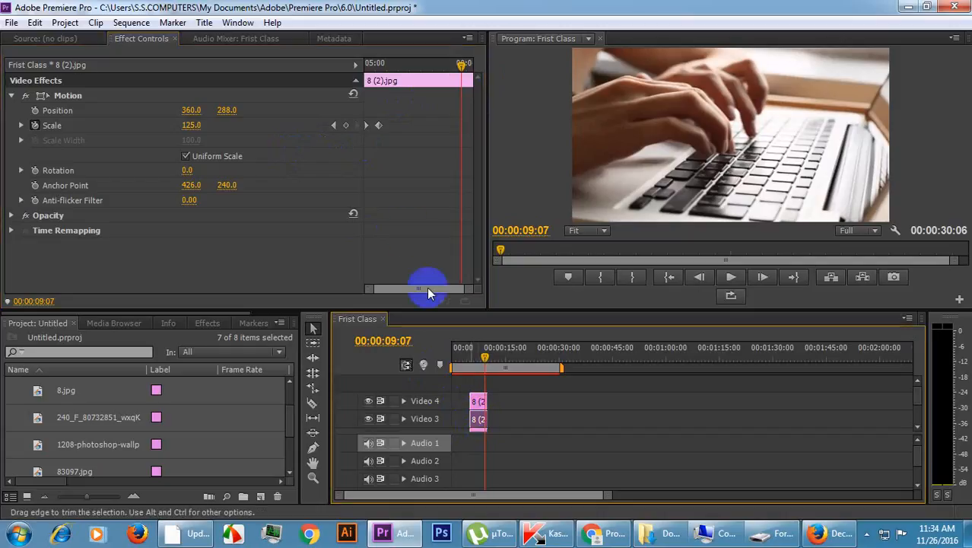
click(346, 126)
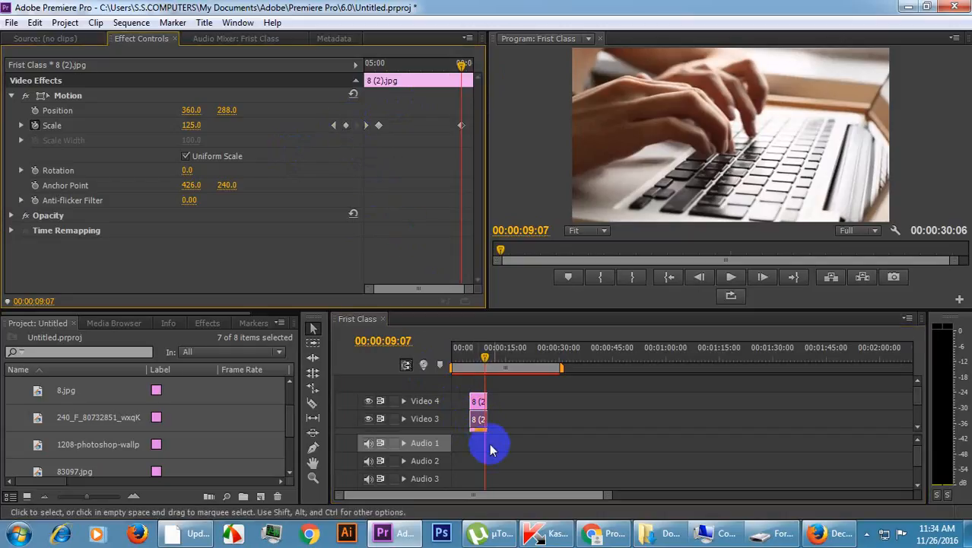
Add a Scale keyframe at 00:00:09:07 to the 8 (2).jpg copy on Video 2.
scroll(916, 426, down, 3)
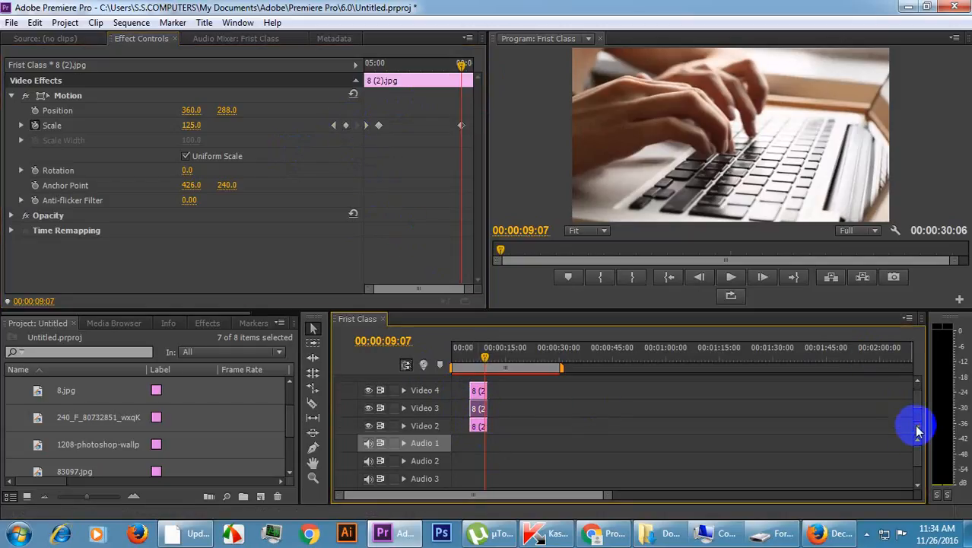
click(514, 402)
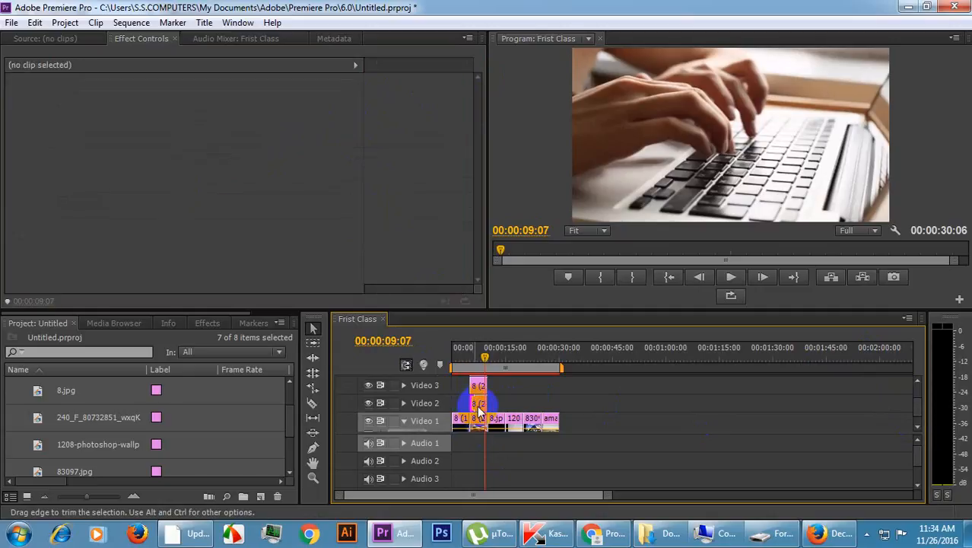
click(476, 403)
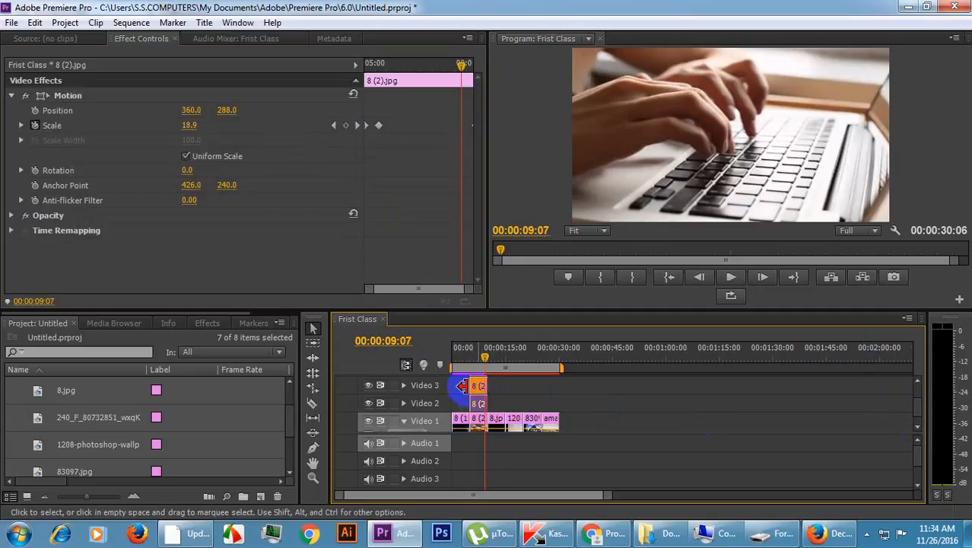
click(345, 124)
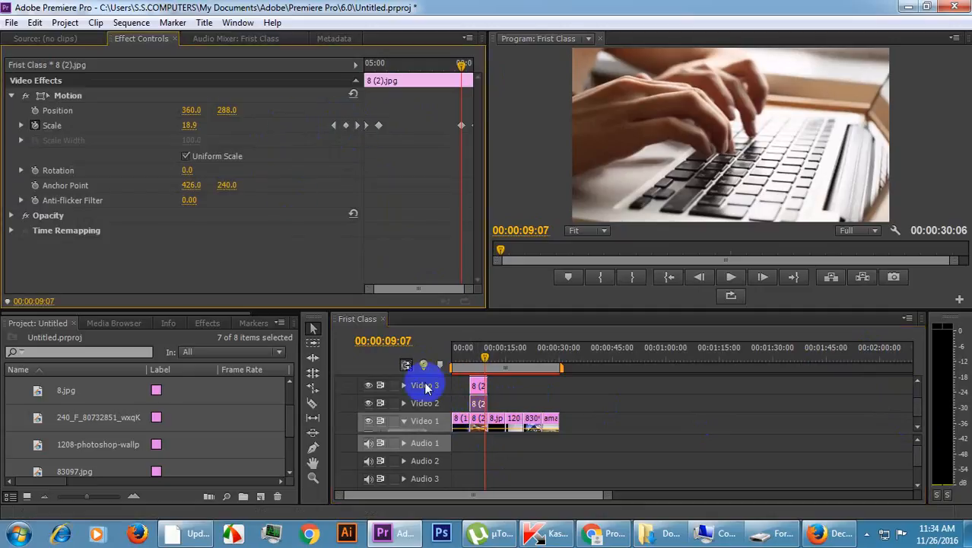
Move the third Scale keyframe of the 8 (2).jpg clip on Video 1 to 00:00:09:07.
click(480, 426)
click(361, 126)
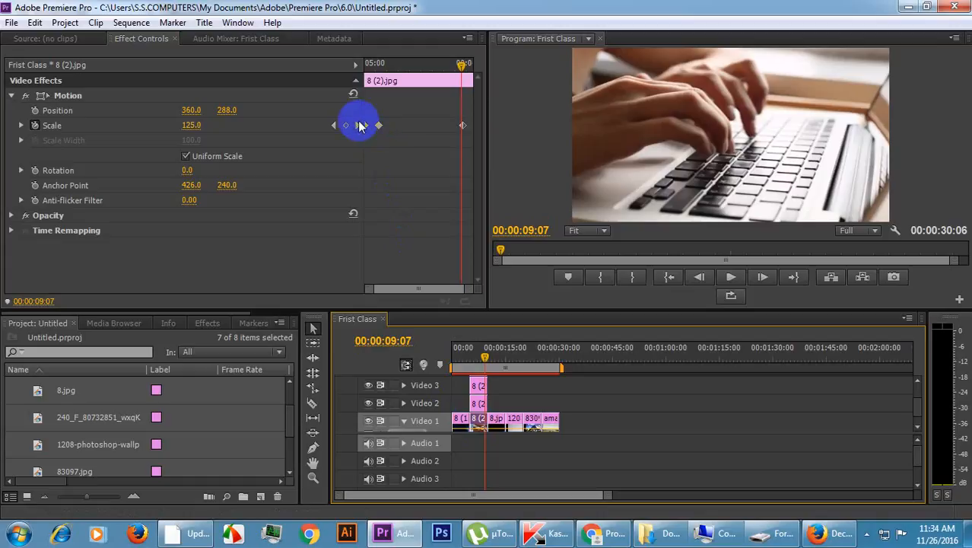
click(346, 124)
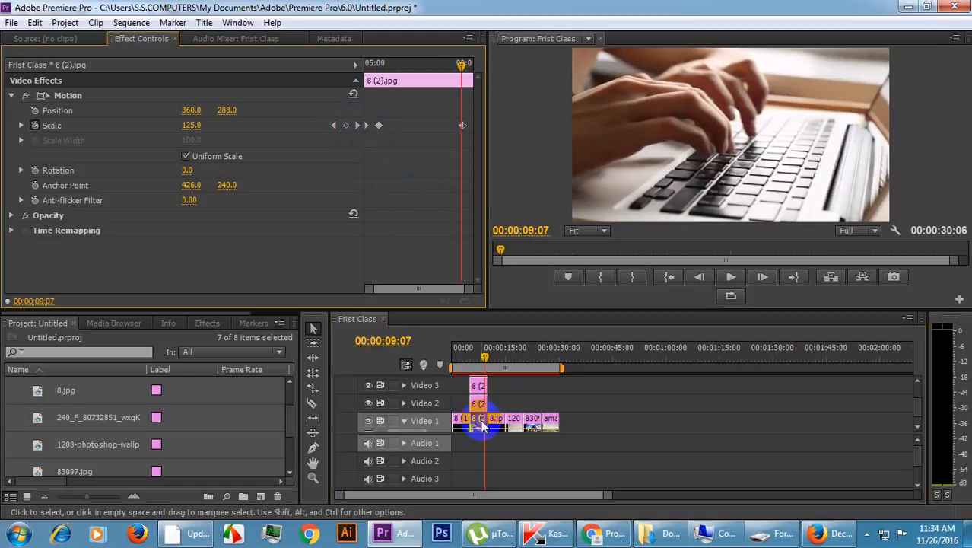
click(481, 419)
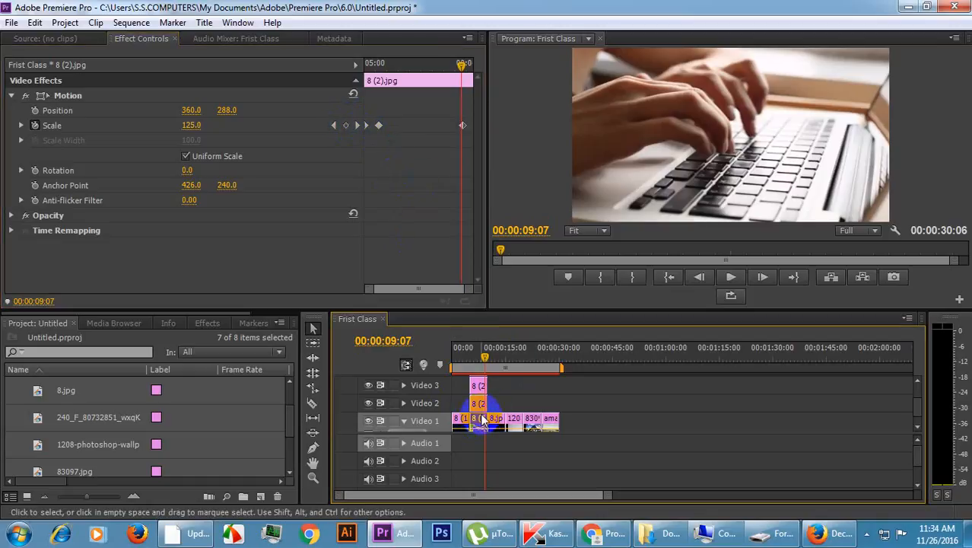
click(462, 126)
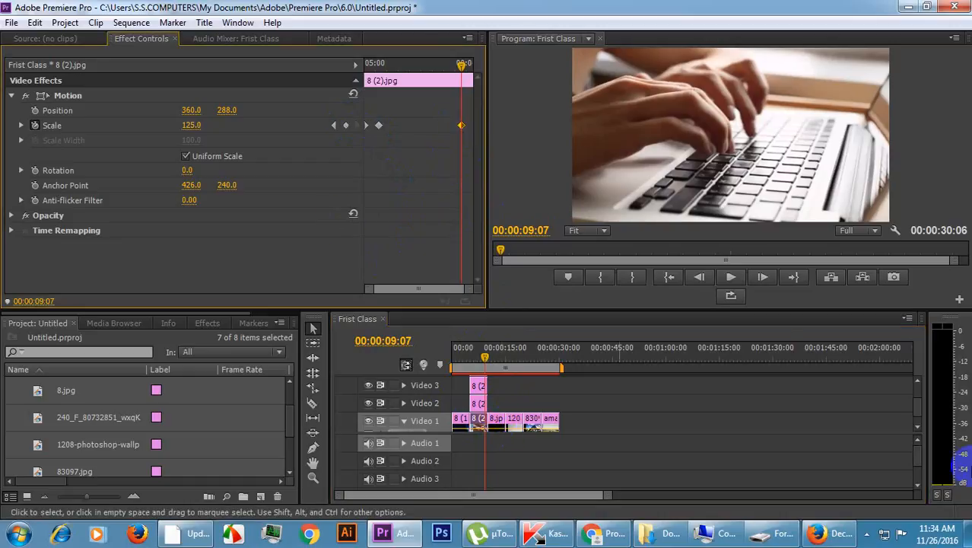
Set the Scale of the 8 (2).jpg copy on Video 3 to 35 at 00:00:09:19.
drag(919, 400, 922, 366)
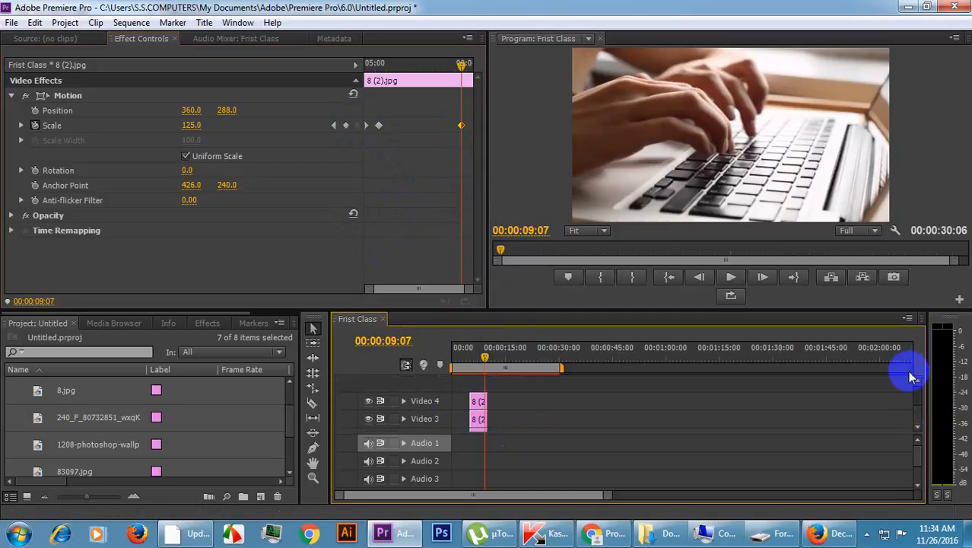
click(475, 405)
click(479, 401)
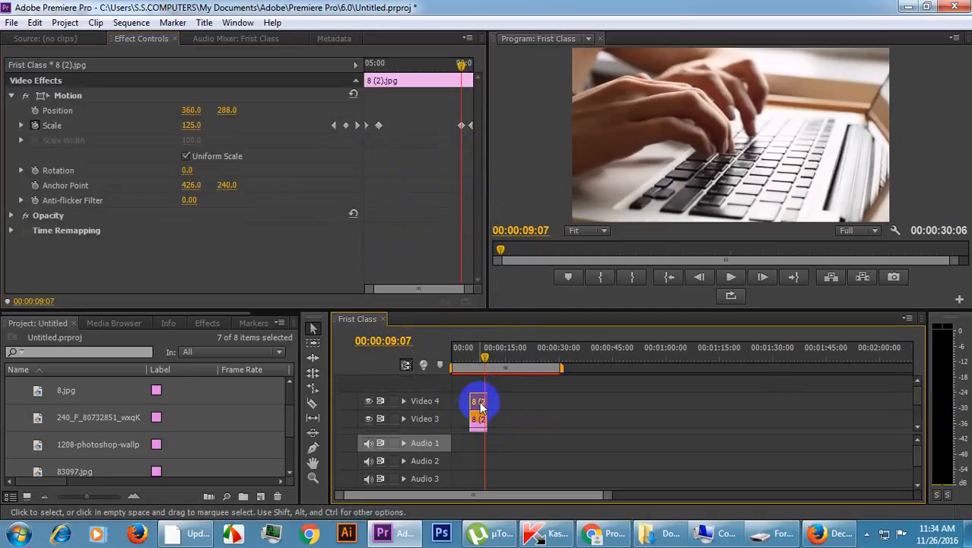
drag(461, 63, 488, 82)
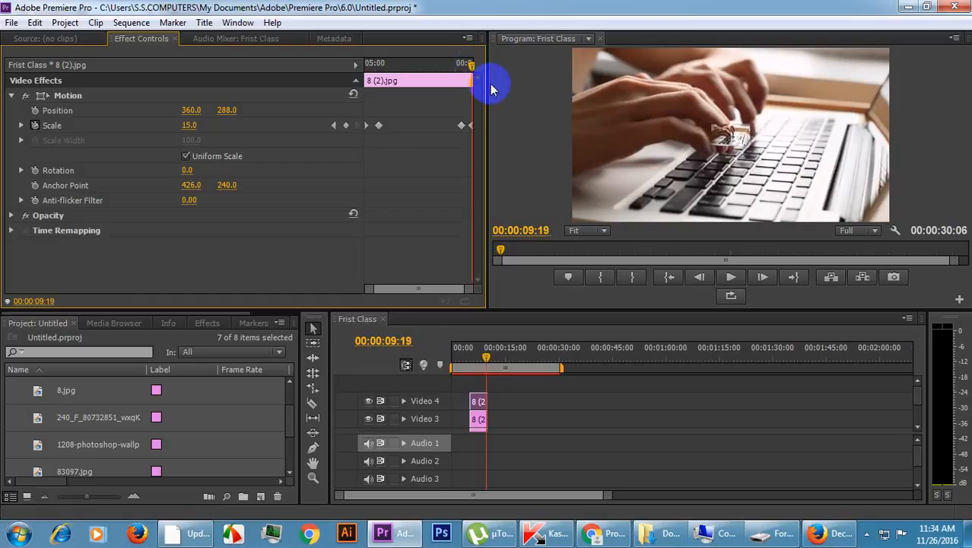
drag(498, 422, 479, 431)
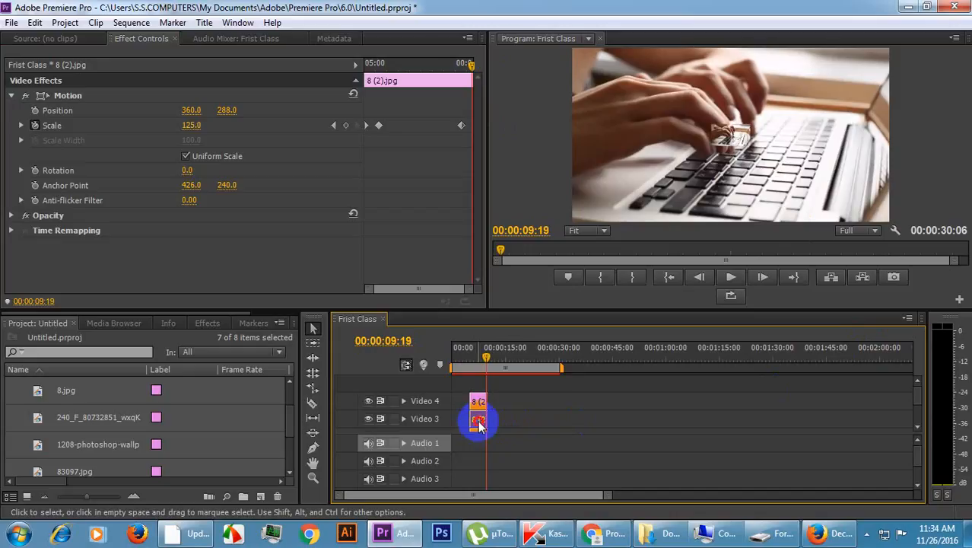
click(190, 125)
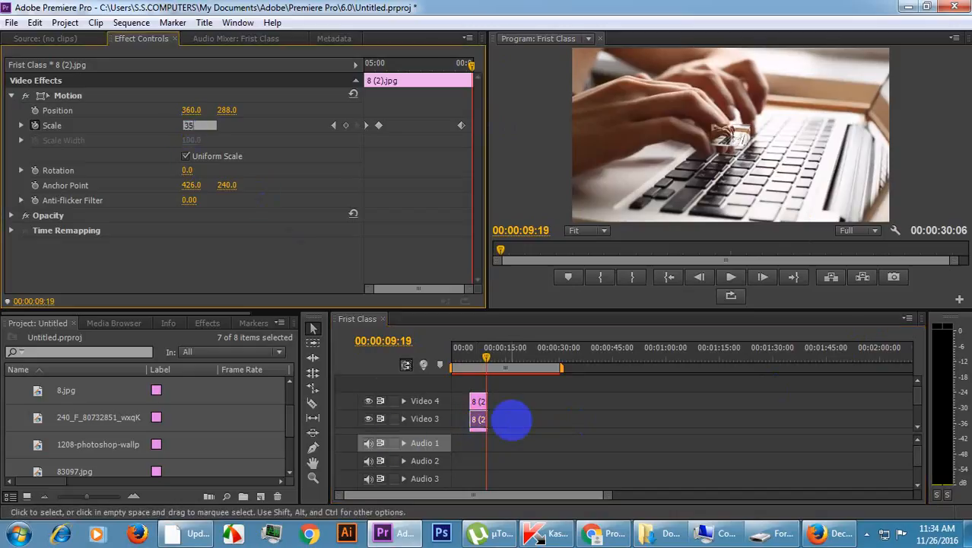
key(Return)
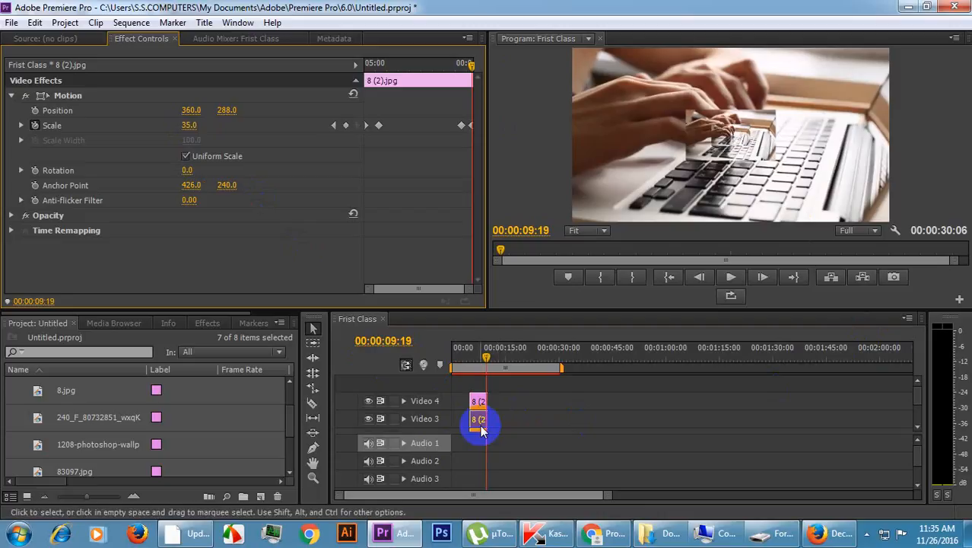
Set the Scale of the 8 (2).jpg copy on Video 2 to 55 at 00:00:09:19.
click(919, 428)
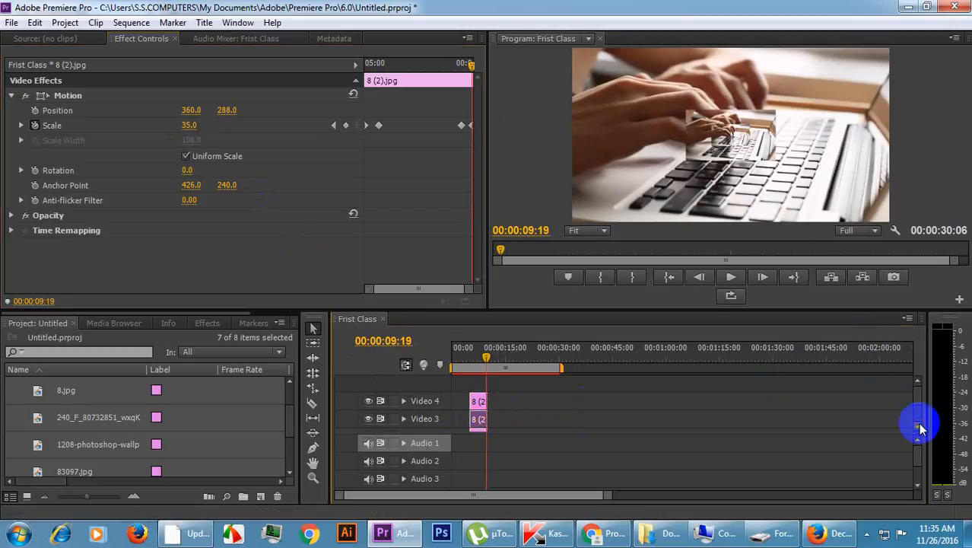
click(919, 428)
click(478, 399)
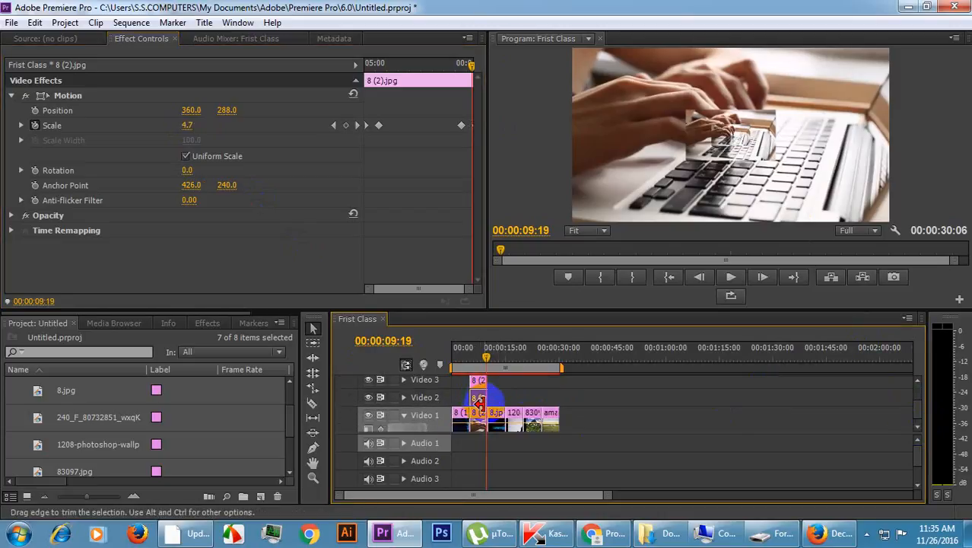
click(186, 126)
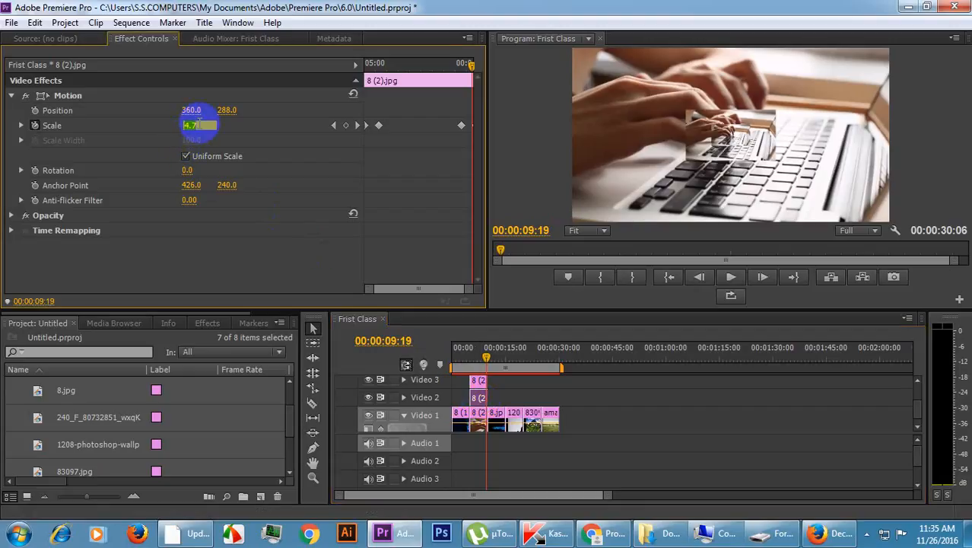
click(425, 183)
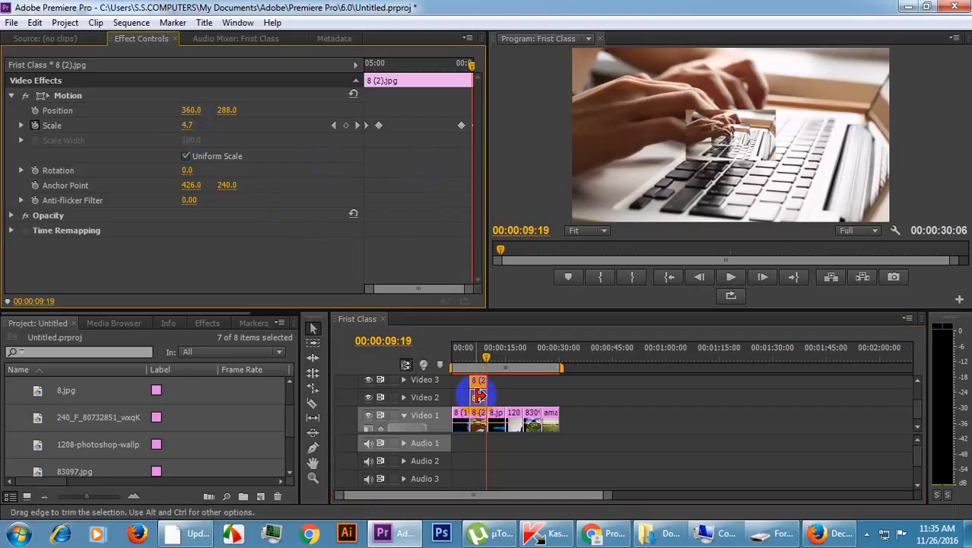
click(479, 405)
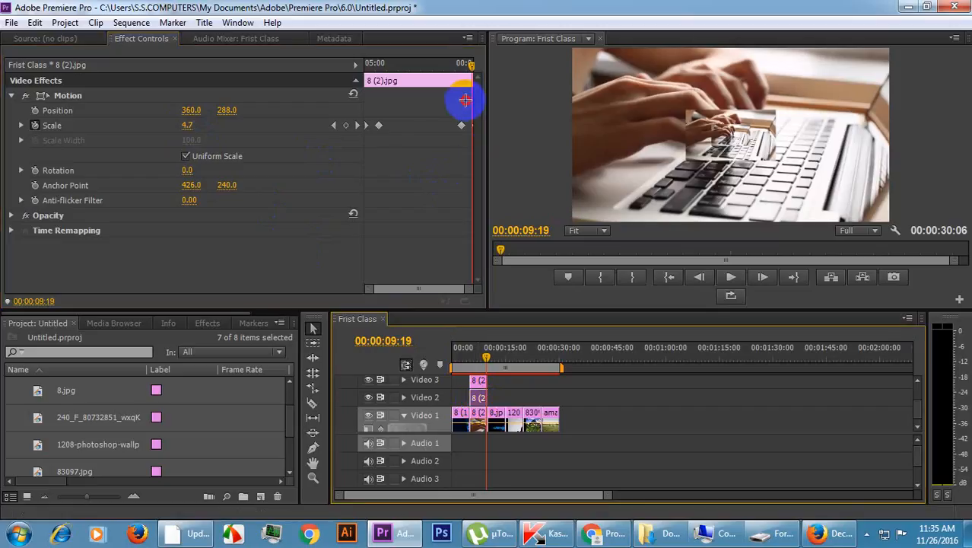
drag(465, 101, 496, 146)
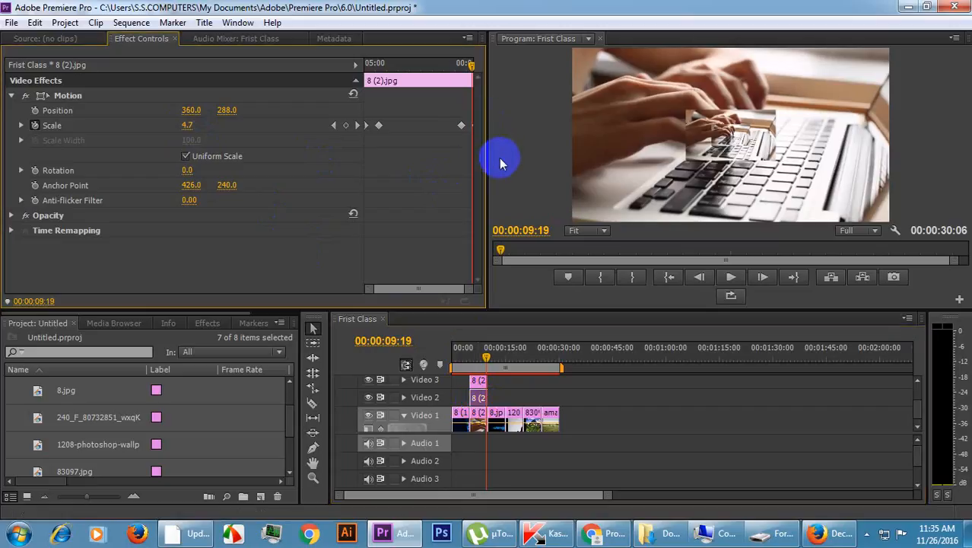
click(190, 128)
text(55)
key(Return)
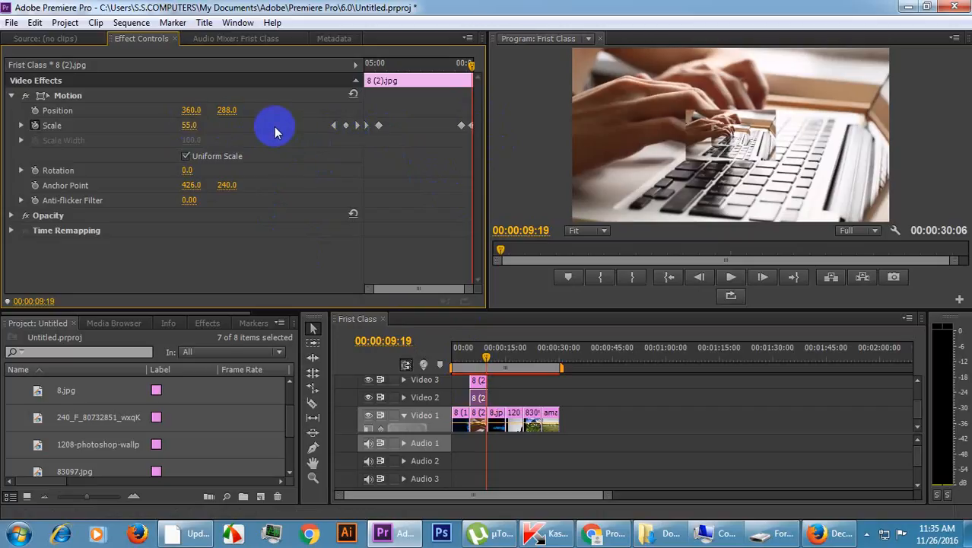
Set the Scale of the 8 (2).jpg clip on Video 1 to 75 at 00:00:09:19.
click(478, 426)
click(190, 128)
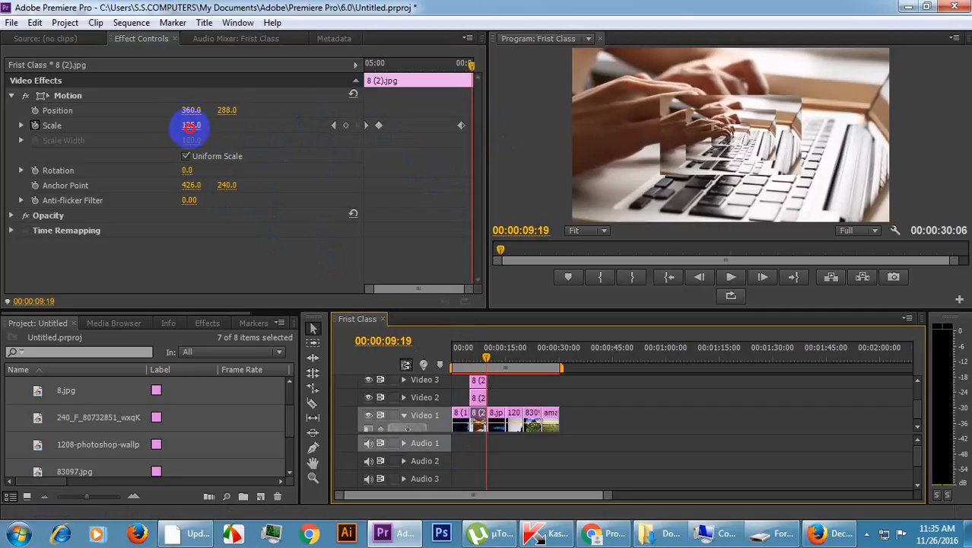
drag(190, 127, 196, 128)
click(191, 125)
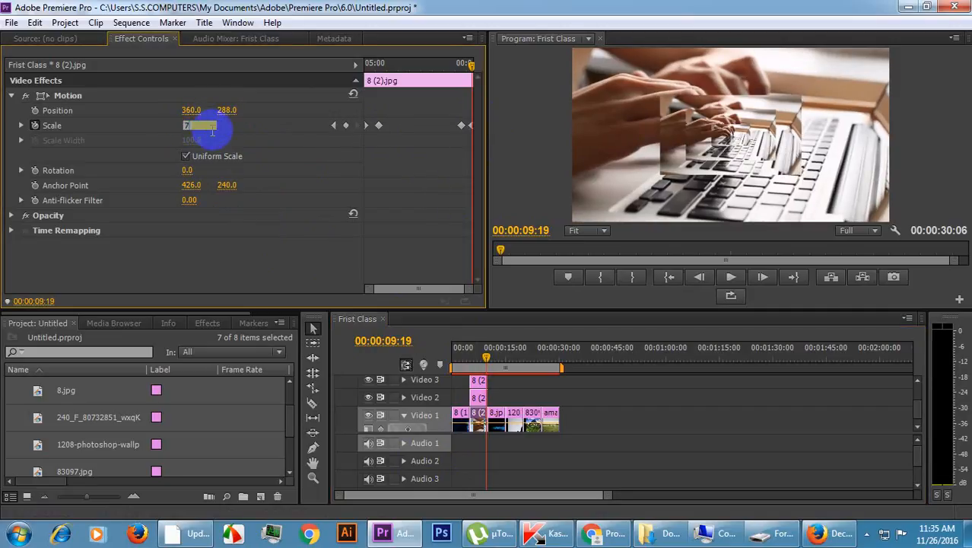
text(75)
key(Return)
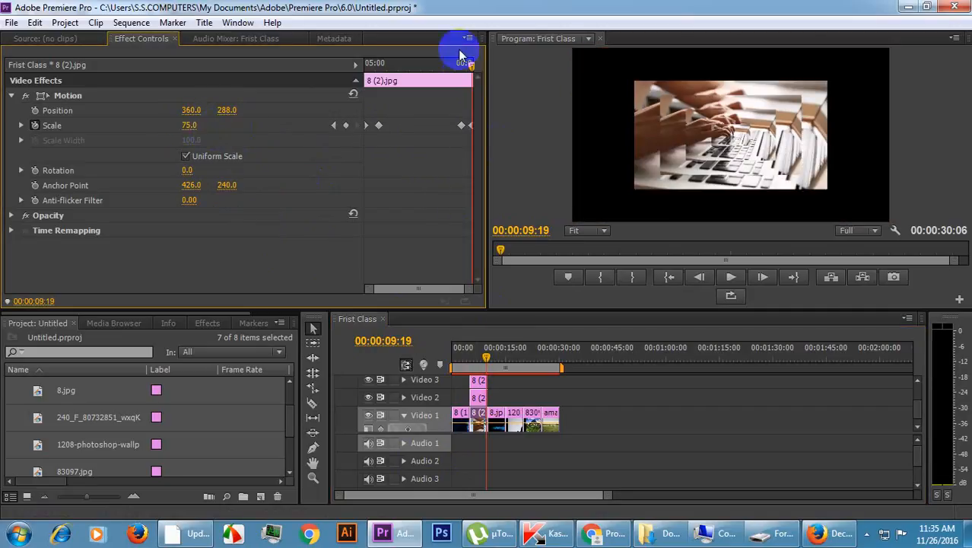
Play back the layered 8 (2).jpg zoom animation from 00:00:05:01.
drag(468, 67, 353, 82)
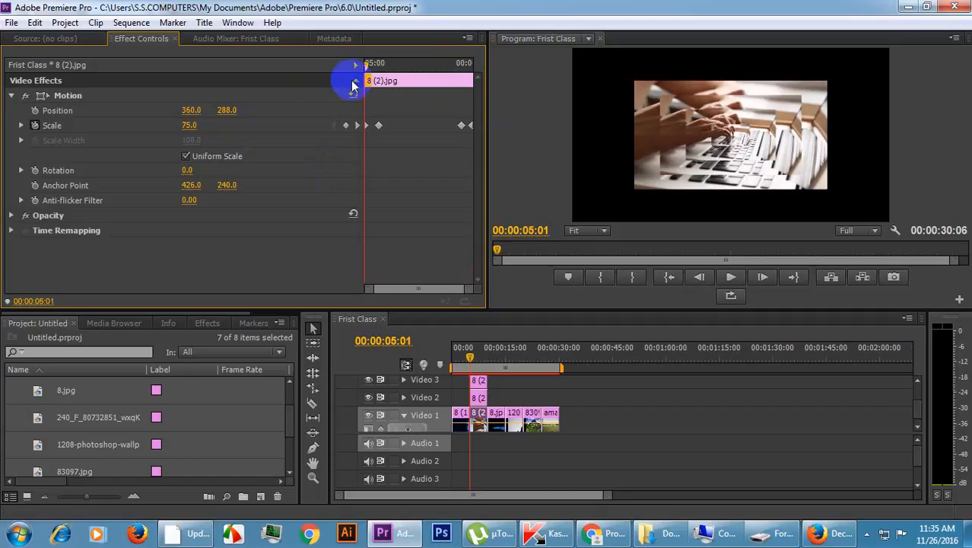
key(space)
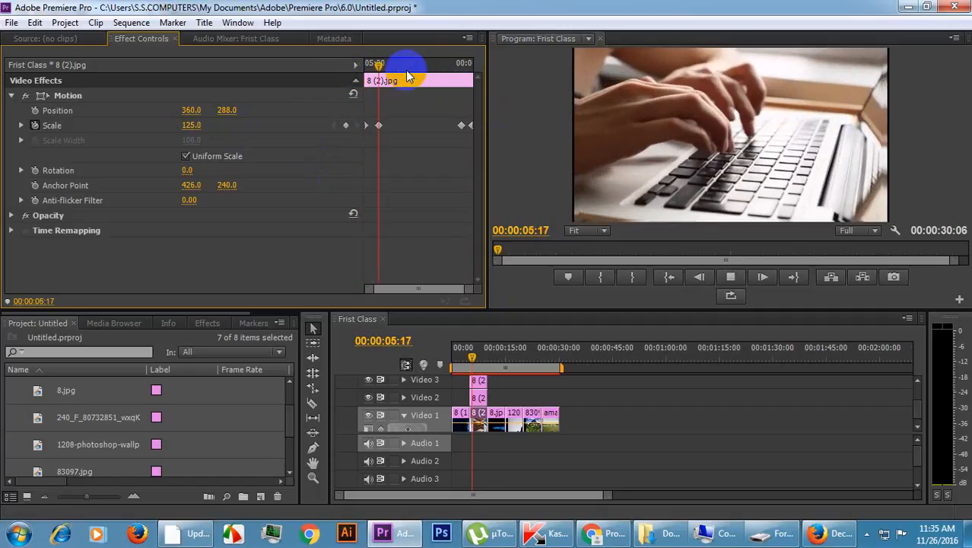
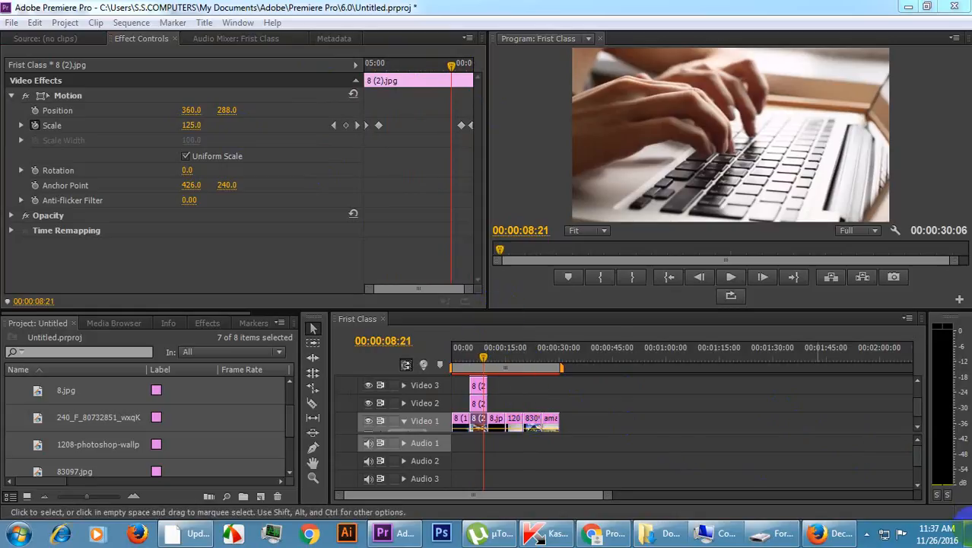
Trim the end of the 8 (2).jpg copy on Video 4 to about 00:00:09:14.
drag(607, 494, 521, 493)
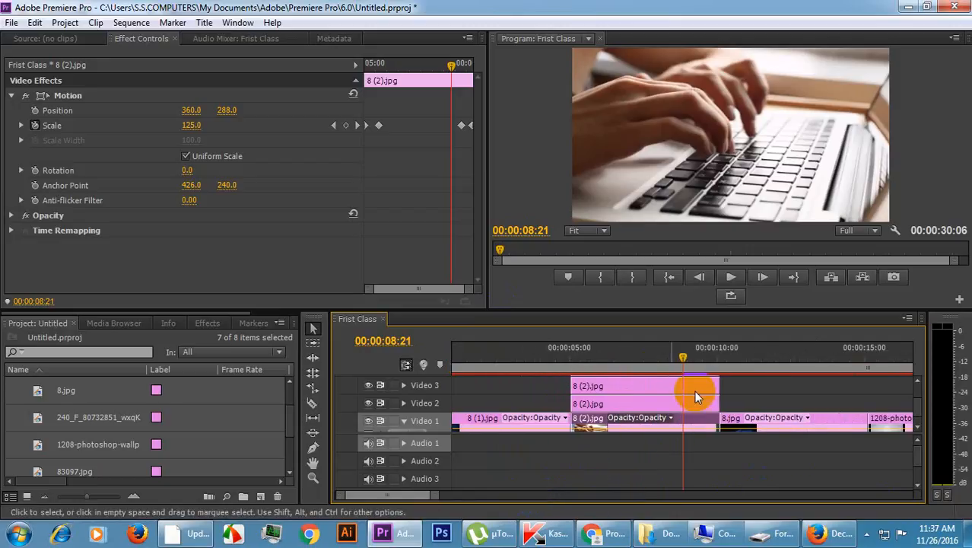
drag(571, 308, 560, 172)
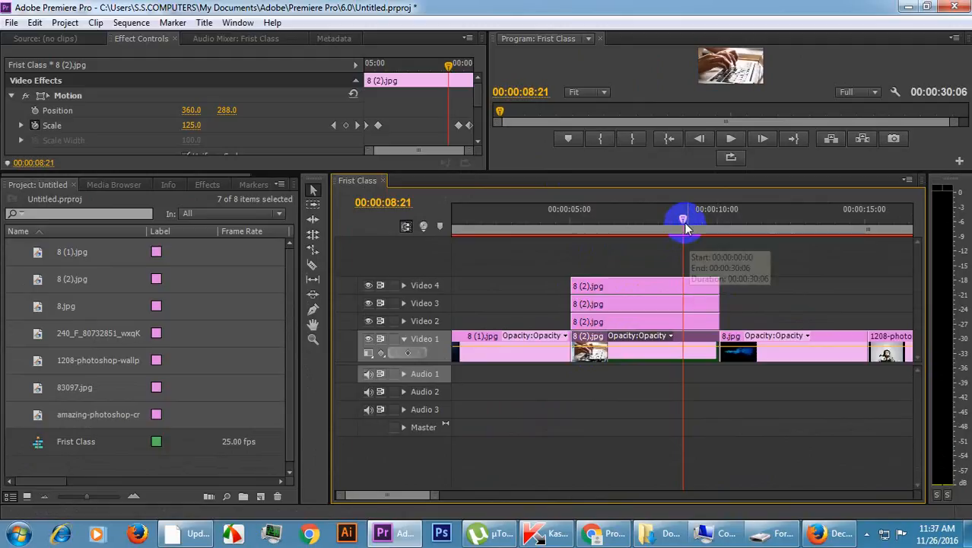
mouse_move(684, 226)
mouse_down()
mouse_move(686, 217)
mouse_move(694, 225)
mouse_up()
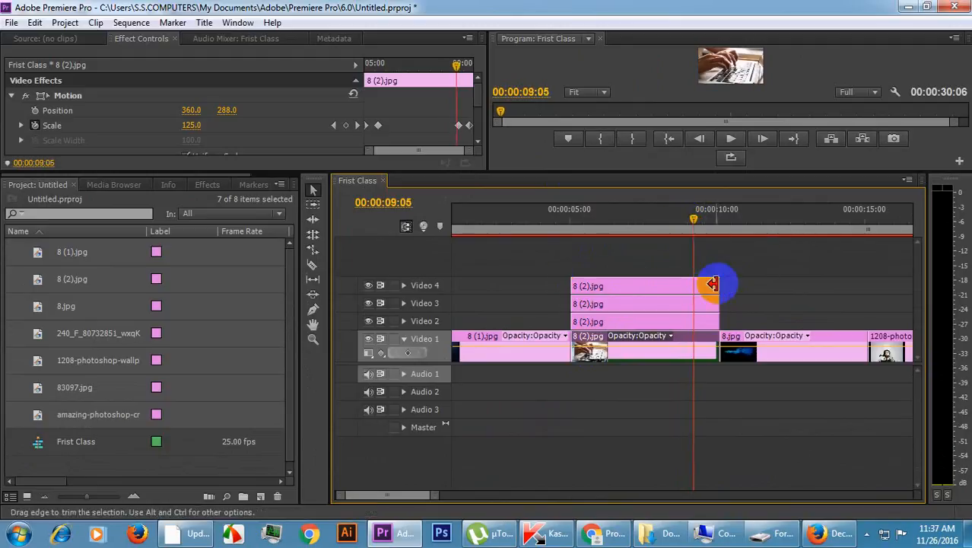
click(663, 292)
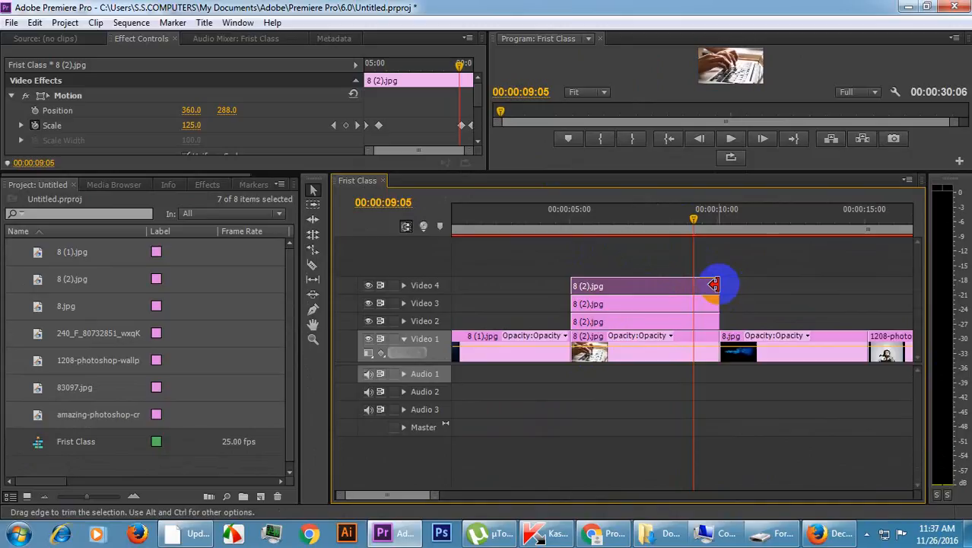
drag(714, 285, 707, 284)
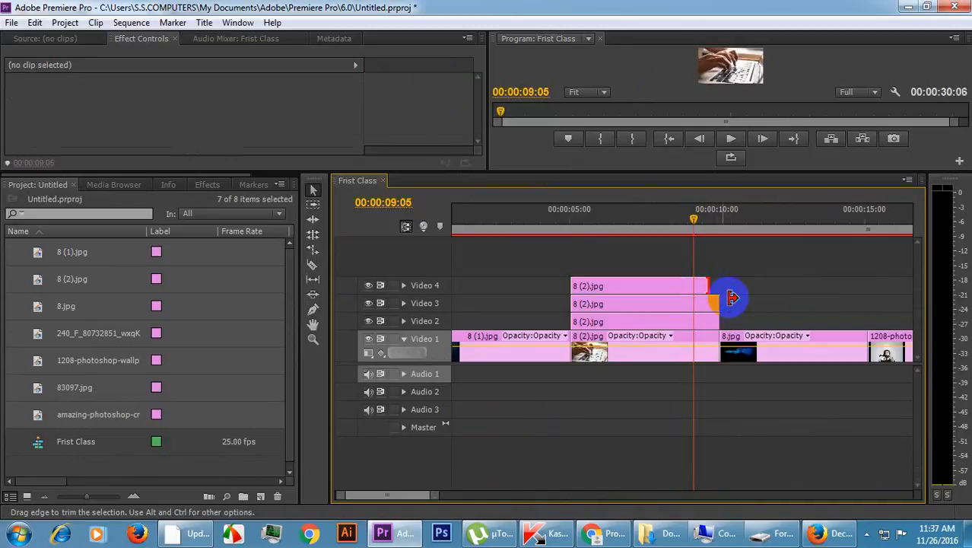
click(698, 217)
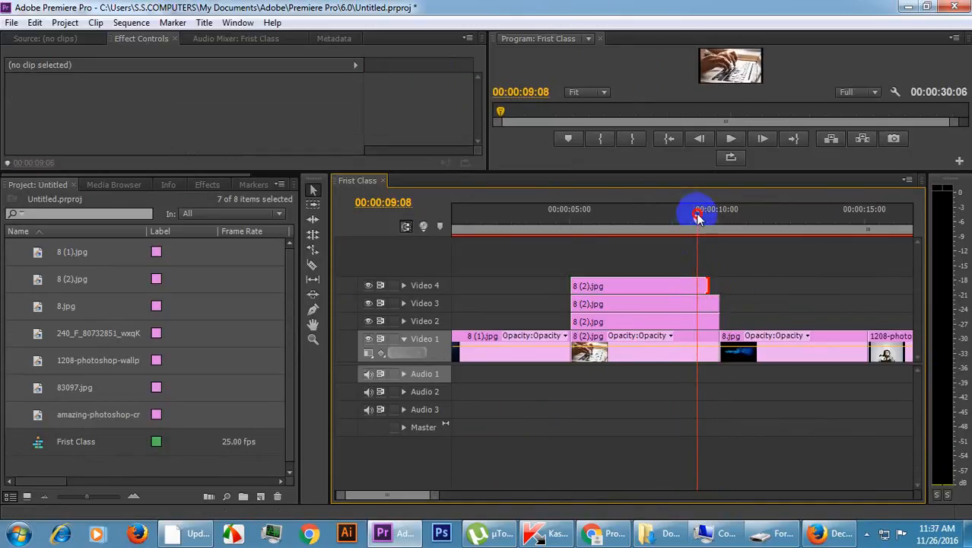
drag(707, 283, 702, 284)
click(704, 289)
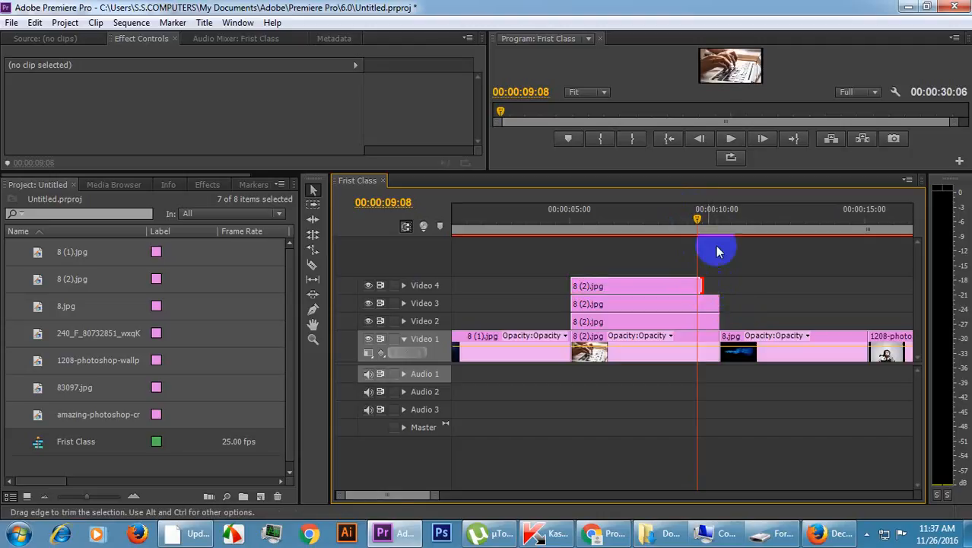
Trim the end of the 8 (2).jpg copy on Video 3 to just past 00:00:09:17.
click(705, 222)
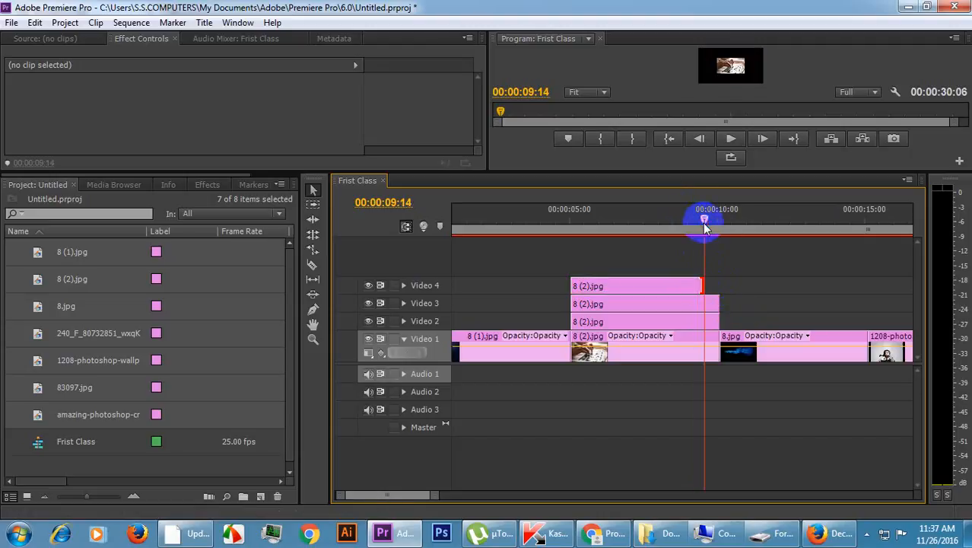
click(707, 218)
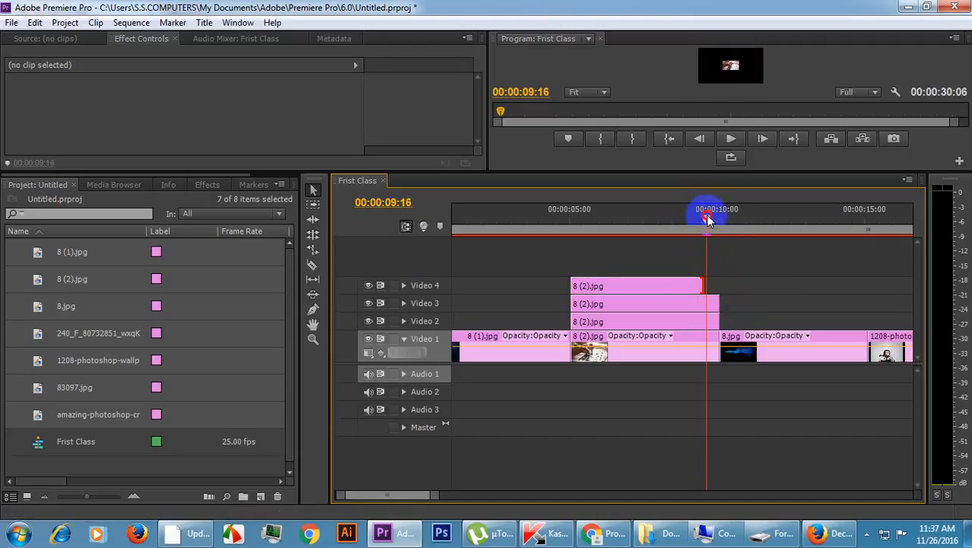
drag(706, 218, 709, 216)
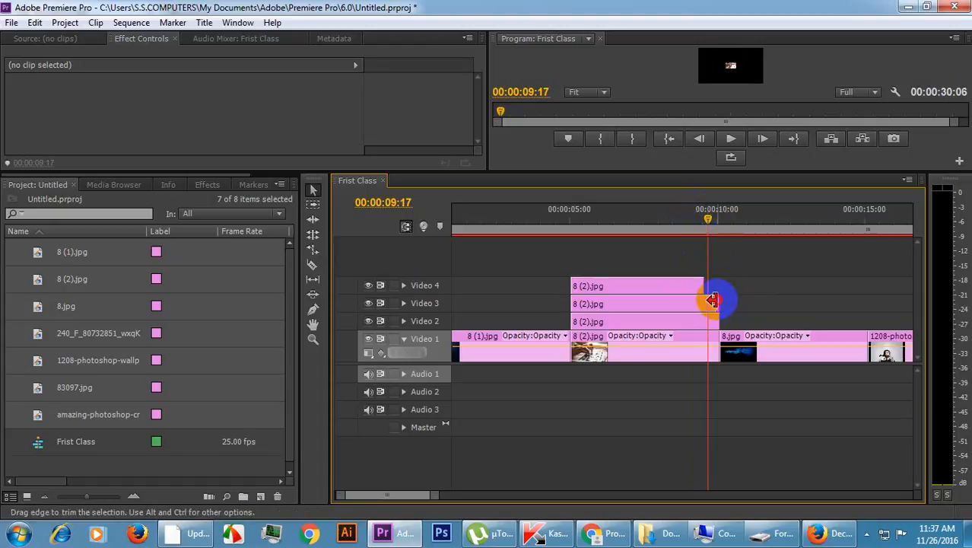
drag(712, 300, 711, 301)
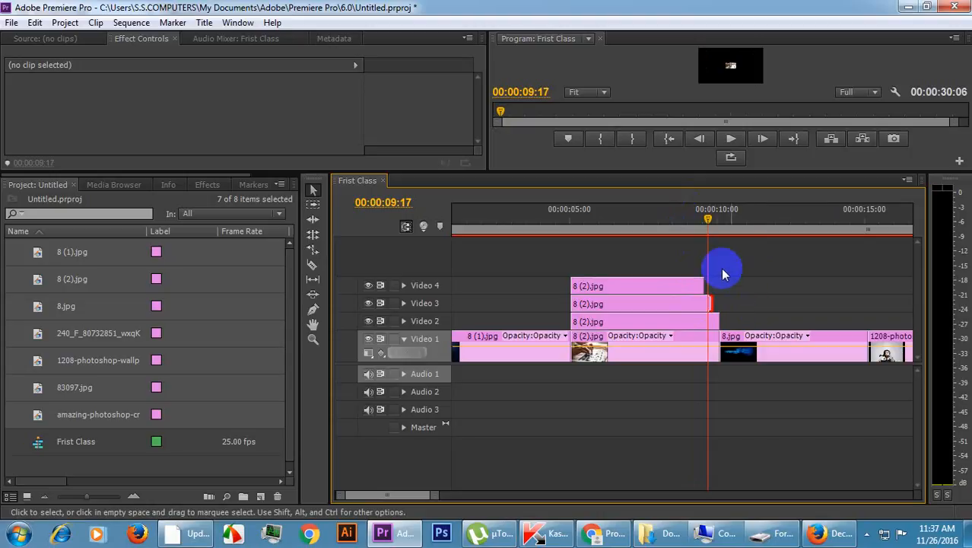
Shorten the 8 (2).jpg copy on Video 4 to about 00:00:09:08 and the Video 3 copy to about 00:00:09:17.
drag(711, 211, 698, 214)
drag(694, 285, 705, 302)
click(702, 215)
Trim the Video 2 copy of 8 (2).jpg to about 00:00:09:22 and extend the Video 4 copy to about 00:00:09:14.
drag(710, 219, 713, 221)
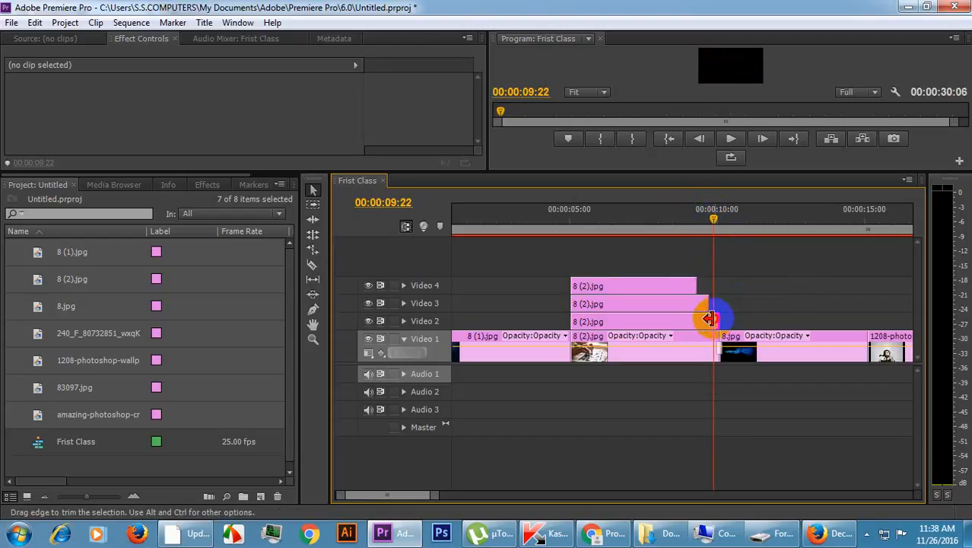
drag(708, 318, 710, 319)
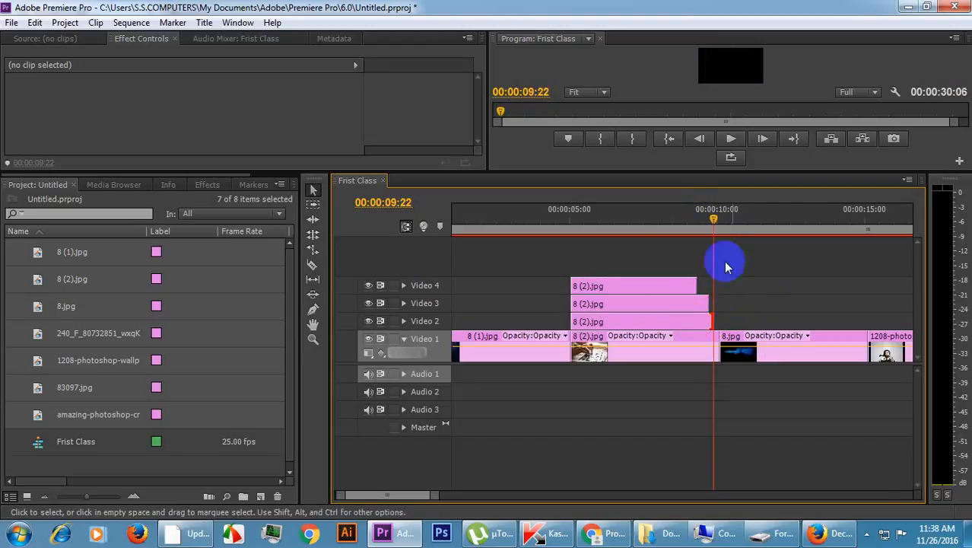
drag(714, 219, 704, 218)
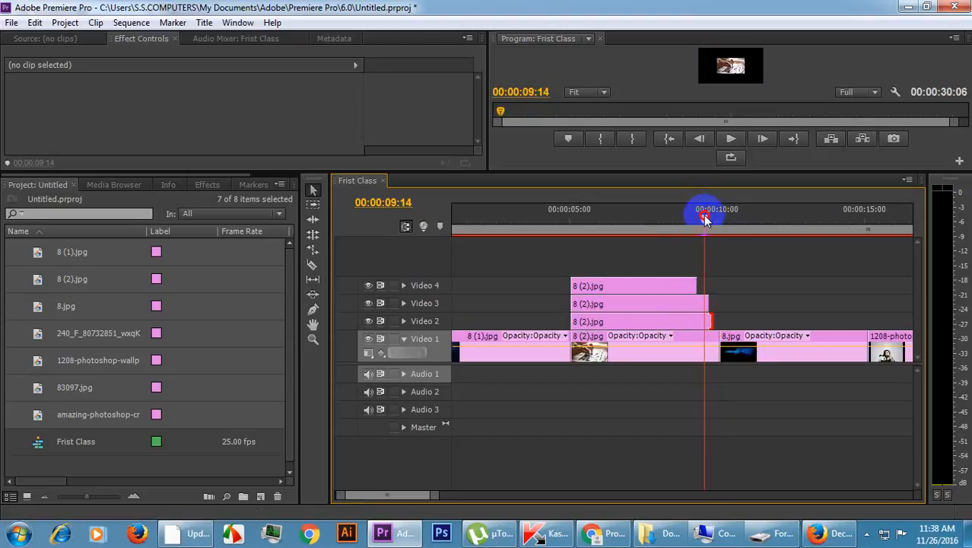
drag(693, 286, 700, 286)
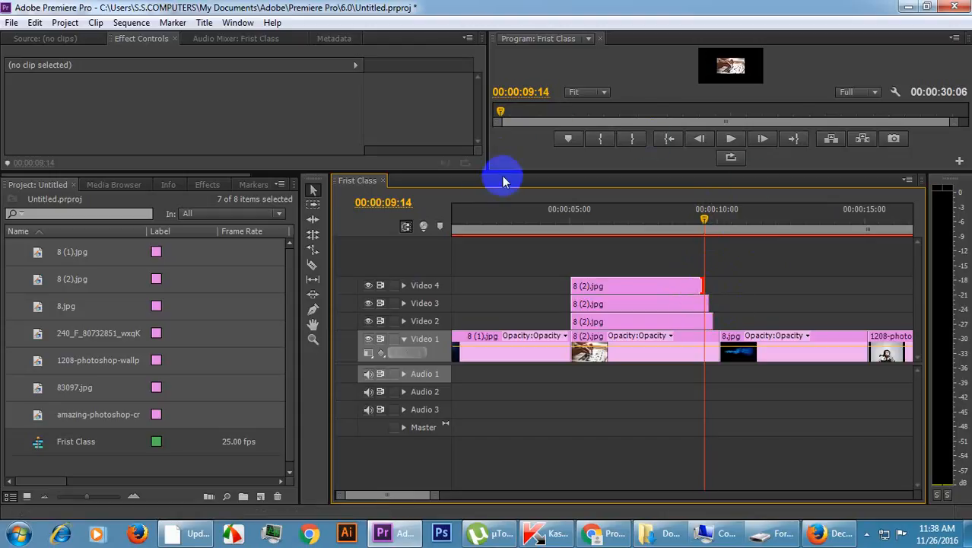
Play back the staggered ends of the 8 (2).jpg layers from 00:00:09:02.
drag(502, 169, 516, 365)
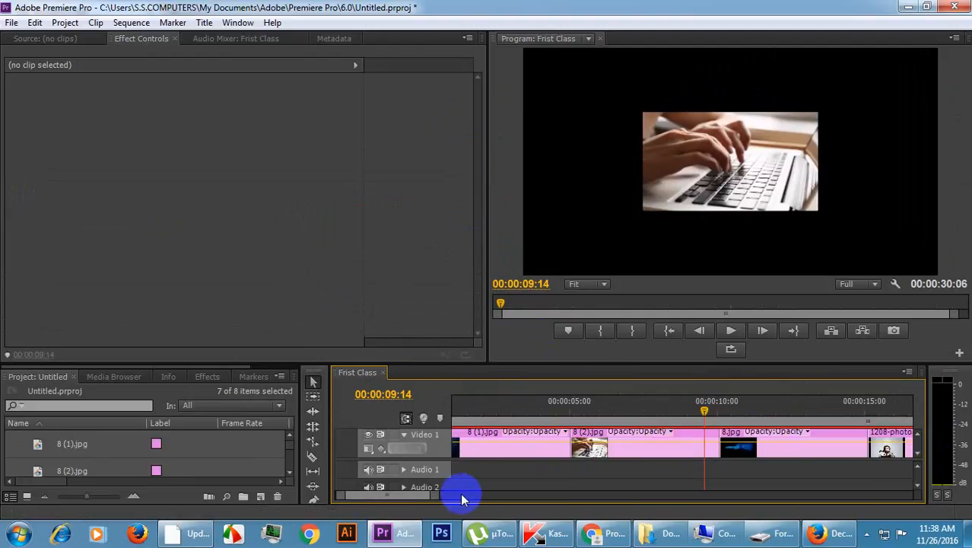
drag(435, 499, 598, 525)
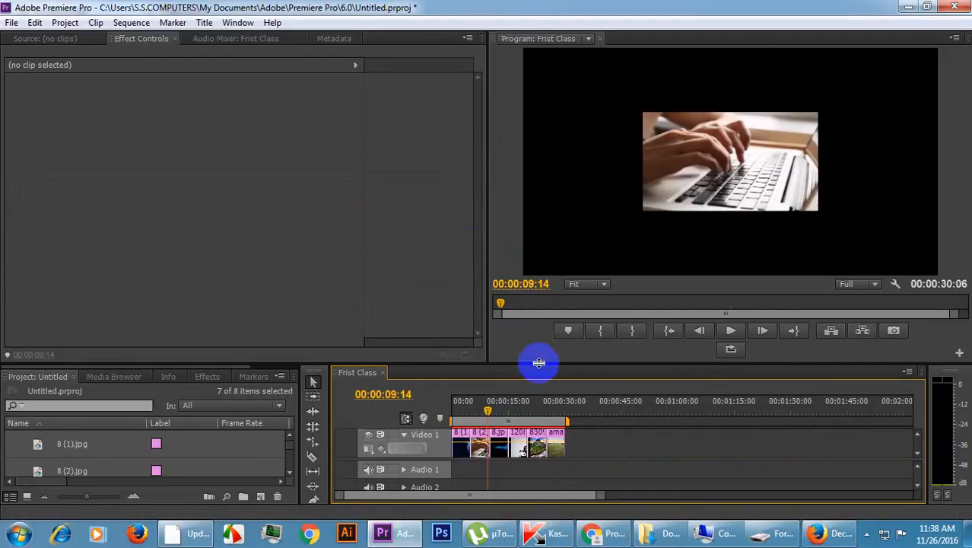
drag(536, 363, 536, 319)
click(485, 369)
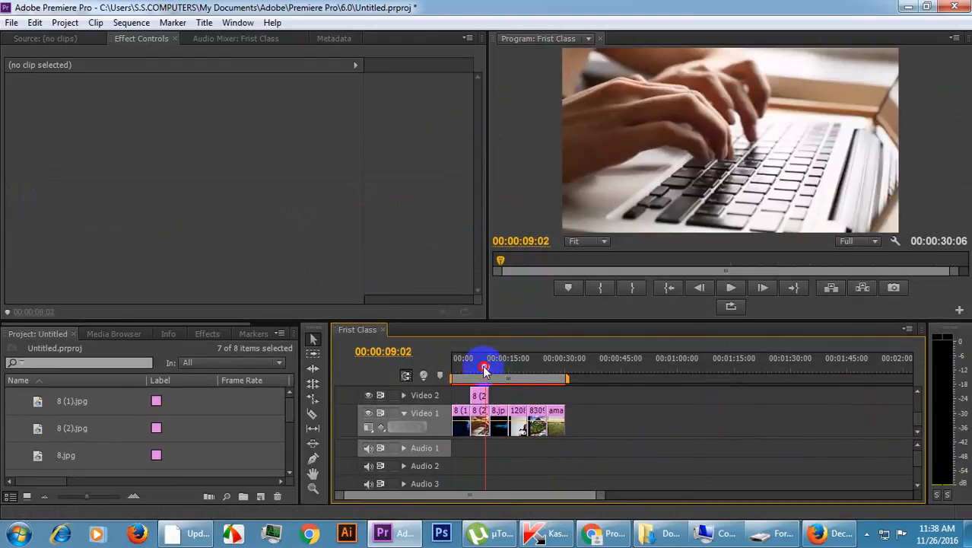
key(space)
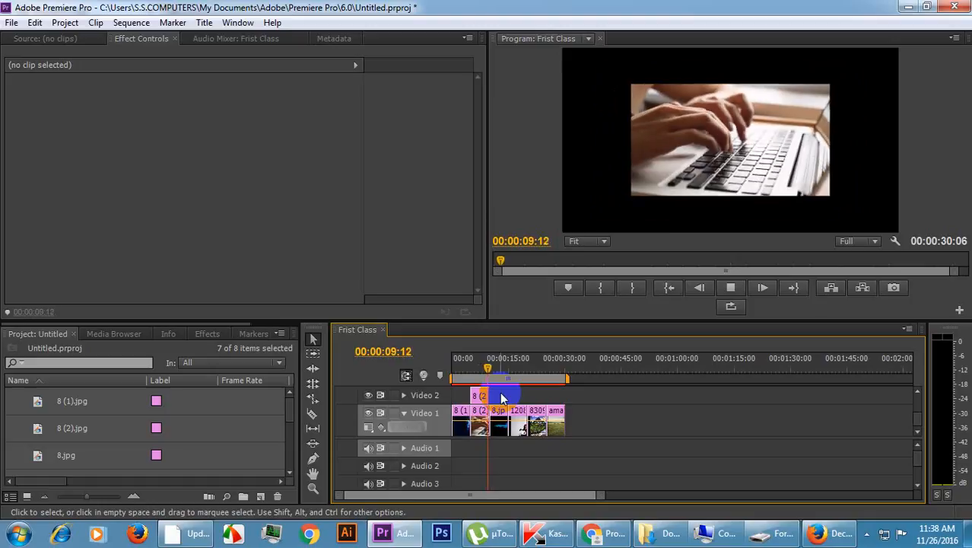
key(space)
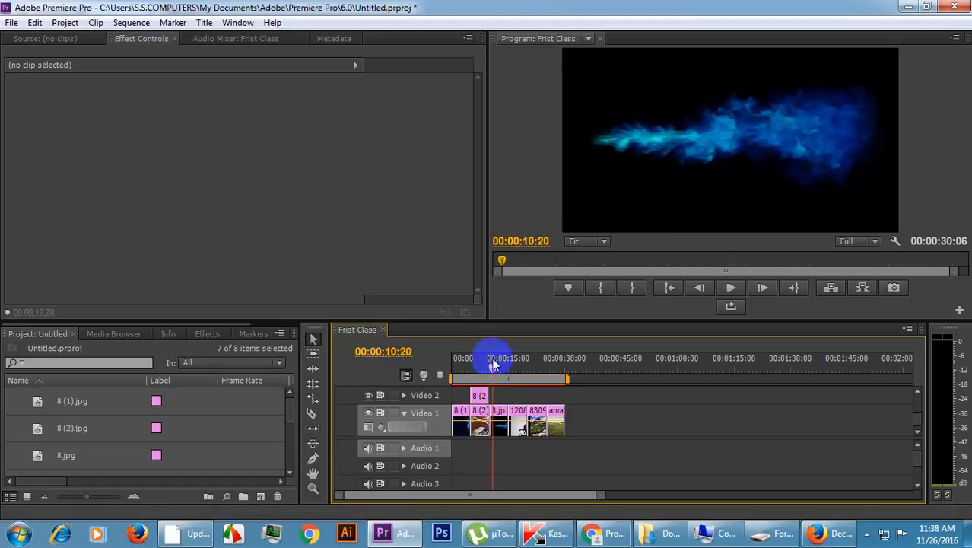
Select the 8 (2).jpg copy on Video 2 and play its zoom animation from the clip's start.
click(479, 397)
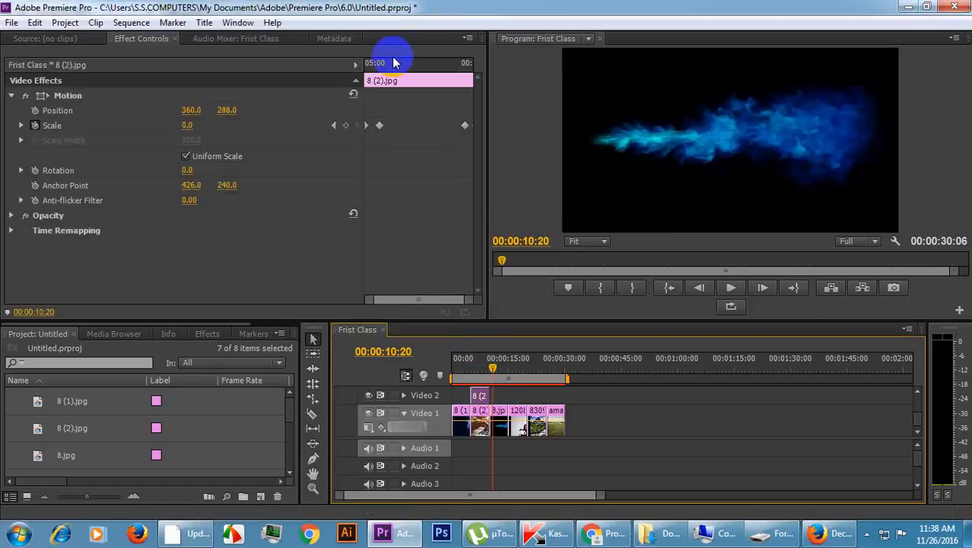
click(368, 62)
key(space)
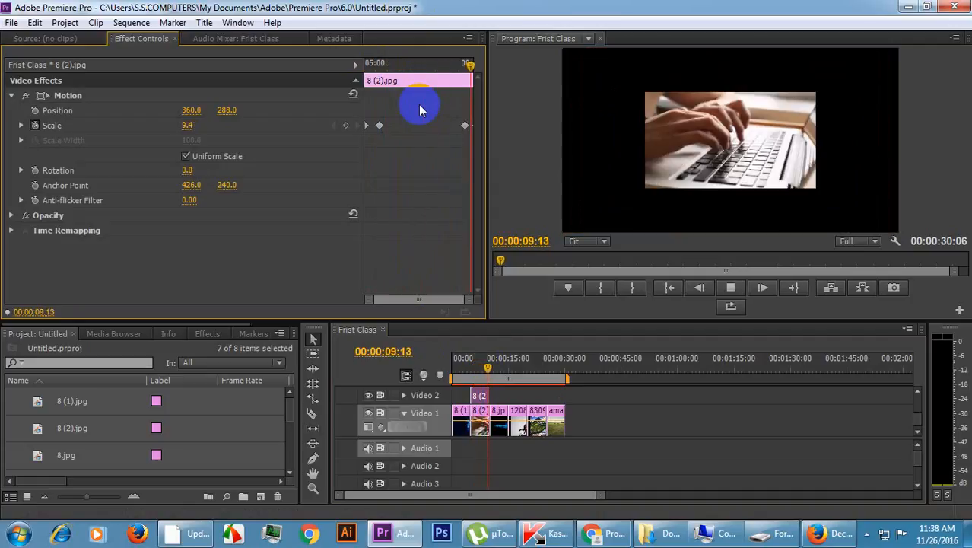
key(space)
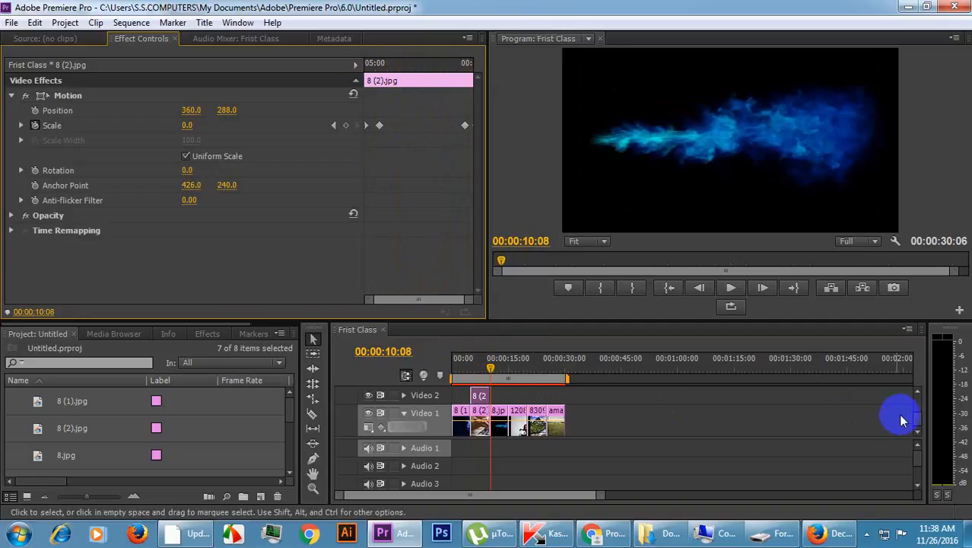
Undo the end trims of the 8 (2).jpg copies on Video 2, Video 3 and Video 4.
drag(917, 426, 917, 410)
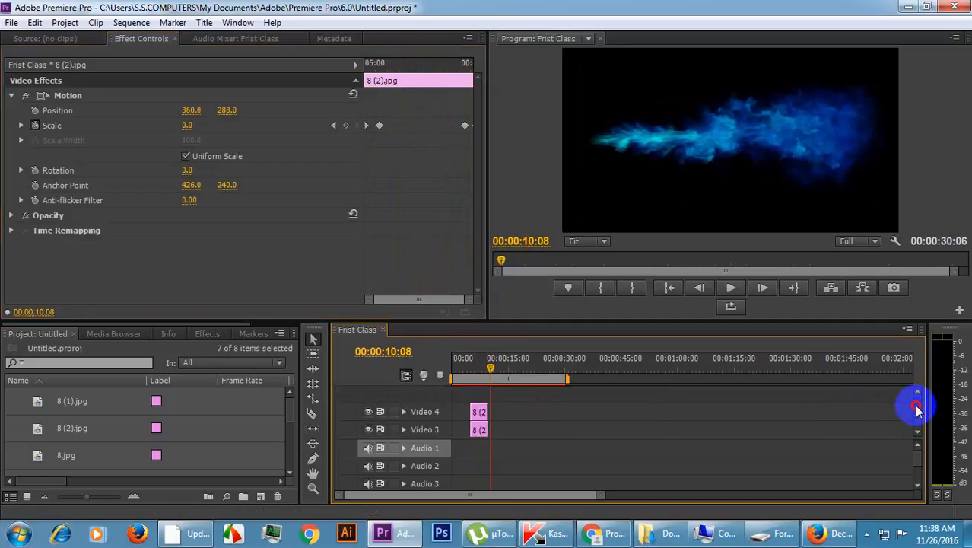
click(472, 372)
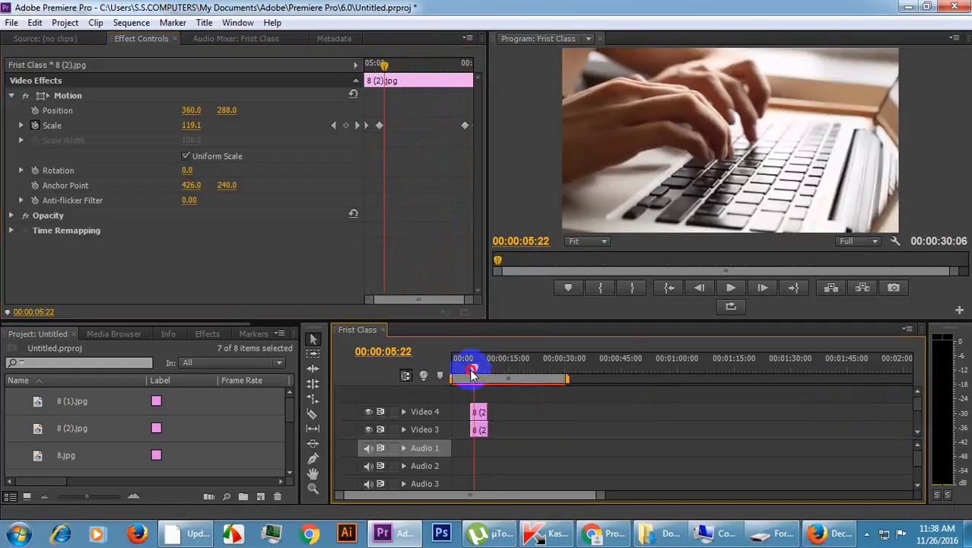
drag(472, 373, 483, 371)
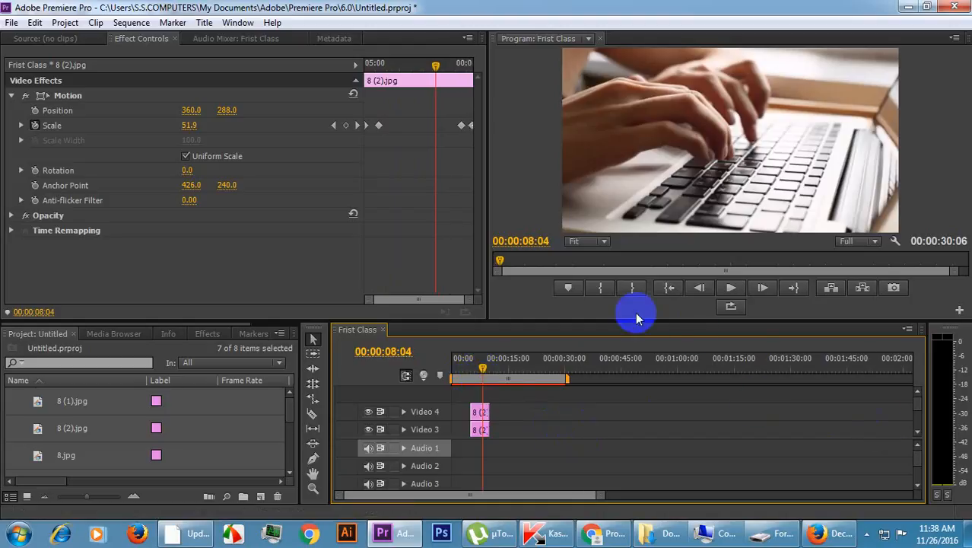
drag(641, 321, 633, 246)
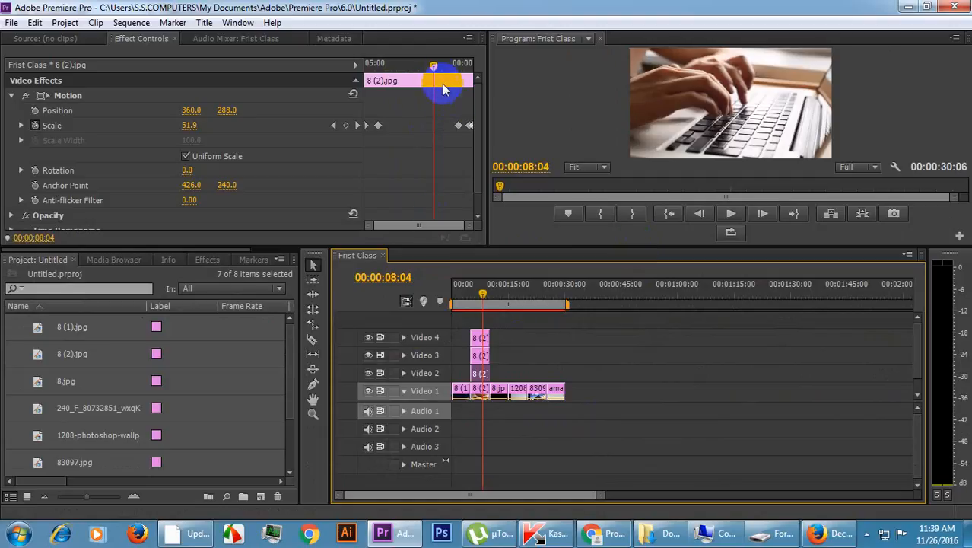
Select the end Scale keyframes after 00:00:09:06 on the 8 (2).jpg copy on Video 2.
drag(433, 73, 456, 76)
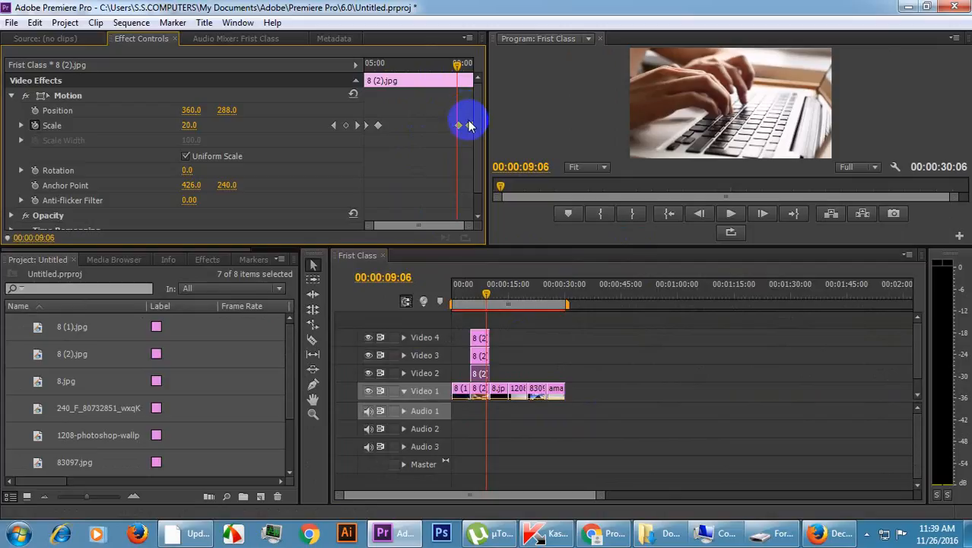
click(459, 65)
drag(460, 64, 449, 82)
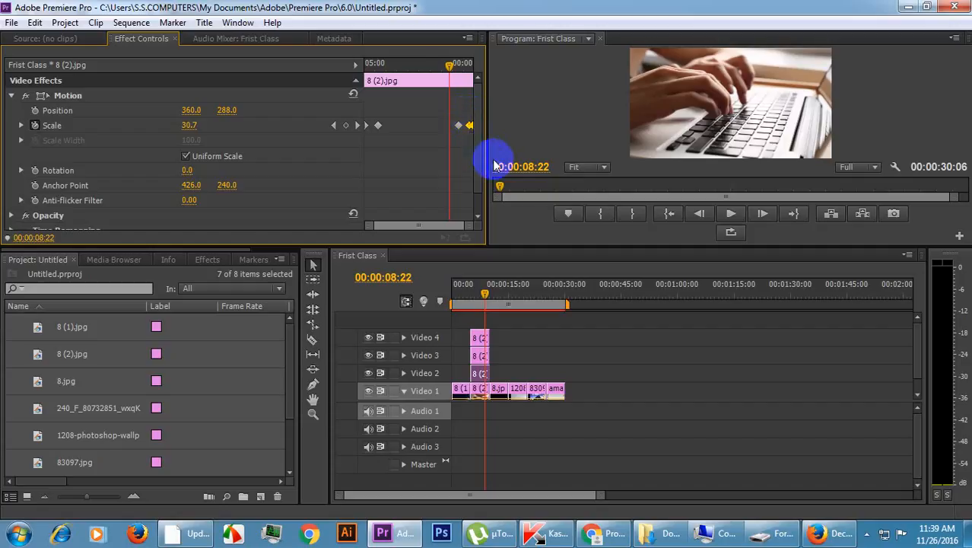
Delete the last Scale keyframe of the 8 (2).jpg clip on Video 1.
click(481, 388)
click(482, 391)
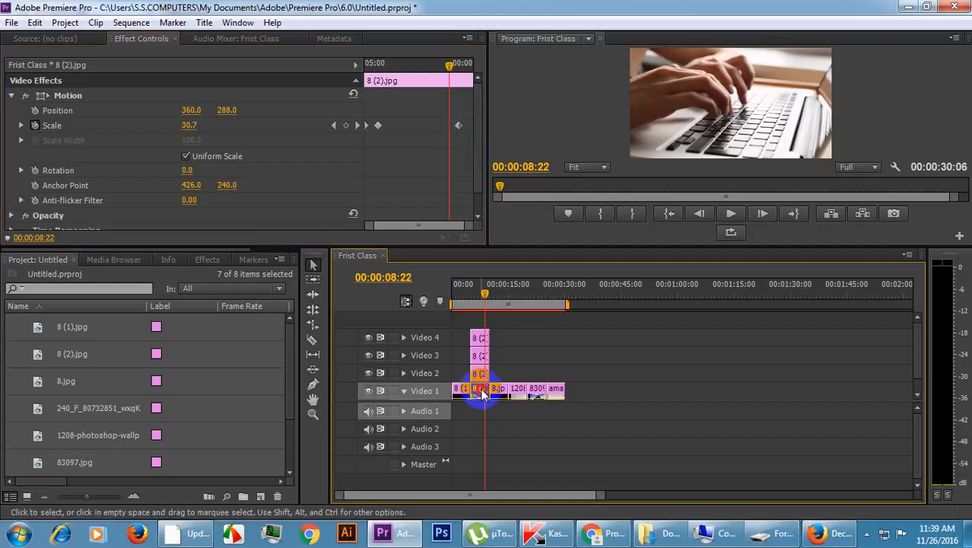
click(471, 114)
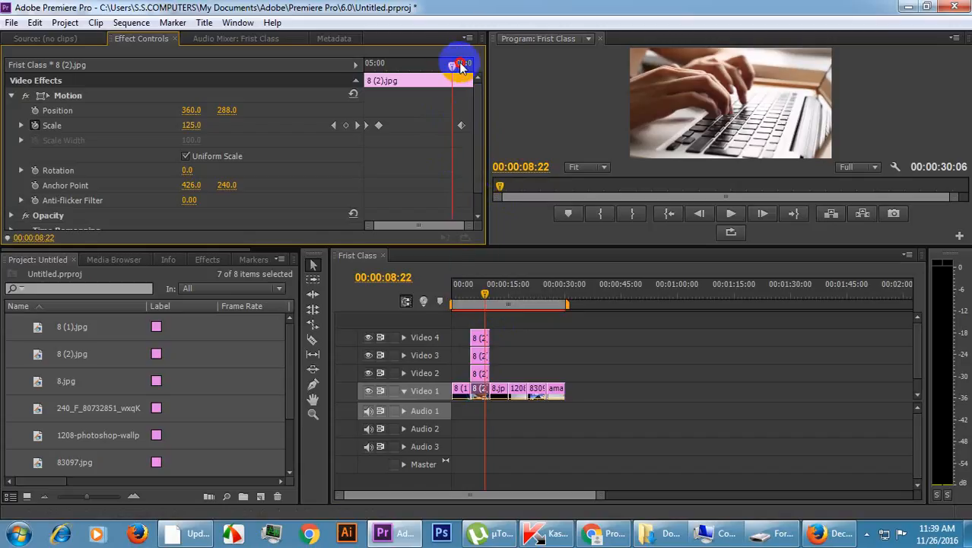
Delete the last Scale keyframe, near 00:00:09:16, of the 8 (2).jpg copy on Video 3.
drag(460, 67, 468, 68)
click(479, 357)
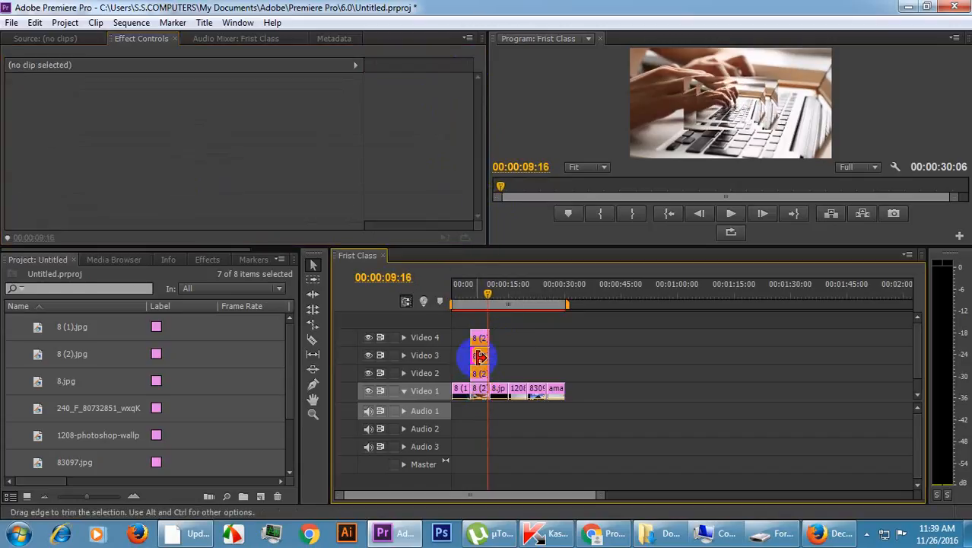
click(479, 356)
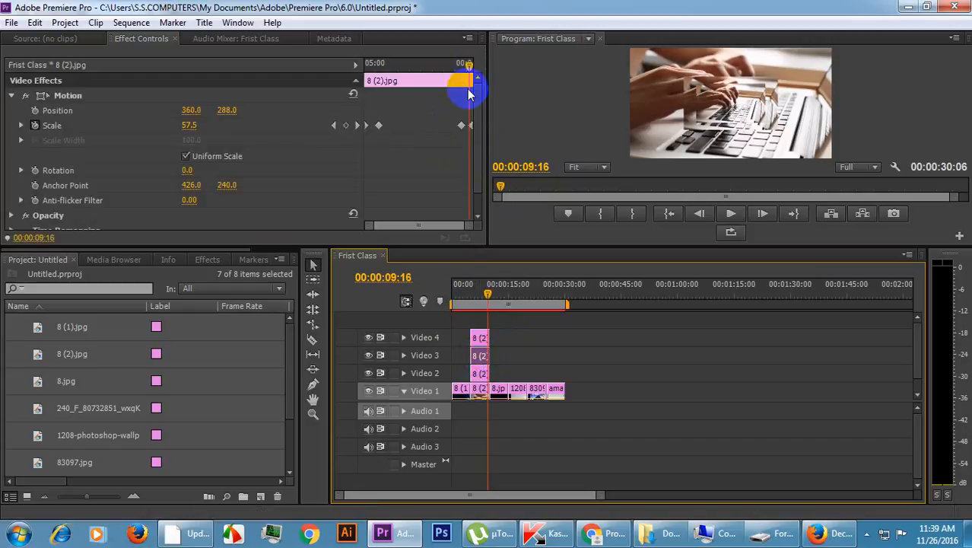
click(470, 124)
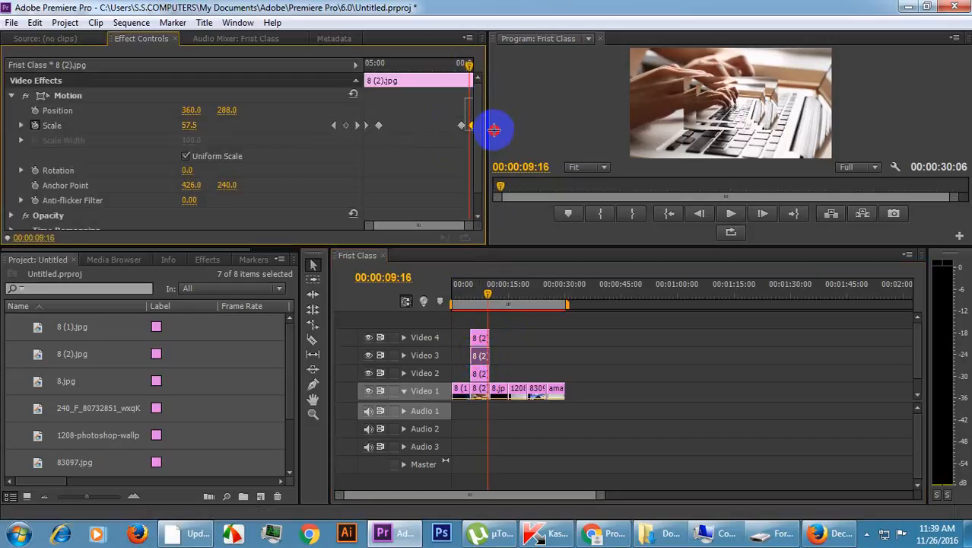
key(Delete)
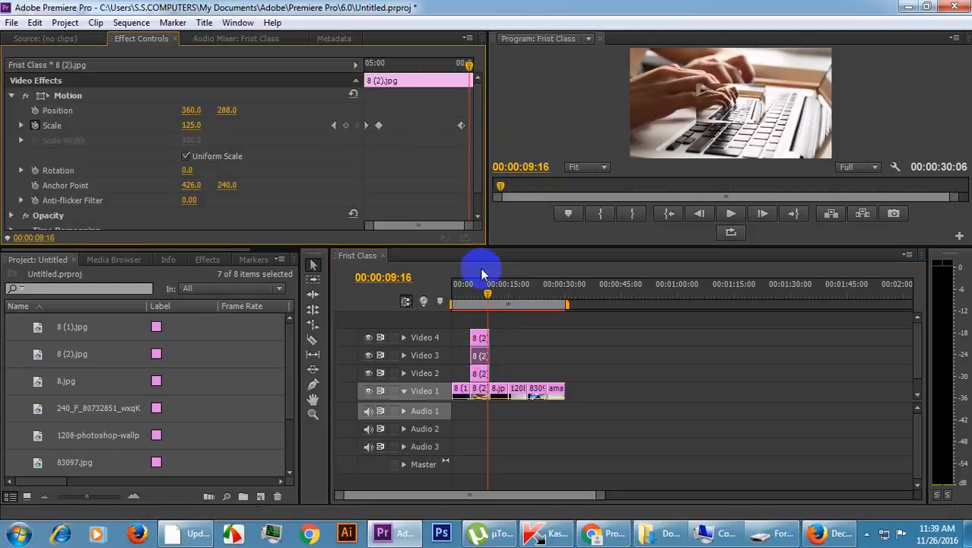
Delete the last Scale keyframe of the 8 (2).jpg copy on Video 4.
click(475, 340)
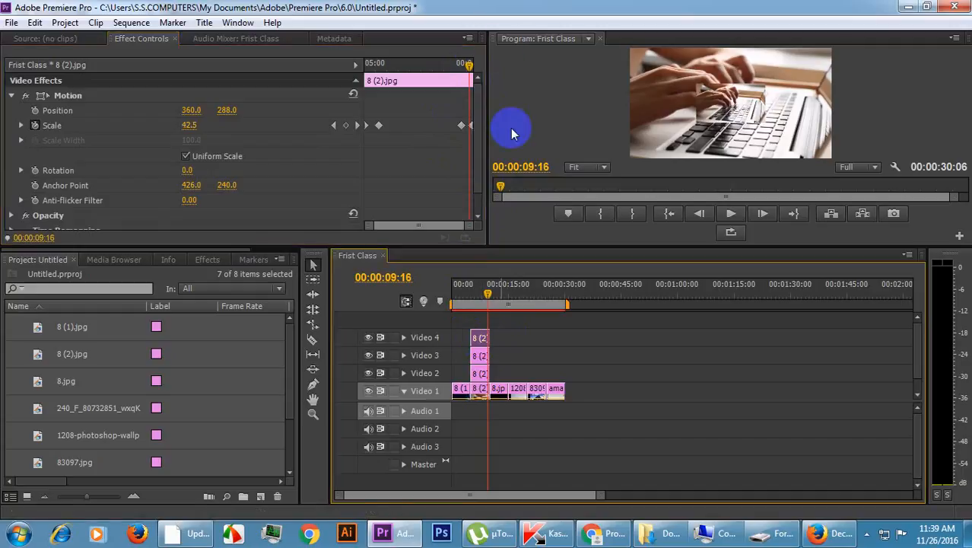
click(470, 124)
key(Delete)
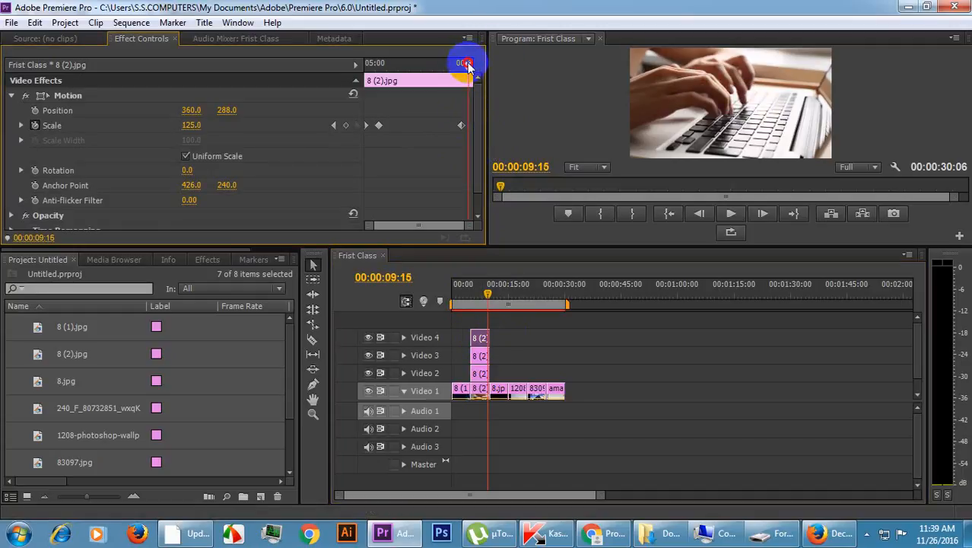
Move the remaining late Scale 125 keyframe of the Video 4 copy of 8 (2).jpg back to 00:00:08:17.
drag(468, 66, 452, 67)
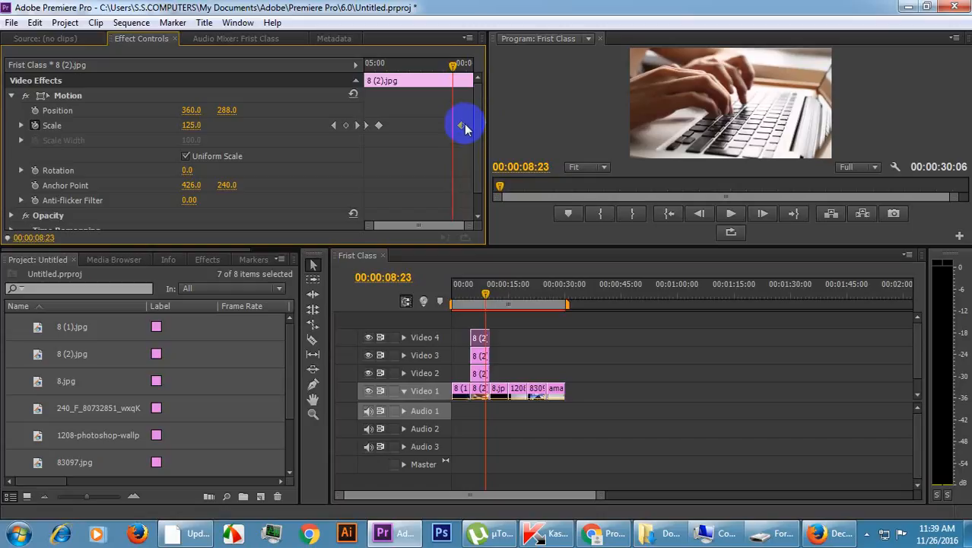
drag(450, 125, 453, 124)
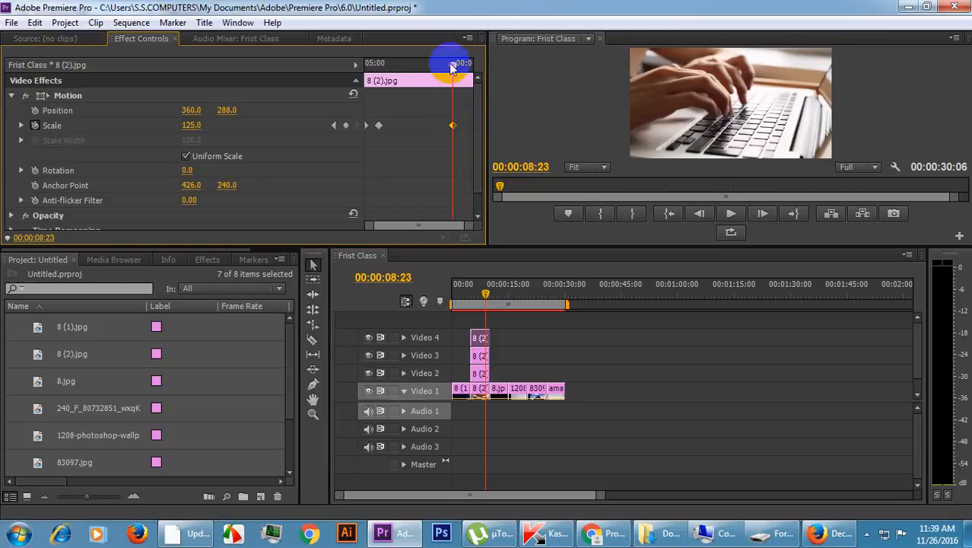
drag(452, 67, 448, 67)
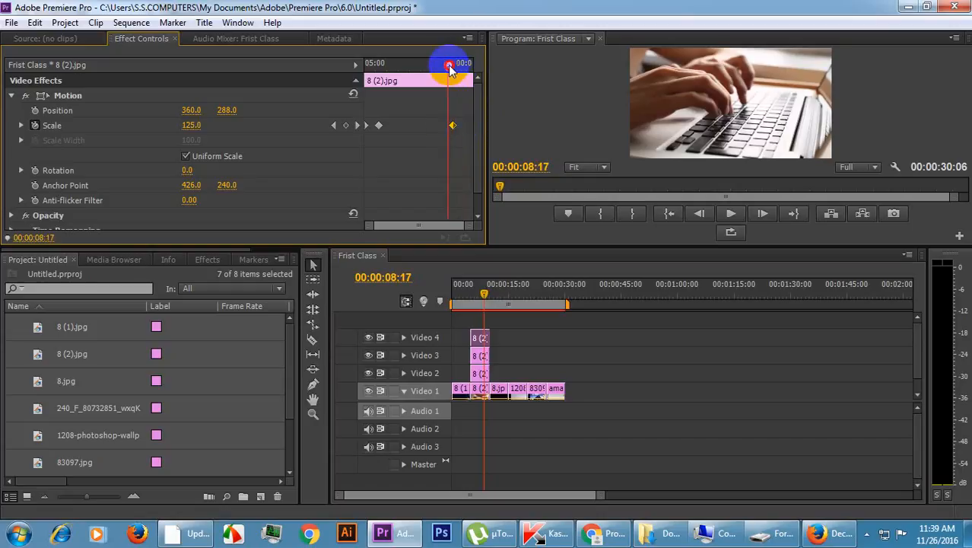
drag(452, 129, 449, 127)
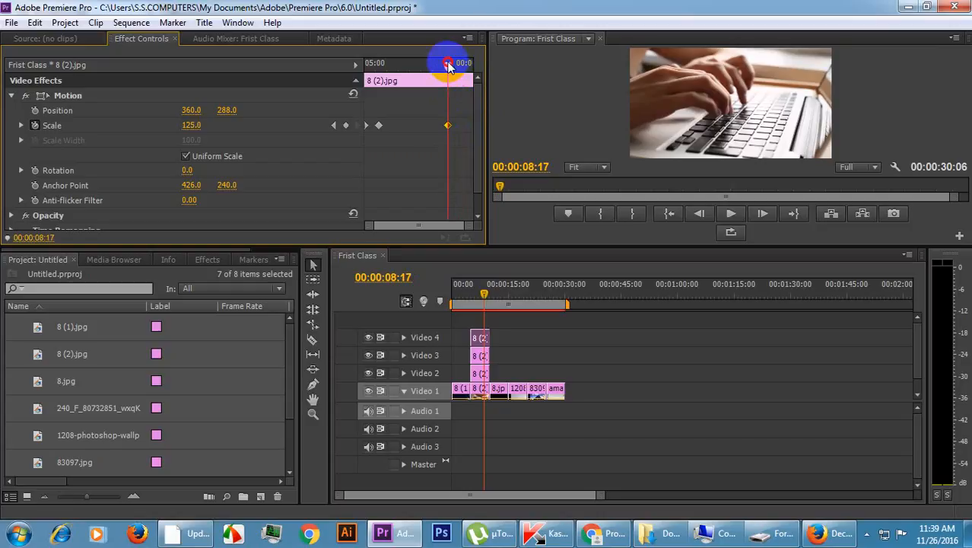
Add a Scale keyframe of 15 at 00:00:09:08 on the Video 4 copy of 8 (2).jpg.
drag(452, 65, 459, 67)
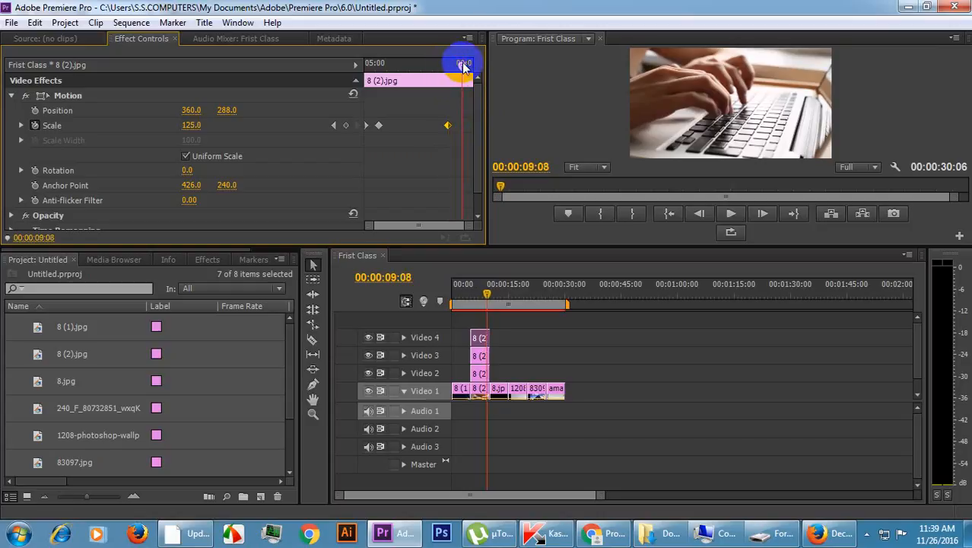
click(192, 125)
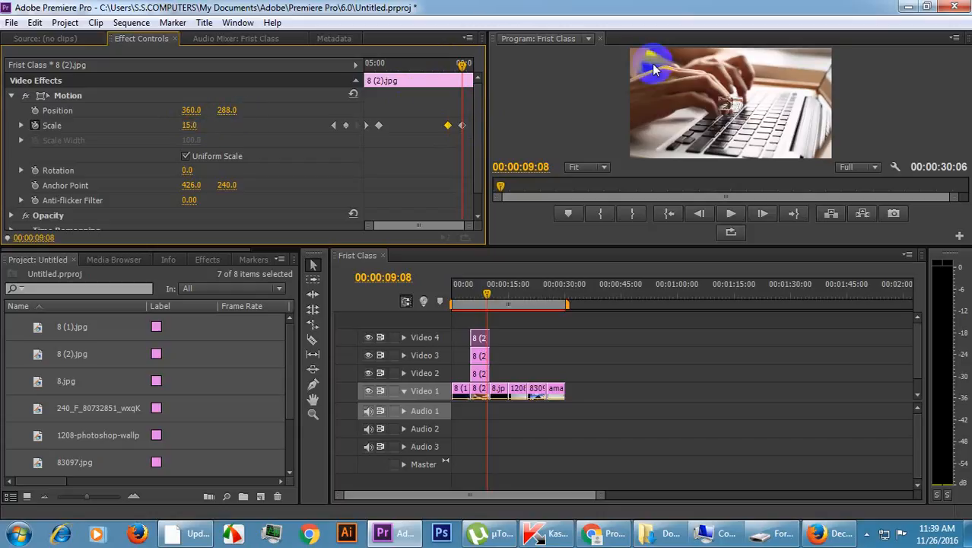
drag(542, 339, 479, 360)
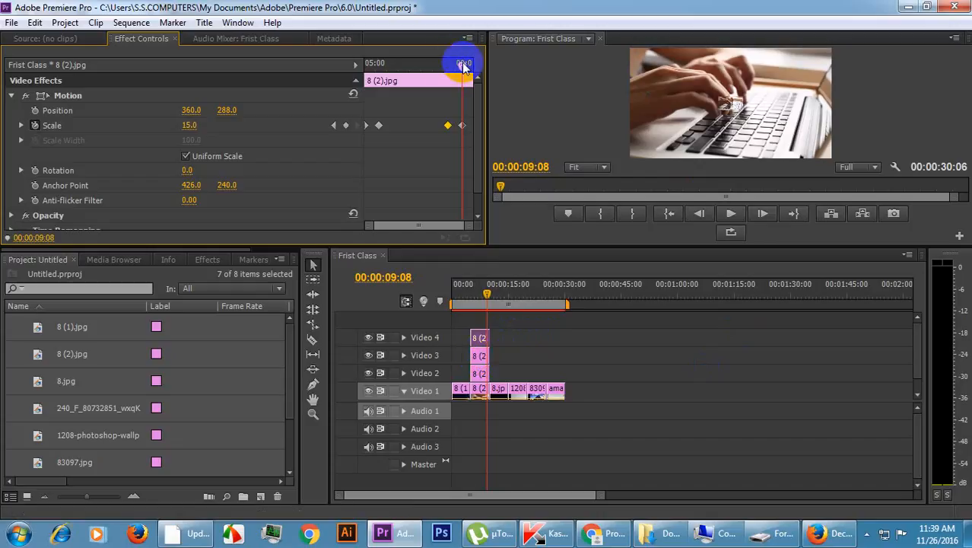
Add a Scale keyframe at 00:00:08:20 on the Video 3 copy of 8 (2).jpg and delete the one following it.
drag(464, 66, 450, 74)
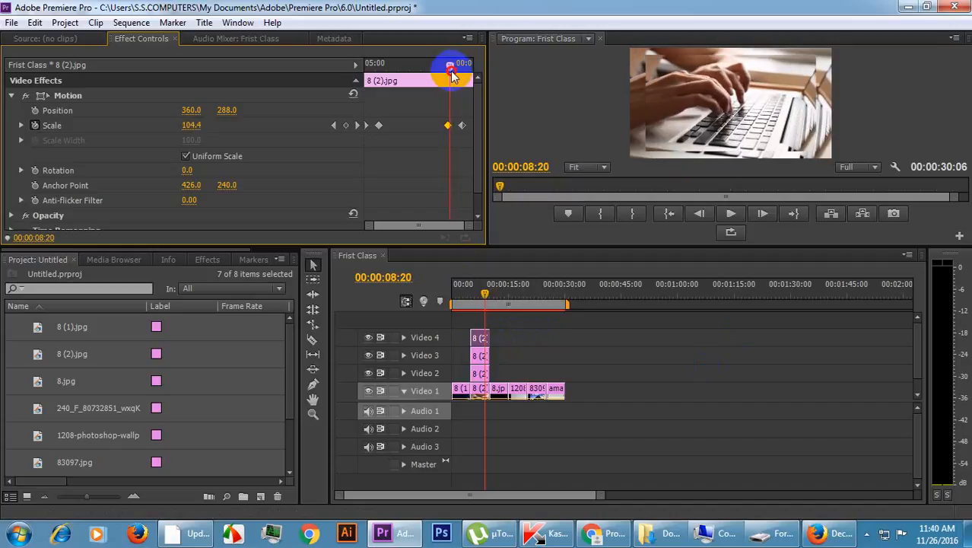
click(481, 361)
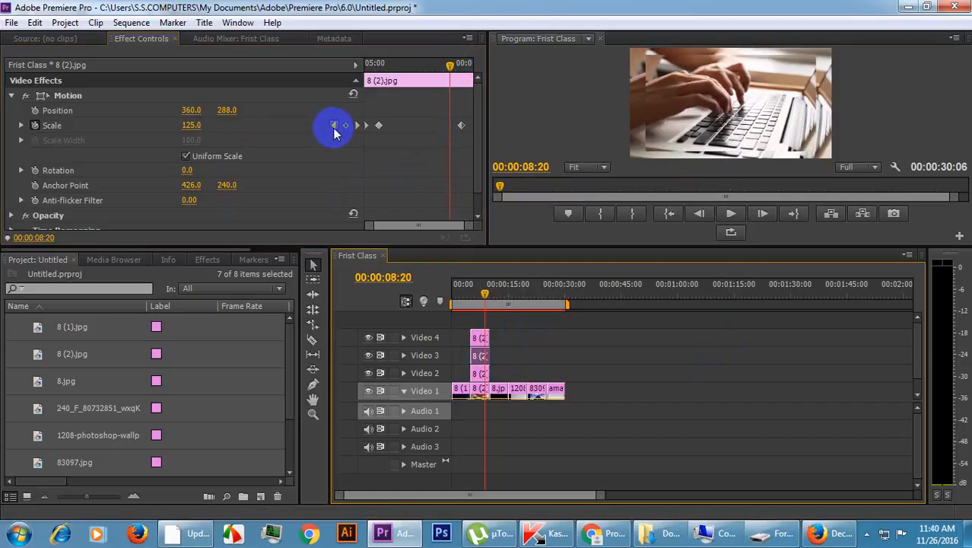
click(348, 127)
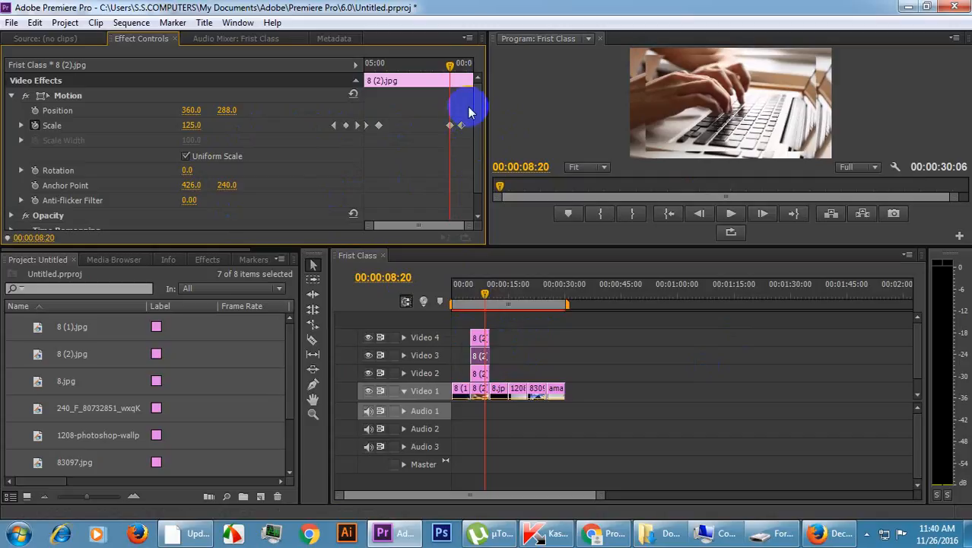
drag(467, 113, 458, 146)
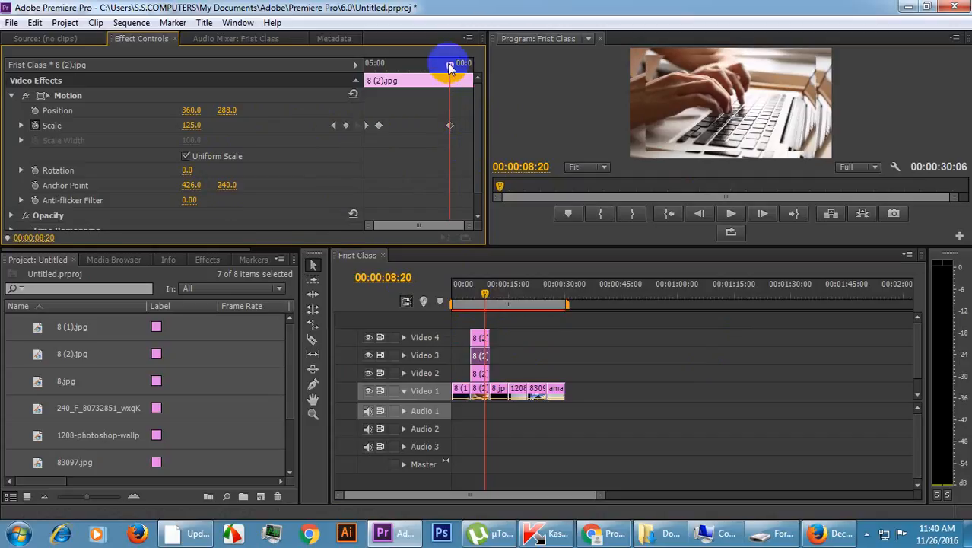
Check the Video 4 copy's zoom-out end, then set Scale to 35 at 00:00:09:12 on the Video 3 copy of 8 (2).jpg.
click(479, 337)
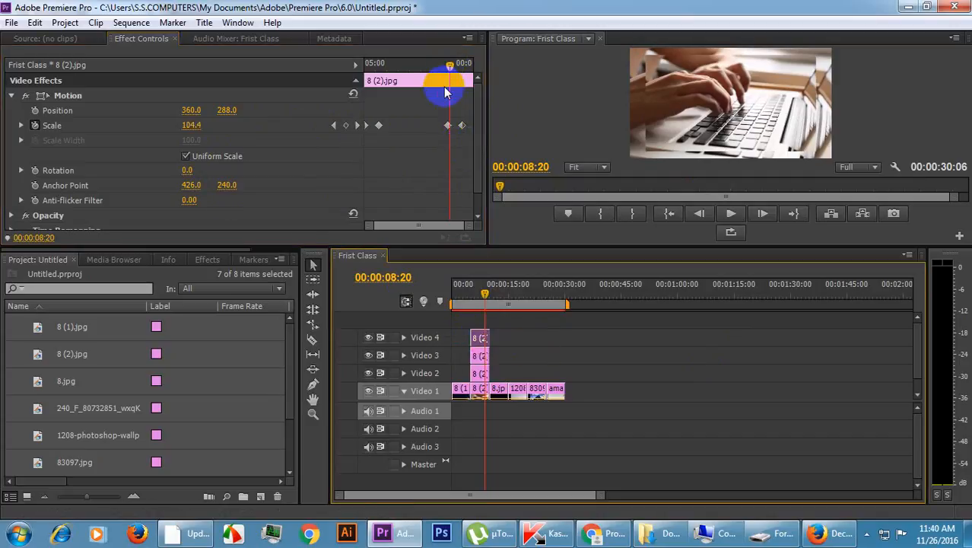
drag(451, 70, 468, 83)
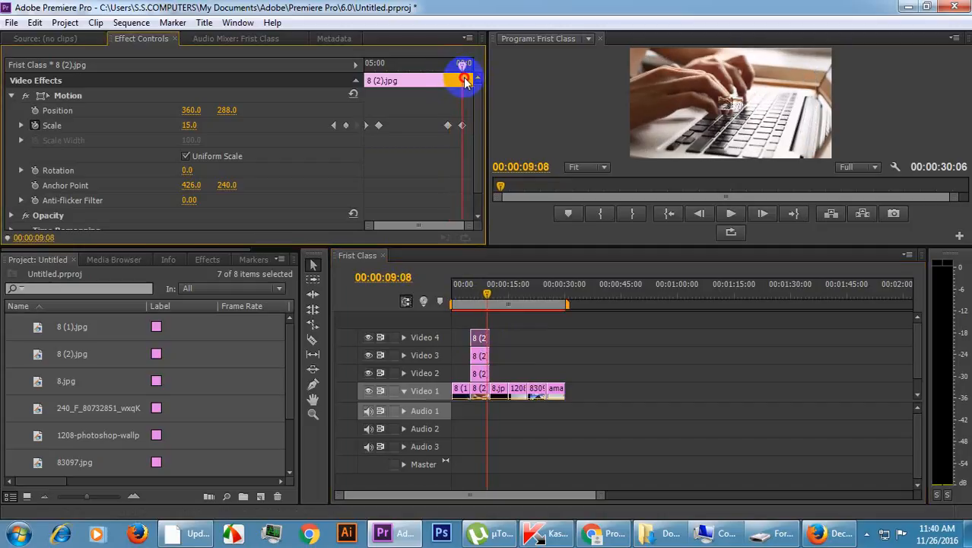
drag(468, 82, 467, 83)
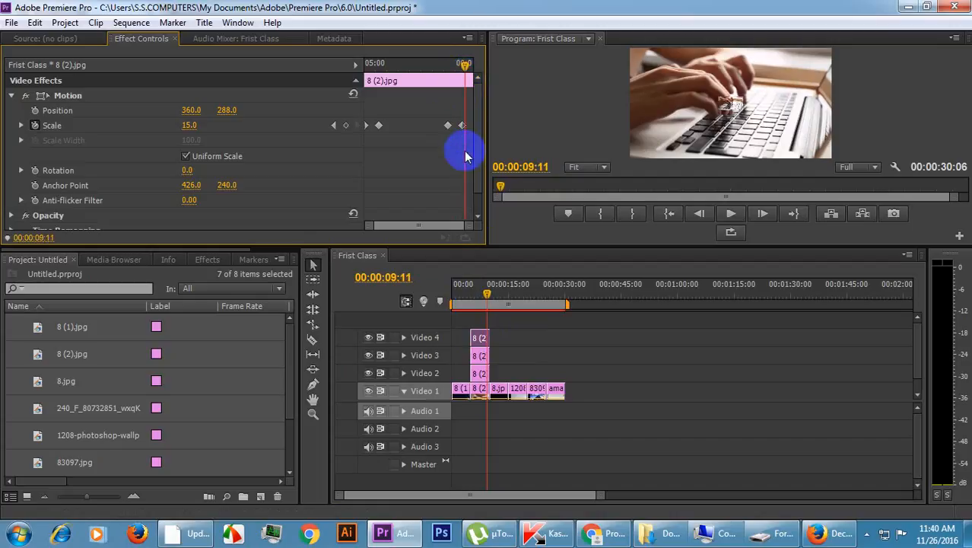
key(Right)
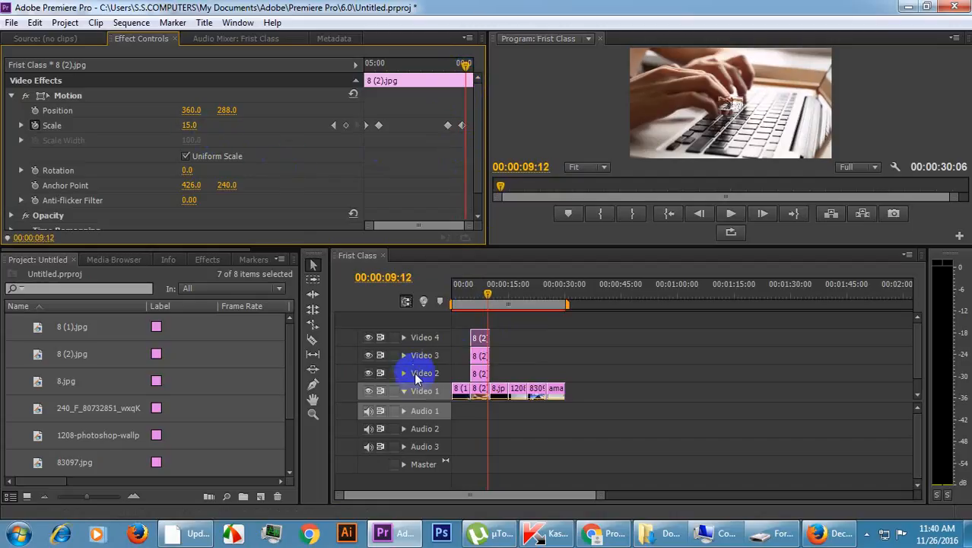
click(480, 357)
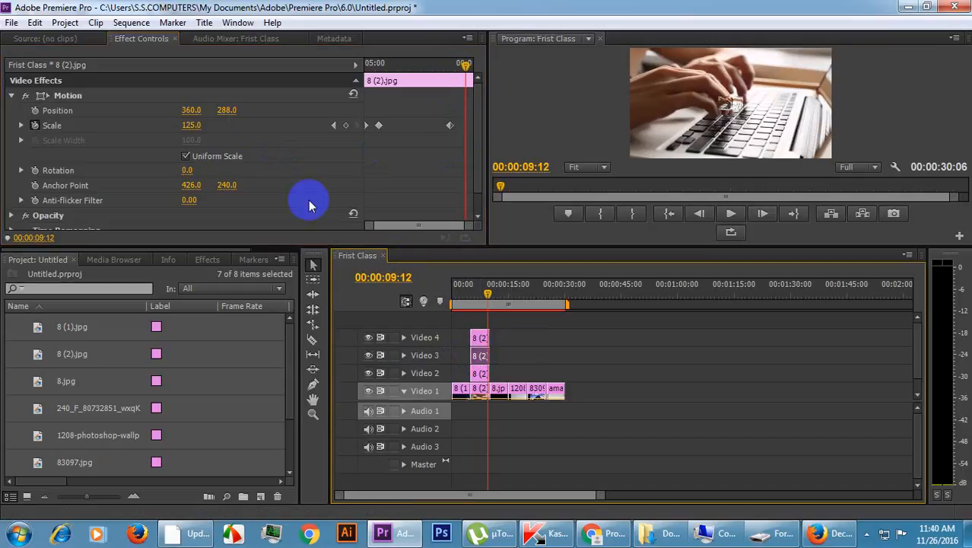
click(191, 125)
text(35)
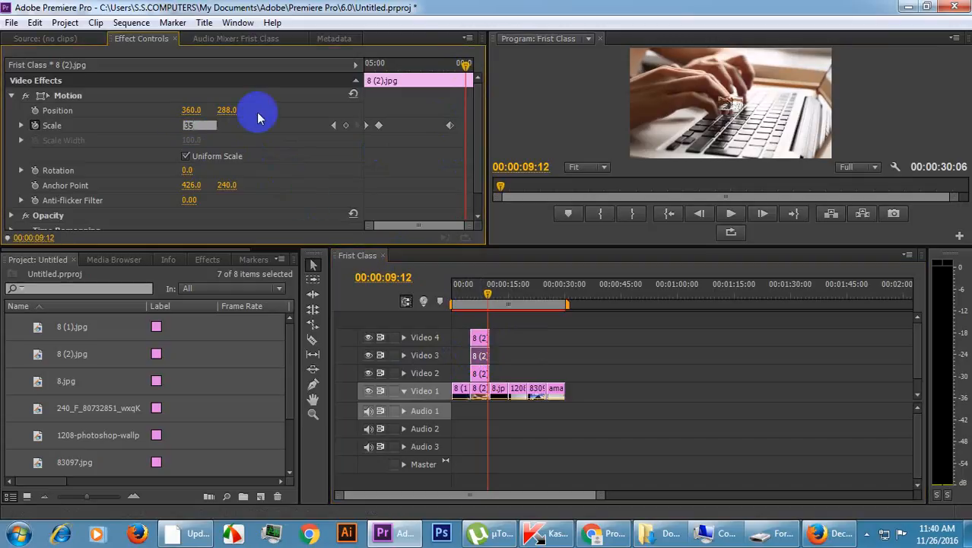
key(Return)
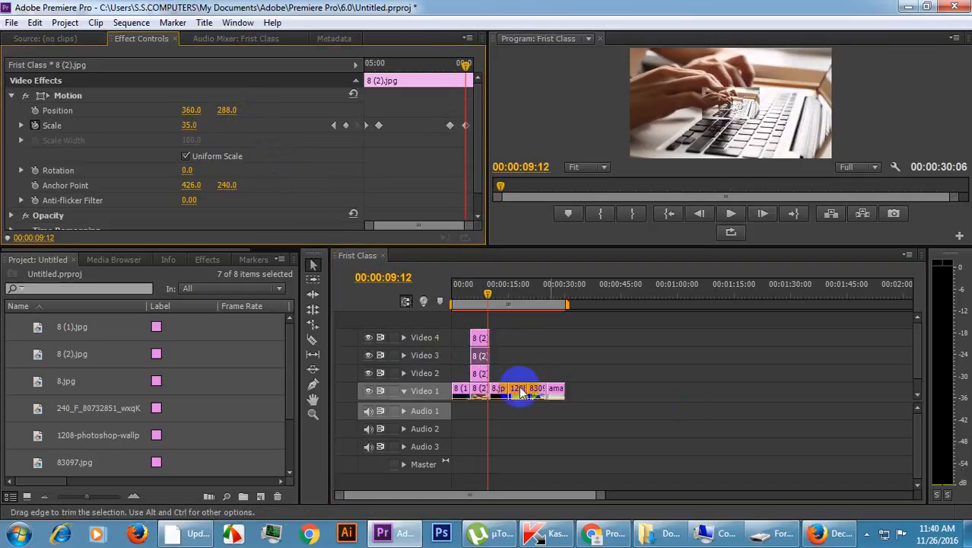
Move the last Scale keyframe of the 8 (2).jpg copy on Video 2 back to 00:00:08:22.
drag(465, 66, 453, 83)
click(479, 373)
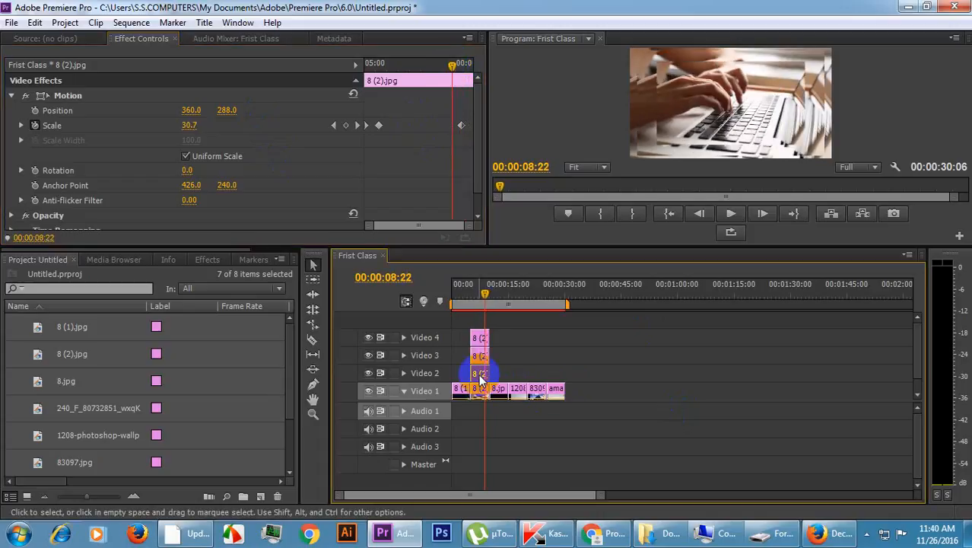
drag(461, 125, 452, 125)
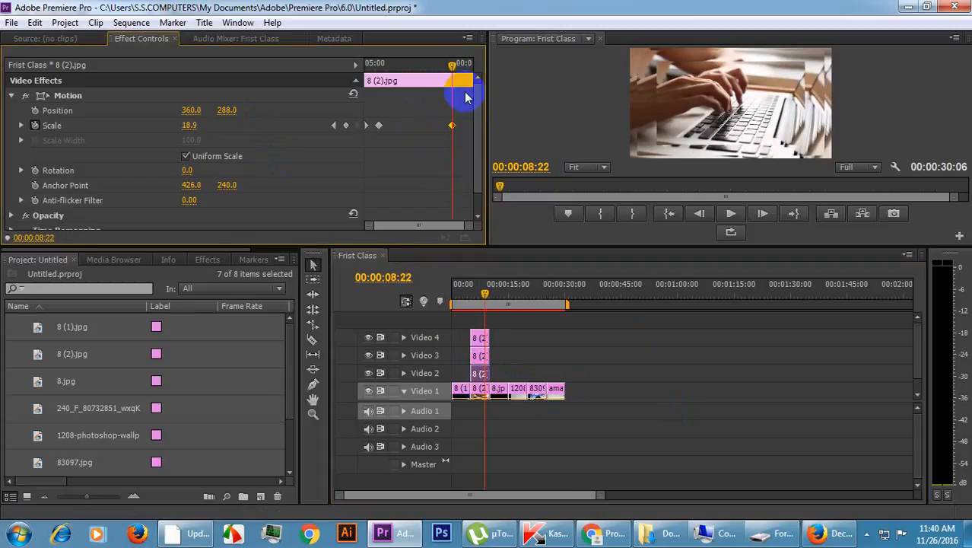
Add an end Scale keyframe at 00:00:09:15 on the Video 2 copy of 8 (2).jpg, trying 55 before setting it to 0.
drag(454, 68, 466, 69)
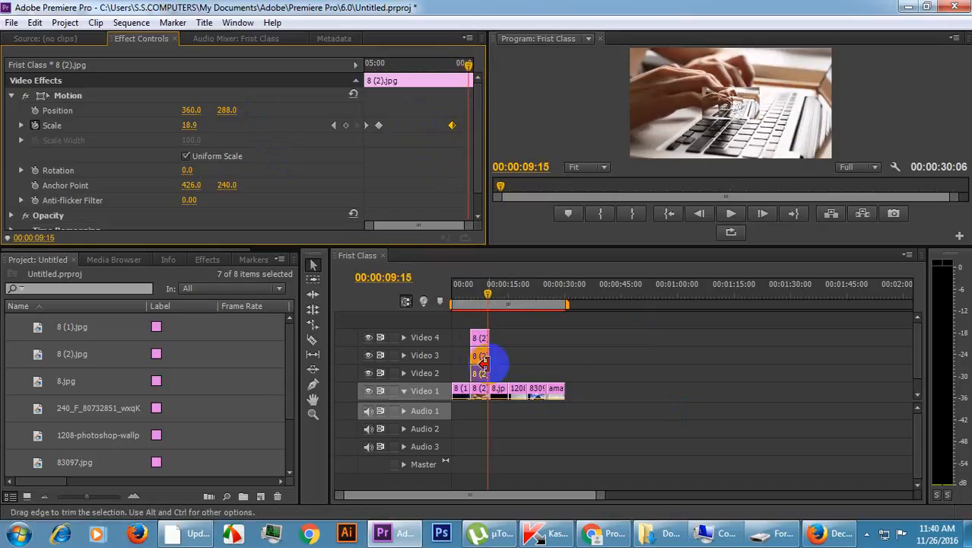
click(481, 335)
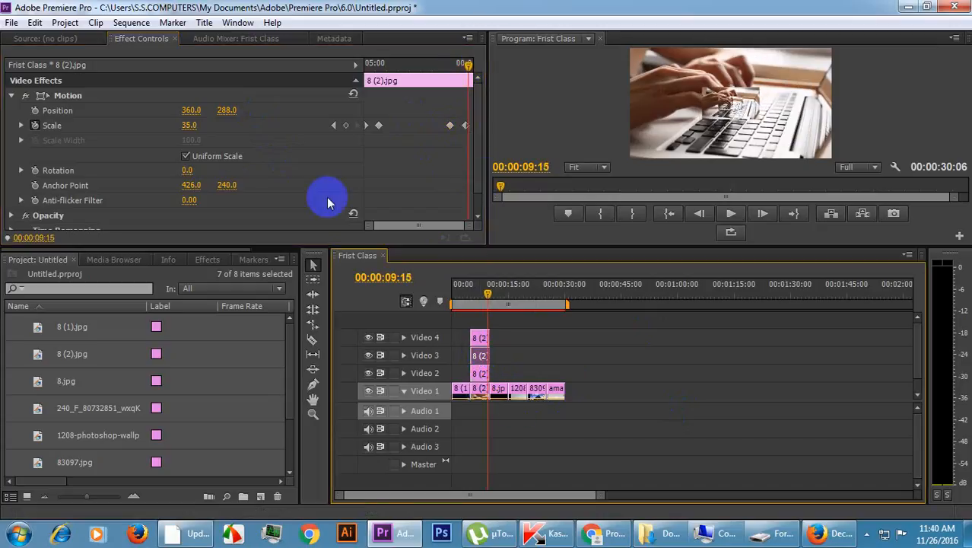
click(480, 373)
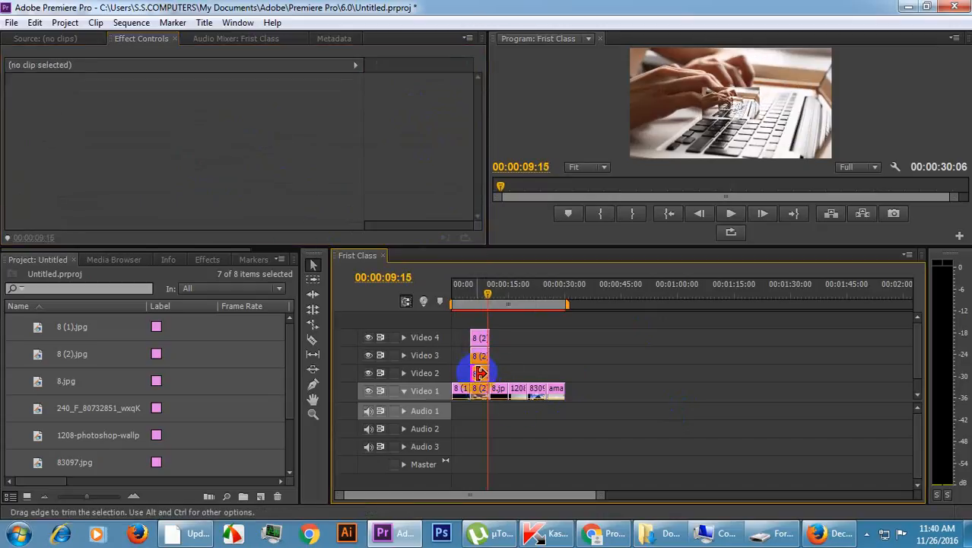
click(480, 373)
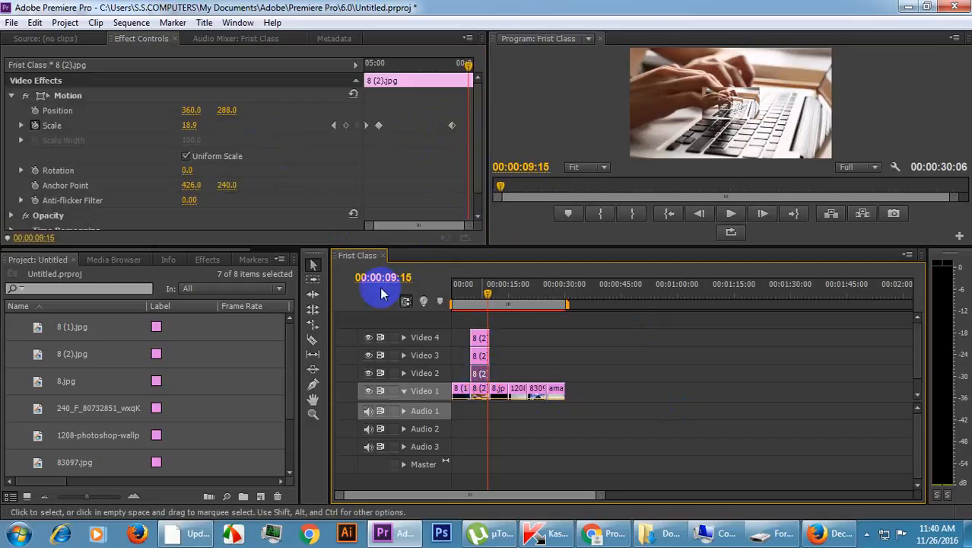
click(189, 126)
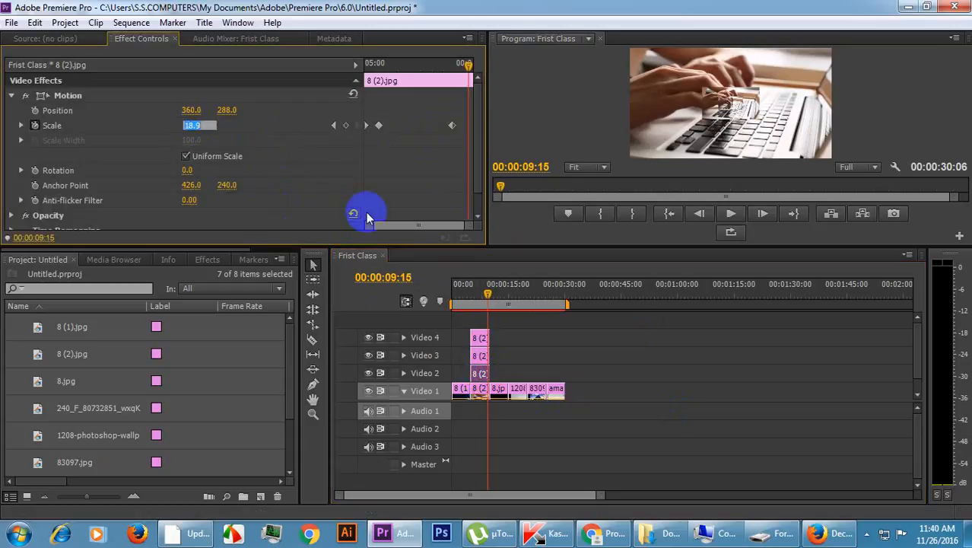
text(55)
key(Return)
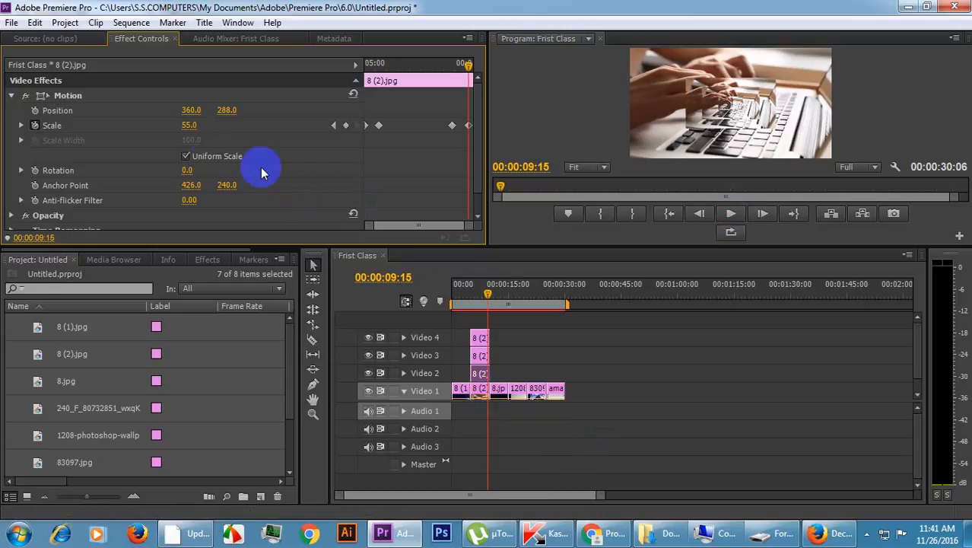
click(198, 124)
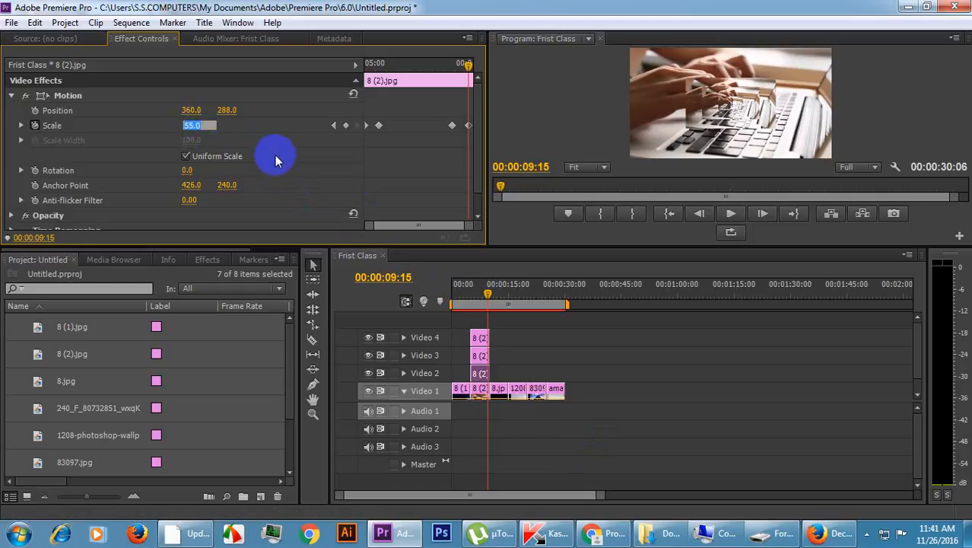
key(Return)
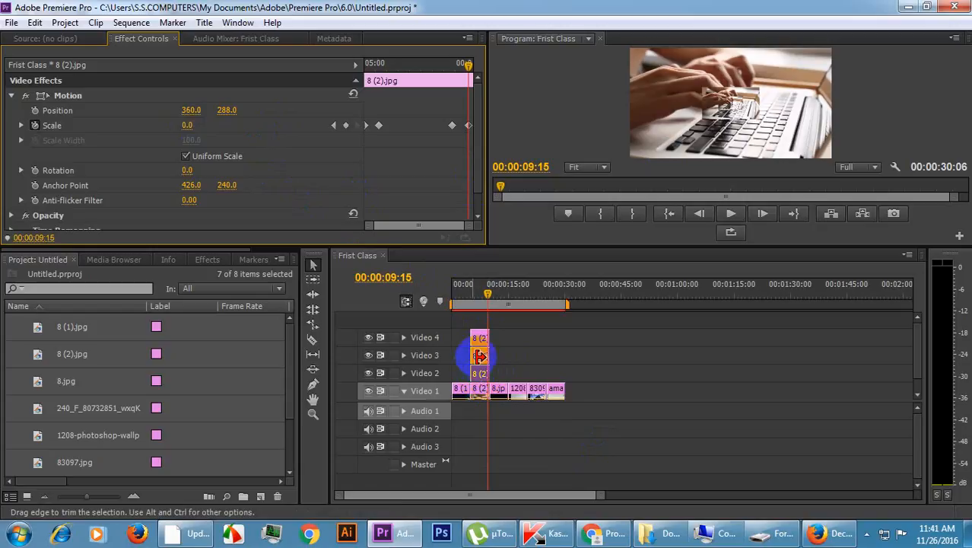
Replace the Video 4 copy's Scale 15 end keyframe with a Scale keyframe of 0 at 00:00:09:09.
click(479, 360)
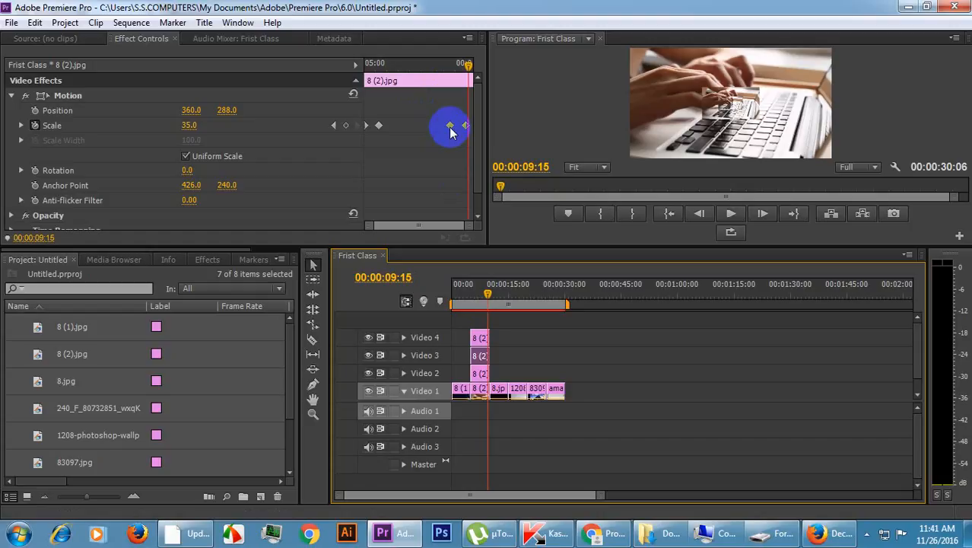
click(480, 341)
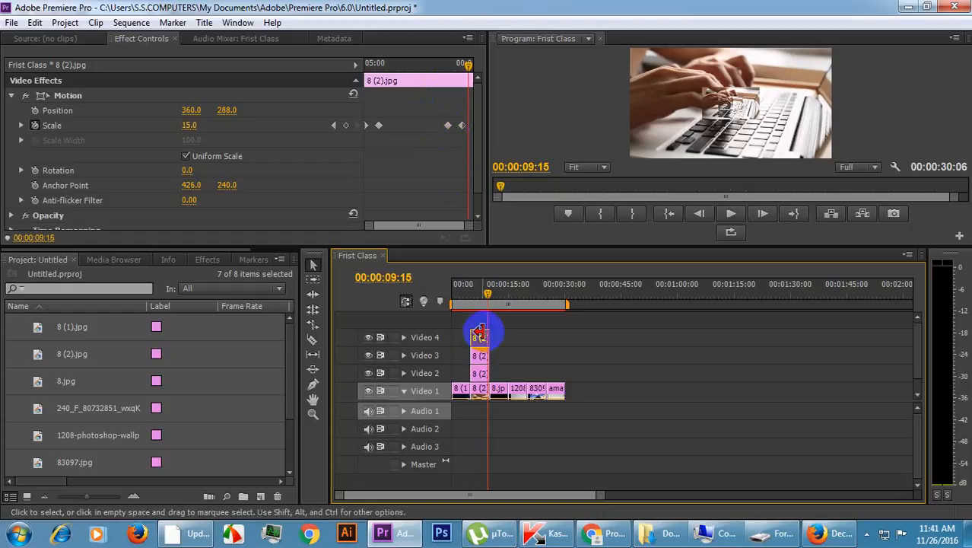
drag(469, 67, 465, 95)
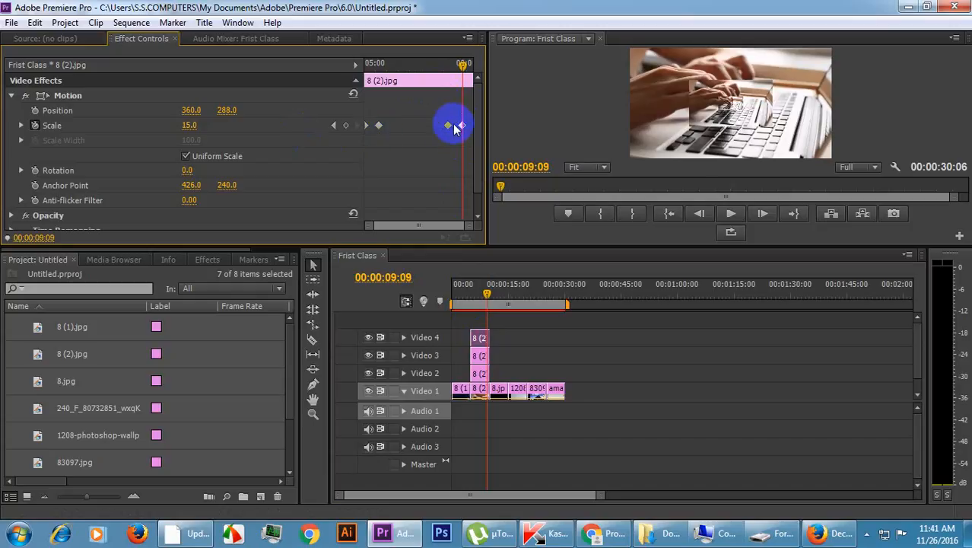
key(Delete)
click(192, 126)
text(0)
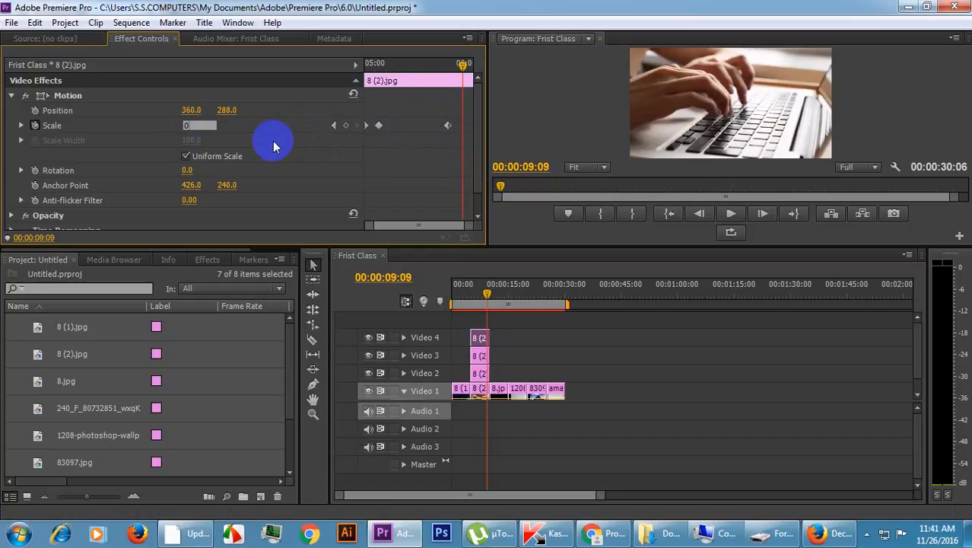
click(396, 175)
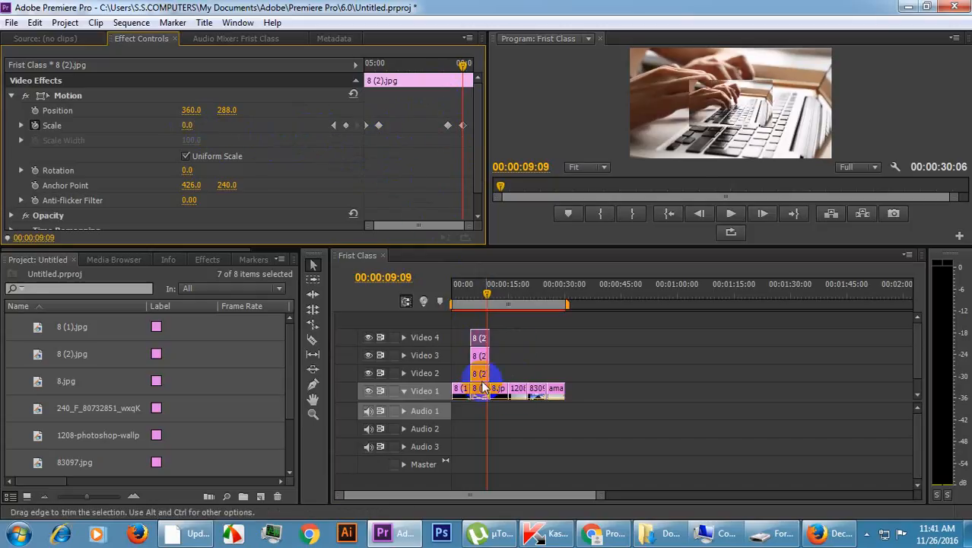
Replace the Scale 35 end keyframe on the Video 3 copy of 8 (2).jpg with a Scale keyframe of 0 at 00:00:09:13.
click(479, 356)
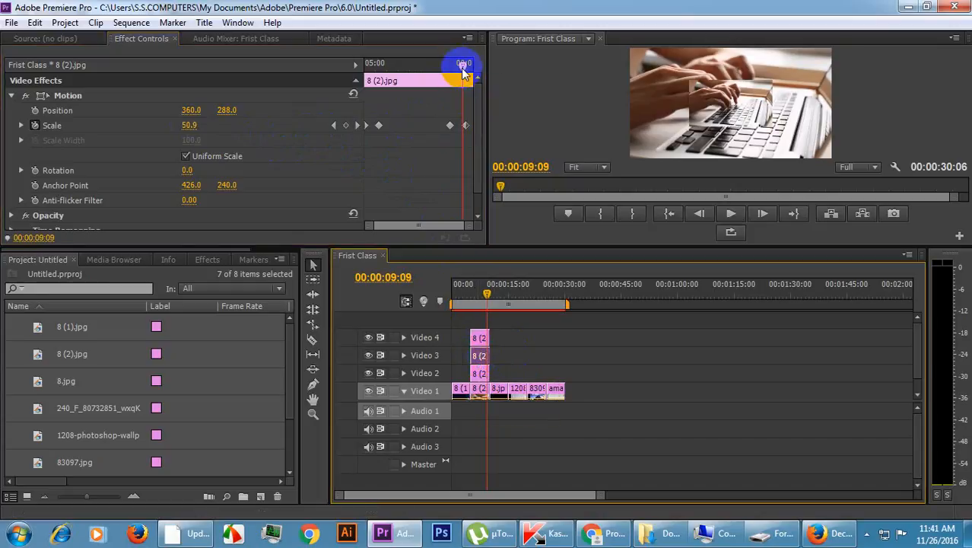
drag(463, 65, 467, 67)
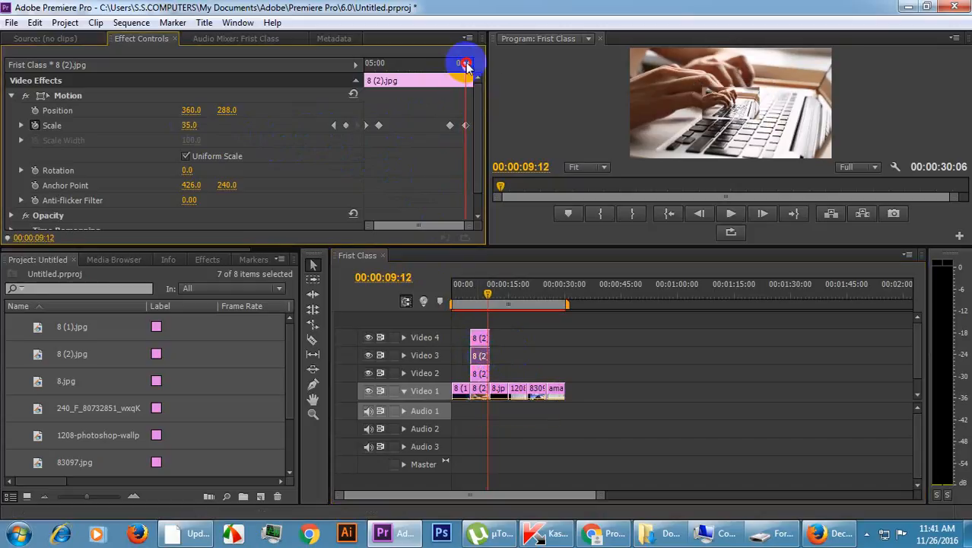
click(466, 116)
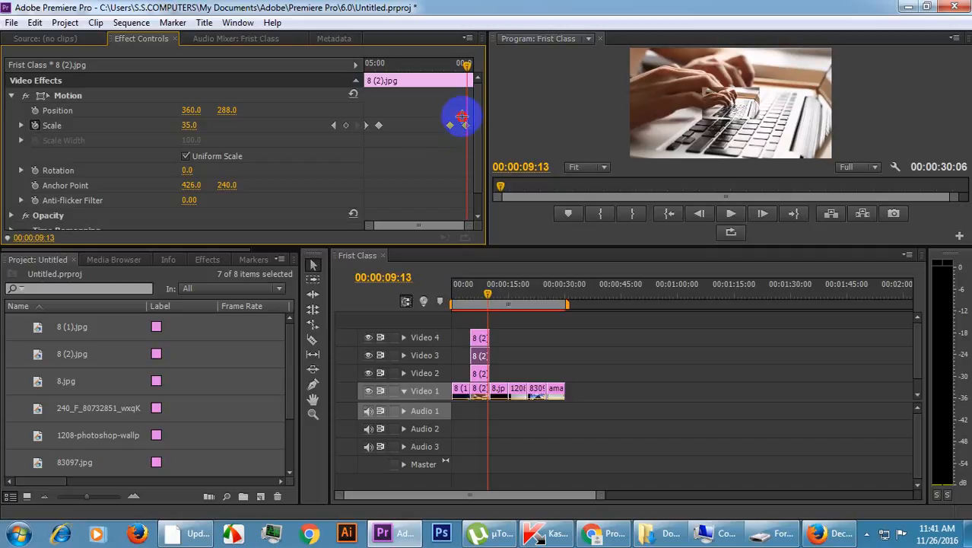
drag(469, 124, 473, 137)
key(Delete)
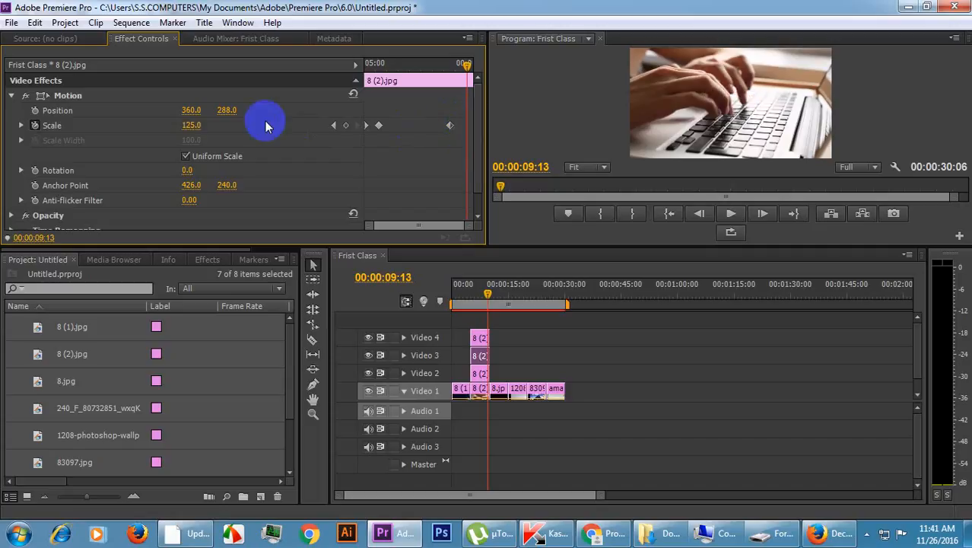
click(186, 125)
text(0)
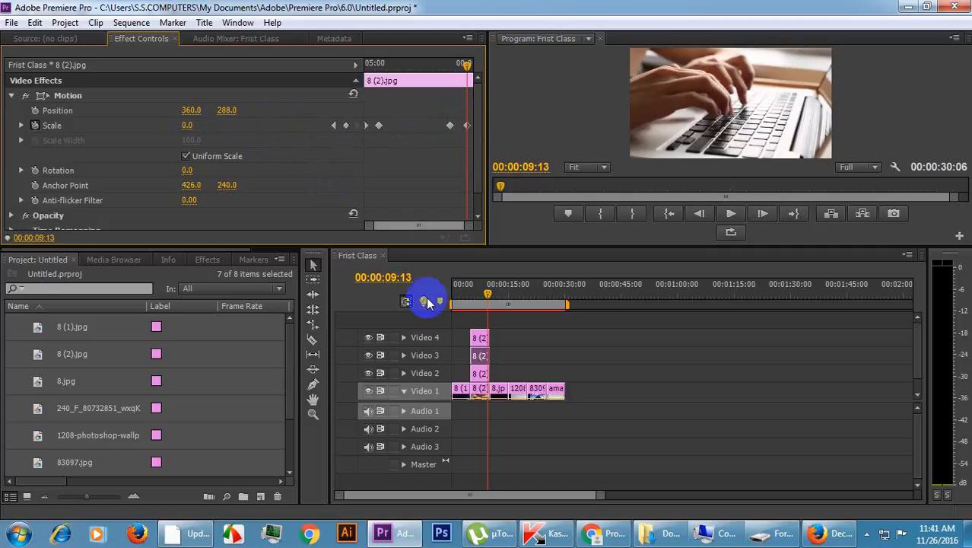
Examine the end Scale keyframe on the Video 2 copy of 8 (2).jpg and compare it with the Video 1 clip's keyframes.
click(480, 374)
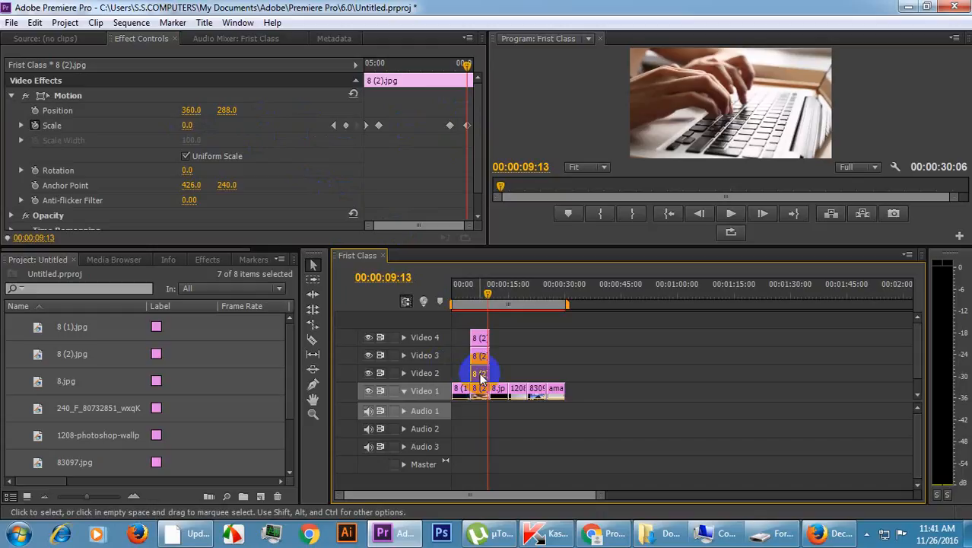
click(470, 66)
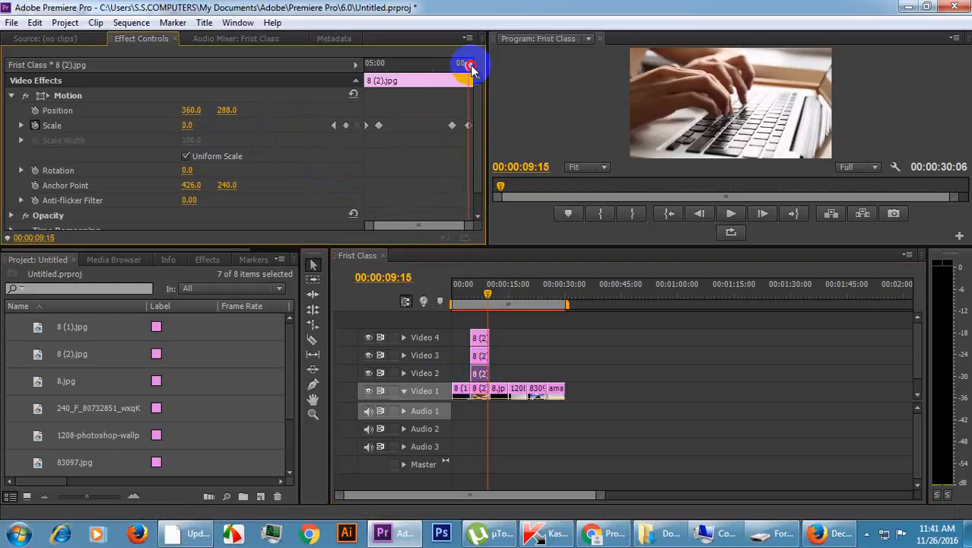
click(471, 66)
drag(463, 116, 476, 140)
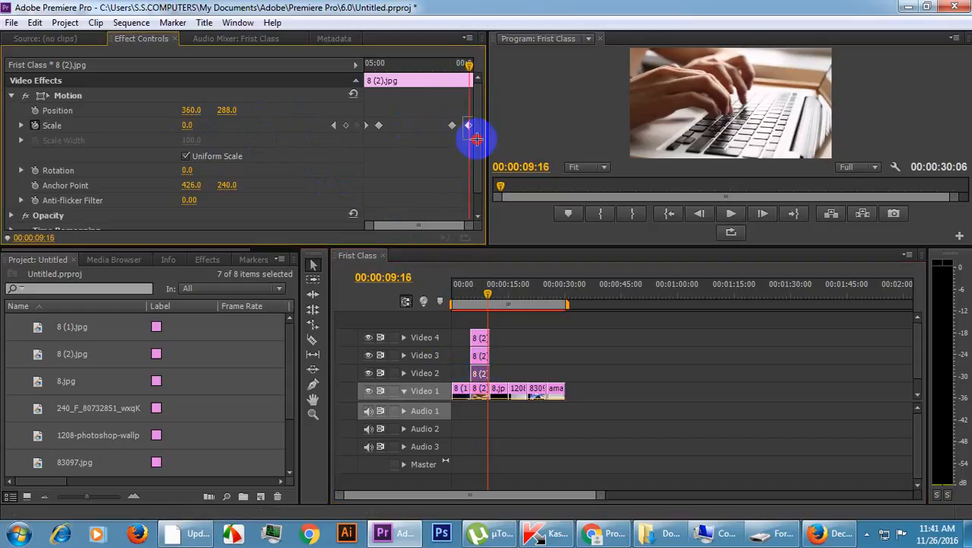
click(484, 395)
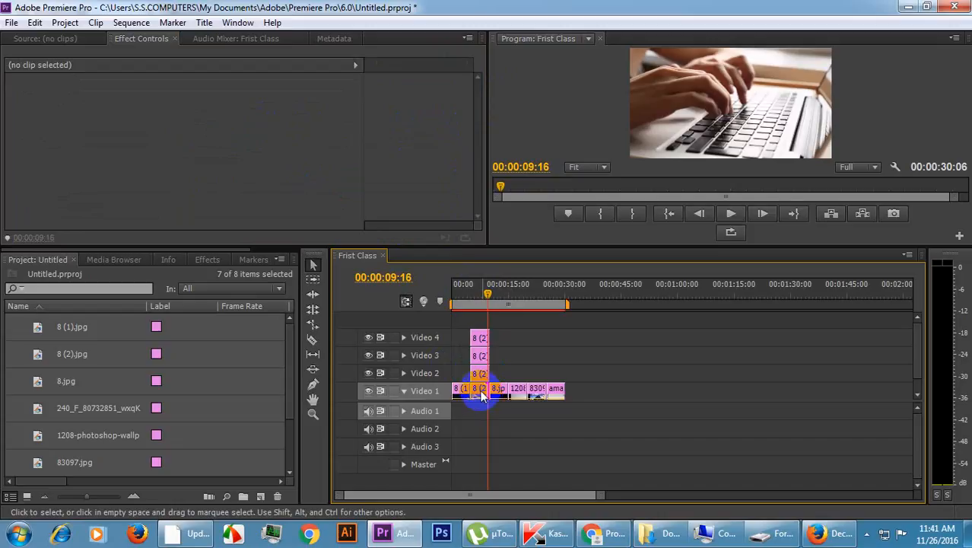
click(482, 392)
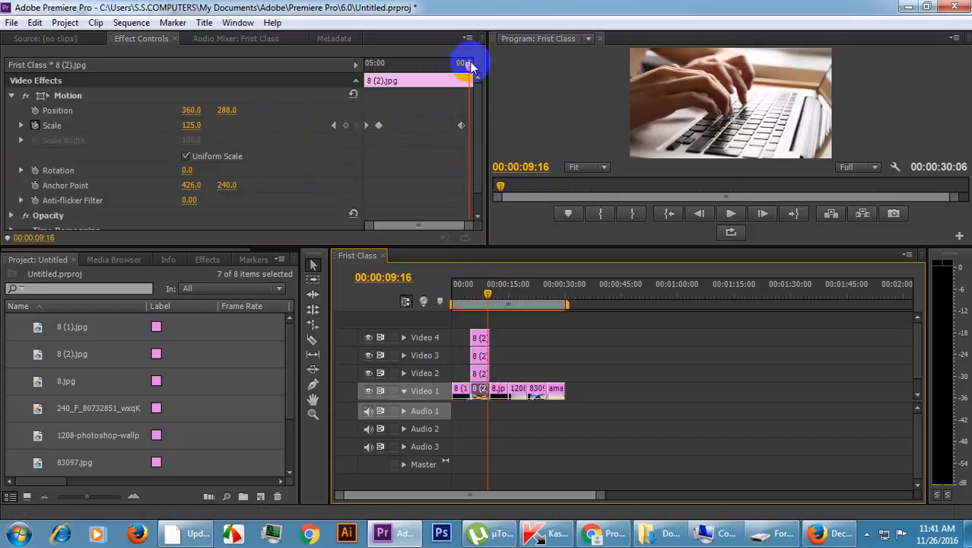
click(480, 374)
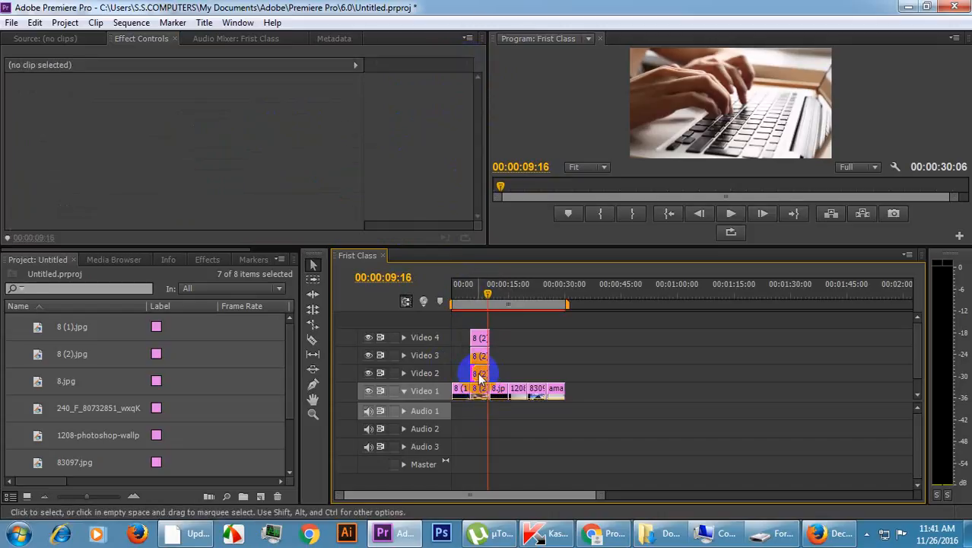
Move the last Scale keyframe of the 8 (2).jpg clip on Video 1 back to 00:00:08:24.
click(482, 378)
click(465, 67)
drag(466, 67, 454, 72)
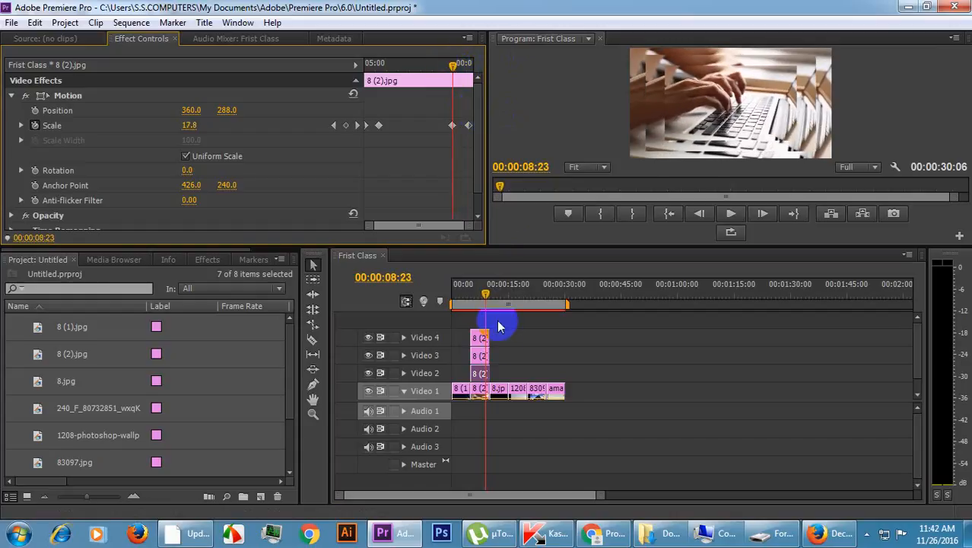
click(481, 387)
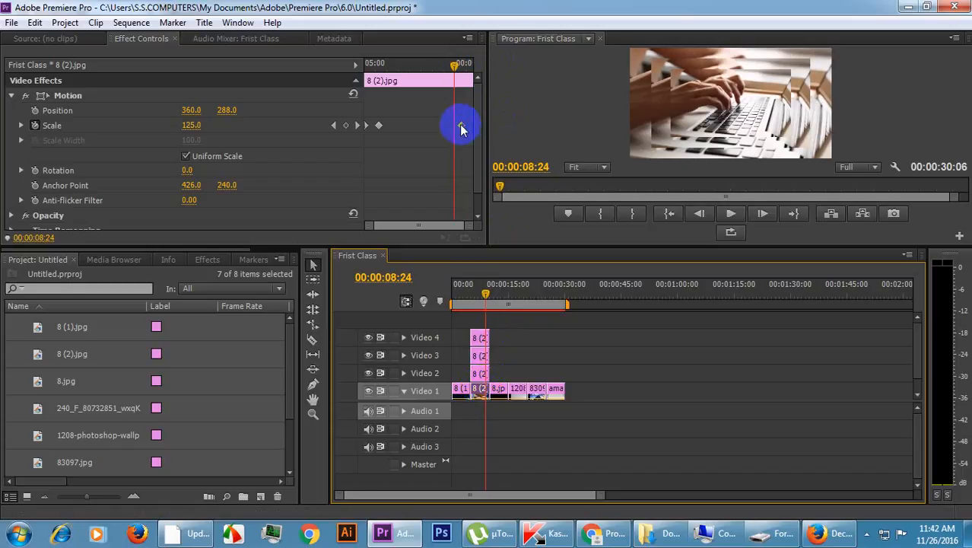
Add an end Scale keyframe of 0 at 00:00:09:18 on the Video 1 clip of 8 (2).jpg.
drag(454, 66, 469, 70)
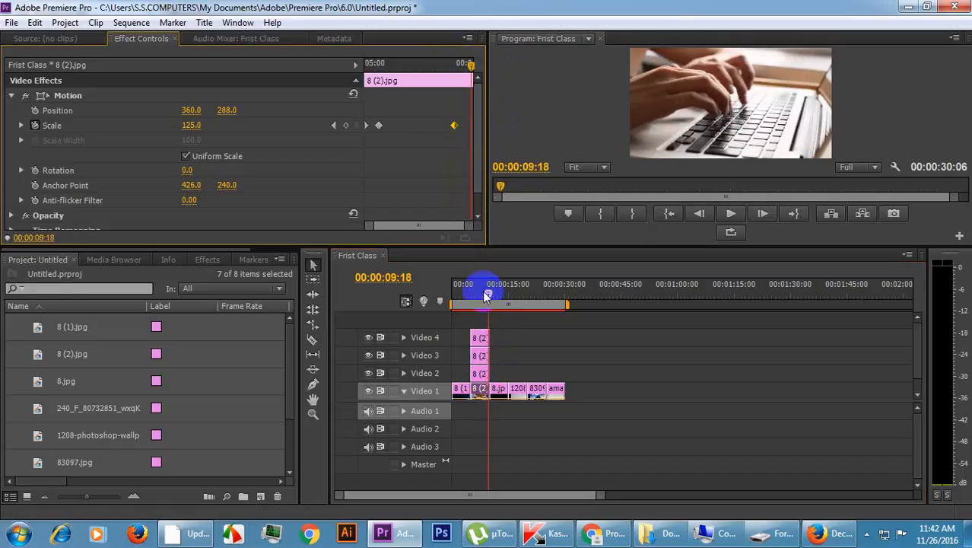
click(478, 373)
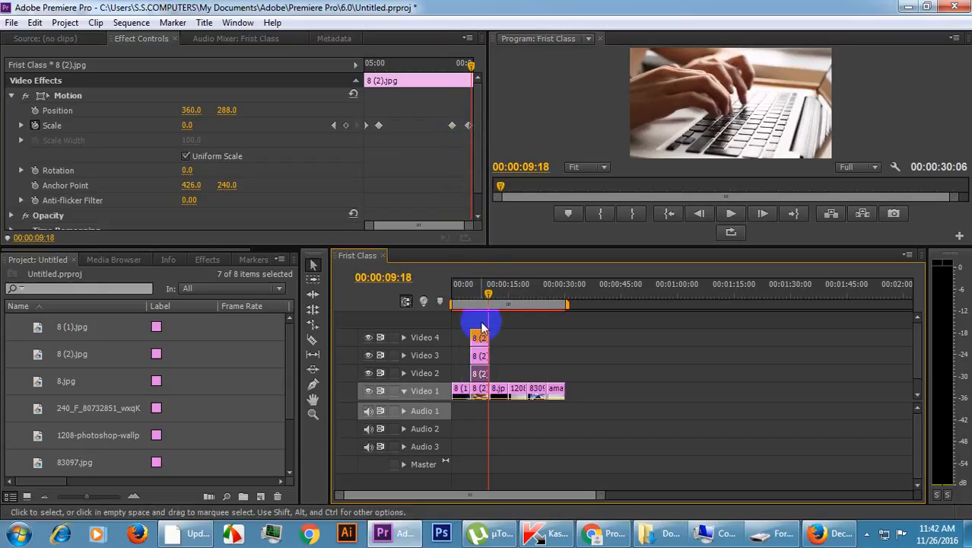
click(478, 391)
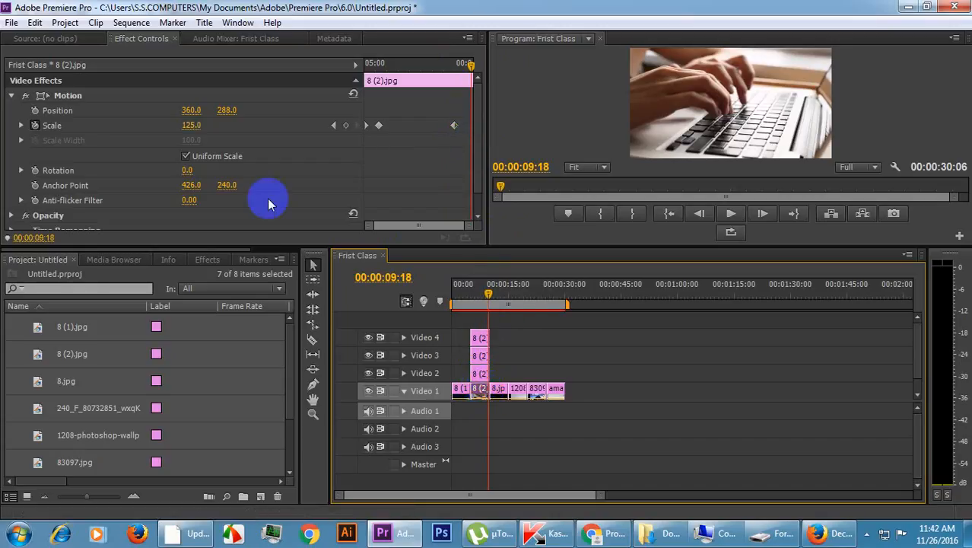
click(194, 126)
key(Return)
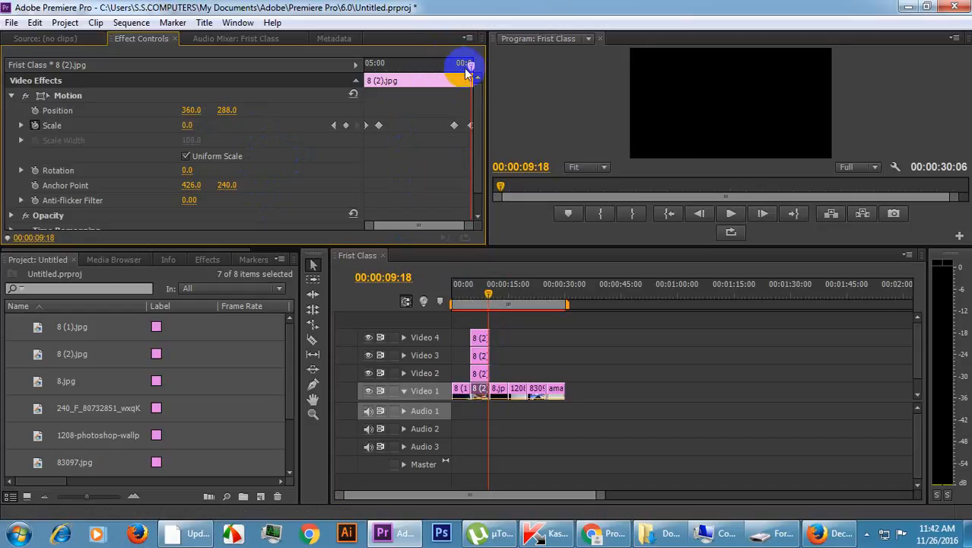
Play the sequence from 00:00:05:01 to preview the layered zoom of the 8 (2).jpg clips.
drag(456, 68, 332, 67)
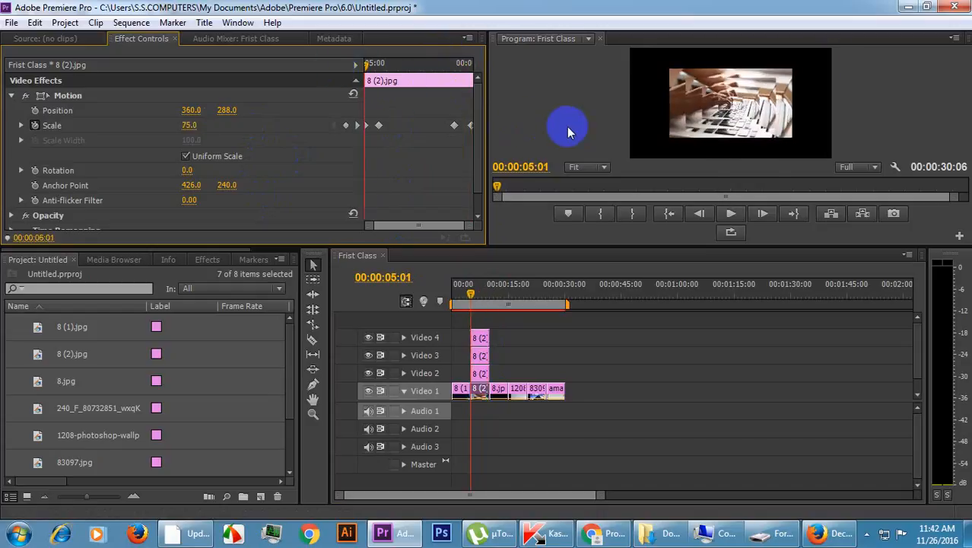
key(space)
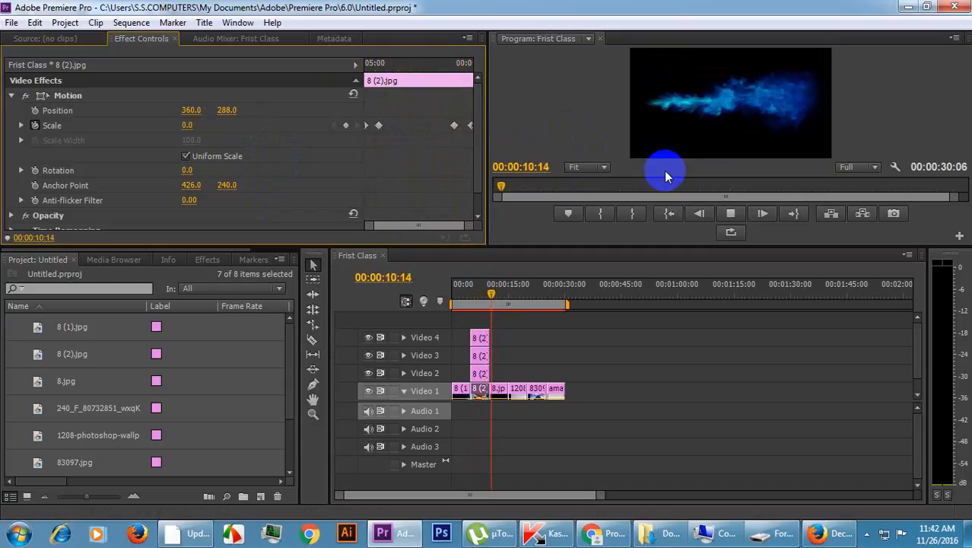
key(space)
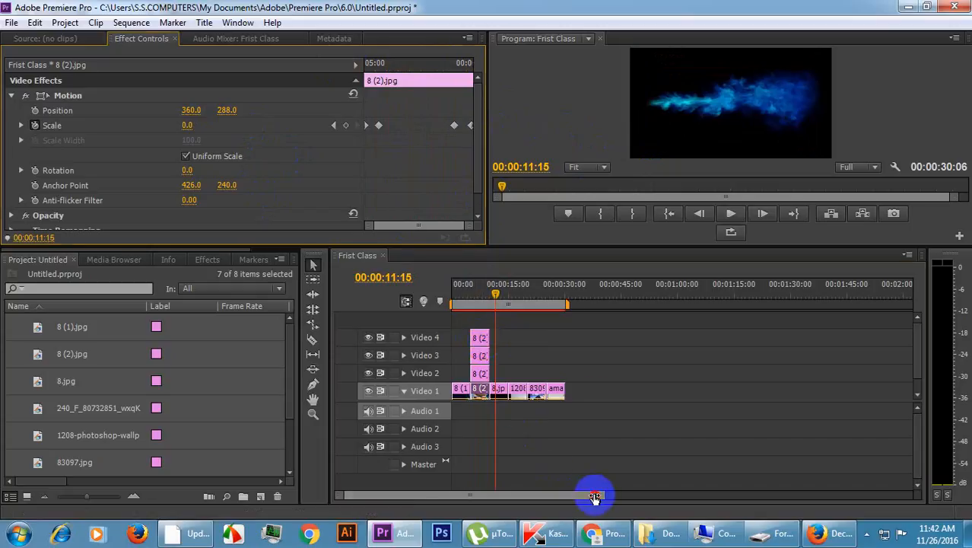
Check the Scale keyframe that starts the zoom-out on the Video 4 copy of 8 (2).jpg, stepping to 00:00:08:17.
drag(601, 496, 531, 487)
click(558, 284)
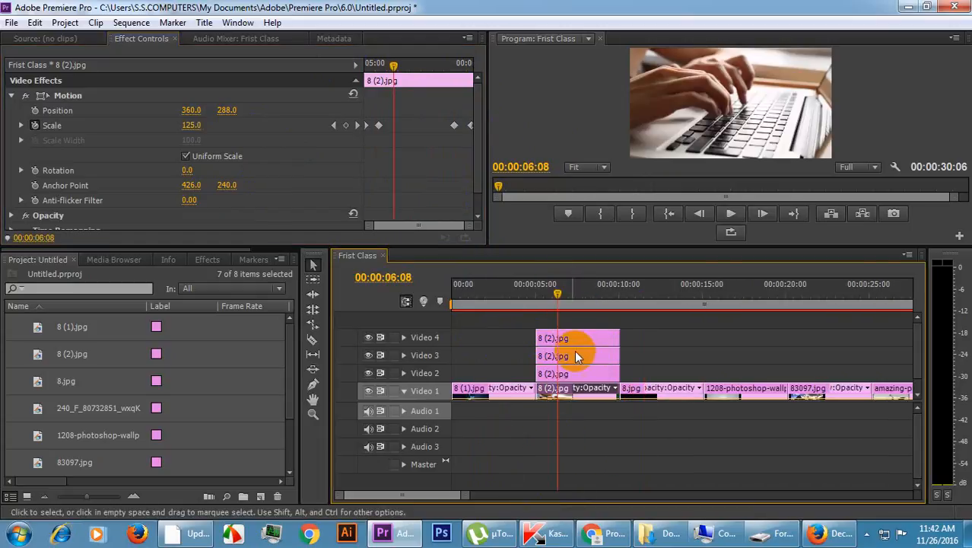
click(578, 342)
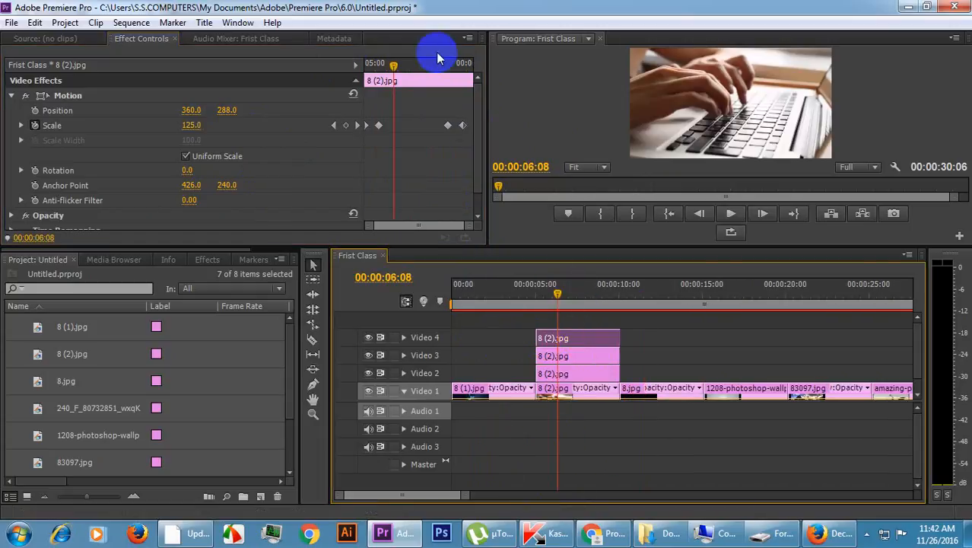
click(447, 64)
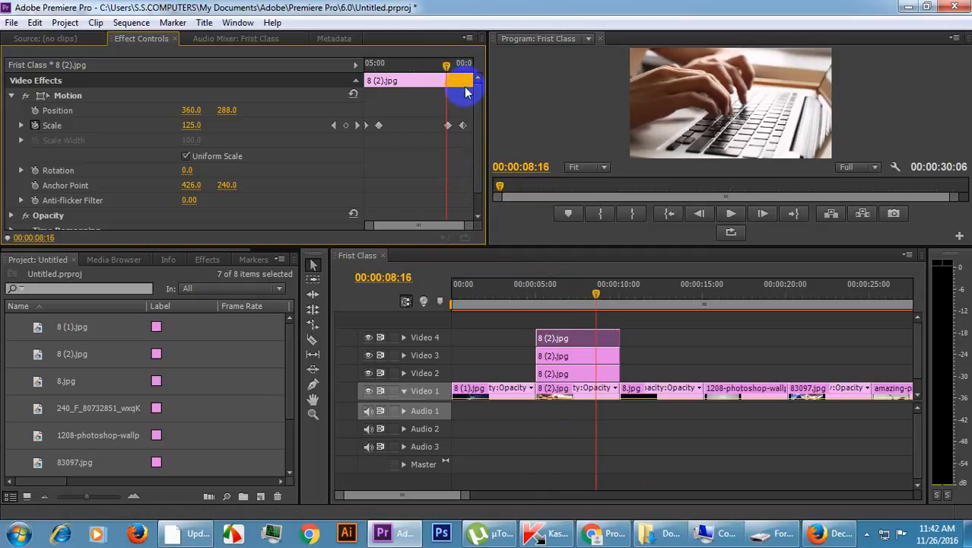
key(Right)
key(Right)
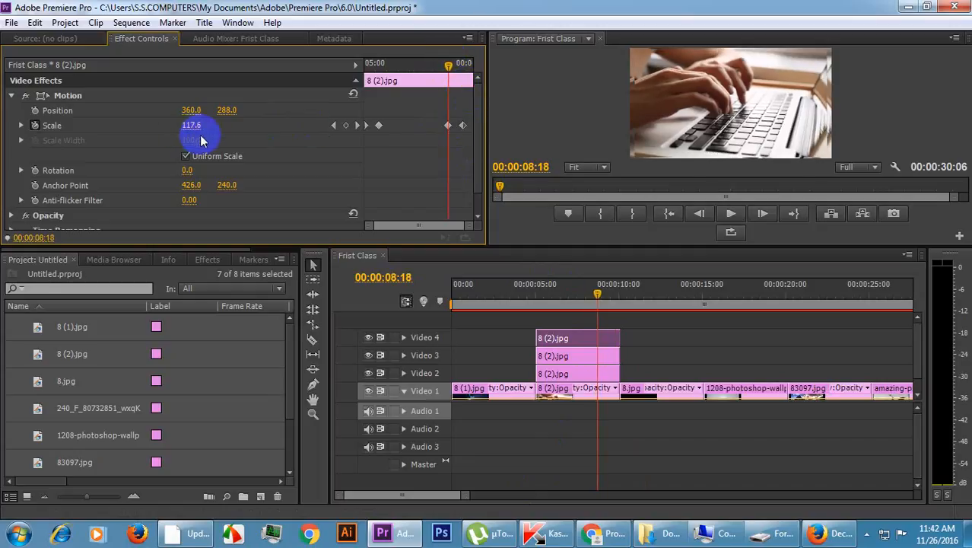
key(Left)
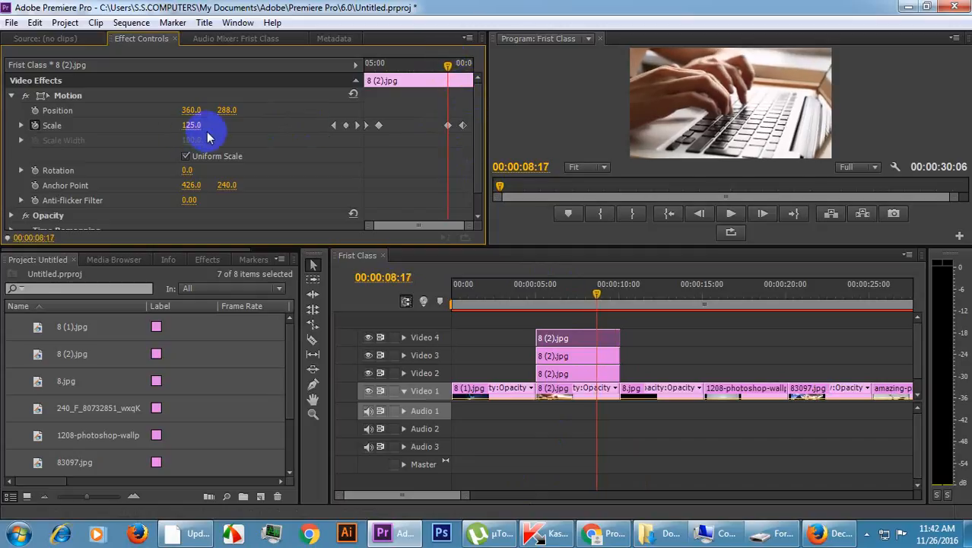
Check the Scale keyframe that starts the zoom-out on the Video 3 copy of 8 (2).jpg, stepping to 00:00:08:20.
click(561, 350)
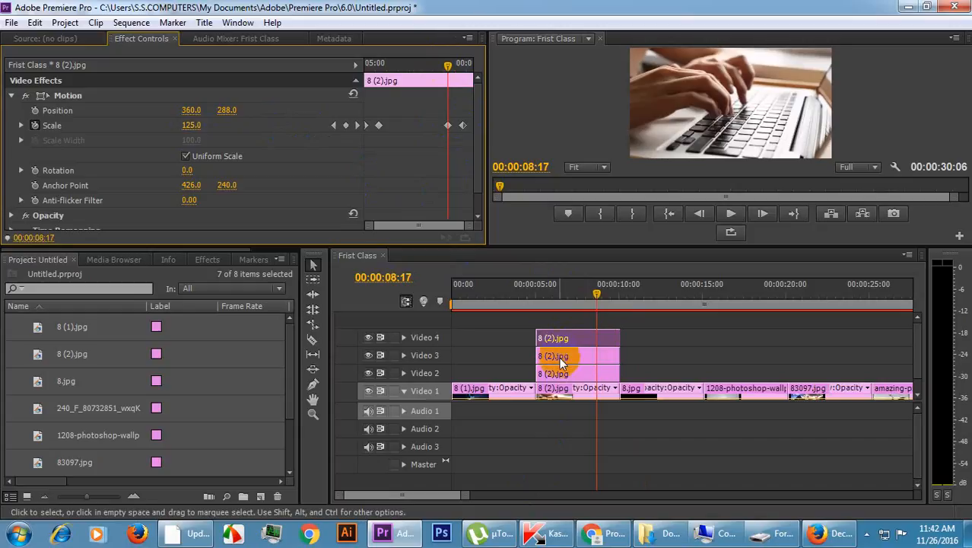
click(560, 360)
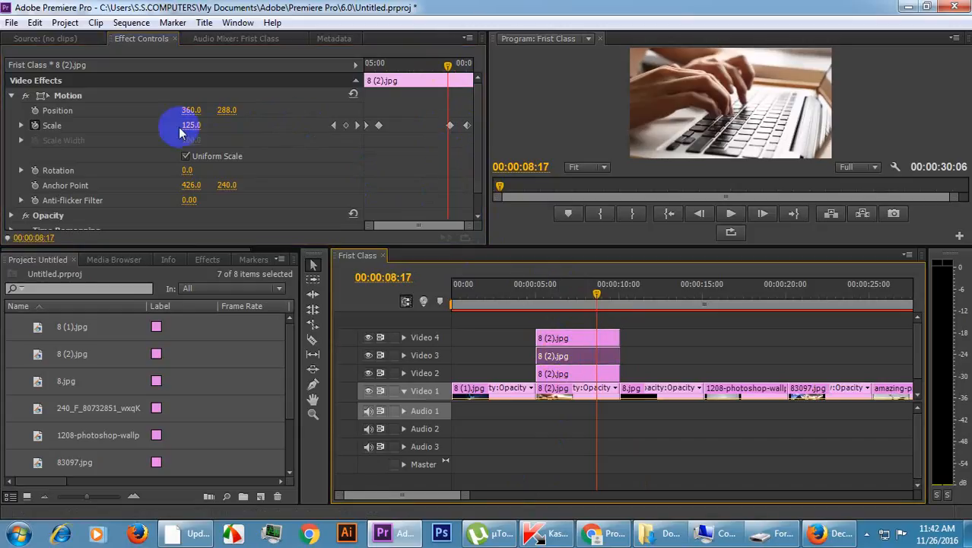
click(544, 334)
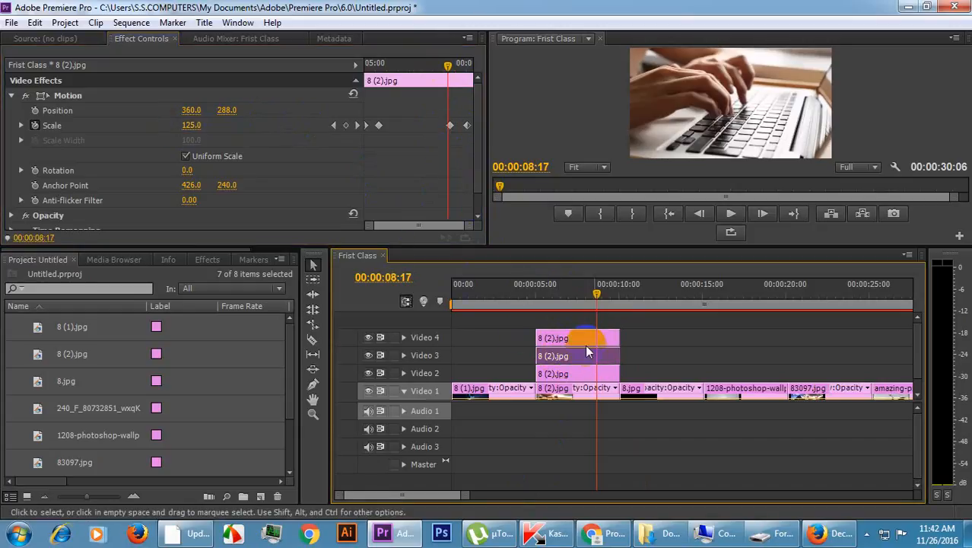
key(Right)
key(Right)
key(Right)
key(Right)
key(Right)
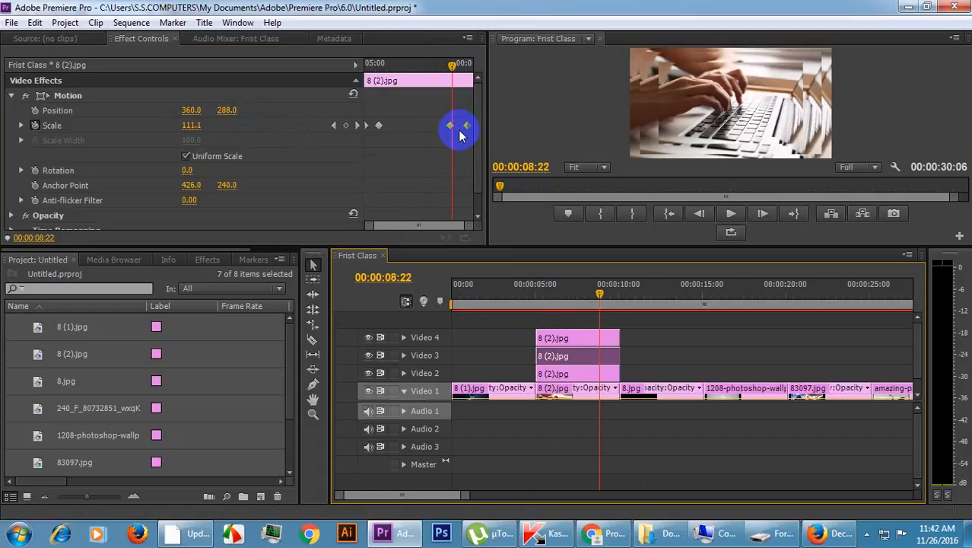
key(Left)
key(Left)
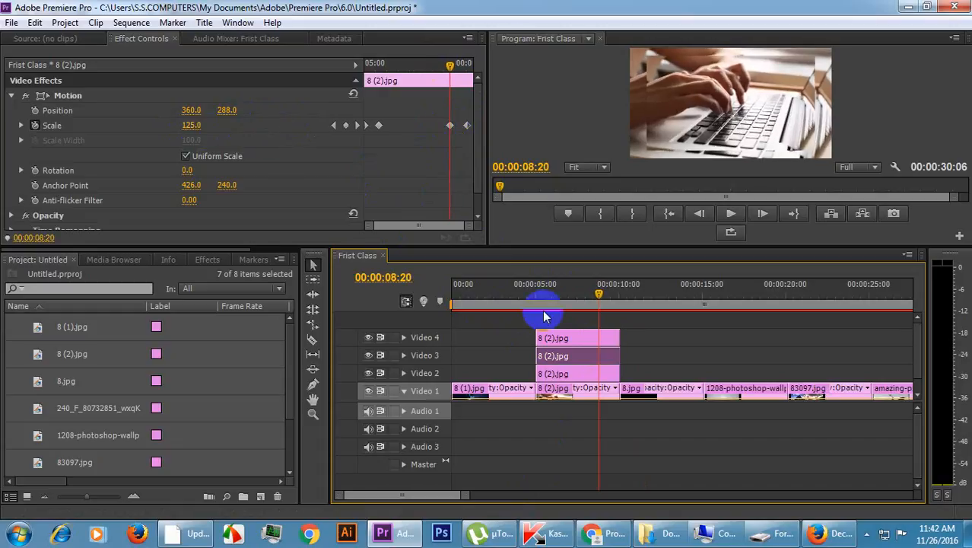
Check the Scale keyframe that starts the zoom-out on the Video 2 copy of 8 (2).jpg, stepping to 00:00:08:22.
click(582, 370)
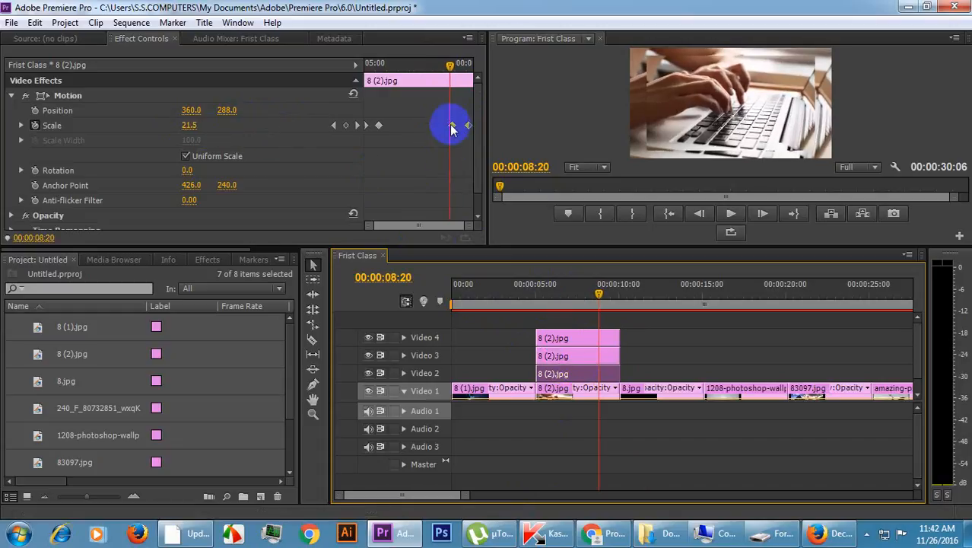
key(Right)
key(Right)
key(Right)
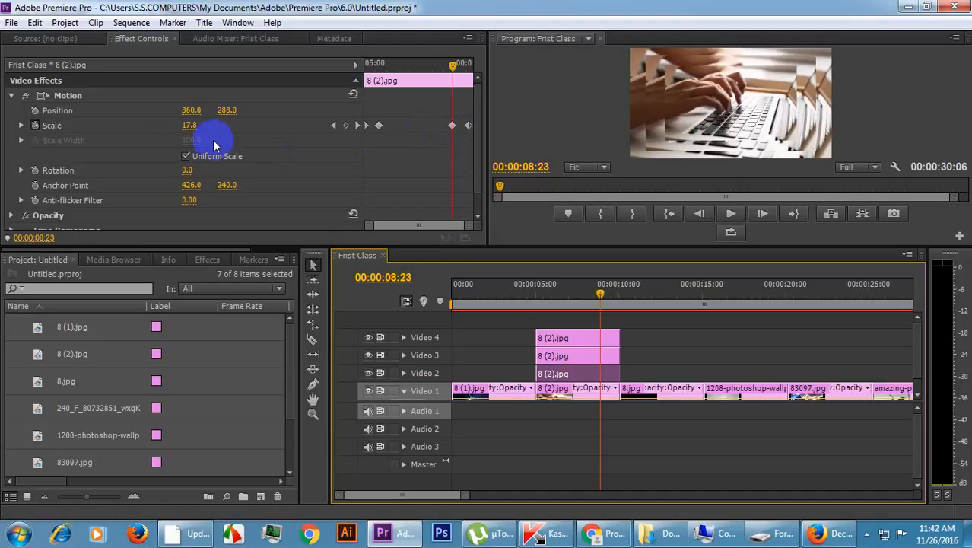
key(Left)
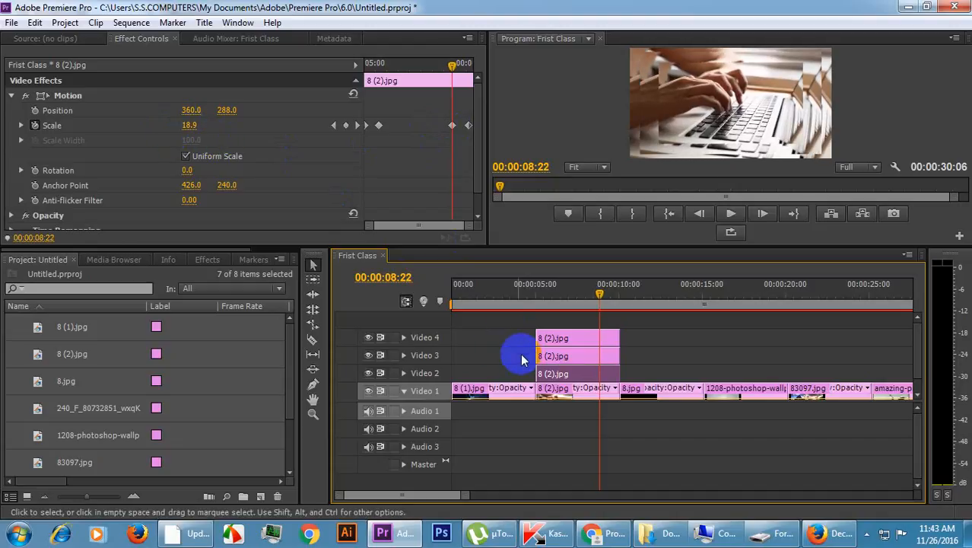
click(569, 376)
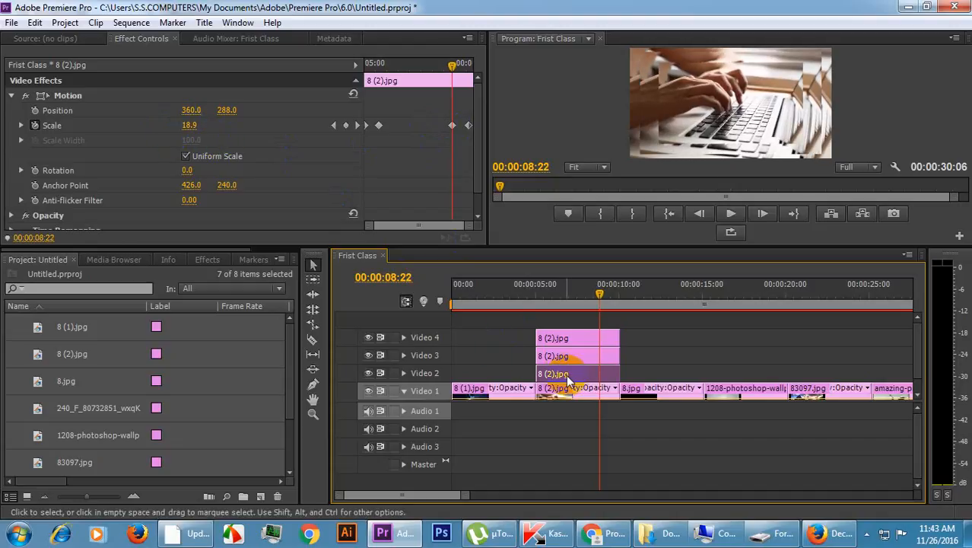
click(581, 391)
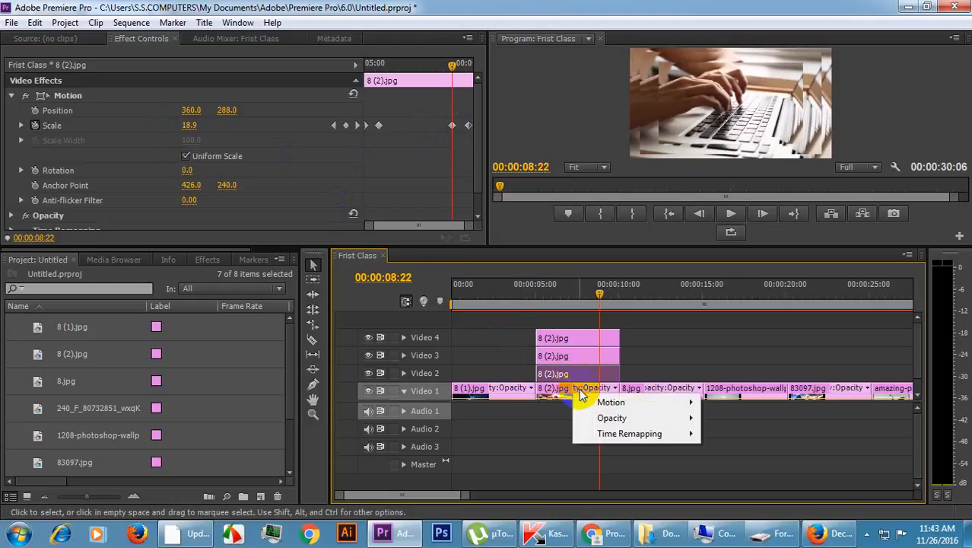
Check the Scale keyframe that starts the zoom-out on the Video 1 clip 8 (2).jpg, stepping to 00:00:08:24.
click(558, 394)
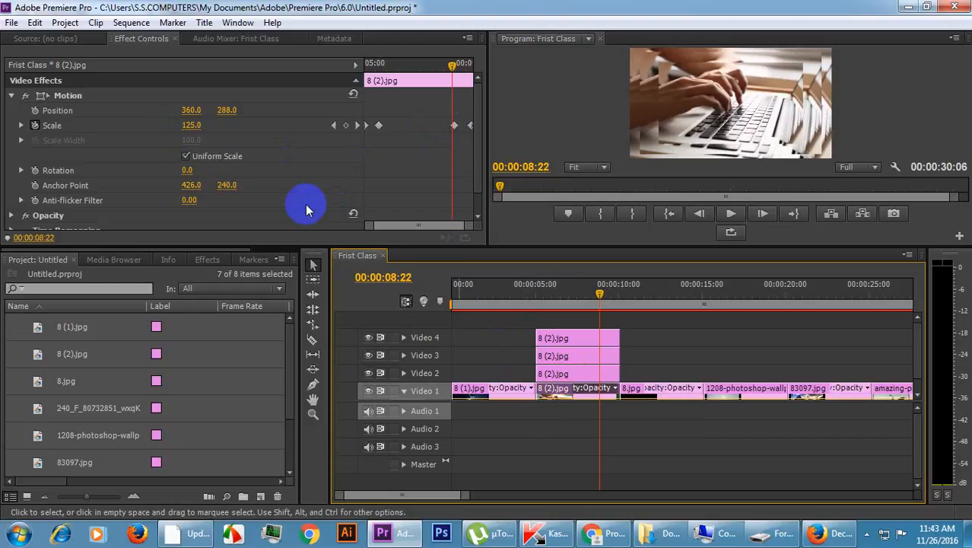
key(Right)
key(Right)
key(Right)
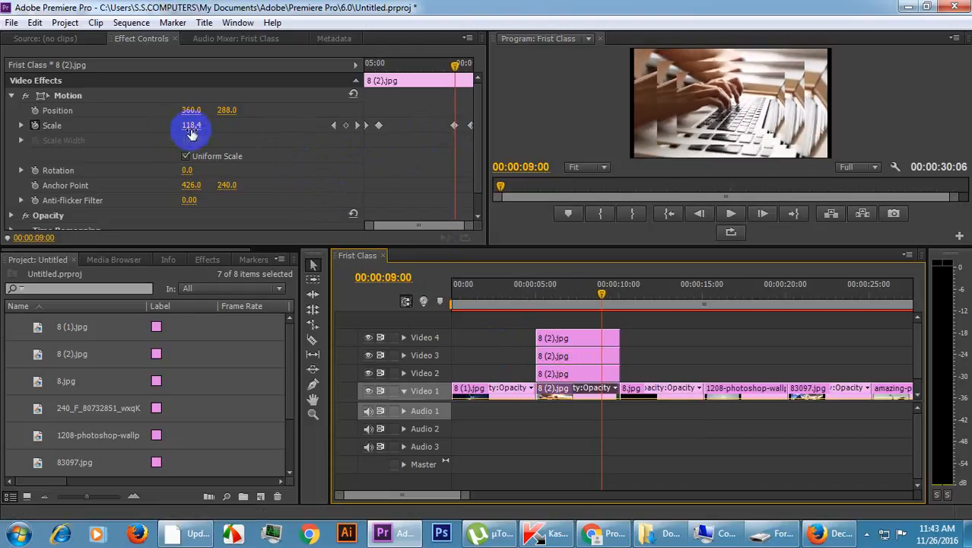
key(Left)
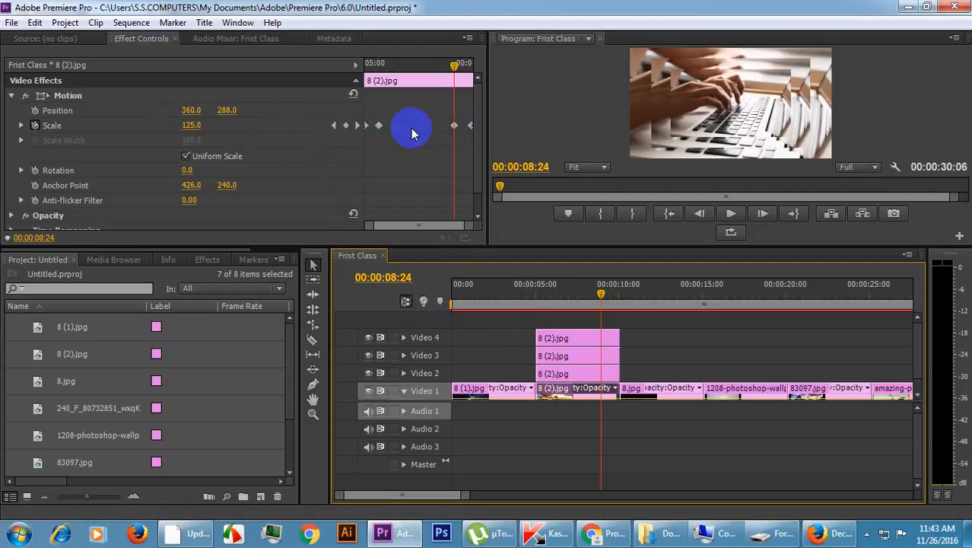
Check the final Scale keyframe on the Video 1 clip 8 (2).jpg, moving the playhead to 00:00:09:19.
click(472, 64)
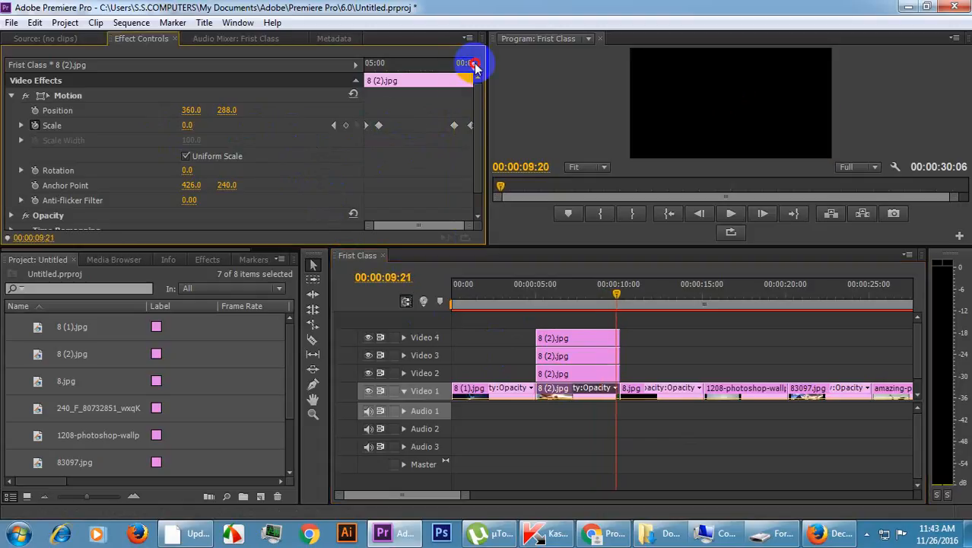
mouse_move(470, 68)
mouse_down()
mouse_move(463, 71)
mouse_move(473, 67)
mouse_up()
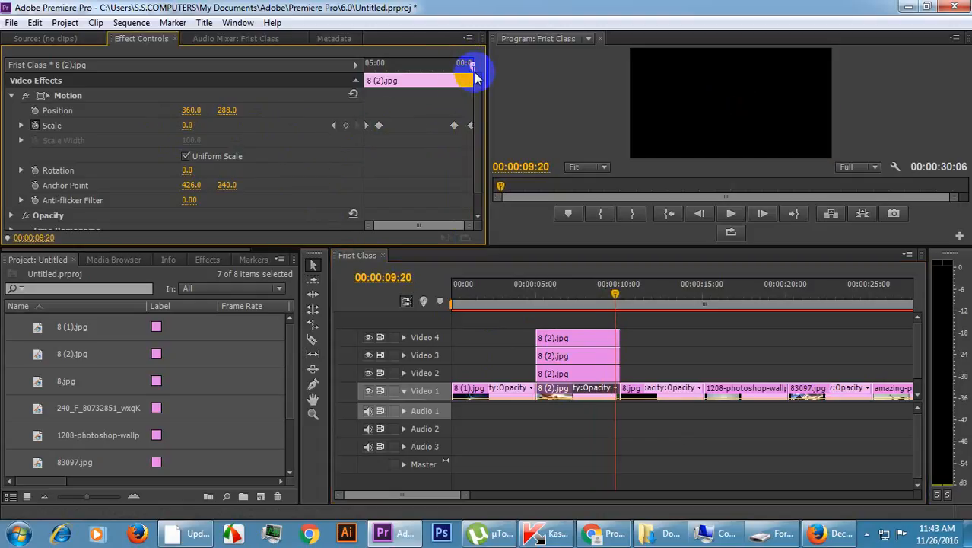
key(Left)
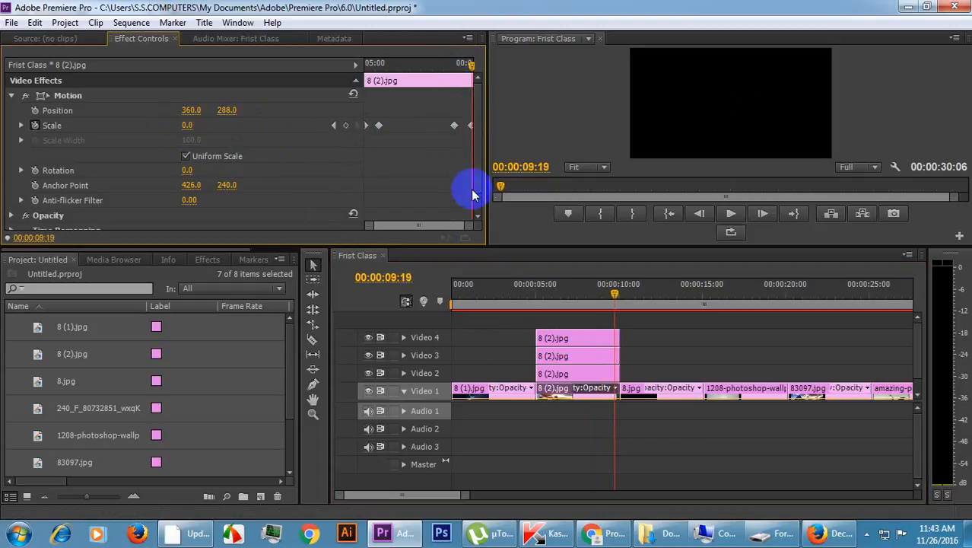
Check the final Scale keyframe on the Video 2 copy of 8 (2).jpg, stepping back to 00:00:09:16.
click(583, 375)
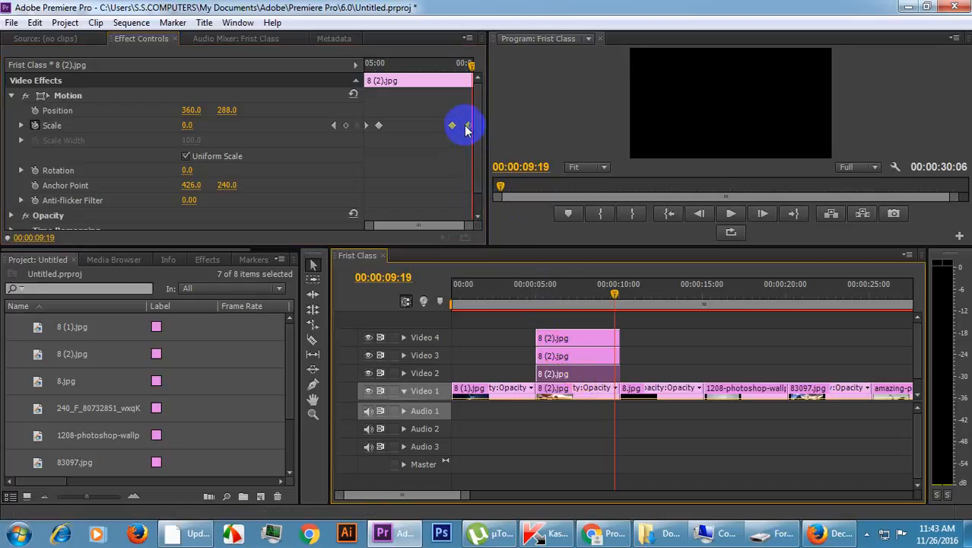
key(Left)
key(Left)
key(Left)
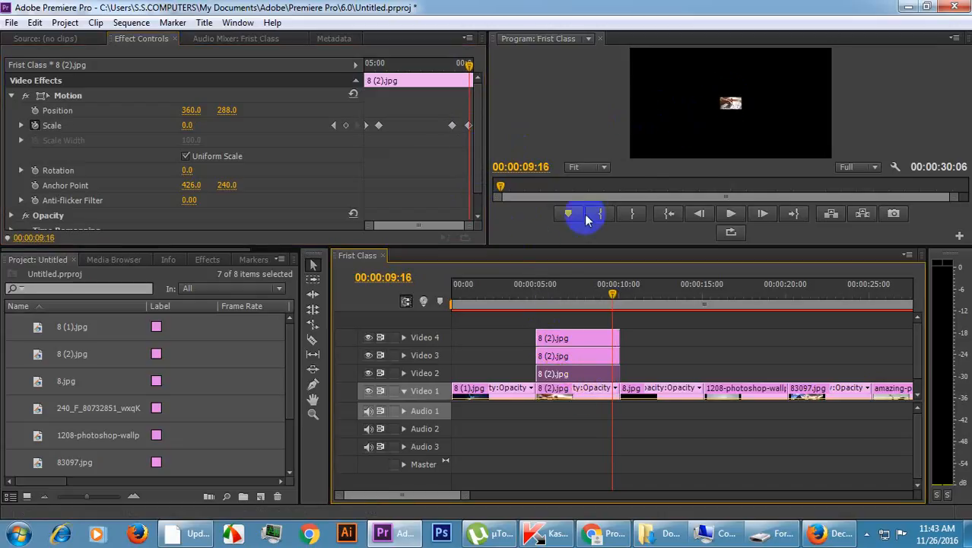
Check the final Scale keyframe on the Video 3 copy of 8 (2).jpg, stepping back to 00:00:09:14.
click(563, 356)
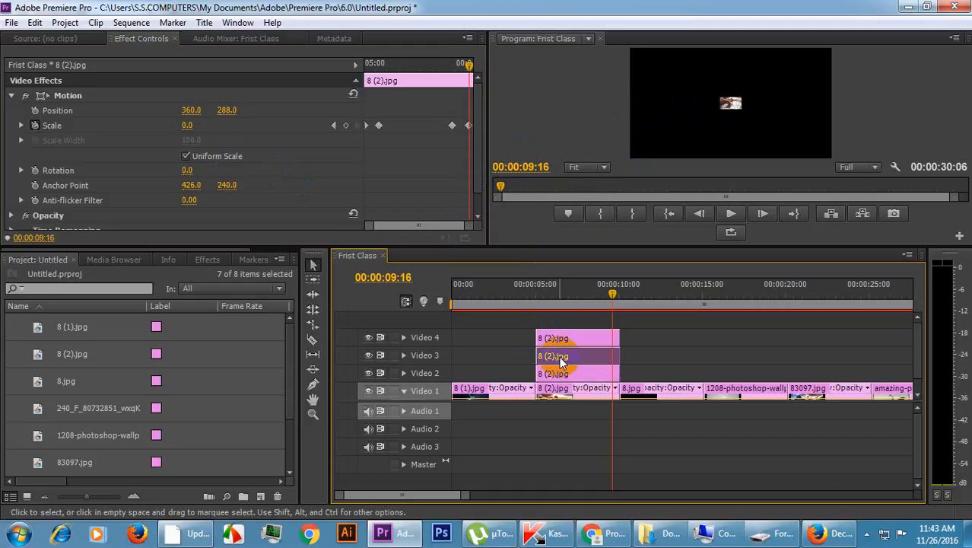
key(Left)
key(Left)
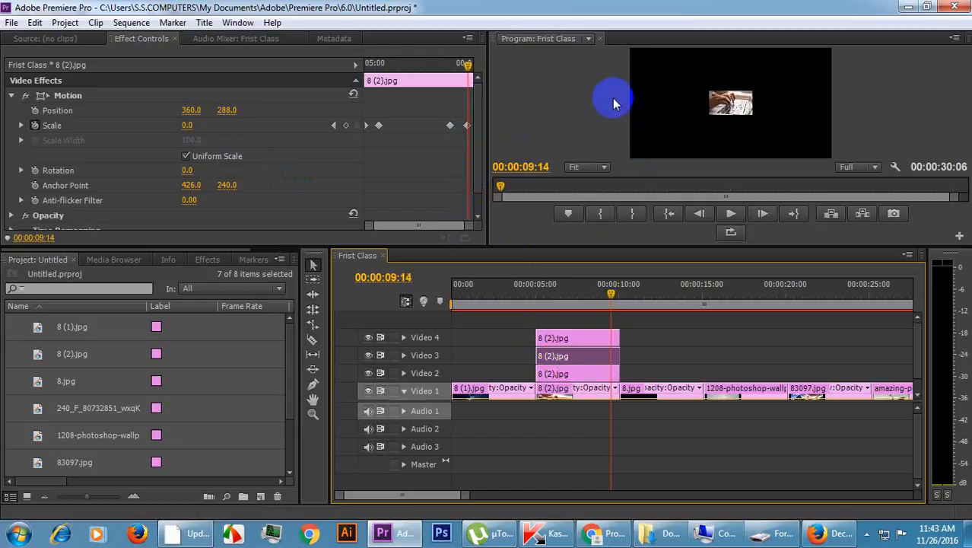
Check the final Scale keyframe on the Video 4 copy of 8 (2).jpg, stepping back to 00:00:09:09.
click(576, 337)
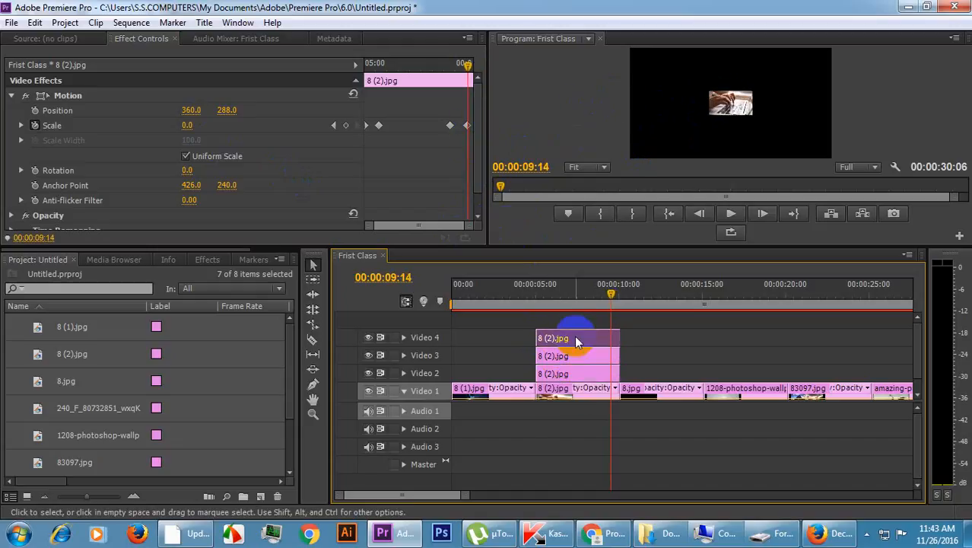
key(Left)
key(Left)
key(Left)
key(Left)
key(Left)
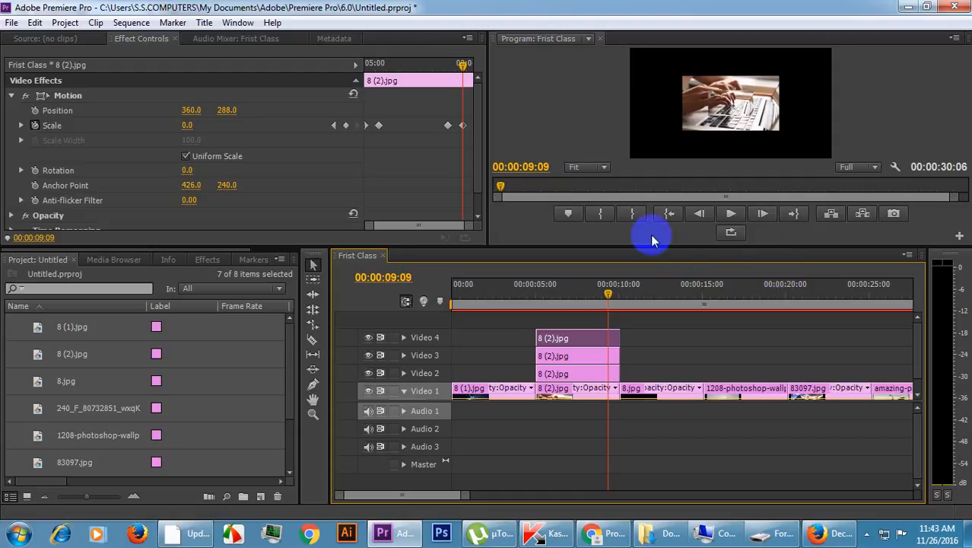
Play the sequence from 00:00:05:02 through the zoom-out of the layered 8 (2).jpg clips, stopping at 00:00:11:05.
drag(463, 64, 279, 61)
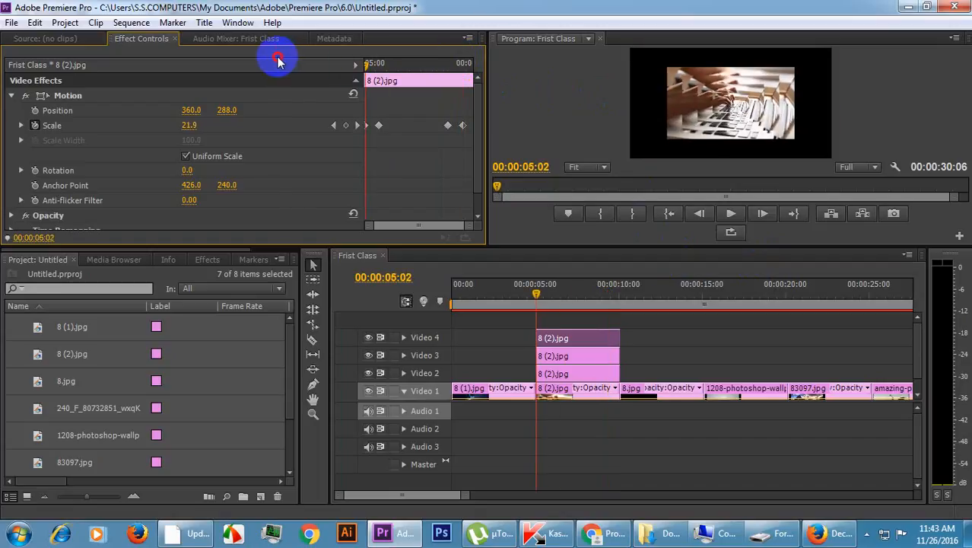
click(733, 214)
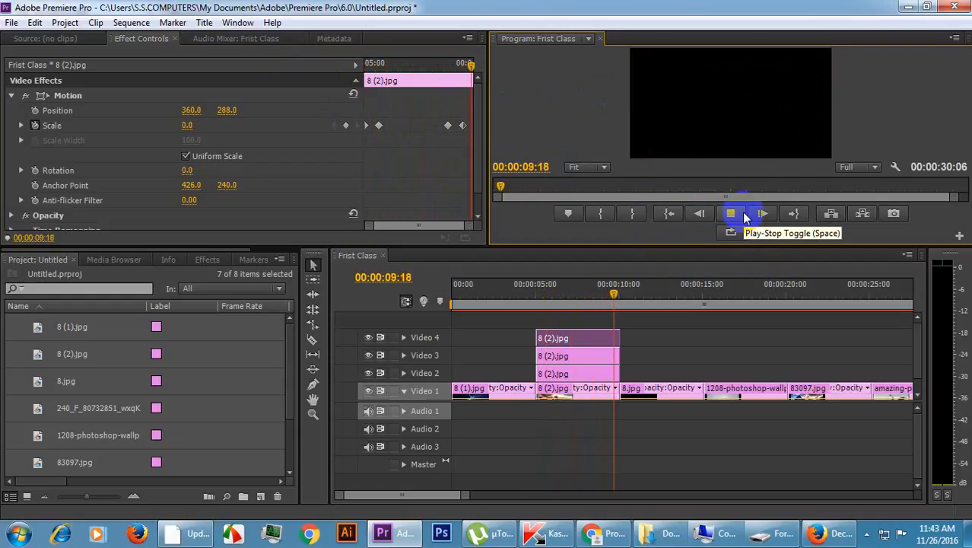
click(744, 214)
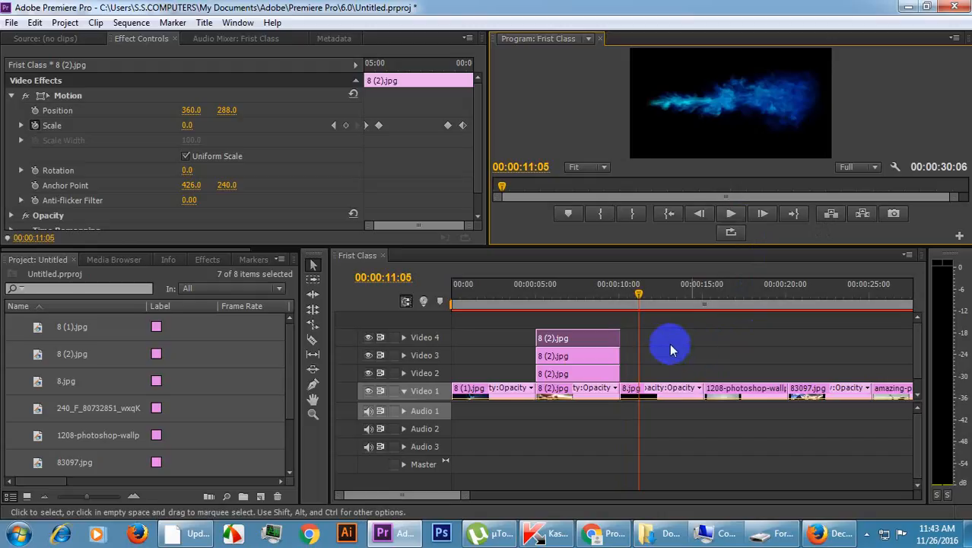
Enlarge the Program monitor, select 8.jpg on Video 1 and set the playhead near its start at 00:00:10:02.
drag(468, 496, 542, 496)
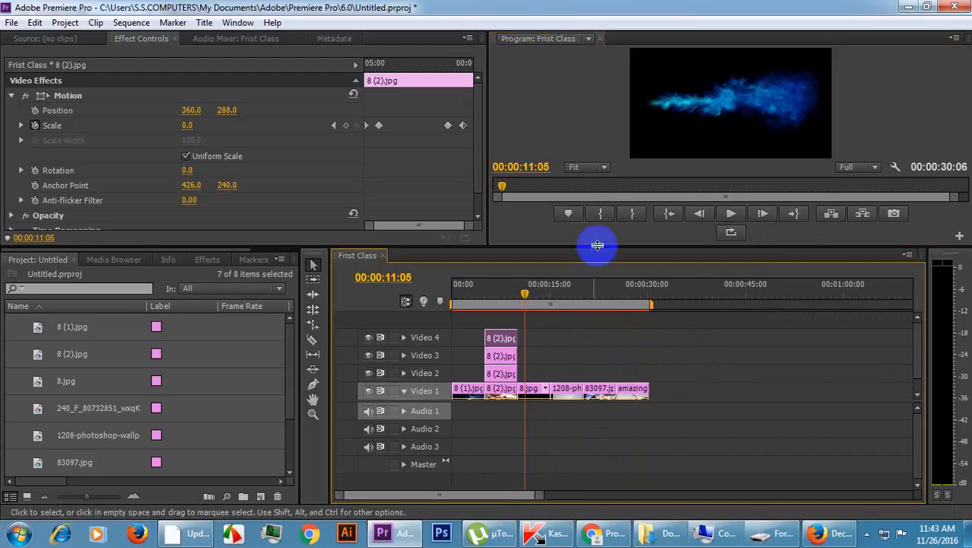
drag(597, 245, 606, 311)
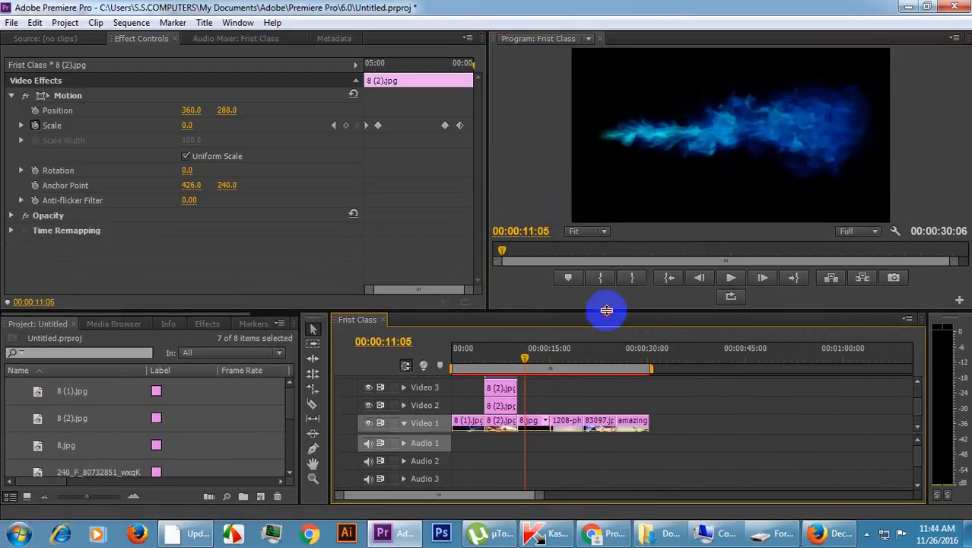
click(528, 423)
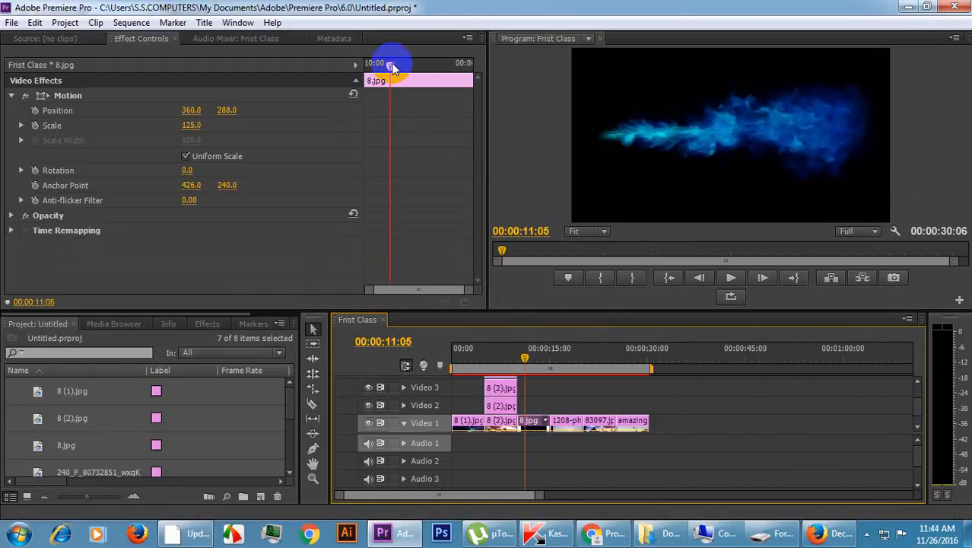
drag(392, 67, 315, 72)
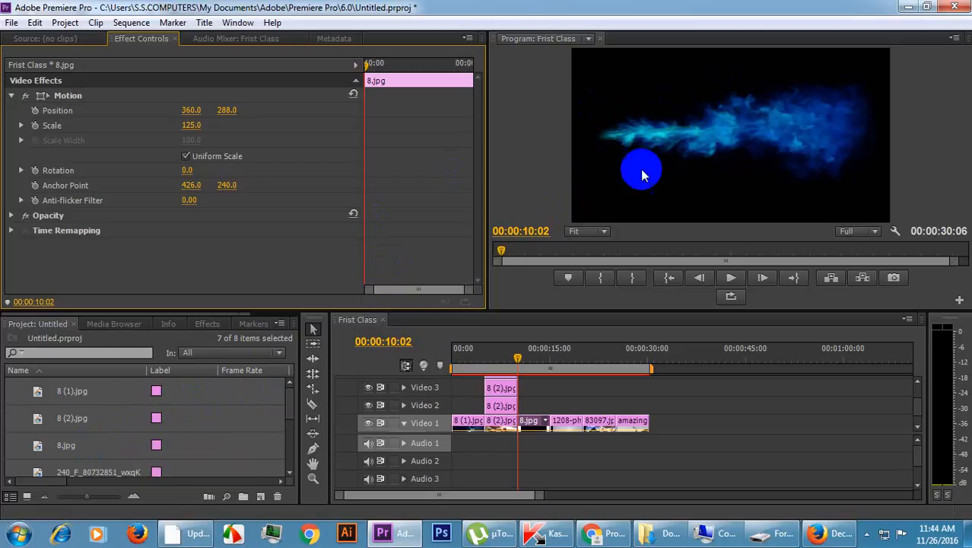
Create a new default still title, keeping the suggested name and the 720 x 576, 25 fps video settings.
click(11, 95)
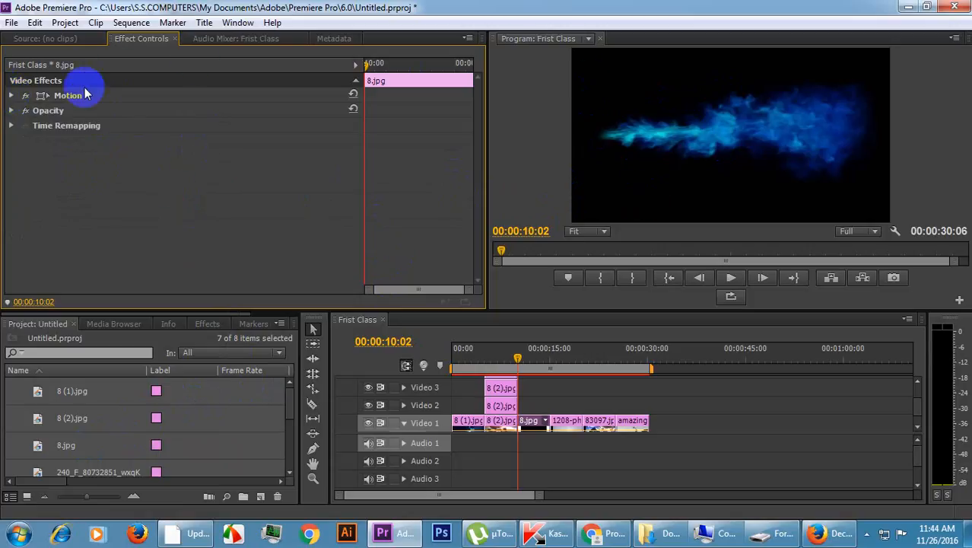
click(54, 39)
click(137, 38)
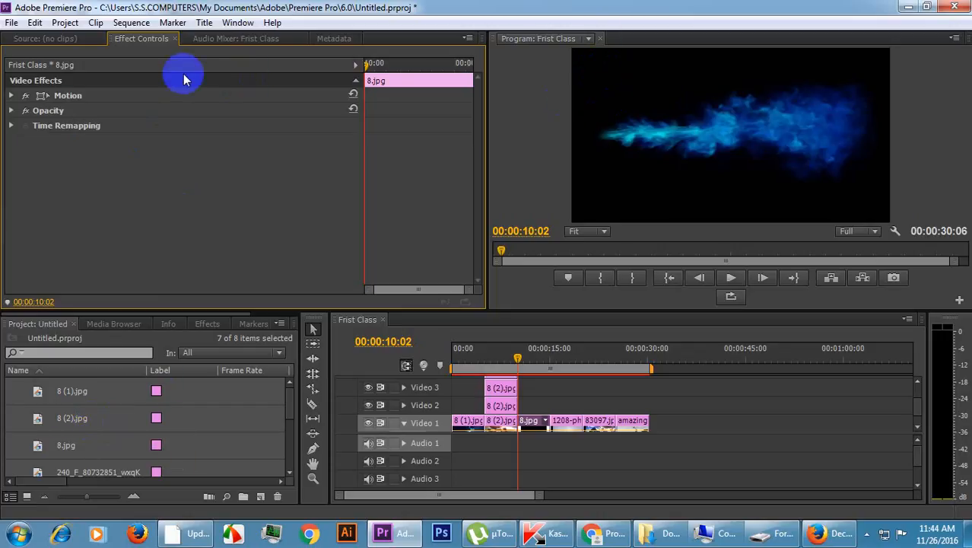
click(212, 25)
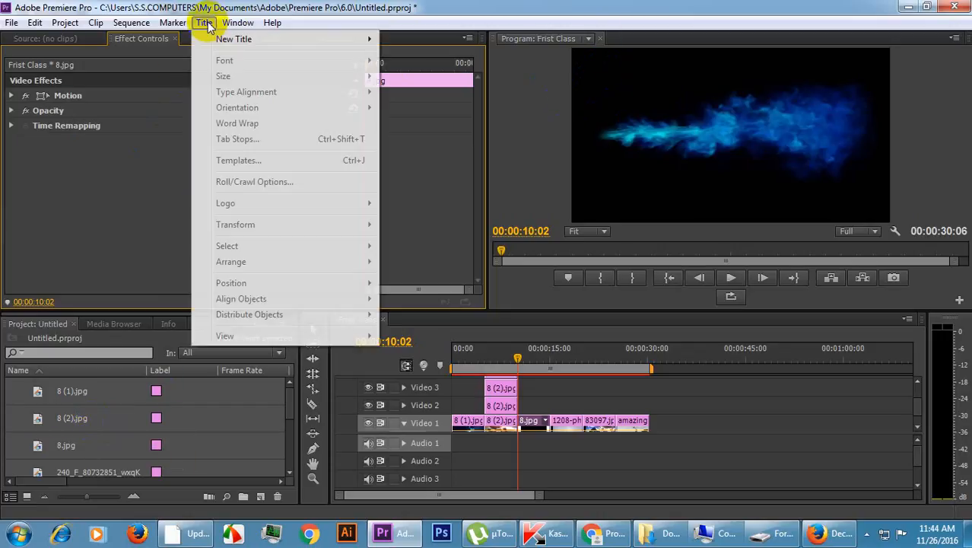
mouse_move(239, 36)
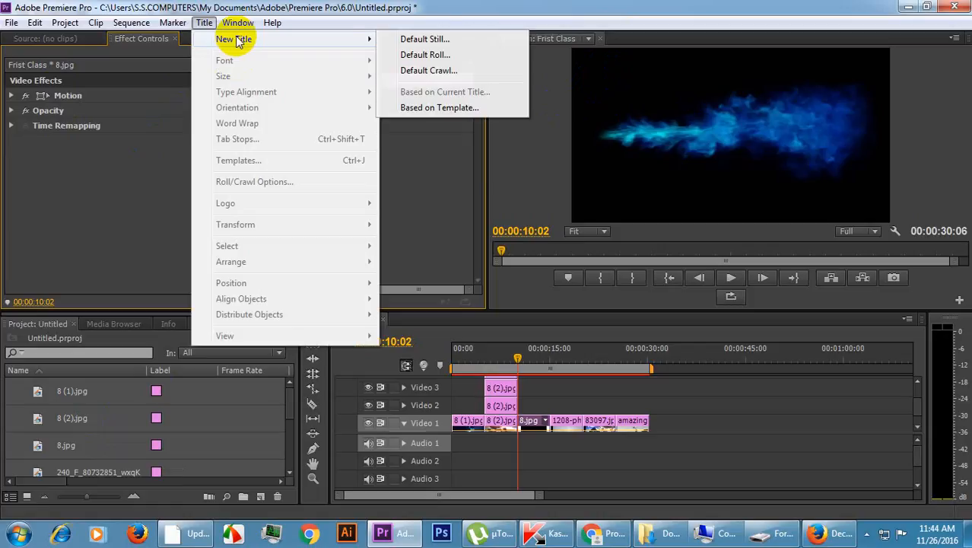
click(445, 41)
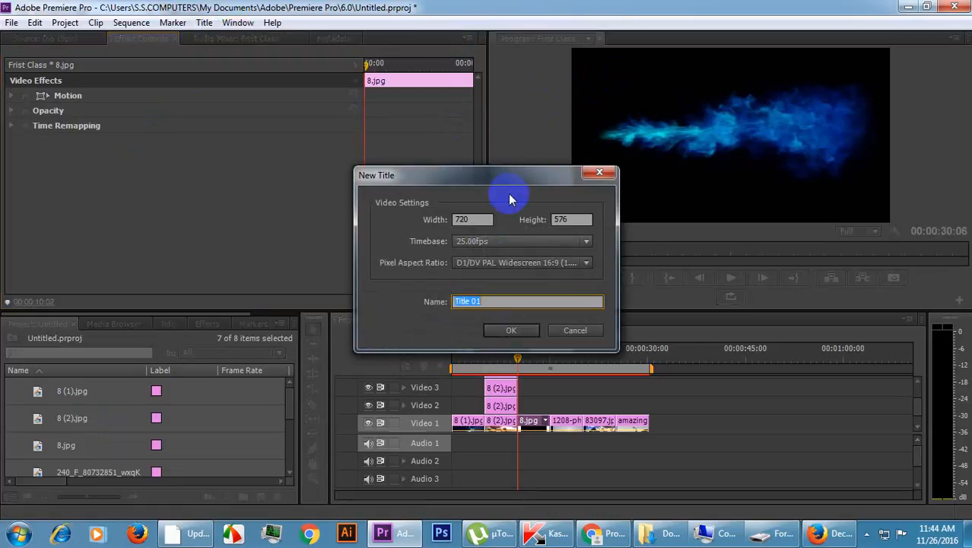
click(512, 324)
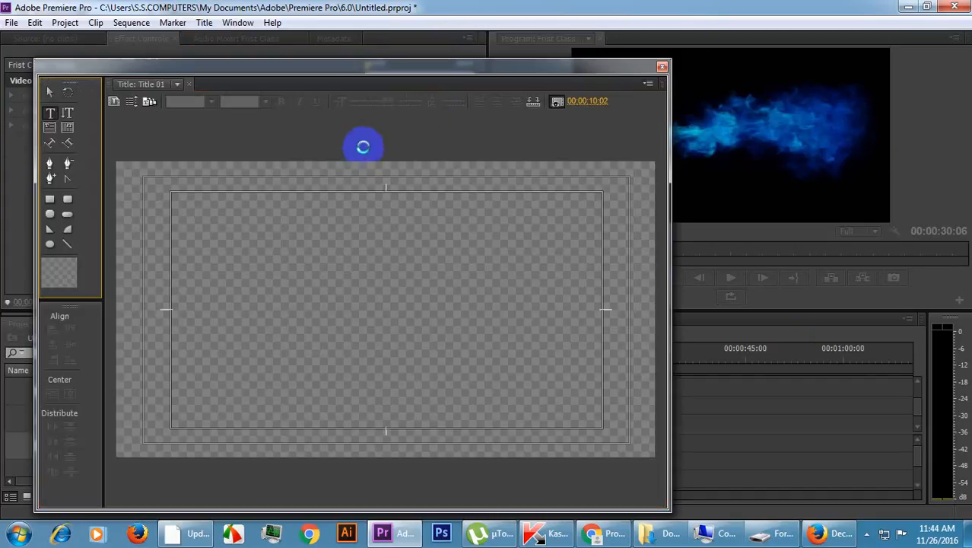
Draw a rectangle about 1057 by 587 covering the whole title frame, fill it with black (000000) and close the title.
click(50, 201)
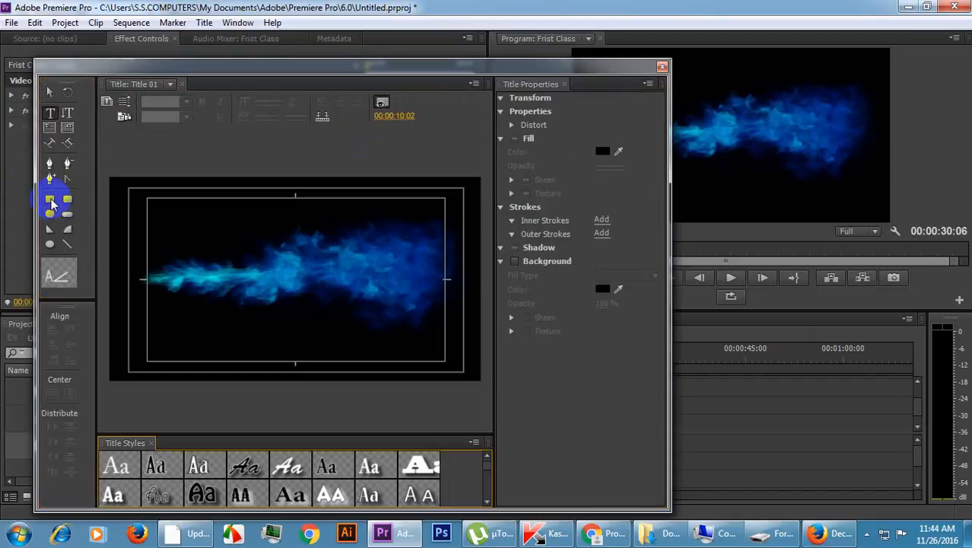
click(50, 200)
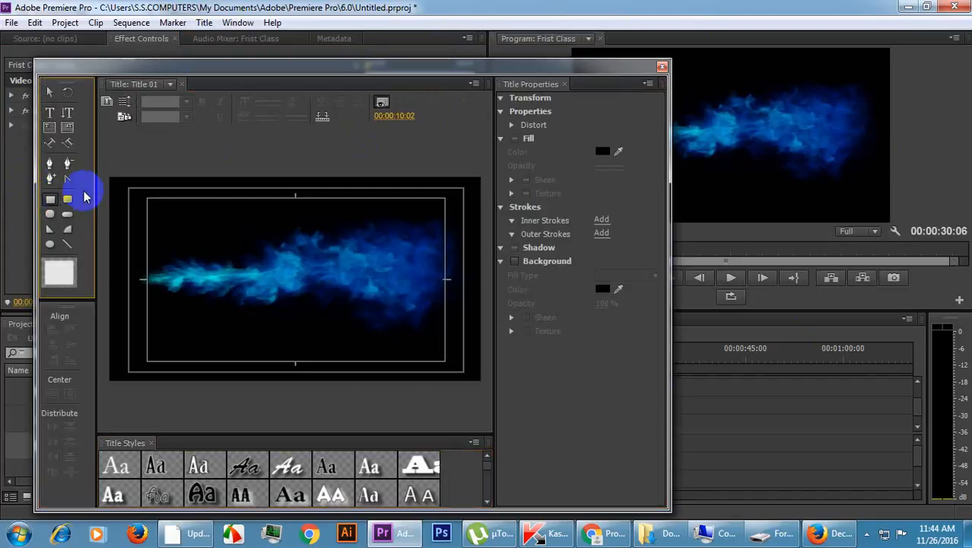
mouse_move(109, 174)
mouse_down()
mouse_move(133, 217)
mouse_move(495, 397)
mouse_move(512, 369)
mouse_move(483, 382)
mouse_up()
click(601, 270)
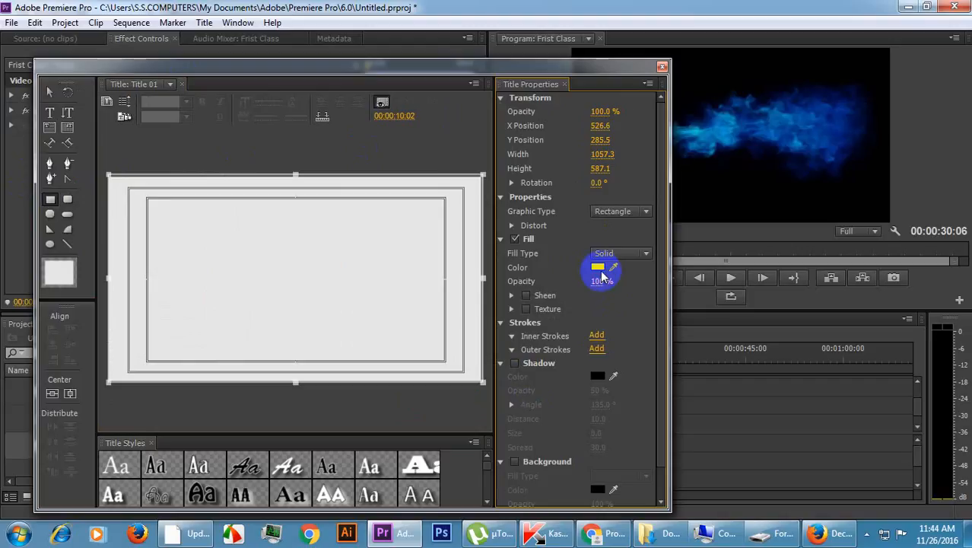
drag(467, 249, 256, 180)
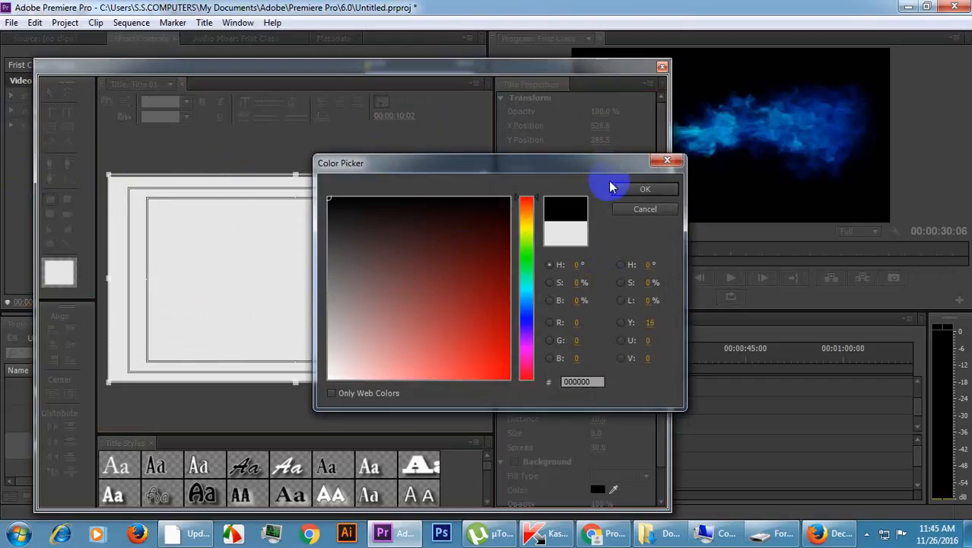
click(643, 191)
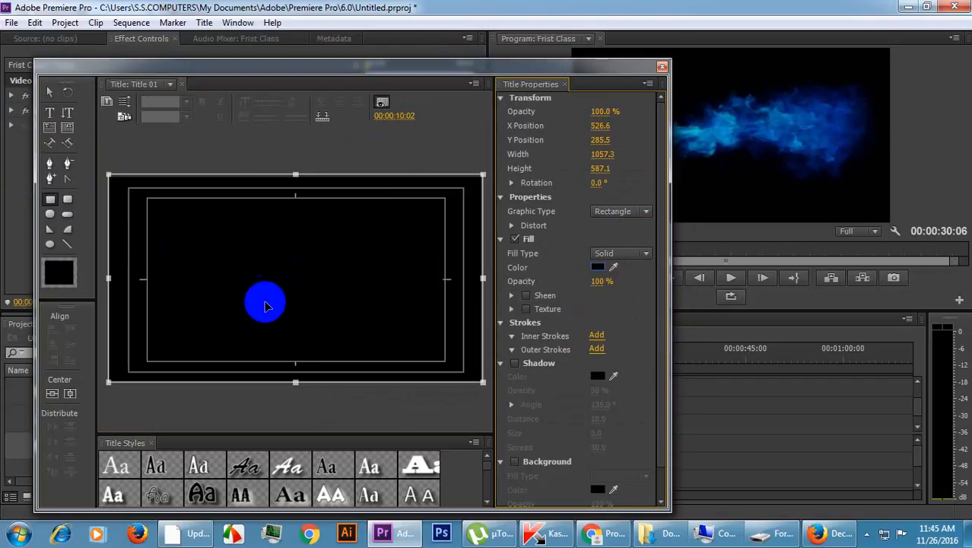
click(662, 68)
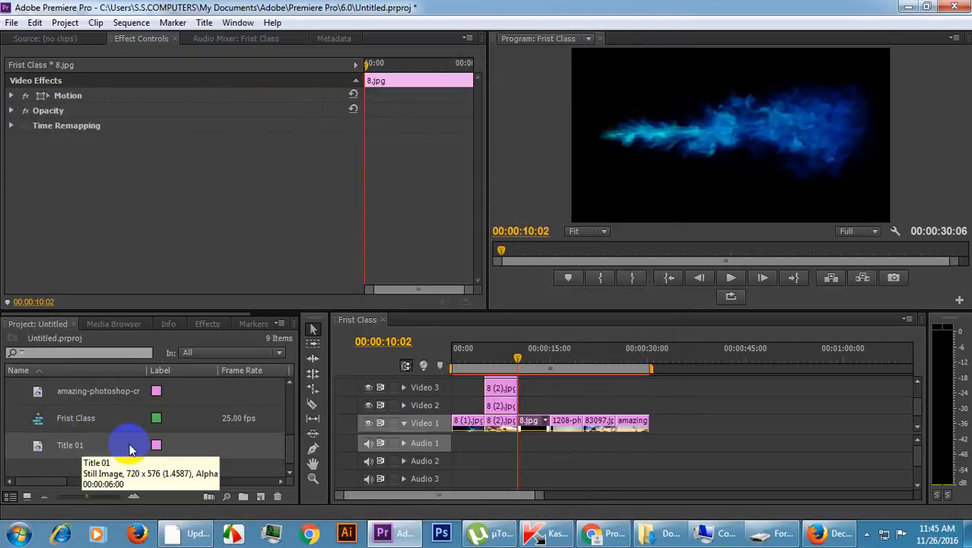
Place Title 01 on Video 2 above 8.jpg, starting right after the 8 (2).jpg clip.
drag(38, 445, 519, 408)
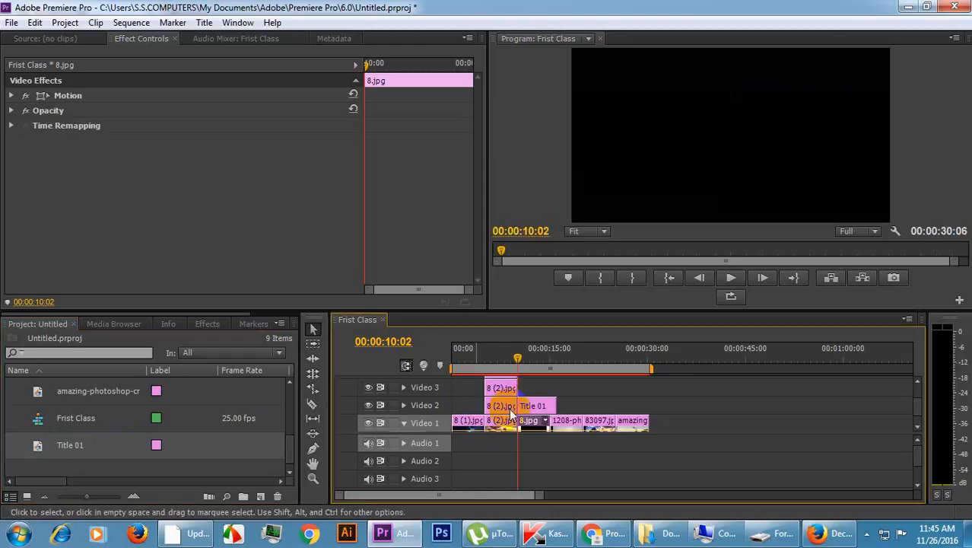
Split Title 01 on Video 2 at 00:00:15:03, where 8.jpg ends, and delete the leftover piece.
drag(519, 349, 550, 351)
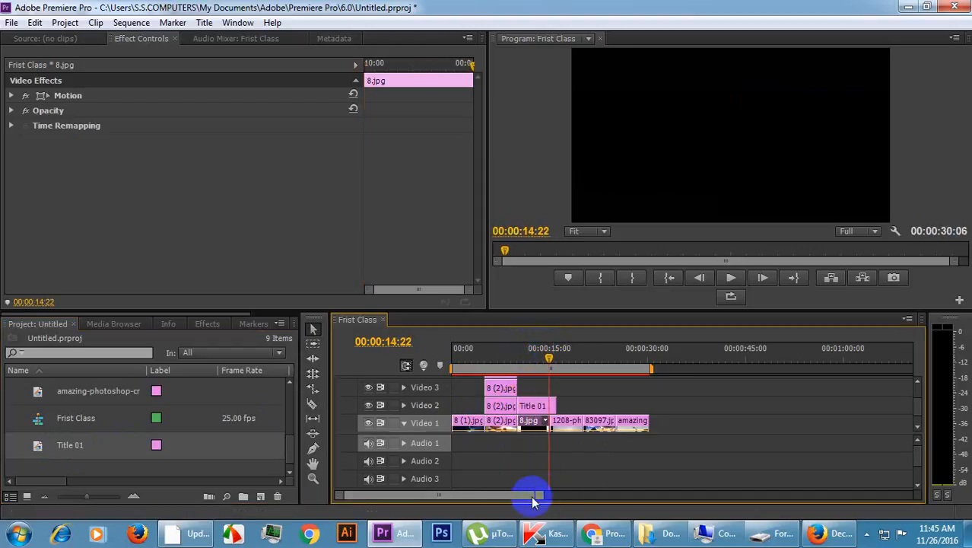
drag(541, 498, 487, 493)
key(Right)
key(Right)
key(Right)
key(Right)
key(Right)
key(Right)
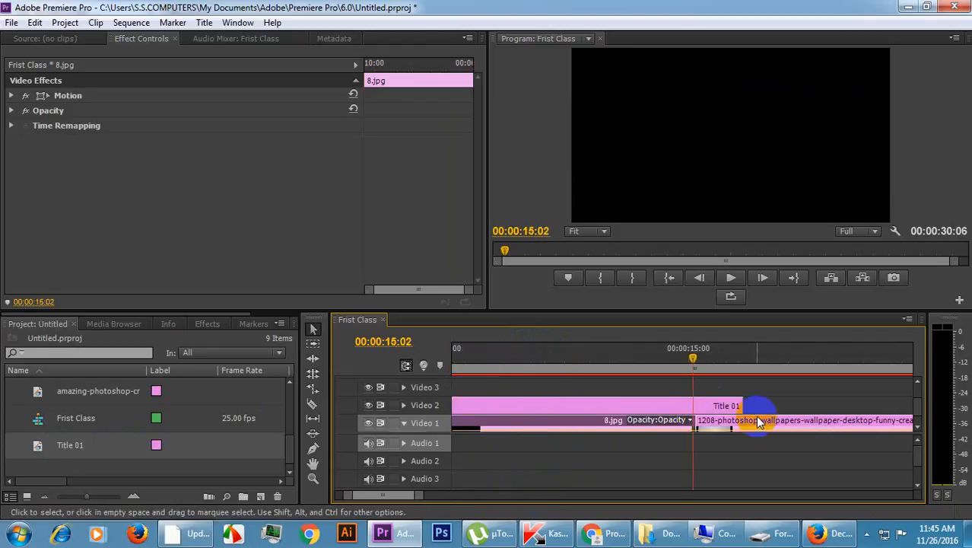
click(693, 403)
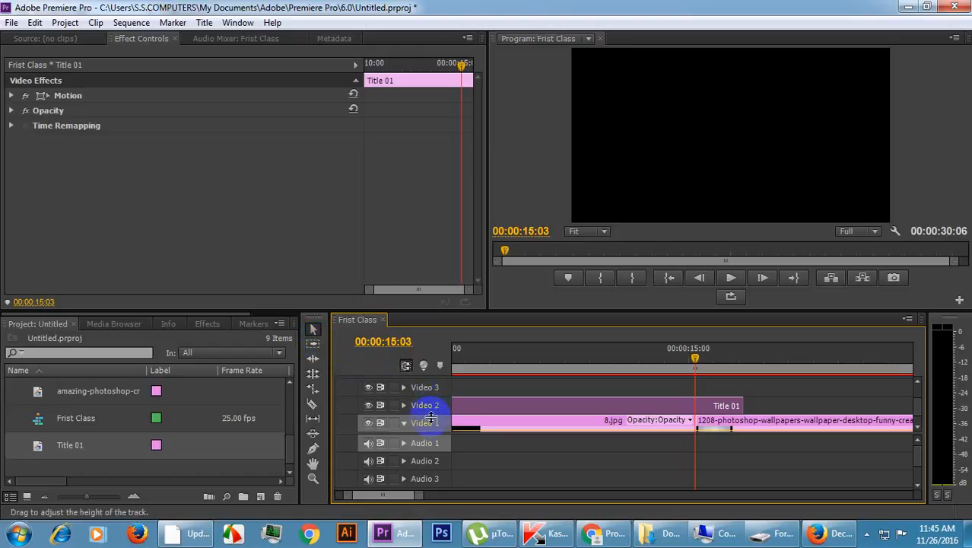
click(312, 407)
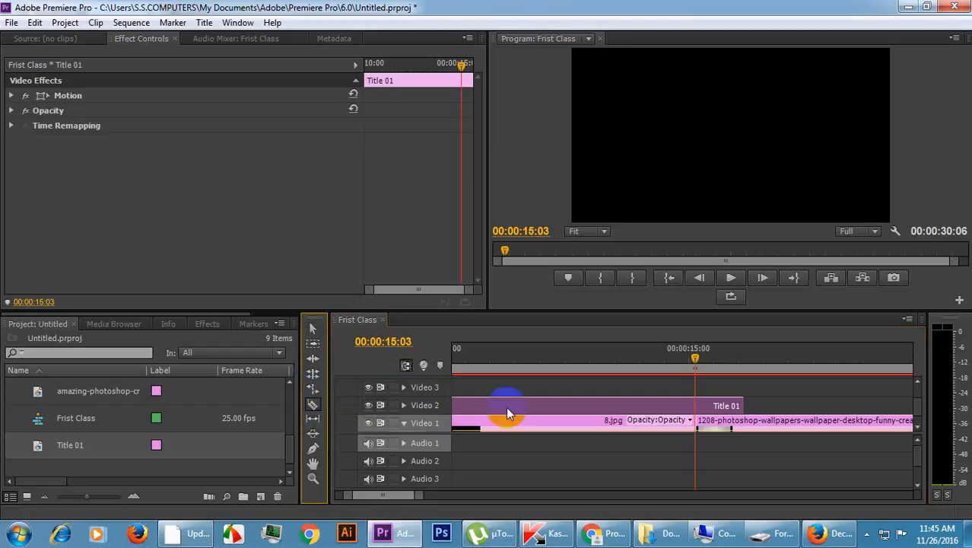
click(698, 405)
click(312, 329)
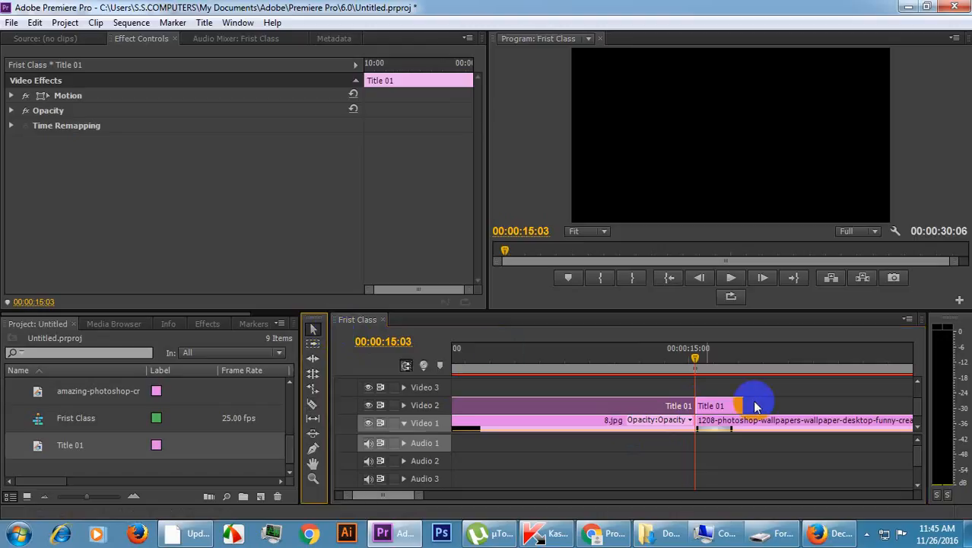
click(712, 407)
key(Delete)
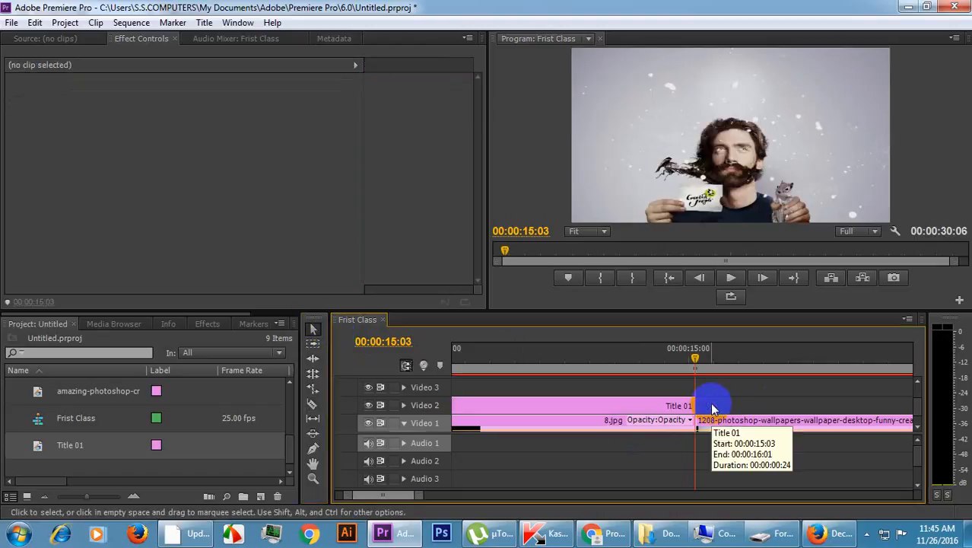
Animate Title 01's Position from 360, 288 at 00:00:10:02 to 1473, 288 at 00:00:10:18 so it slides off 8.jpg.
drag(687, 353, 677, 352)
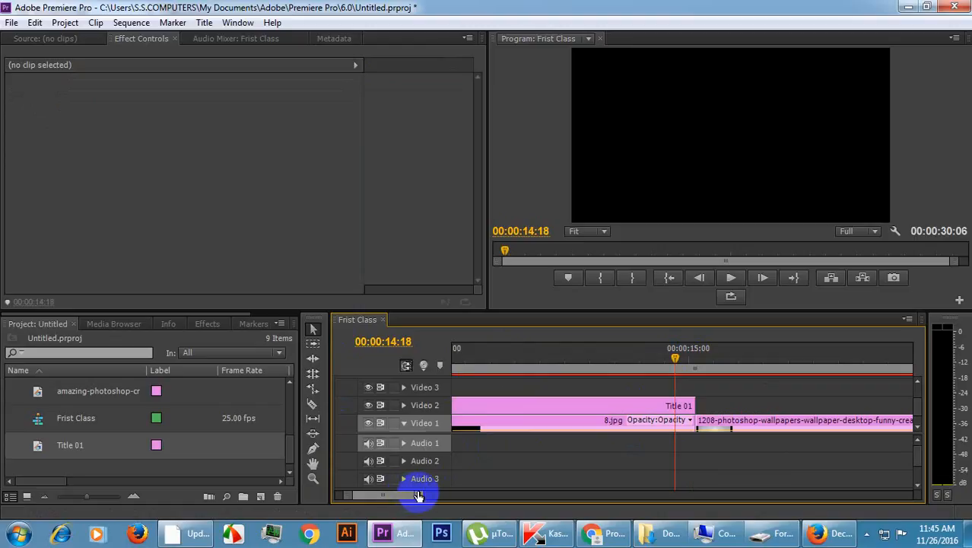
drag(418, 495, 523, 487)
drag(547, 353, 515, 356)
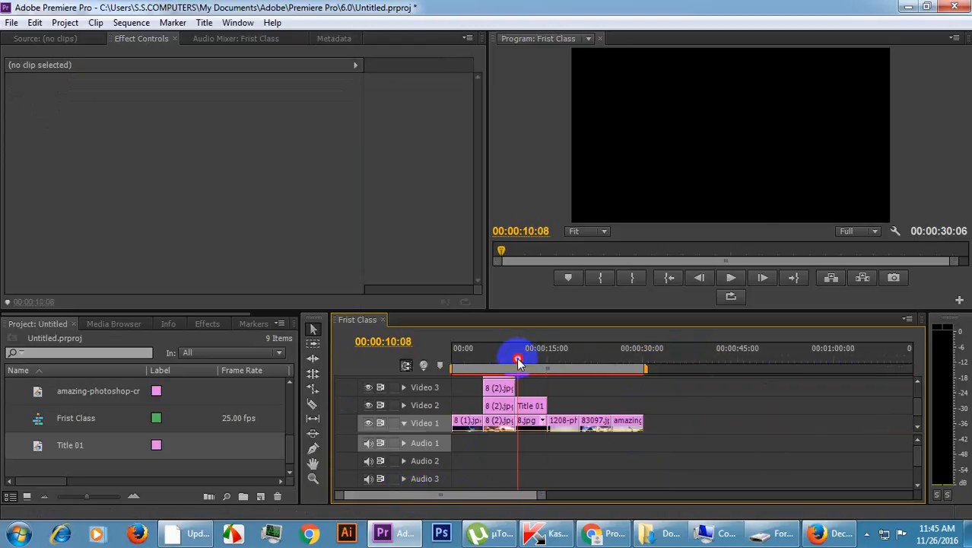
click(525, 404)
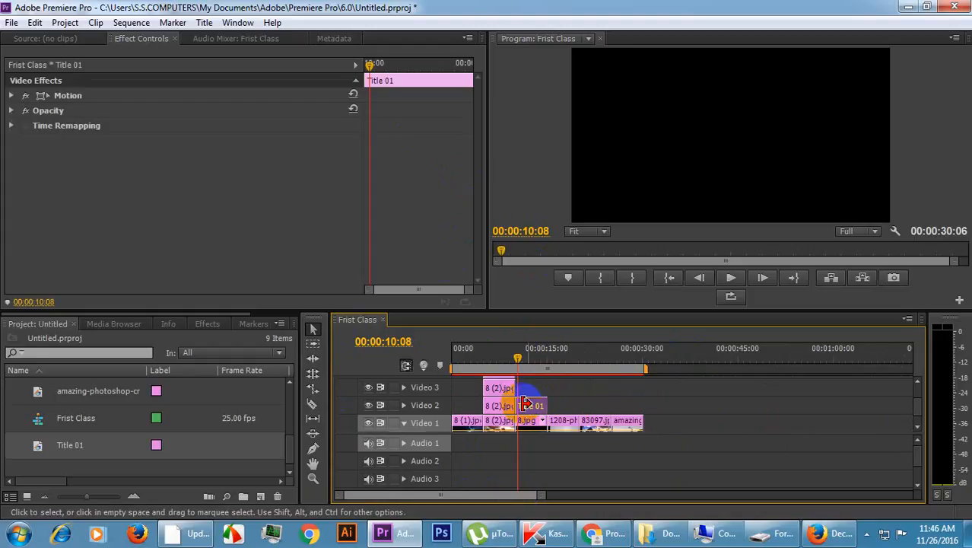
drag(368, 65, 363, 73)
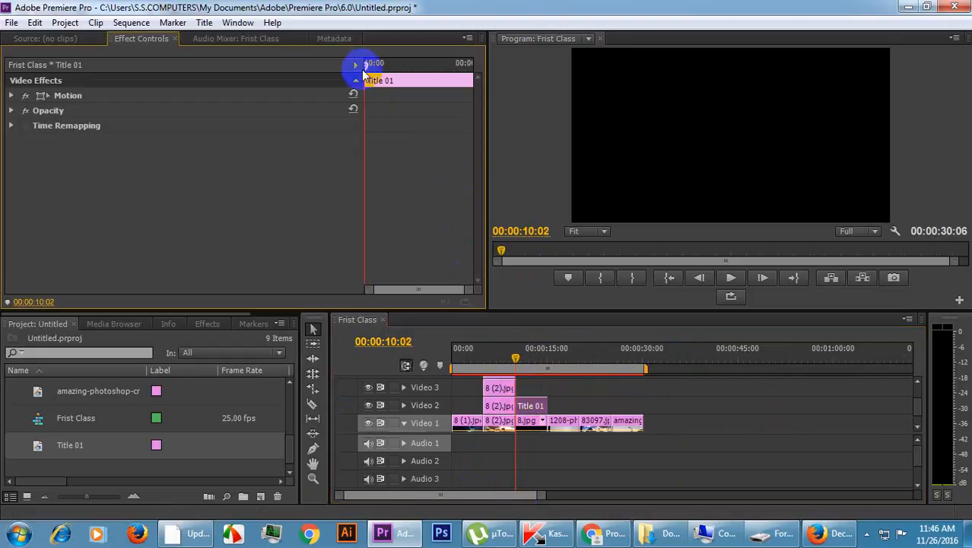
click(11, 95)
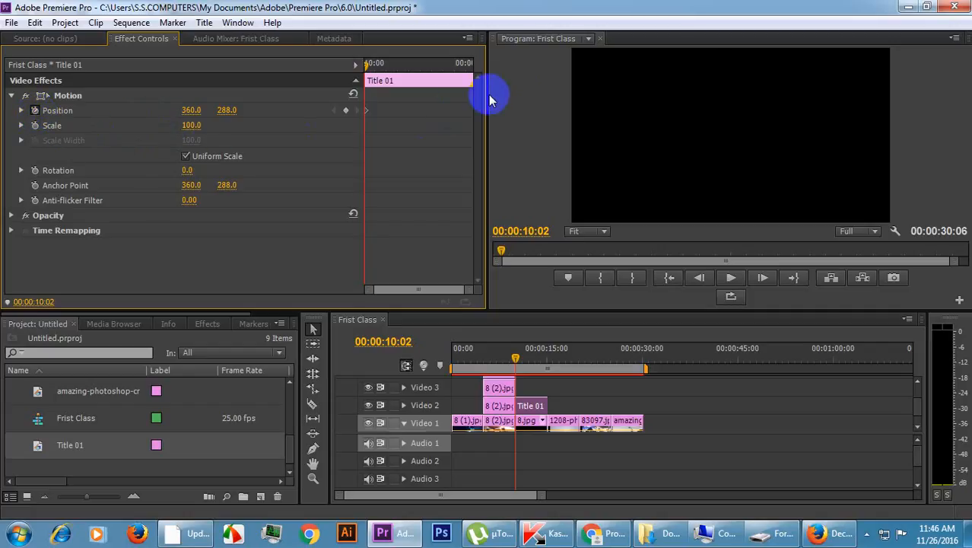
drag(367, 67, 384, 71)
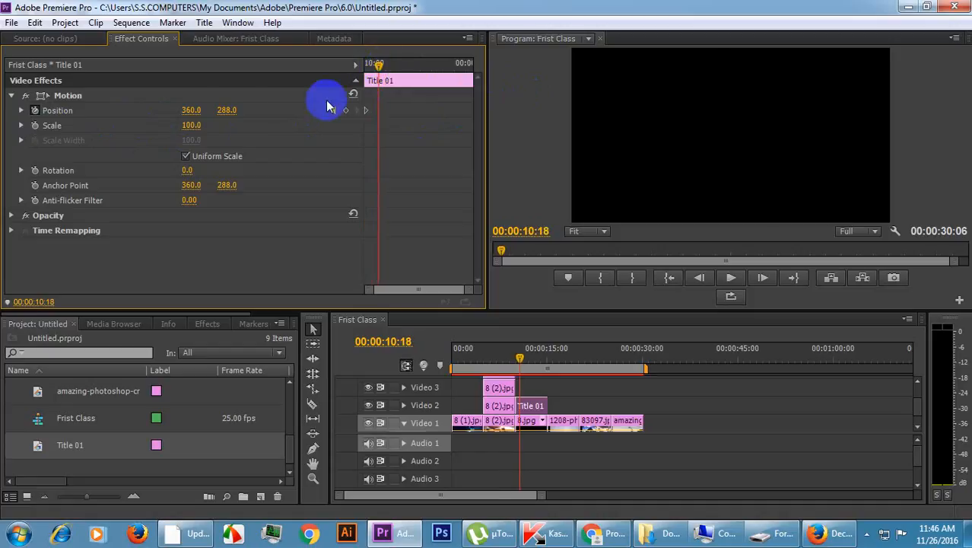
mouse_move(186, 111)
mouse_down()
mouse_move(871, 122)
mouse_move(191, 109)
mouse_move(200, 110)
mouse_up()
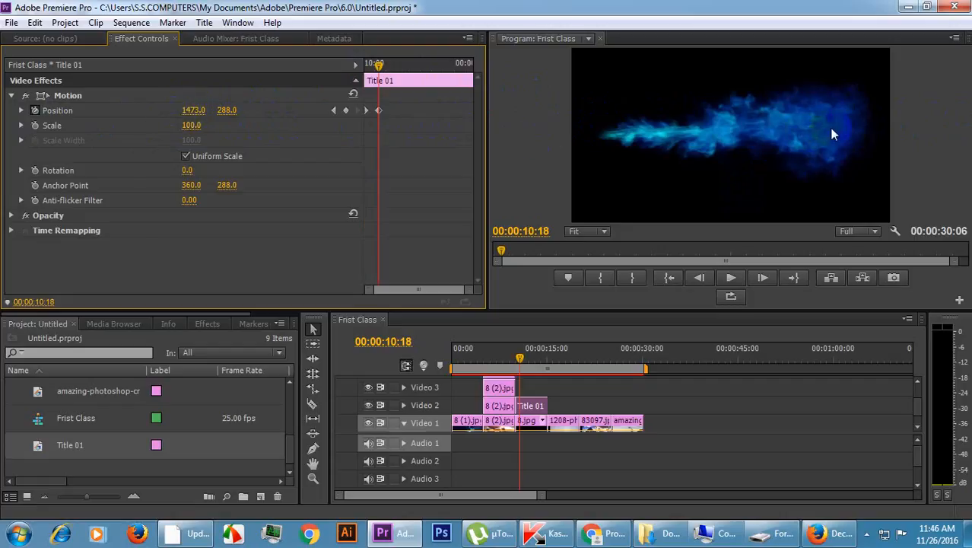
click(891, 130)
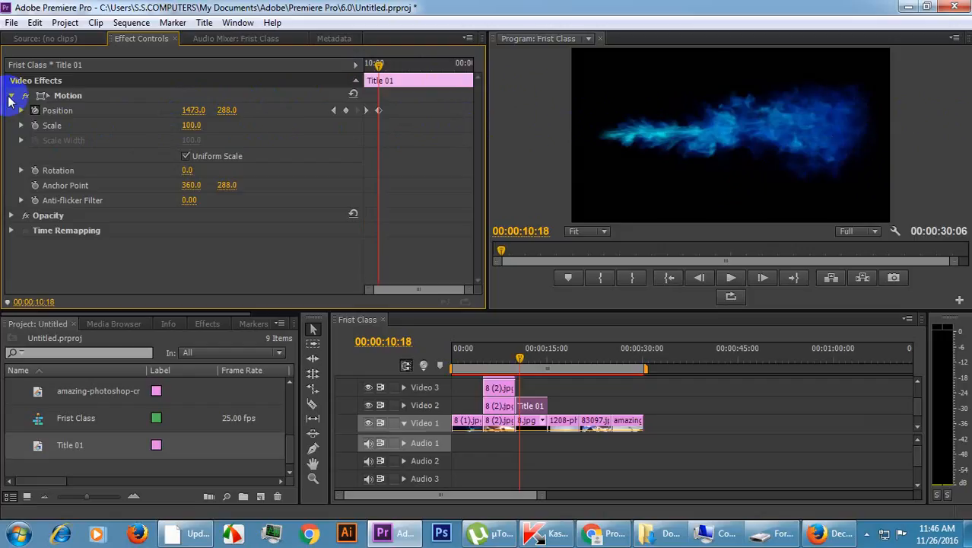
click(11, 95)
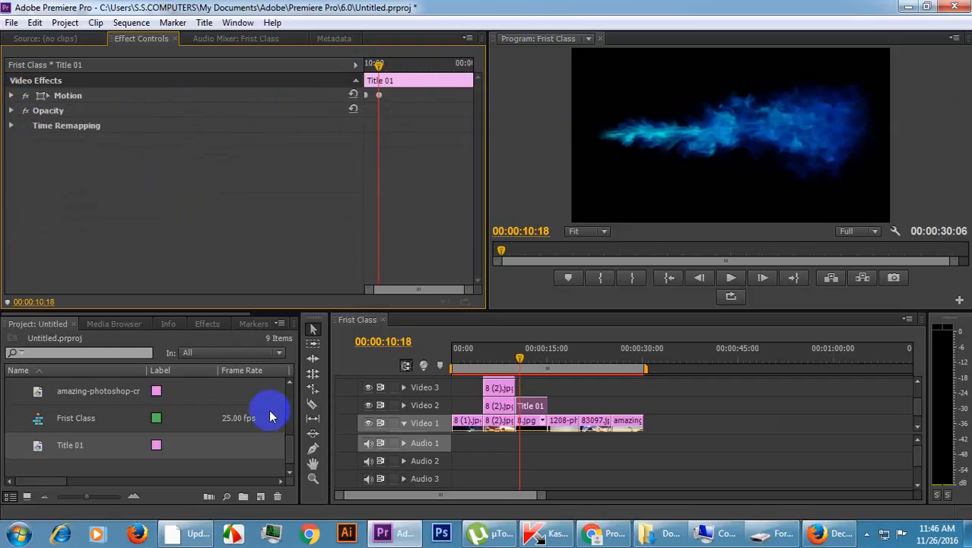
Apply the Gaussian Blur video effect from the Blur & Sharpen group to Title 01 on Video 2.
click(204, 324)
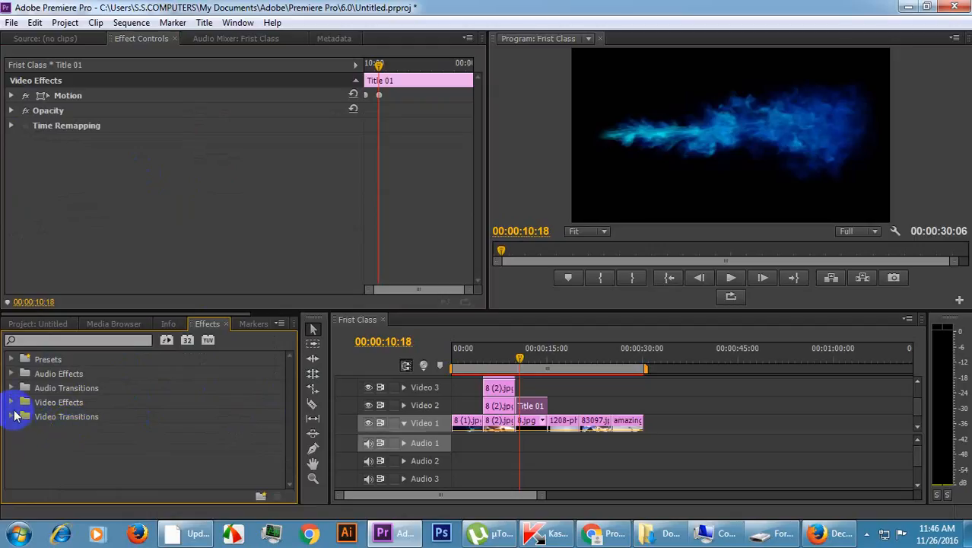
click(11, 403)
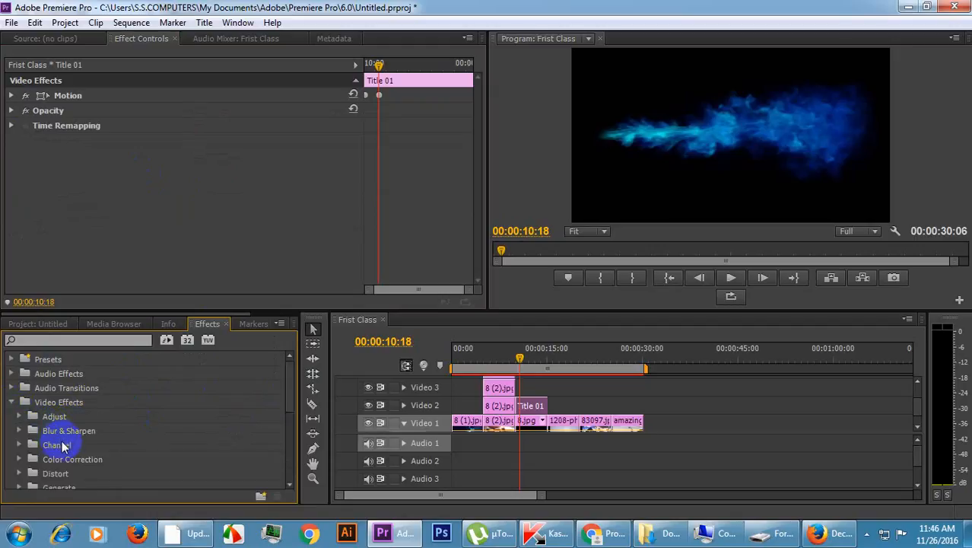
click(19, 431)
scroll(65, 444, down, 2)
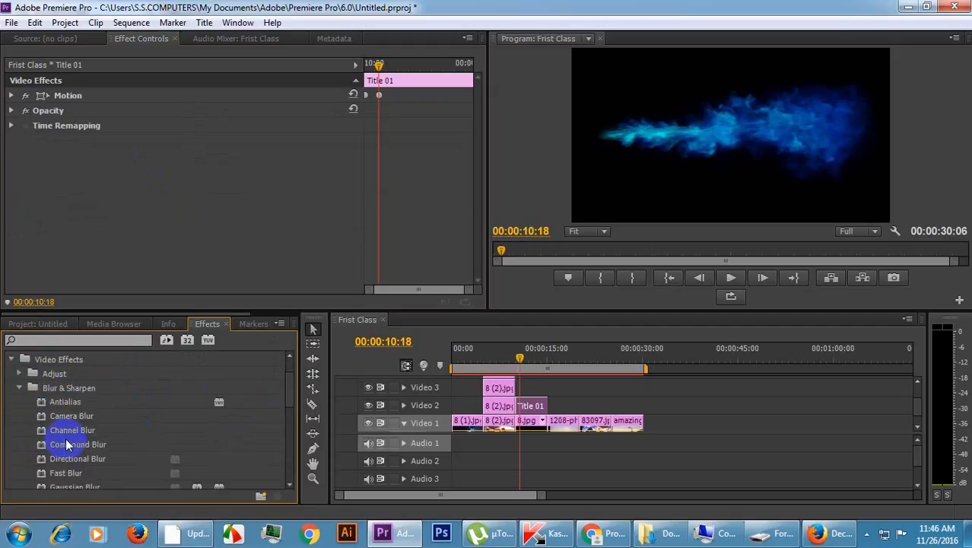
scroll(66, 439, down, 1)
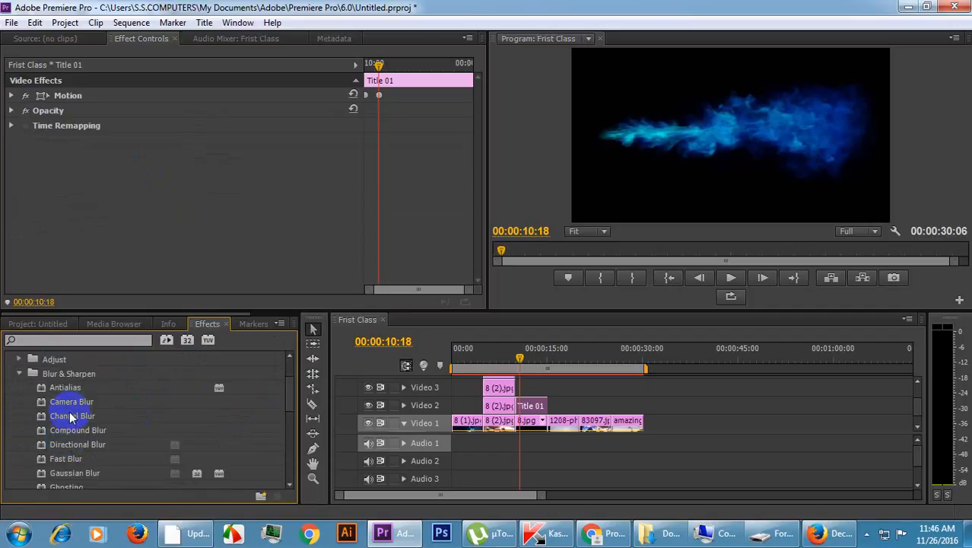
click(79, 417)
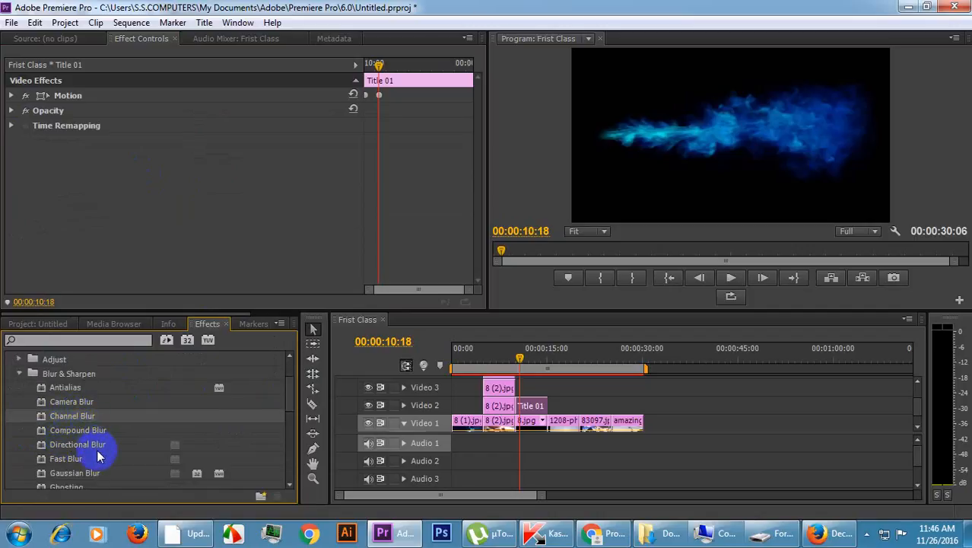
click(74, 460)
click(74, 476)
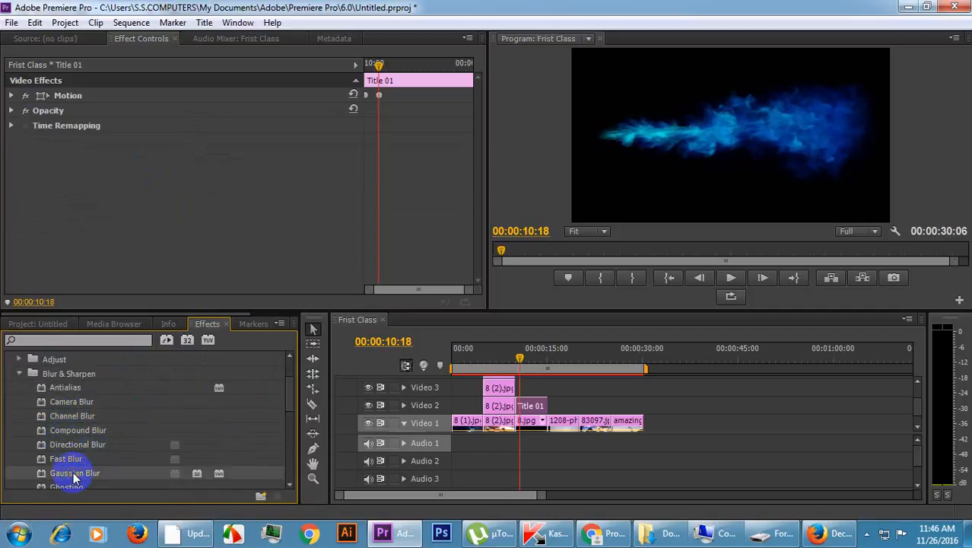
scroll(68, 473, down, 1)
drag(68, 464, 527, 411)
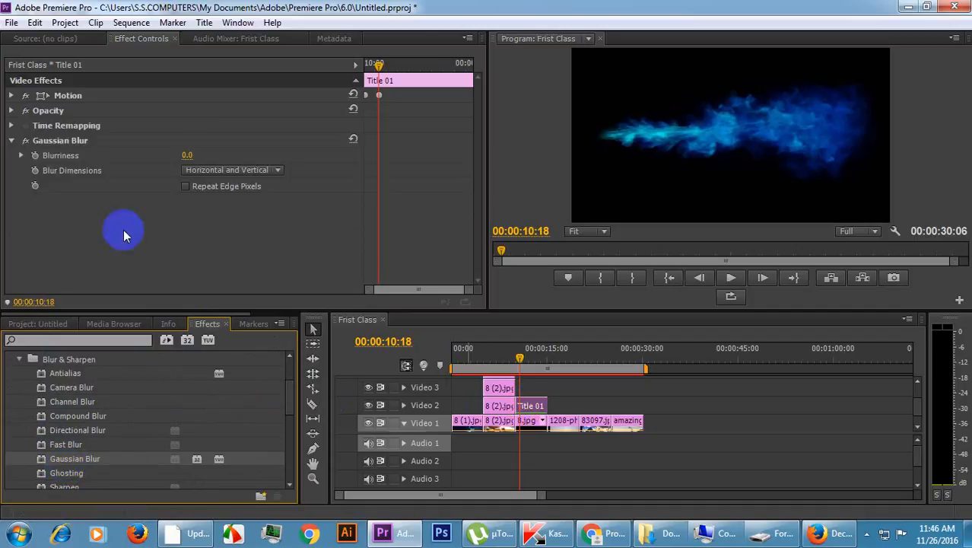
Set Title 01's Gaussian Blur Blurriness to 104 to soften its edge and play the reveal from 00:00:10:02.
drag(186, 155, 216, 150)
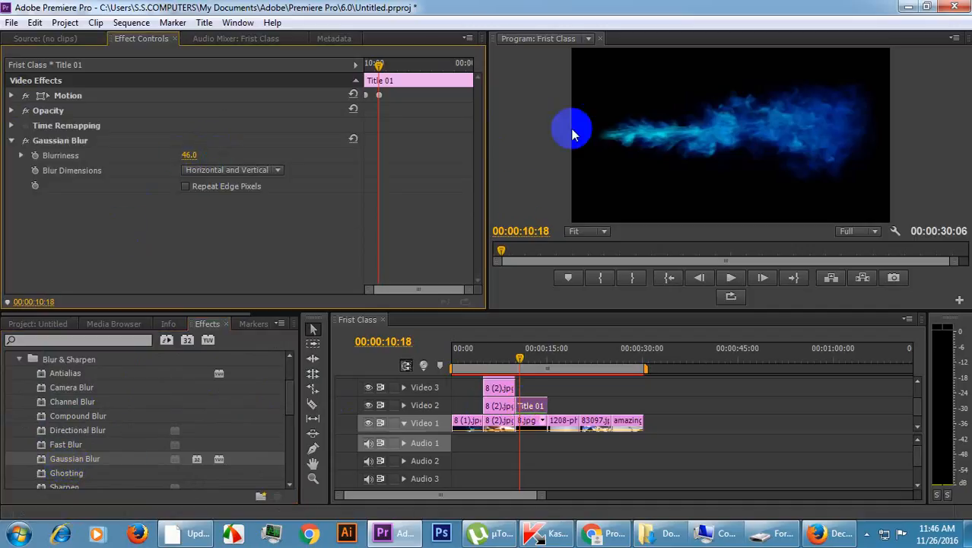
drag(377, 67, 372, 70)
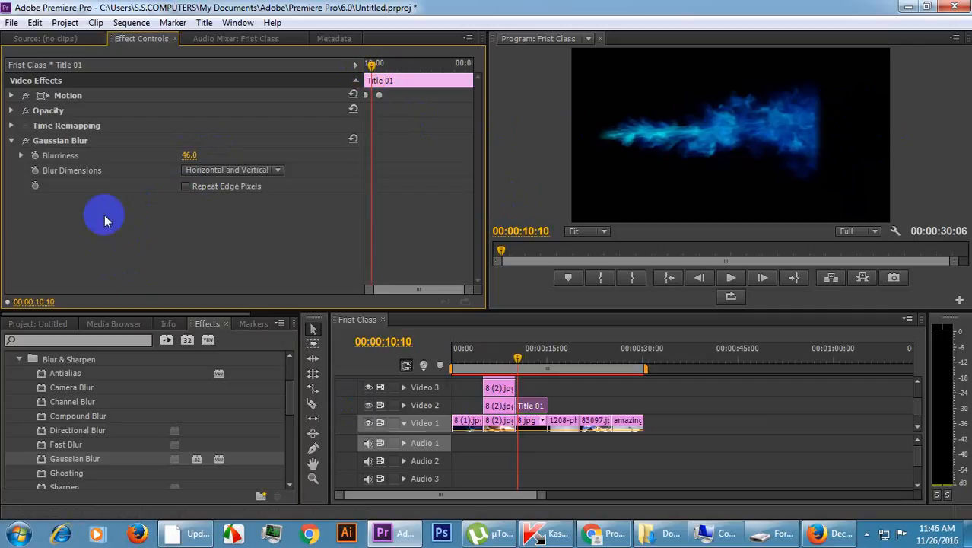
drag(186, 156, 227, 150)
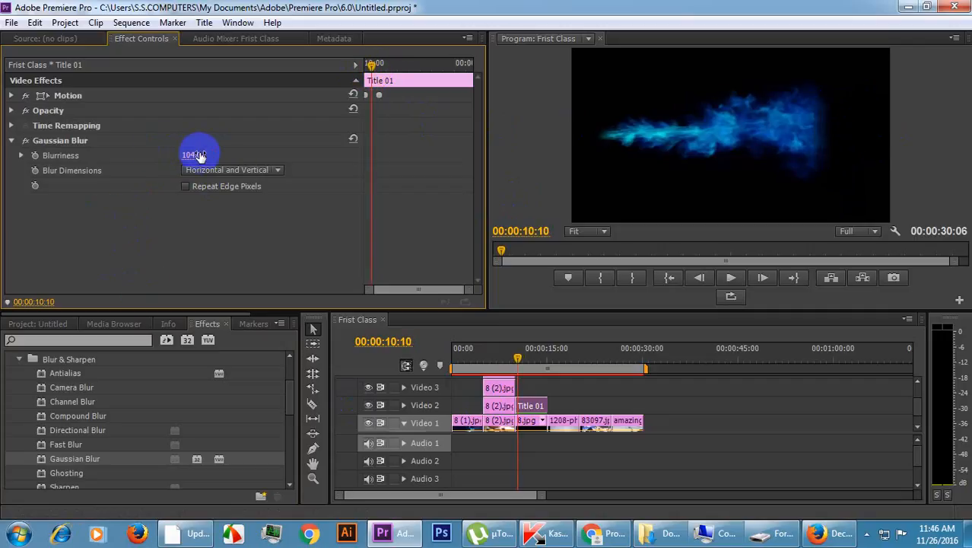
drag(373, 53, 320, 79)
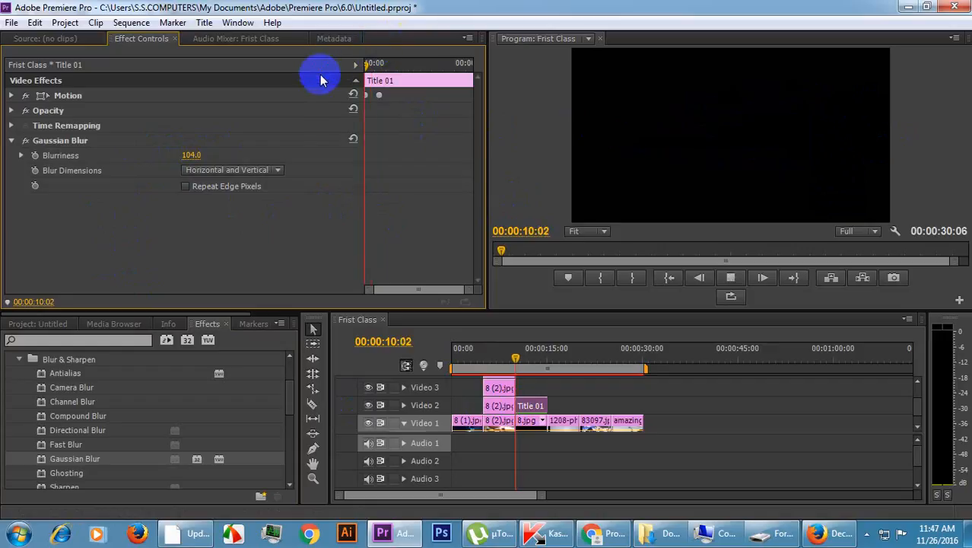
key(space)
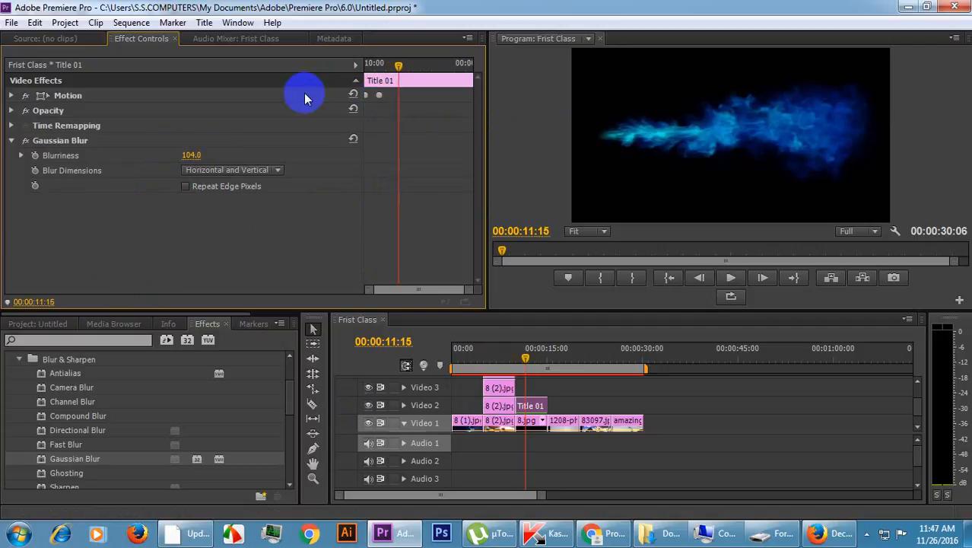
click(314, 333)
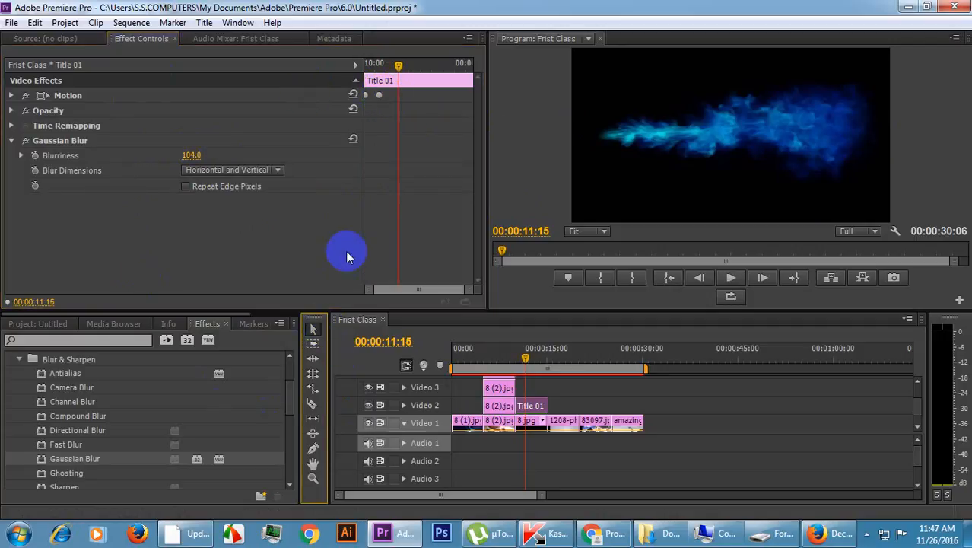
Slow Title 01's slide by moving its end Position keyframe to 00:00:11:15 and, after a preview, about one second further.
click(379, 95)
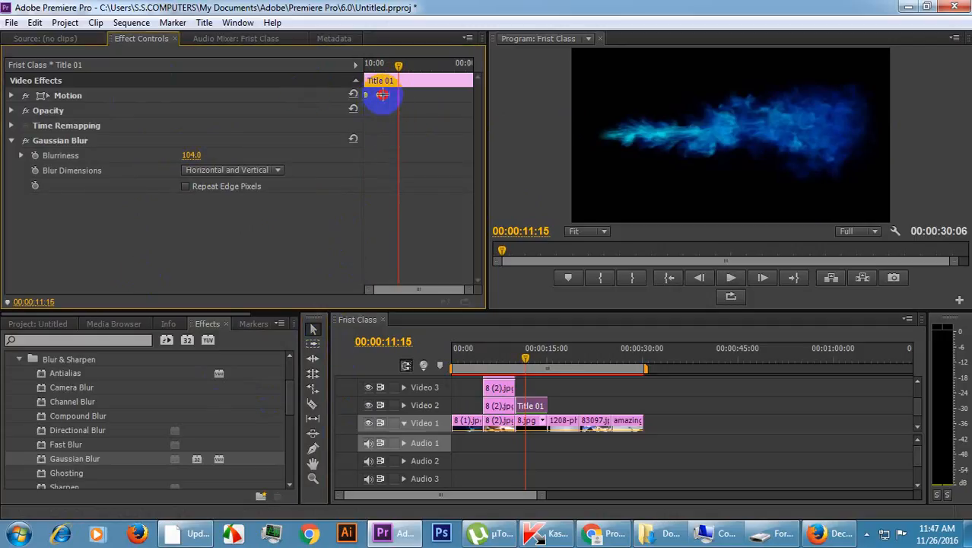
click(528, 391)
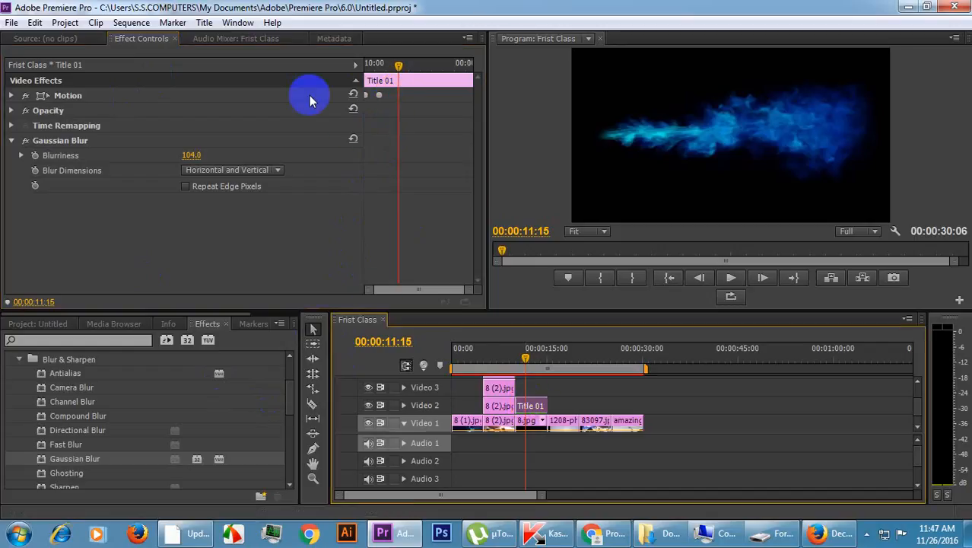
click(11, 95)
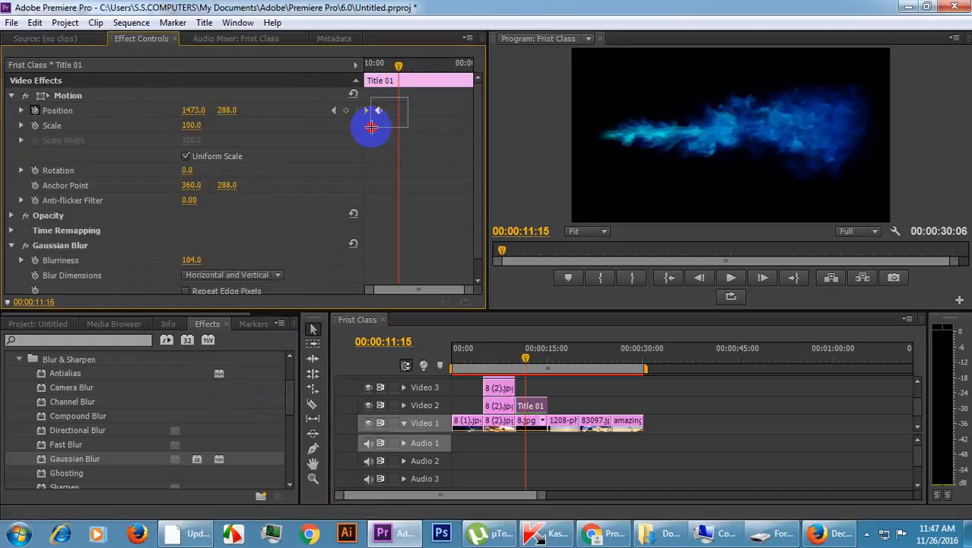
drag(378, 112, 395, 114)
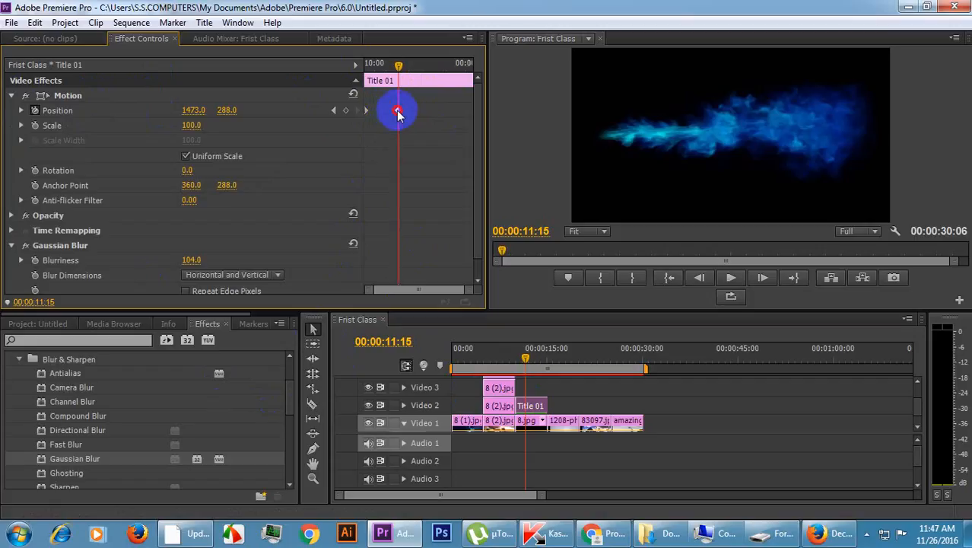
drag(392, 70, 327, 204)
key(space)
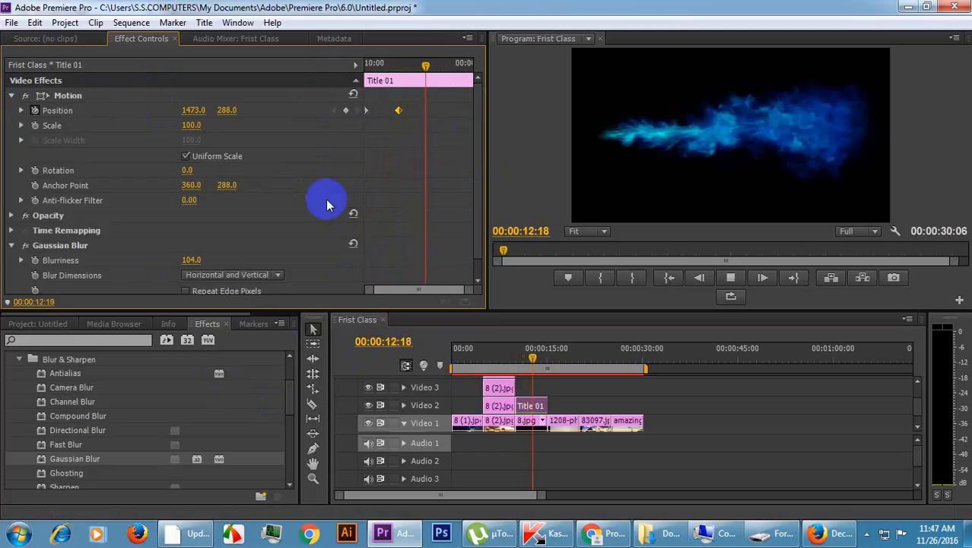
key(space)
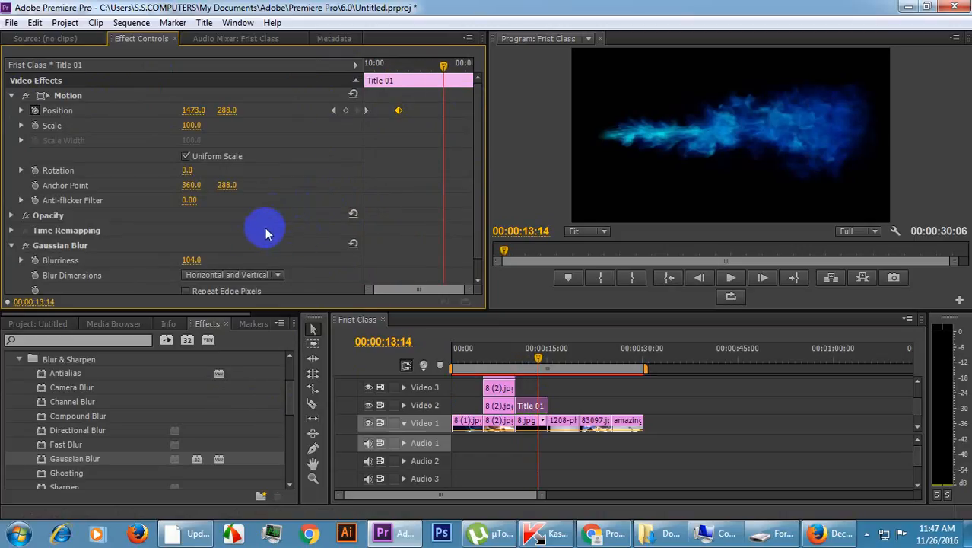
drag(398, 110, 423, 111)
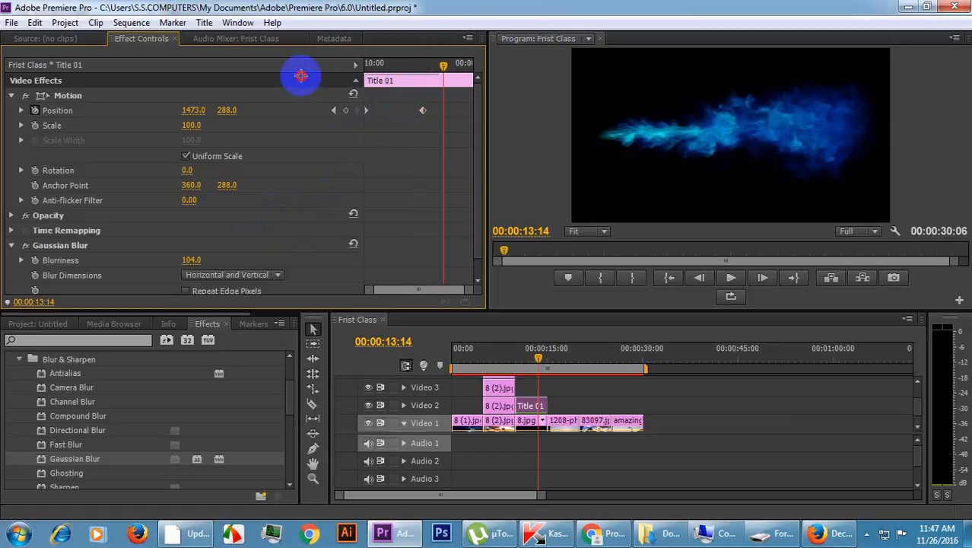
Play Title 01's slowed slide off 8.jpg from 00:00:10:02, pausing along the way to check the reveal.
drag(440, 66, 325, 72)
key(space)
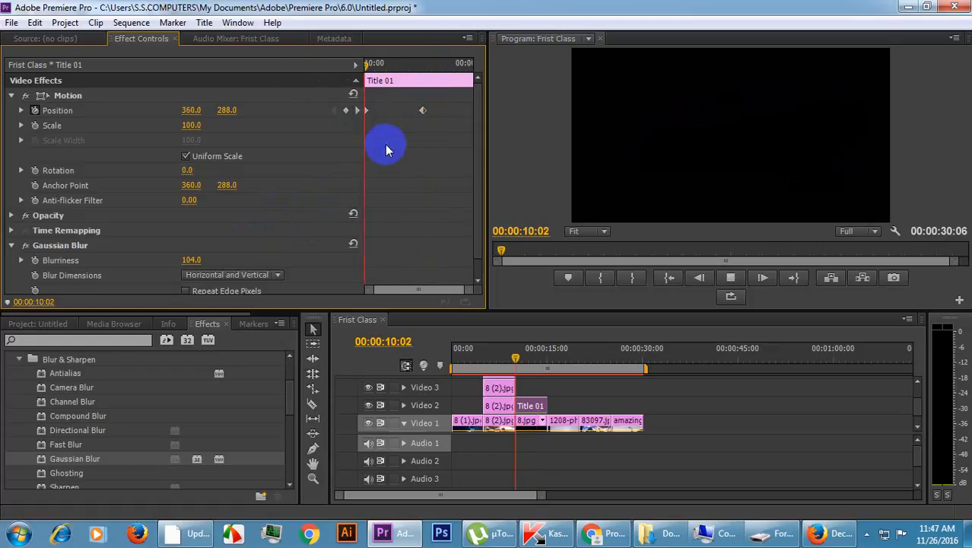
key(space)
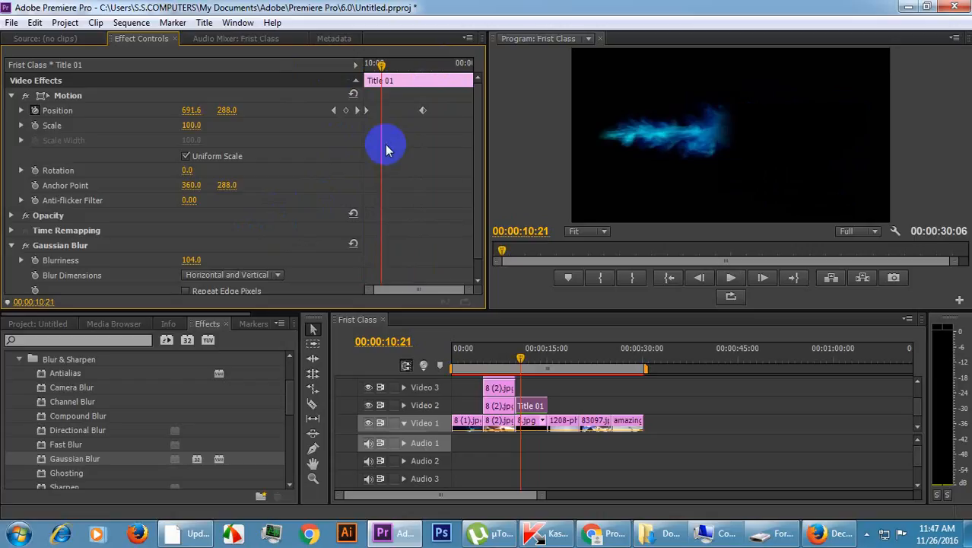
key(space)
key(space)
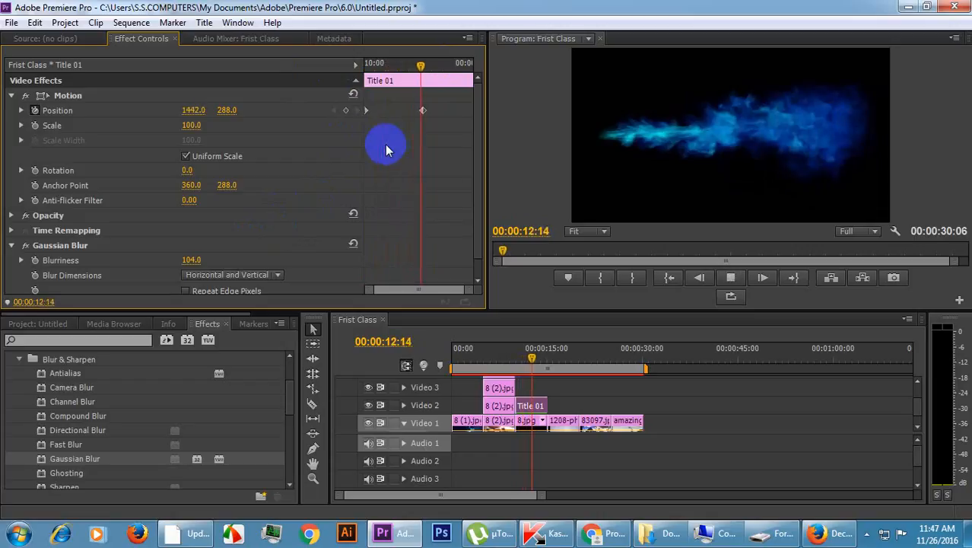
key(space)
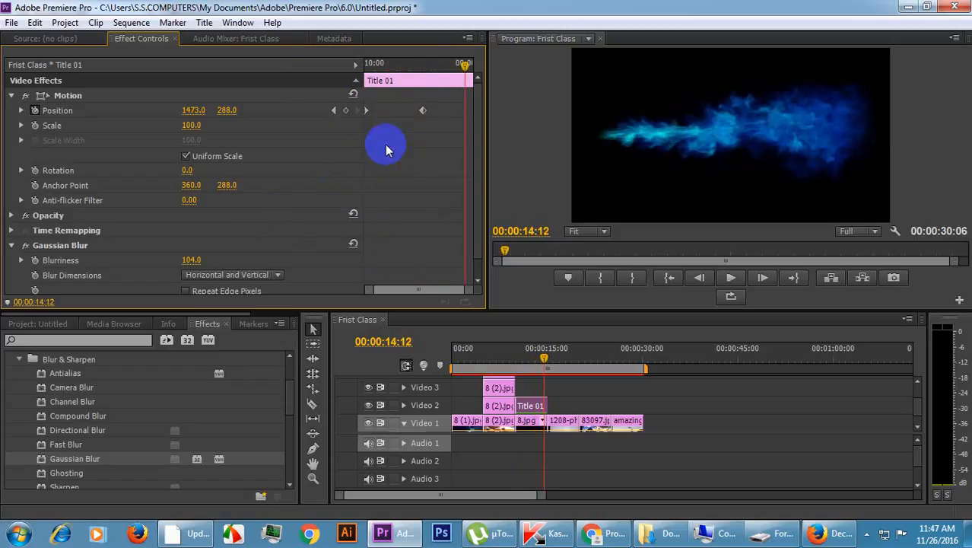
Apply the Spin video transition from the 3D Motion group to the end of Title 01 on Video 2.
click(19, 360)
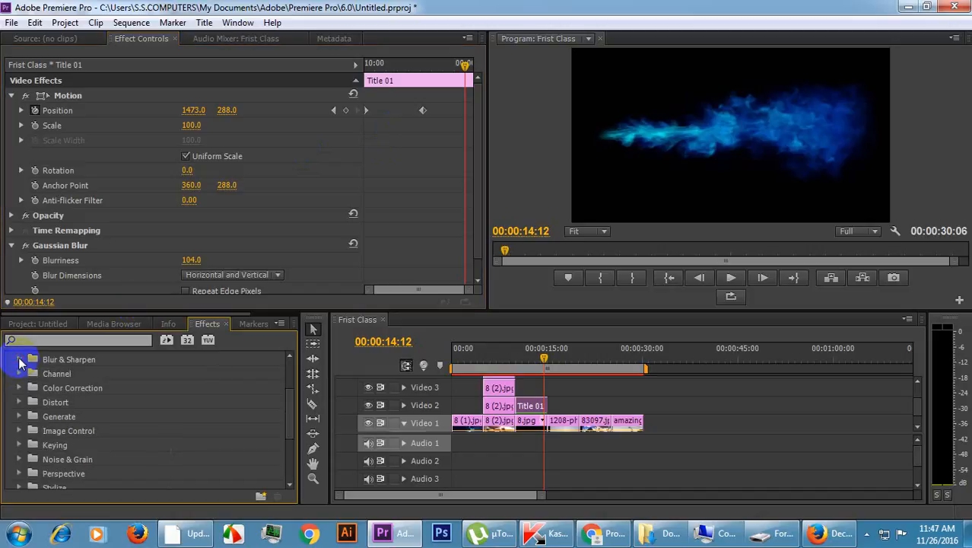
scroll(27, 365, up, 2)
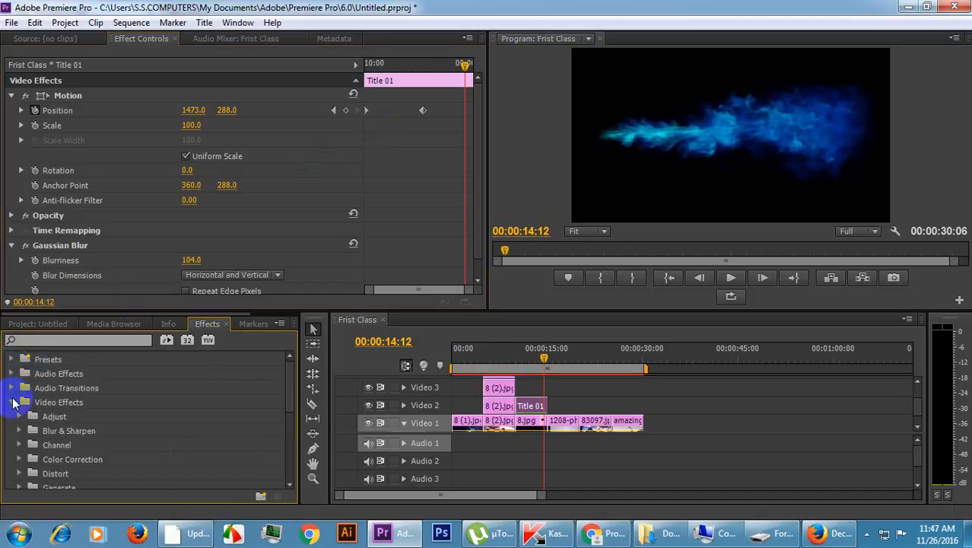
click(11, 401)
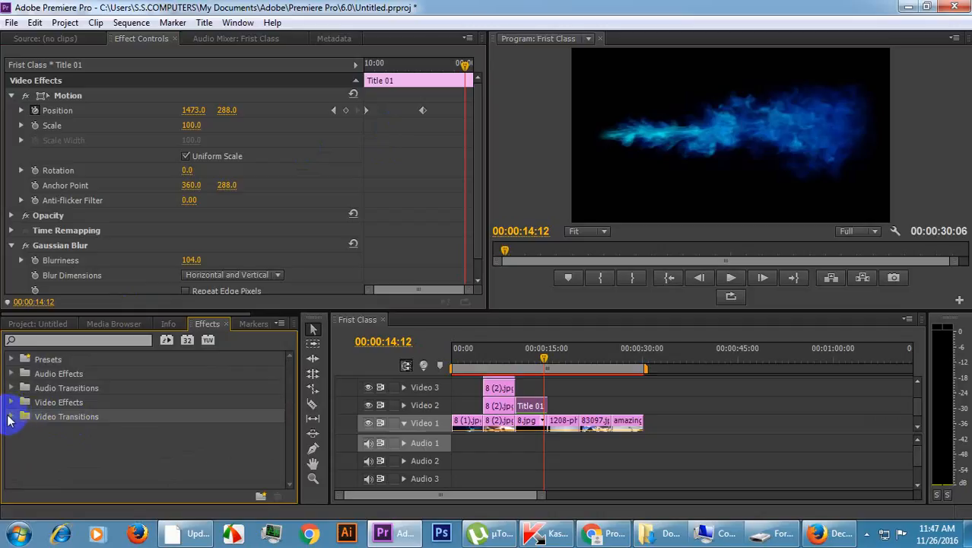
click(10, 418)
scroll(53, 430, down, 4)
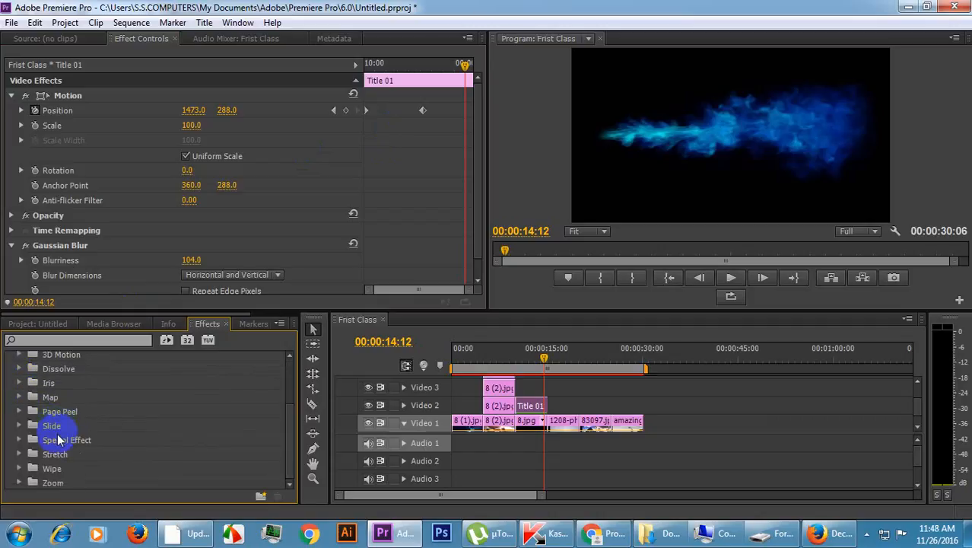
scroll(76, 430, up, 3)
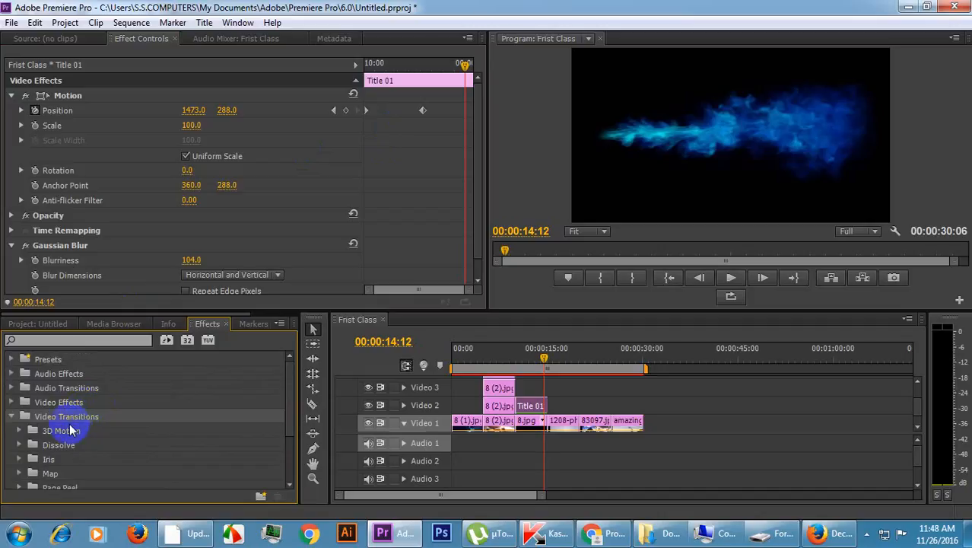
scroll(72, 428, down, 1)
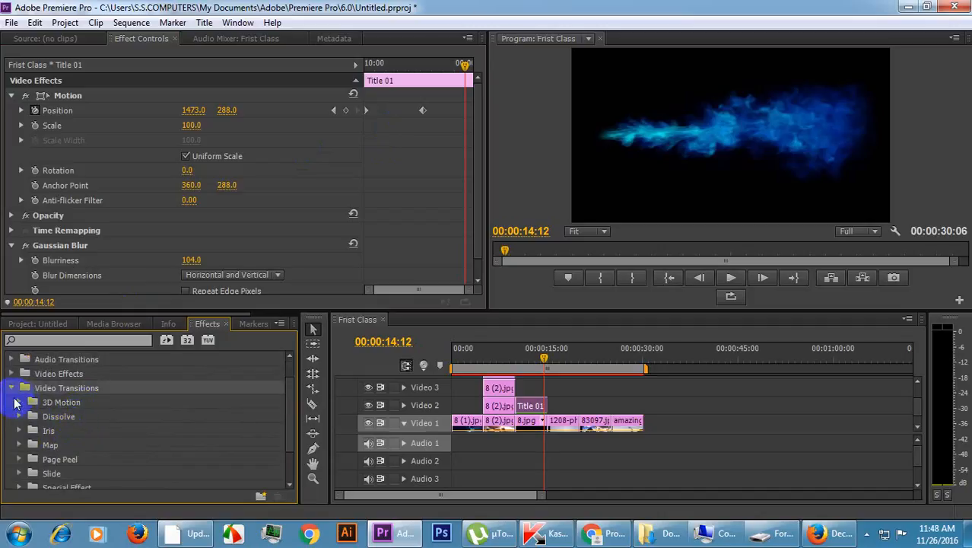
click(21, 403)
scroll(69, 426, down, 1)
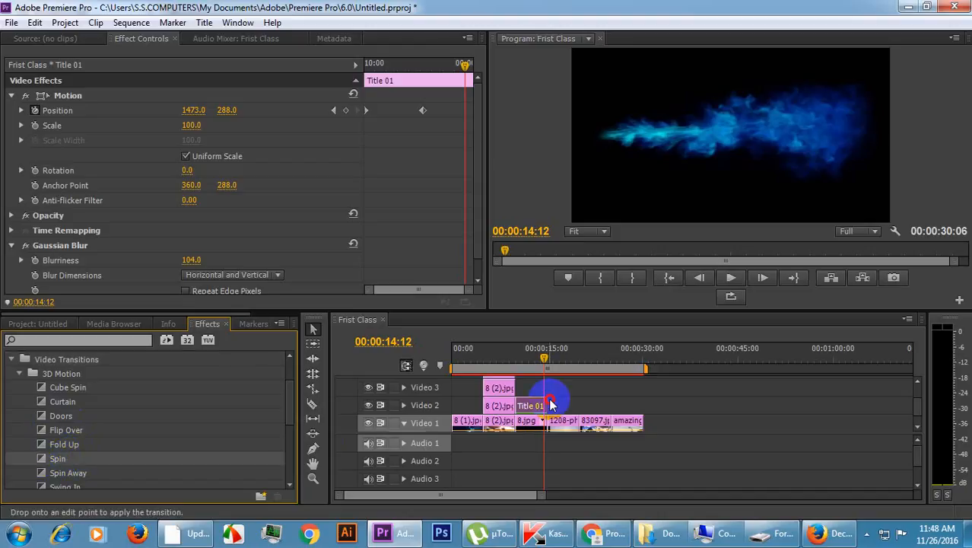
drag(542, 404, 537, 404)
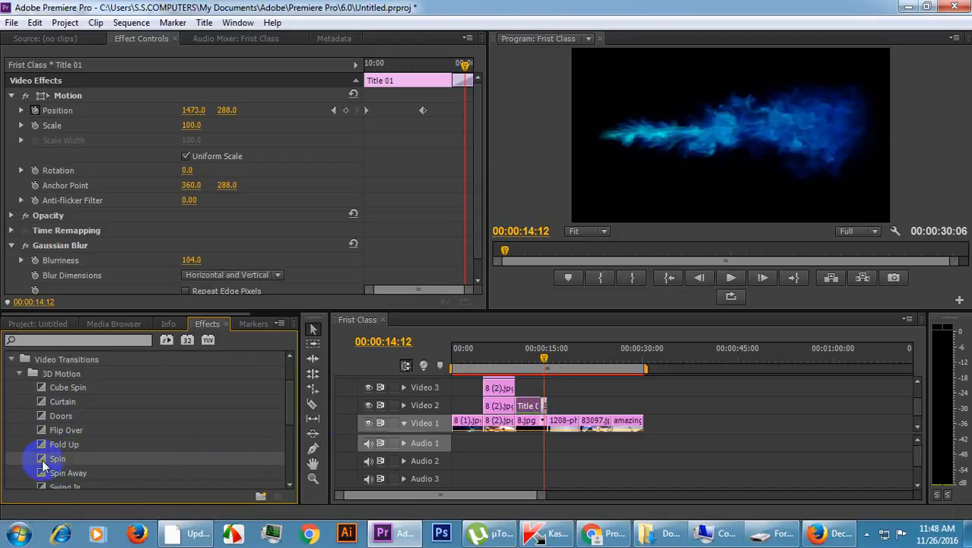
Apply the Spin transition at the cut between 8.jpg and the 1208 wallpaper clip on Video 1, and preview it from 00:00:10:02.
drag(45, 464, 551, 426)
drag(531, 357, 522, 359)
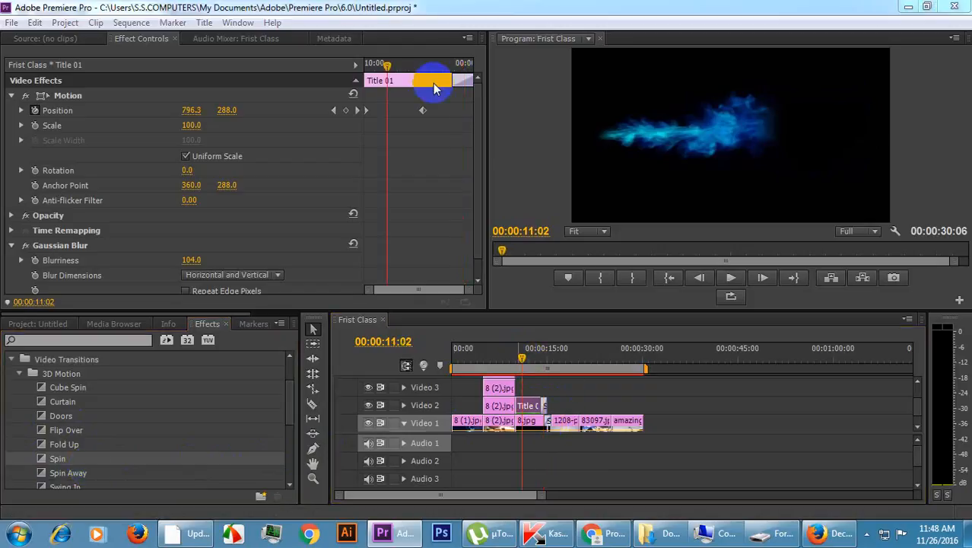
drag(388, 65, 325, 66)
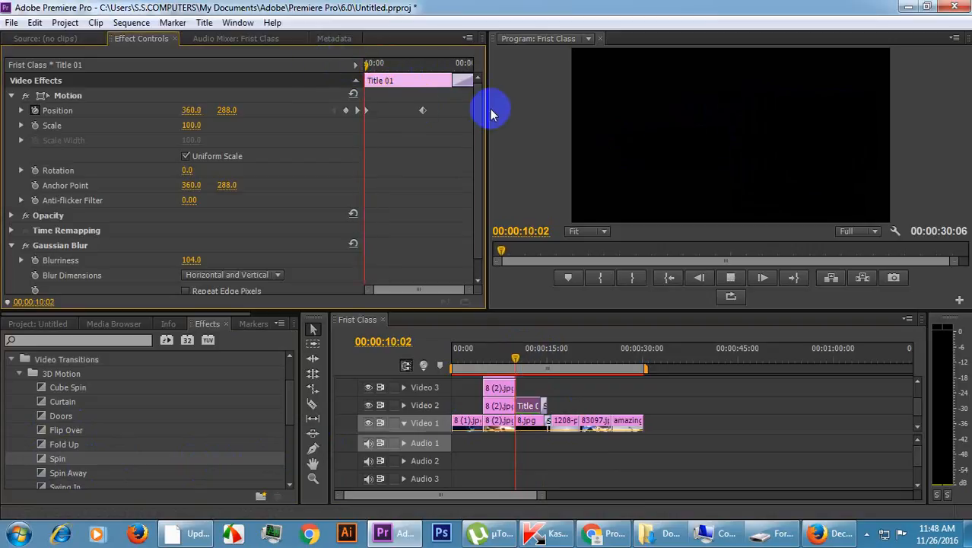
key(space)
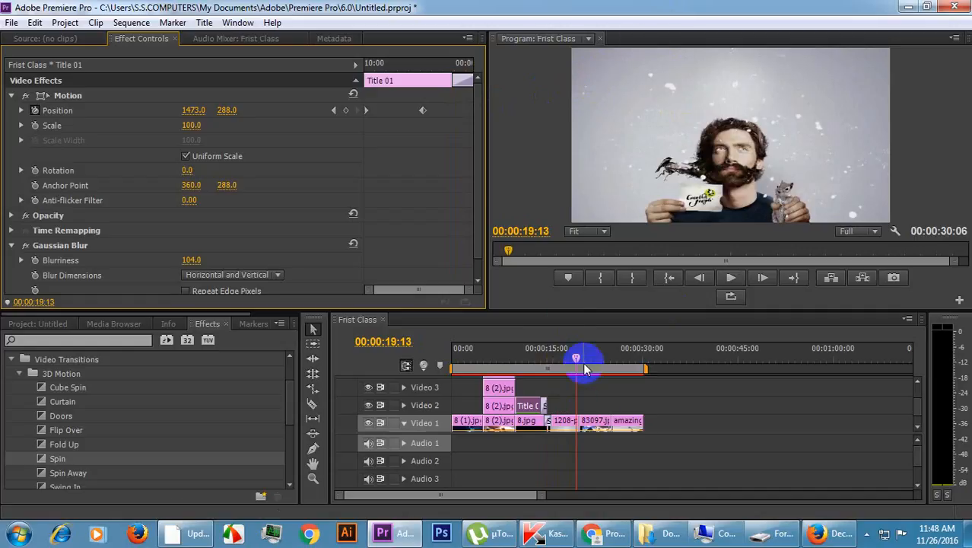
click(12, 363)
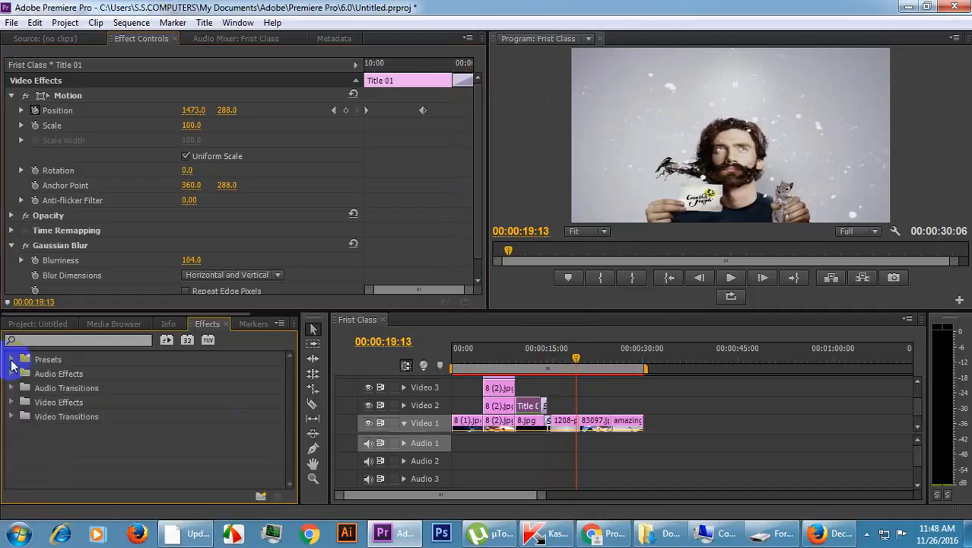
Select the 1208 wallpaper clip on Video 1 and place the playhead near its end at 00:00:19:05.
click(560, 430)
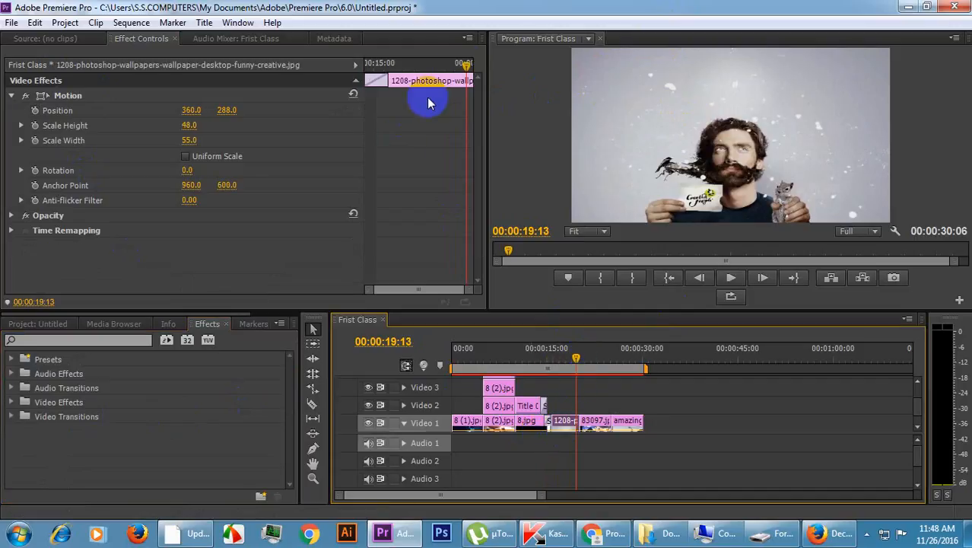
drag(463, 65, 455, 102)
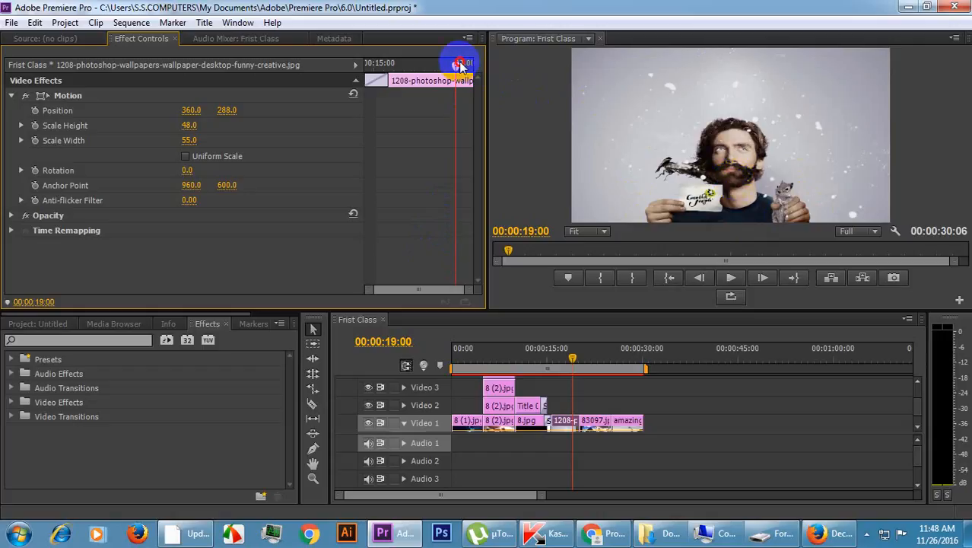
drag(465, 67, 468, 67)
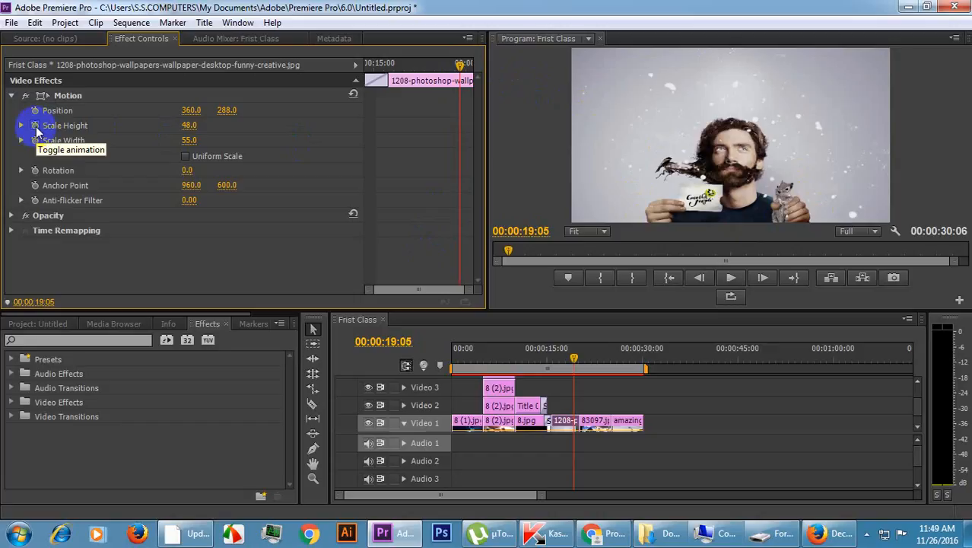
click(35, 127)
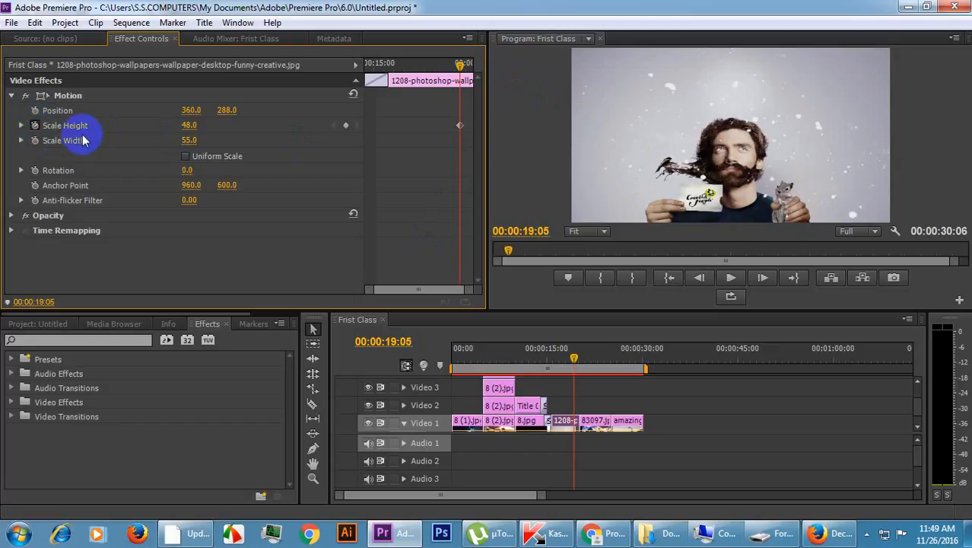
click(34, 126)
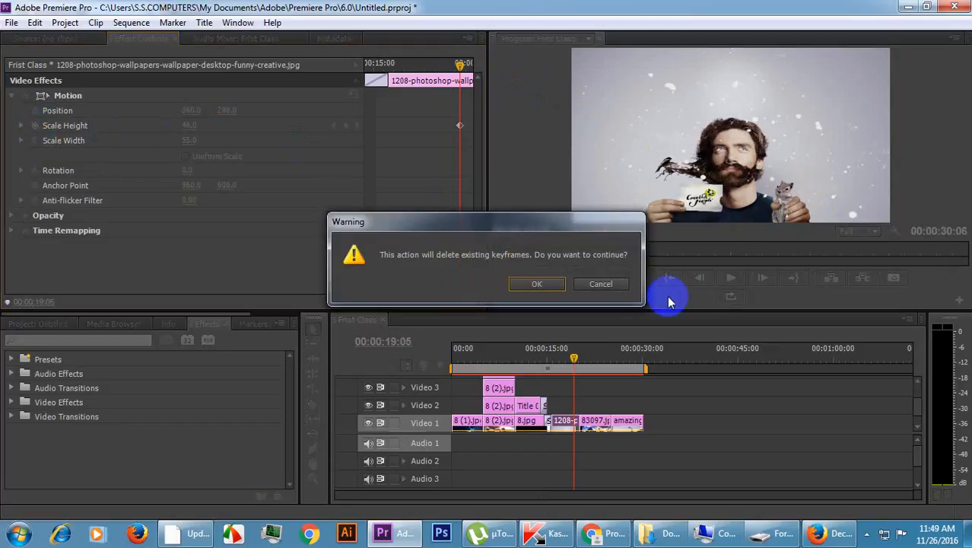
click(536, 284)
Animate the 1208 clip's Scale Width from 55 at 00:00:19:05 to 500 at 00:00:19:22.
click(35, 141)
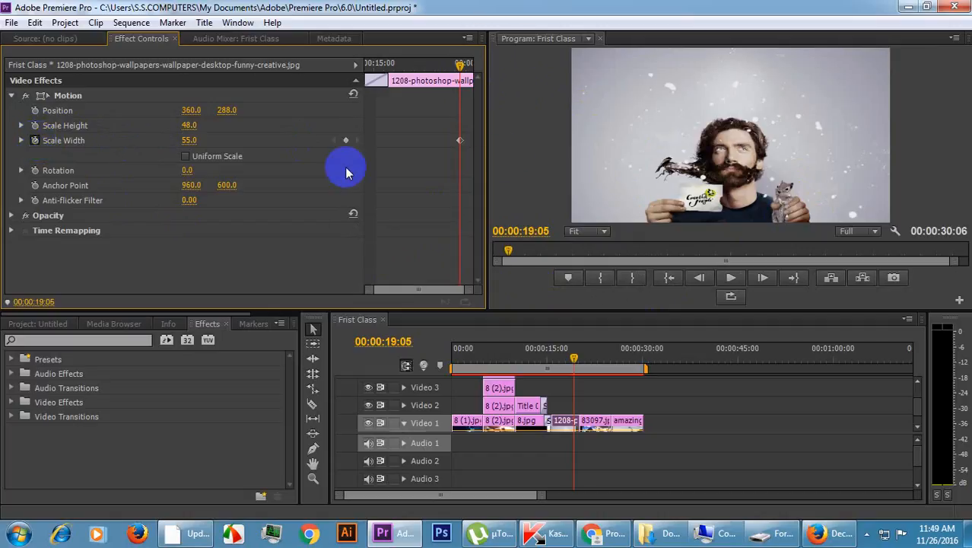
drag(461, 66, 486, 71)
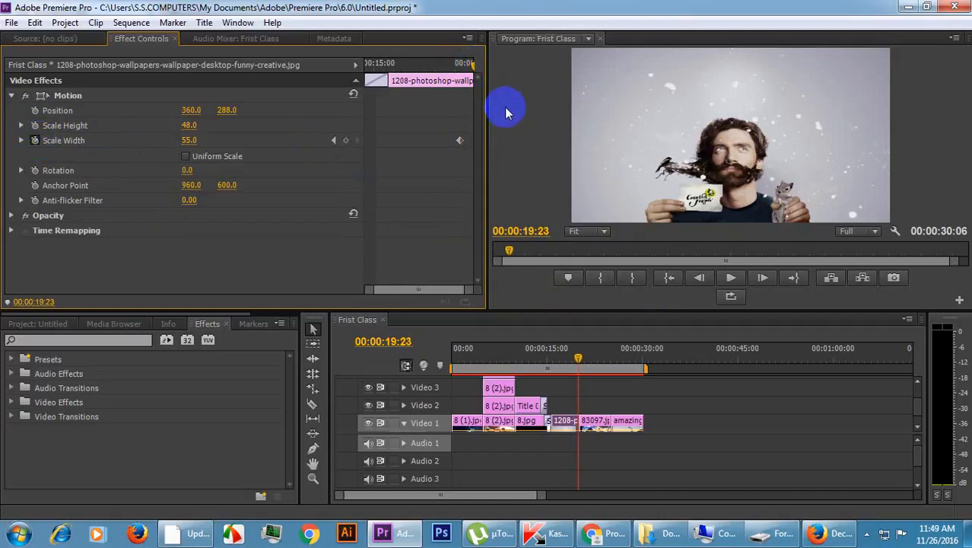
key(Right)
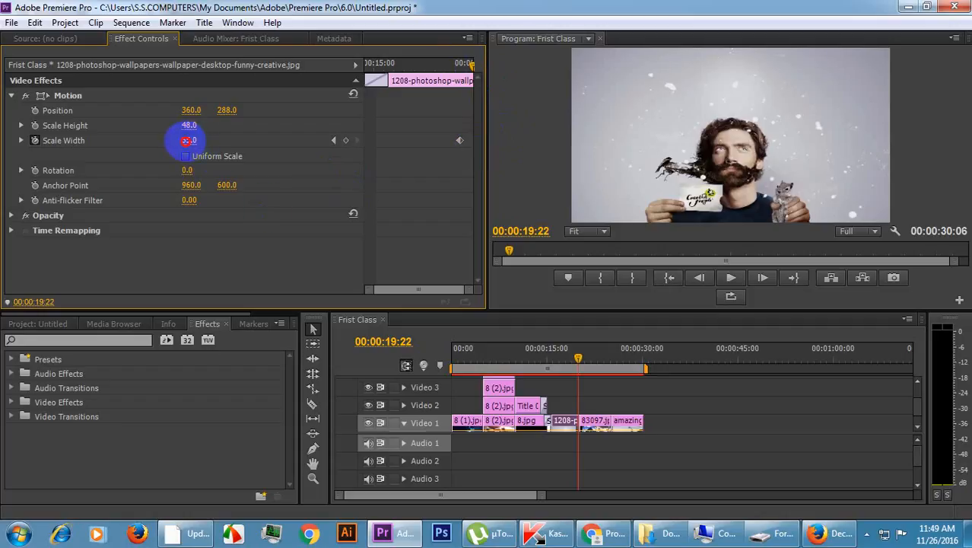
click(188, 140)
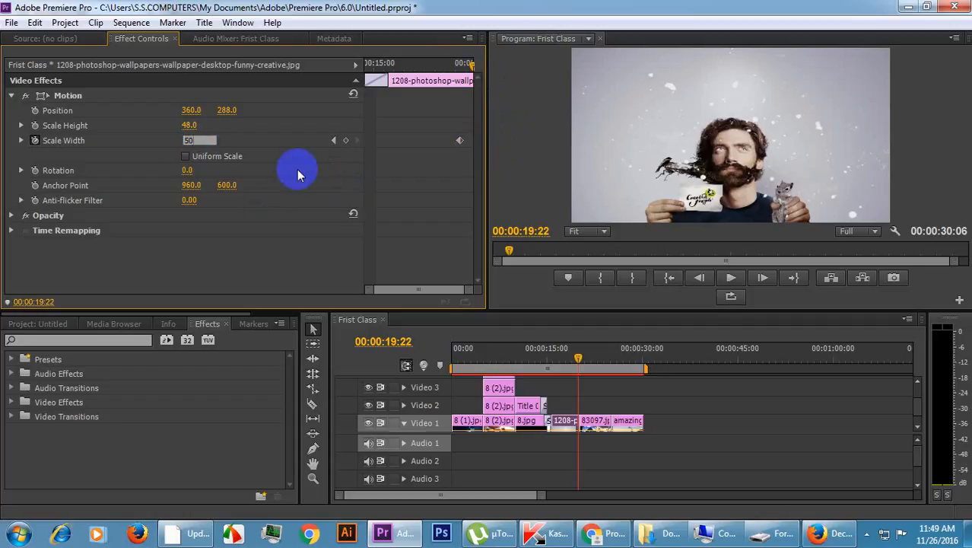
text(500)
key(Return)
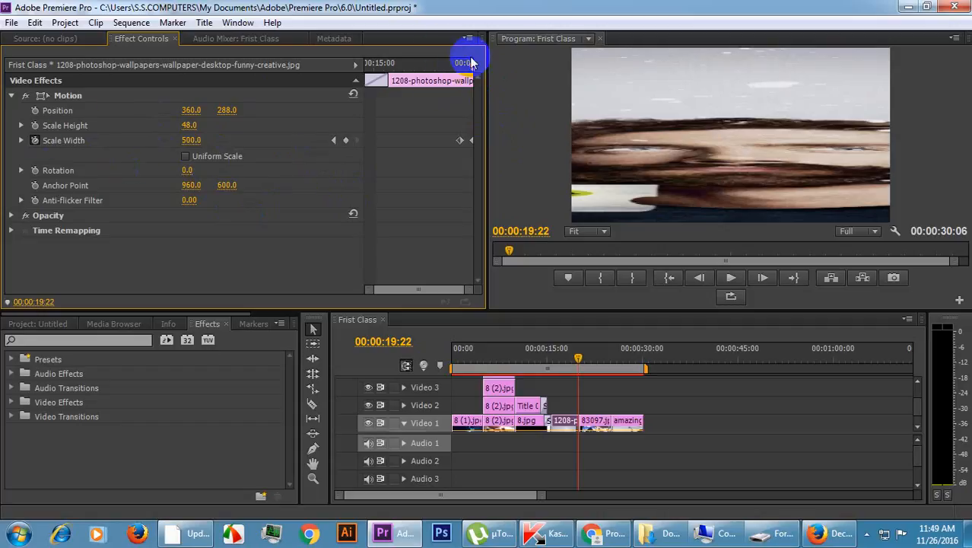
Animate the 1208 clip's Scale Height from 48 at 00:00:19:05 to 500 at 00:00:19:22 to match the width zoom.
drag(468, 67, 456, 66)
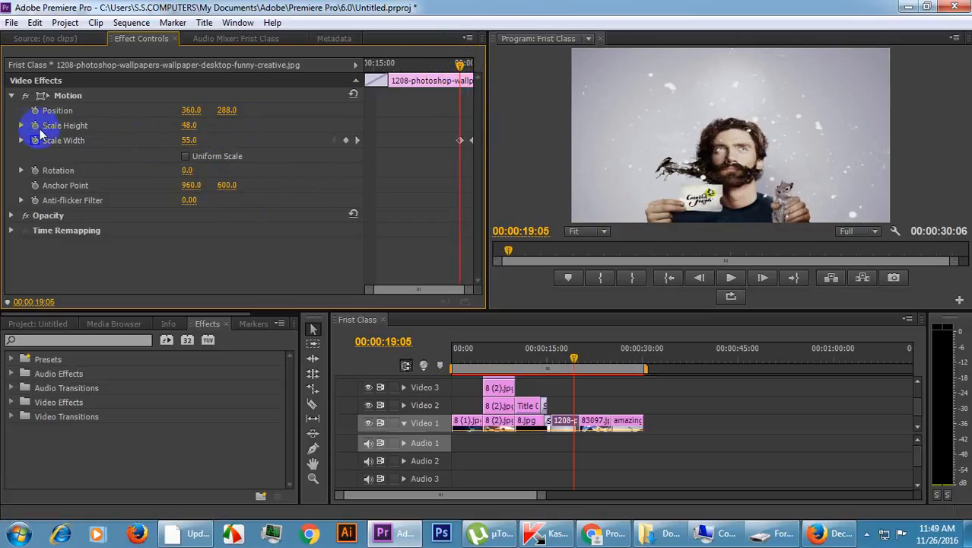
click(34, 126)
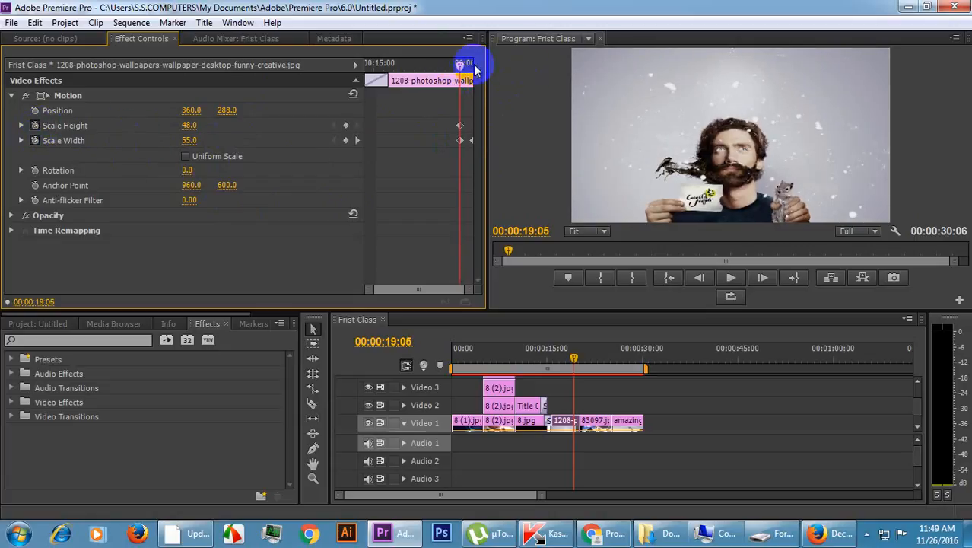
drag(459, 65, 472, 62)
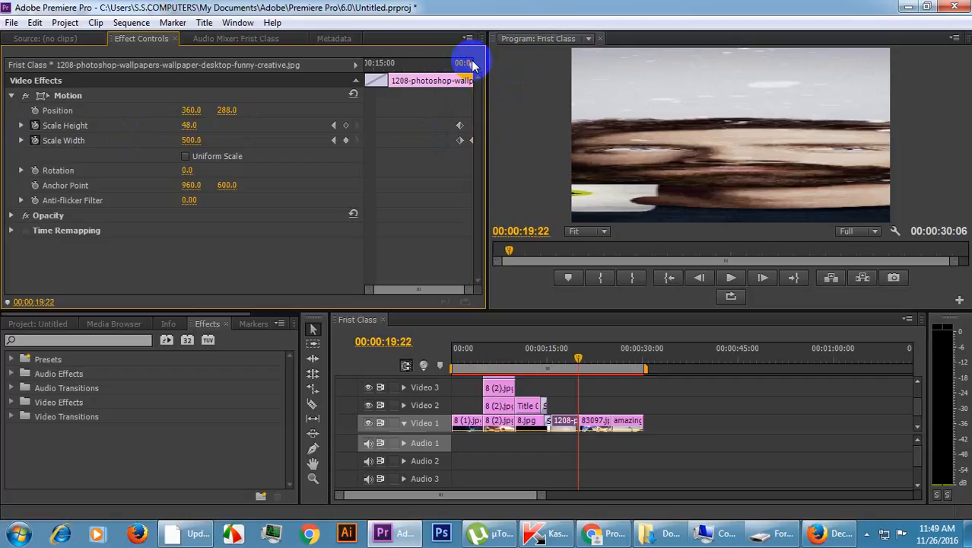
key(Left)
key(Right)
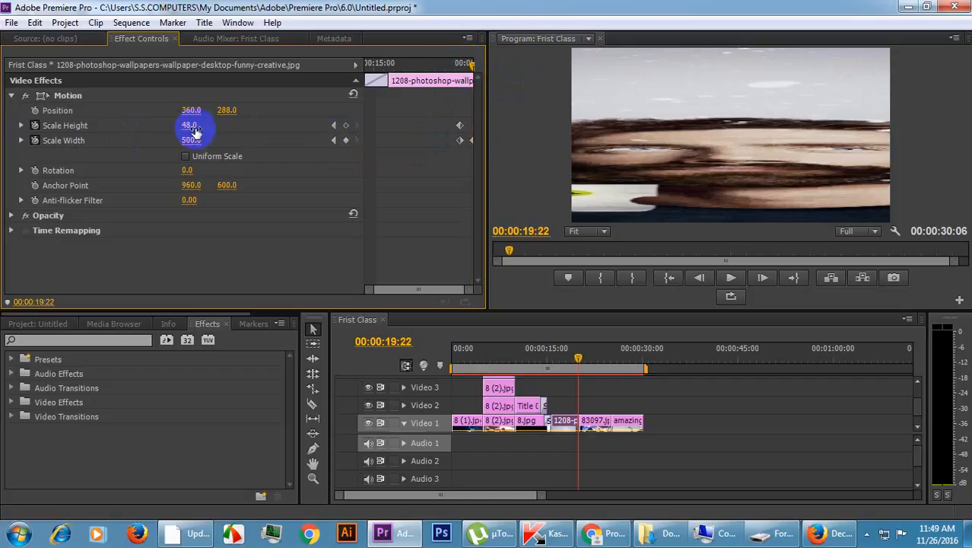
click(191, 126)
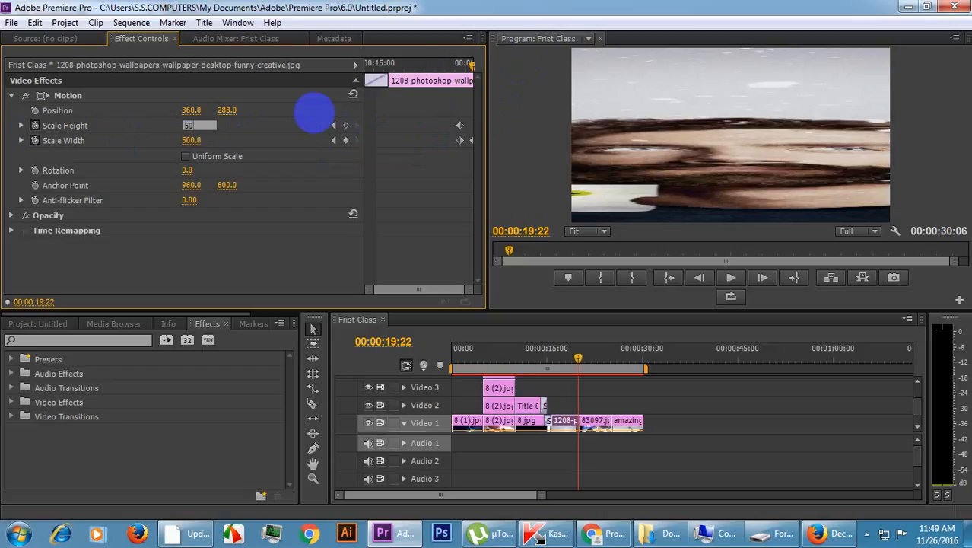
key(Return)
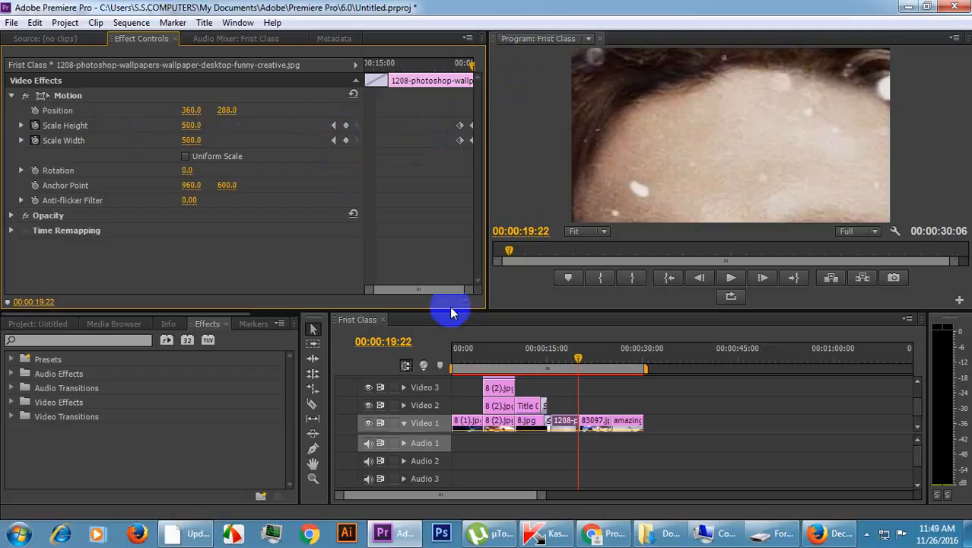
Play the 1208 clip's closing zoom from 00:00:15:12 and return the playhead to the cut at 00:00:20:00.
click(384, 66)
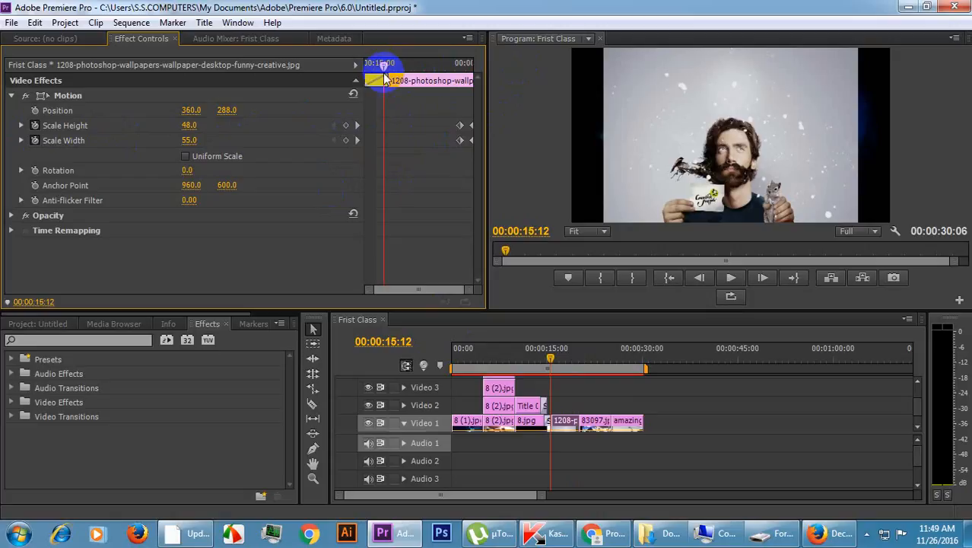
key(space)
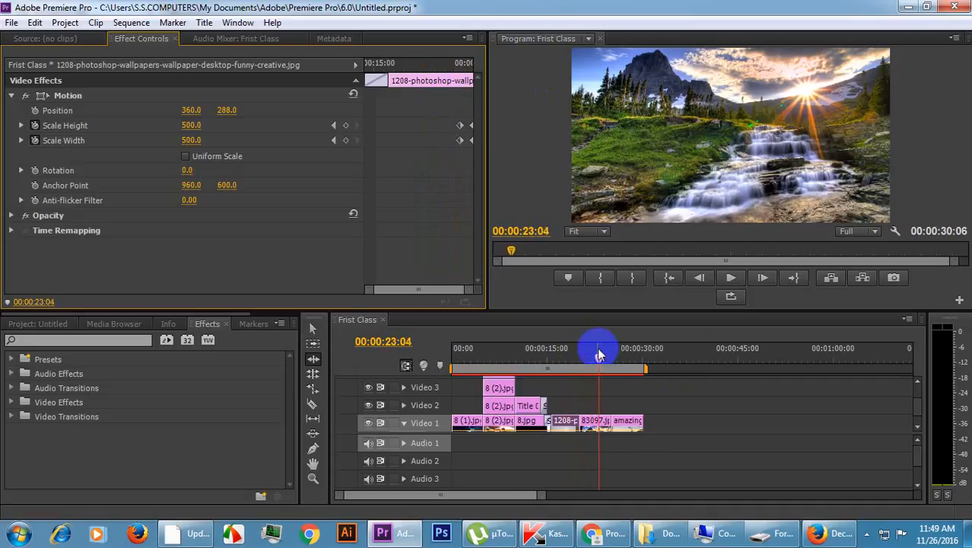
drag(600, 353, 581, 364)
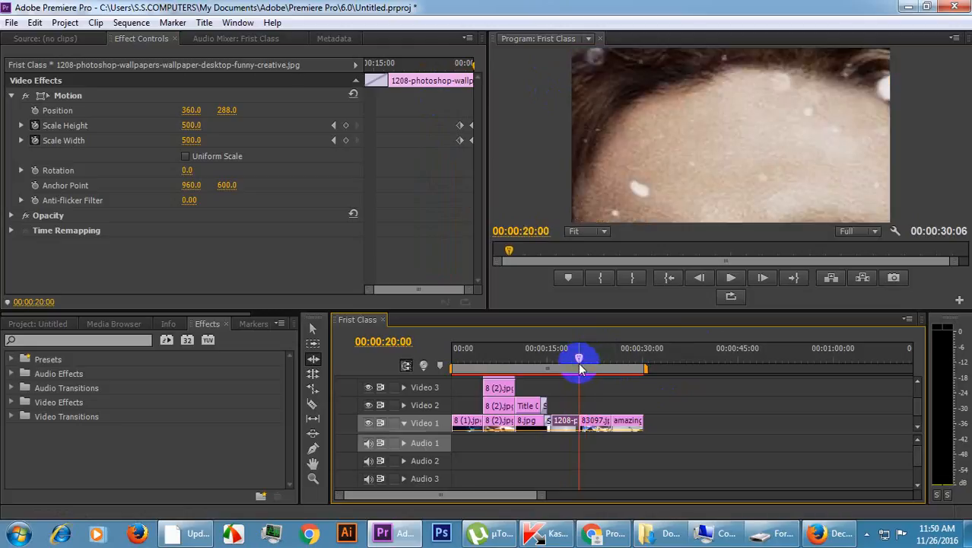
Select the 83097.jpg clip on Video 1 and place the playhead on its first visible frame at 00:00:20:04.
key(Right)
key(Right)
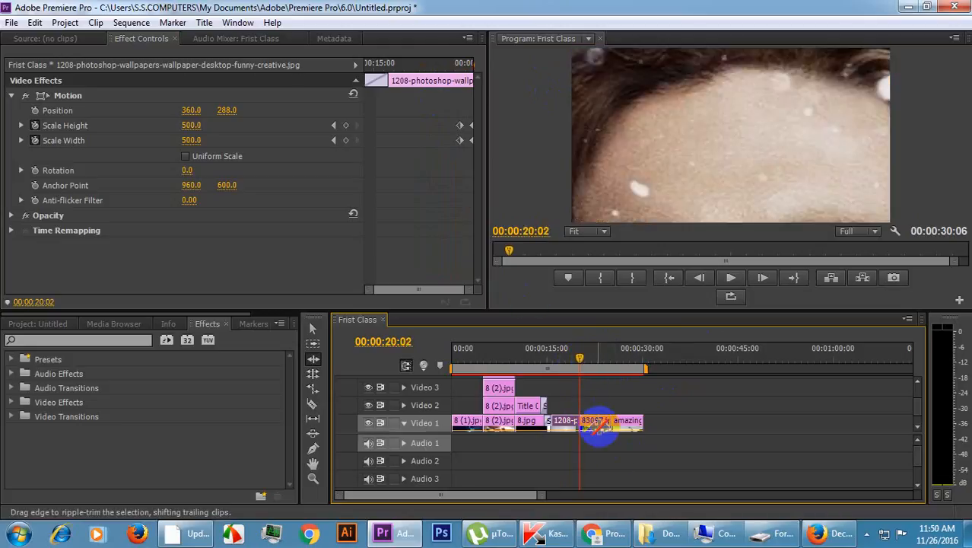
click(313, 328)
click(592, 428)
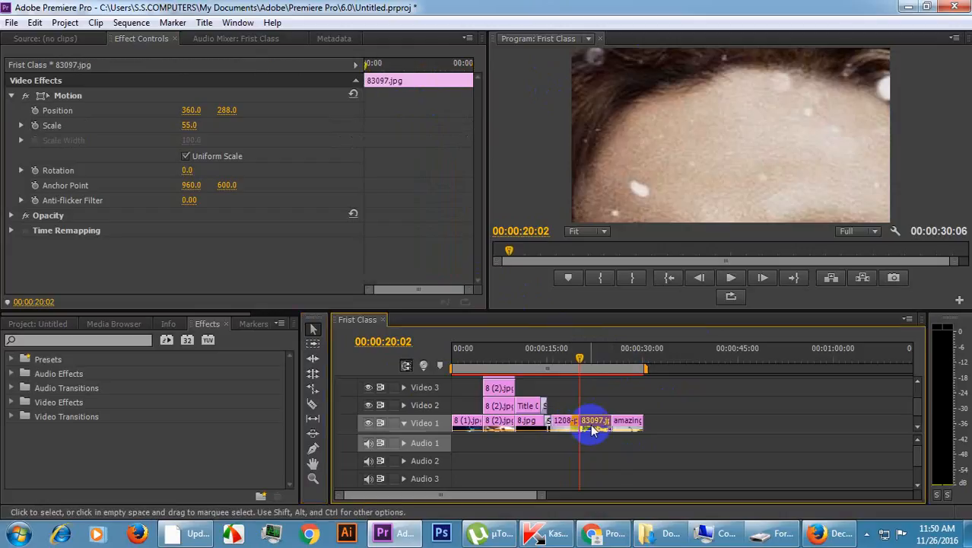
key(Right)
key(Right)
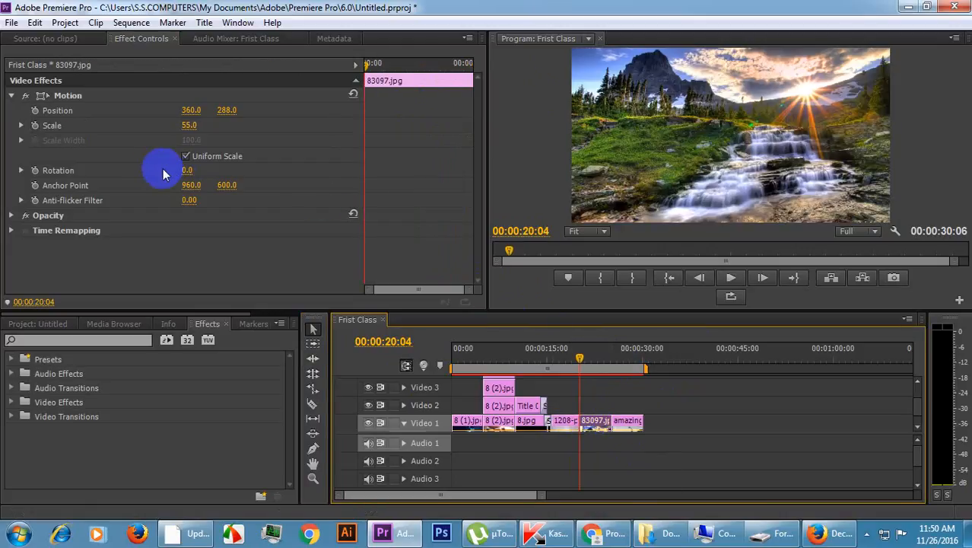
key(Left)
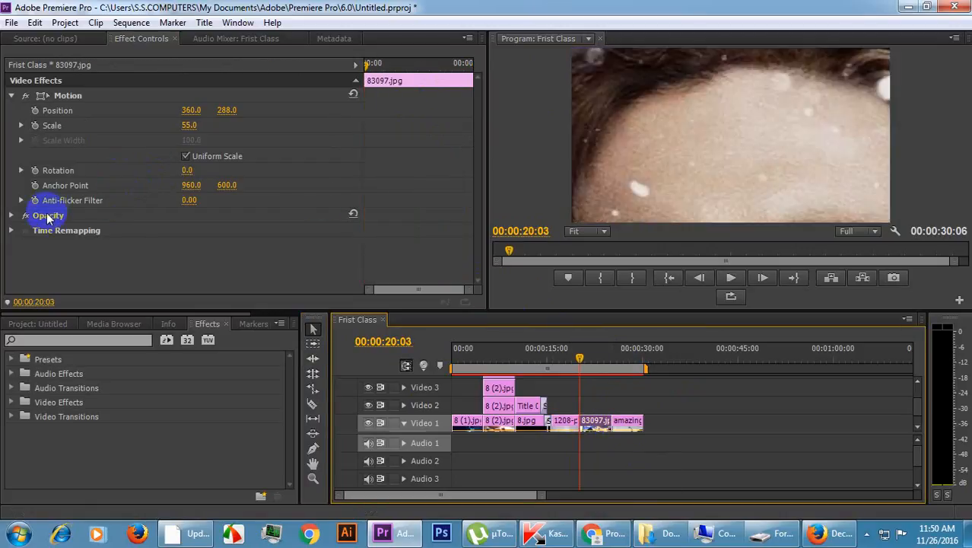
key(Right)
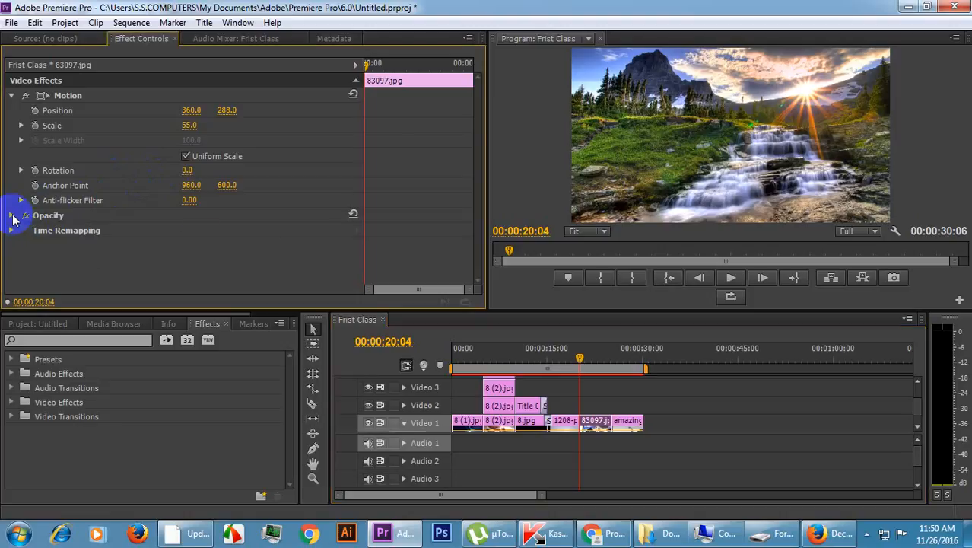
Fade in the 83097.jpg clip by animating its Opacity from 0% at 00:00:20:04 to 100% at 00:00:20:23.
click(12, 217)
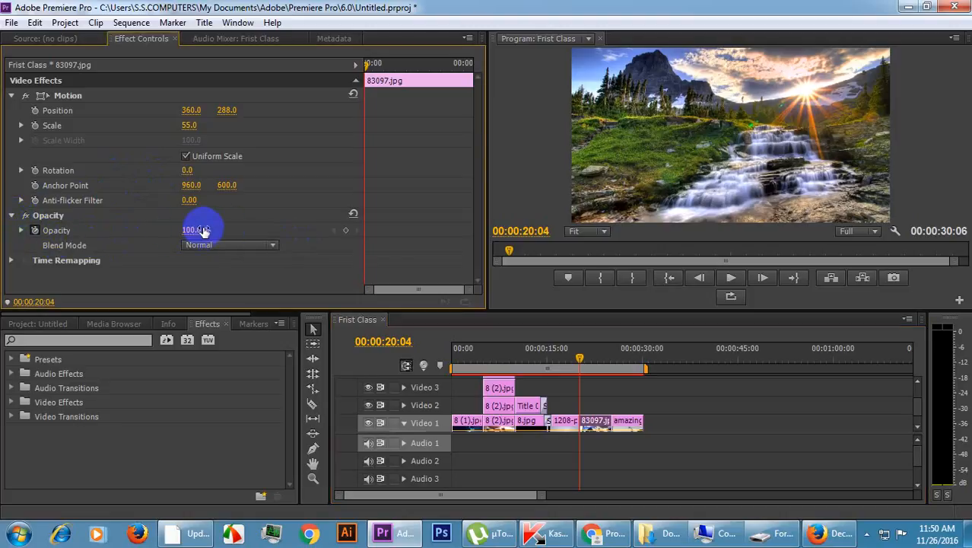
click(375, 65)
drag(377, 66, 381, 65)
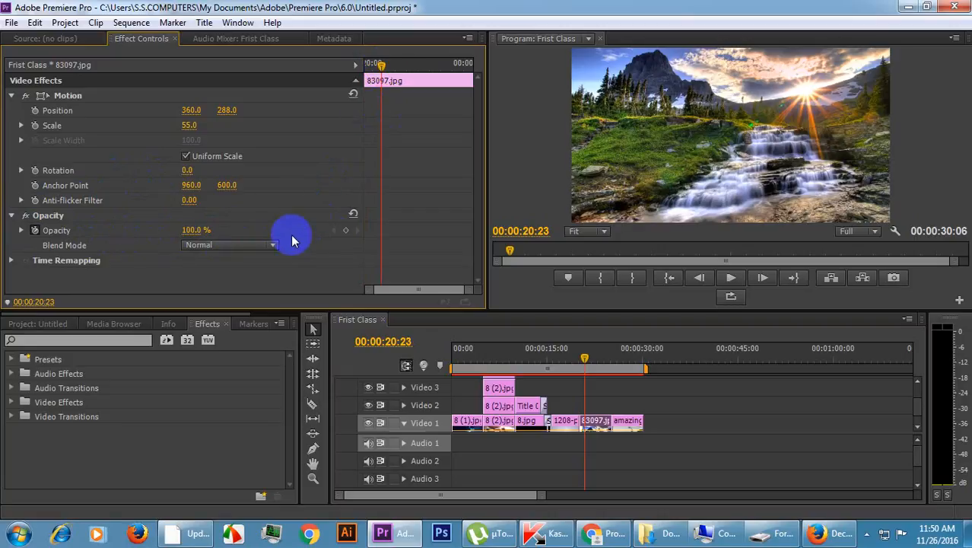
click(346, 230)
drag(381, 65, 347, 65)
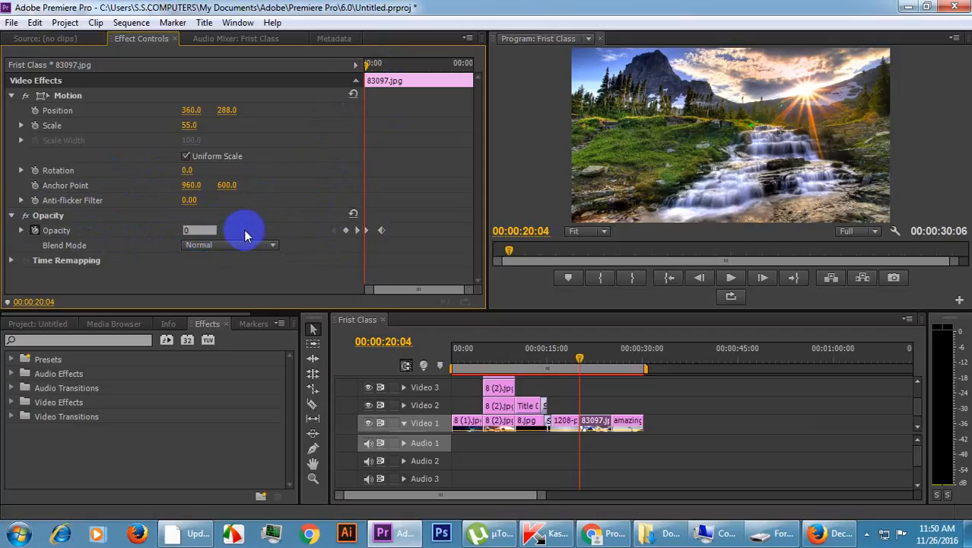
key(Return)
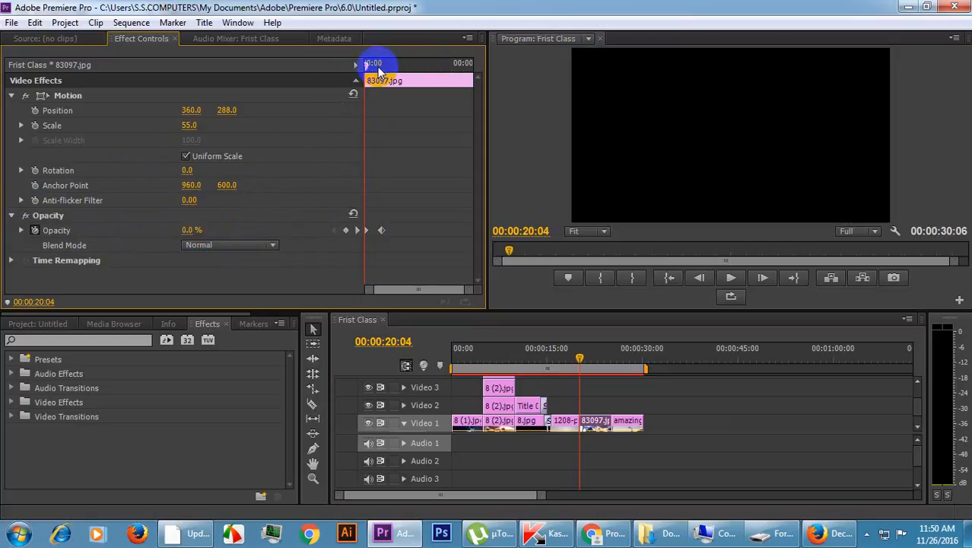
Play the transition into 83097.jpg from 00:00:17:04 and stop near the clip's end at 00:00:24:08.
drag(581, 357, 560, 364)
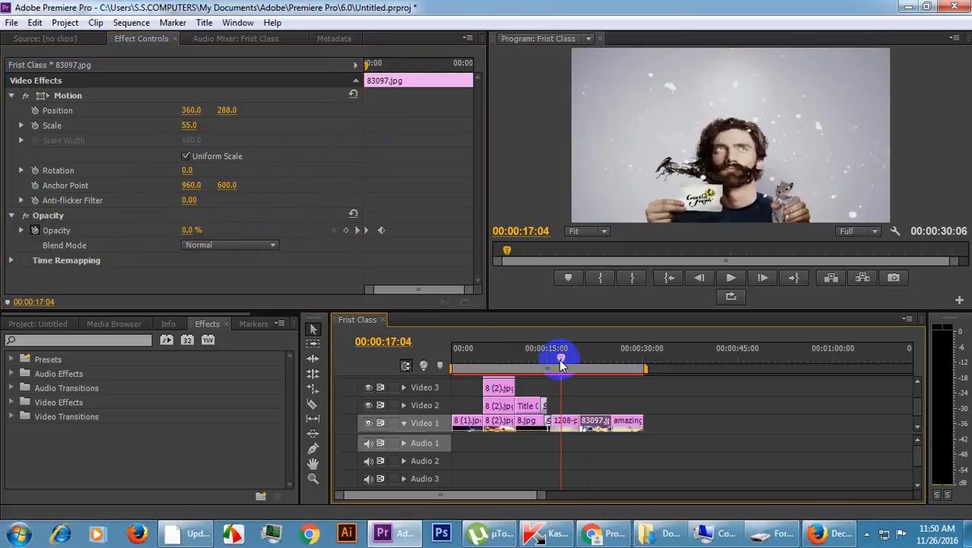
key(space)
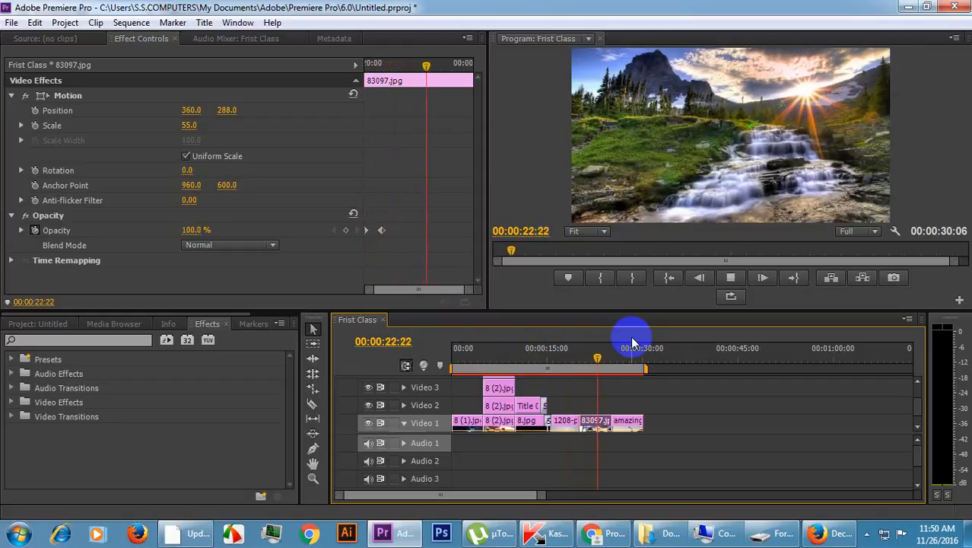
key(space)
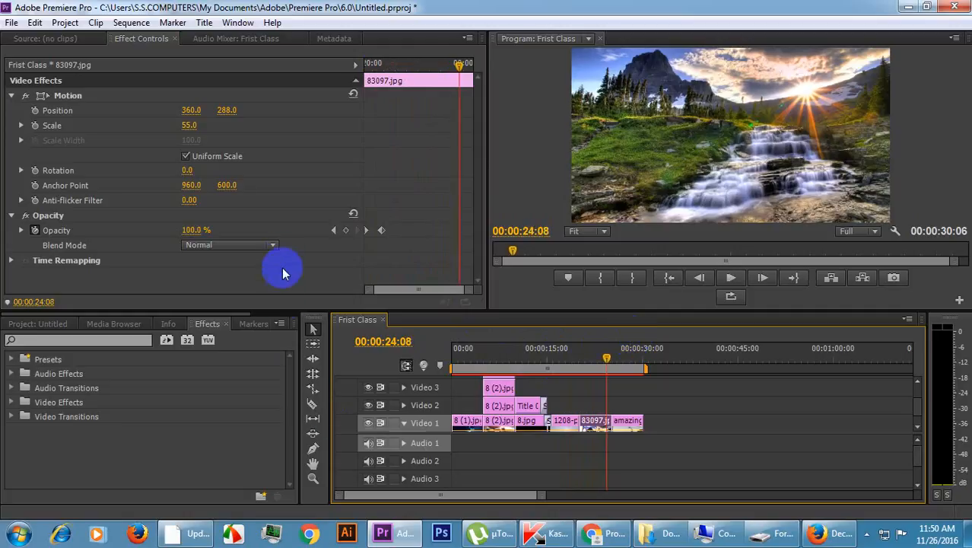
Look through the blend modes available for the 83097.jpg clip and keep Normal.
click(268, 244)
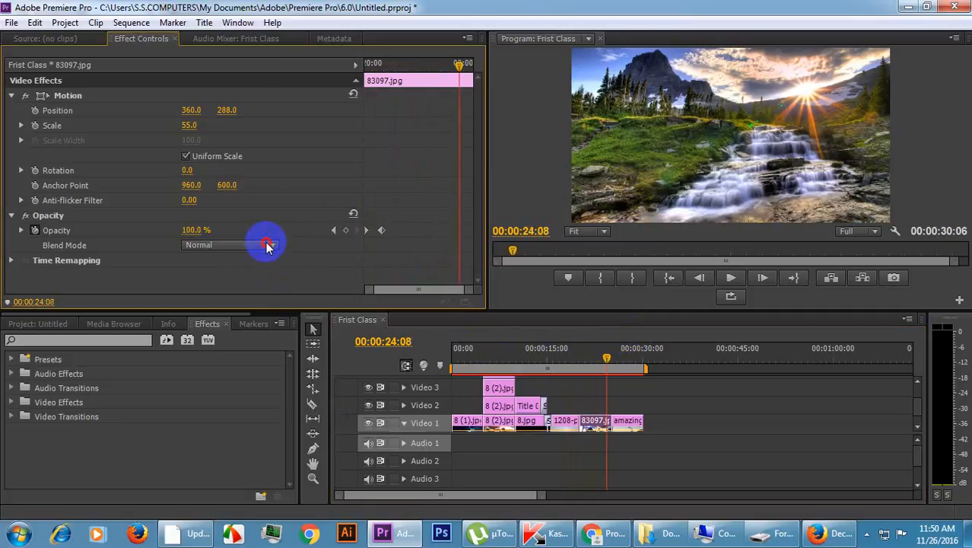
click(266, 245)
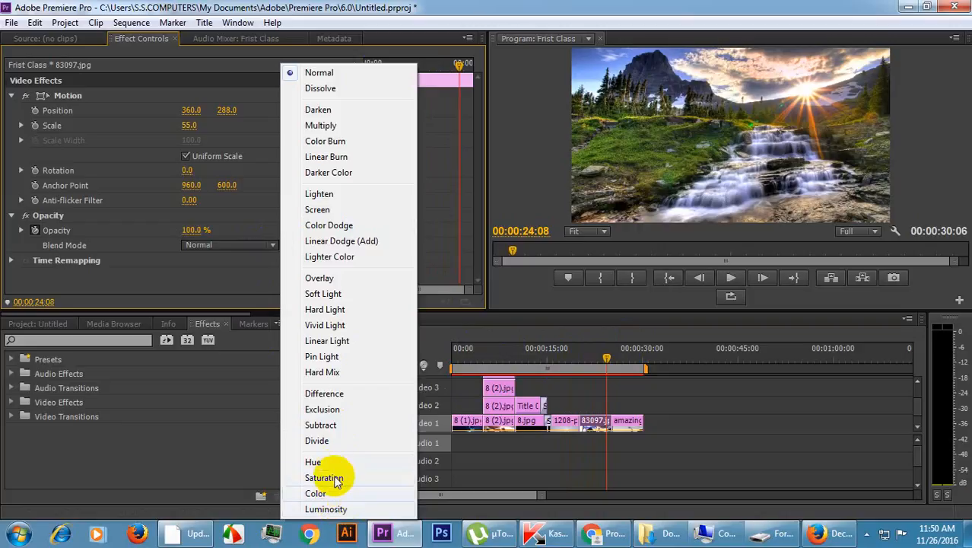
click(237, 266)
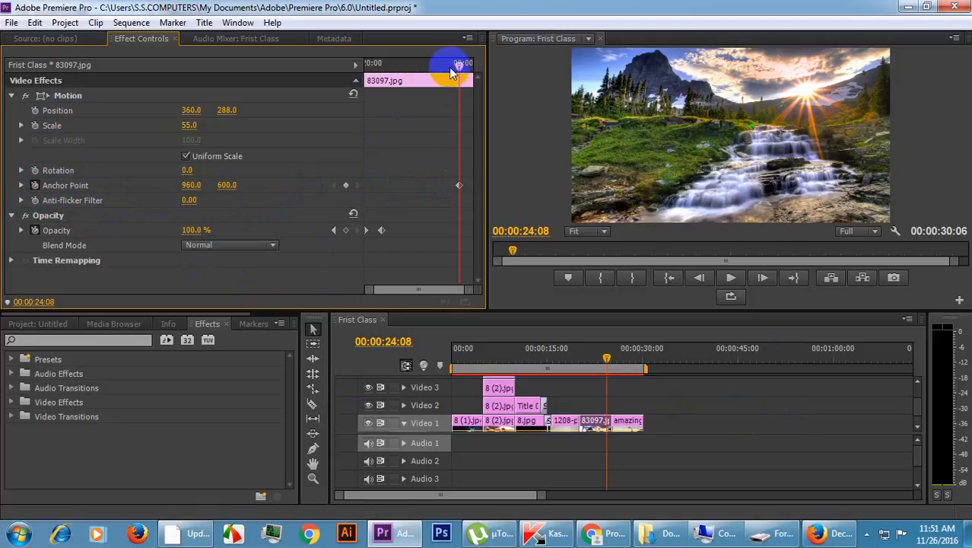
Animate the 83097.jpg clip's Anchor Point from 960, 600 at 00:00:24:08 to 960, 2007 at 00:00:24:23.
drag(459, 68, 473, 66)
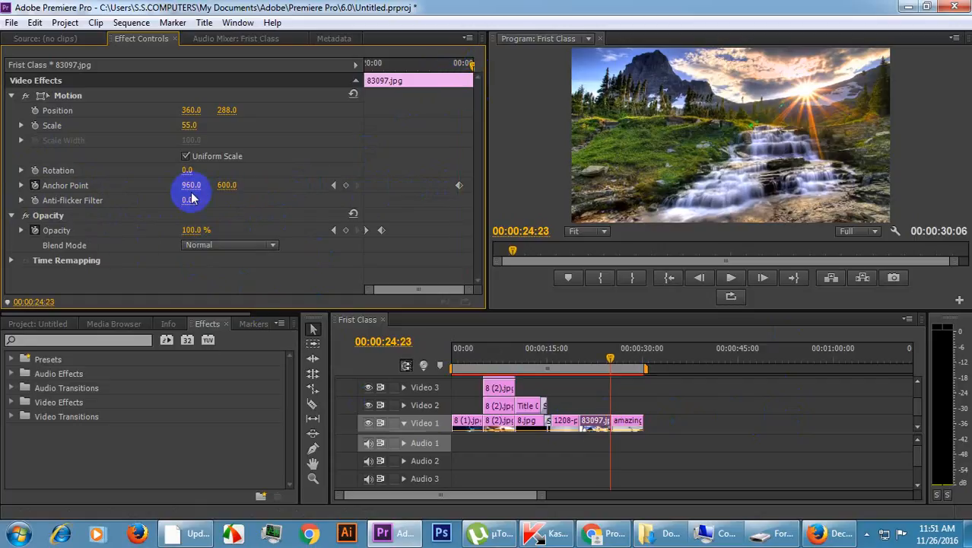
drag(190, 185, 44, 189)
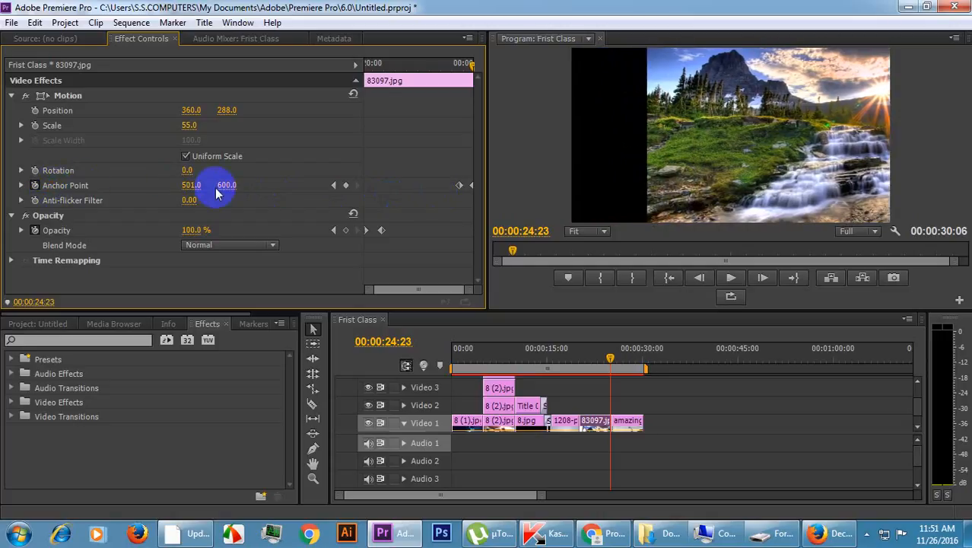
drag(228, 187, 257, 184)
Play the 83097.jpg clip's closing movement from 00:00:22:11 into the following clip.
click(416, 65)
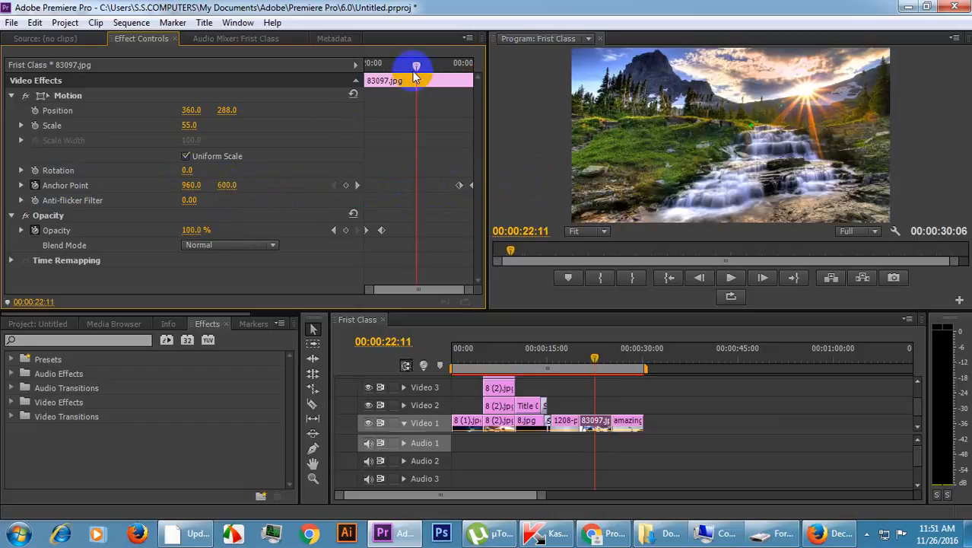
key(space)
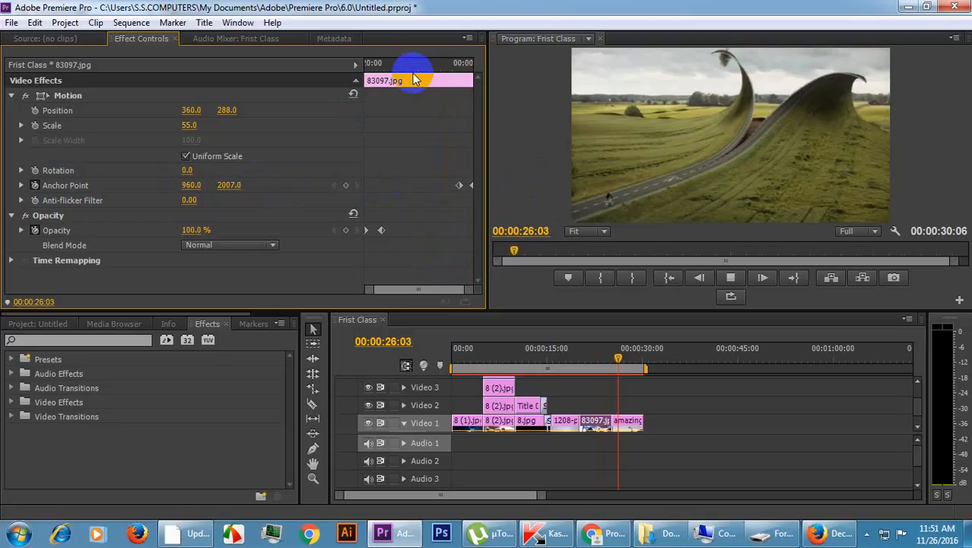
key(space)
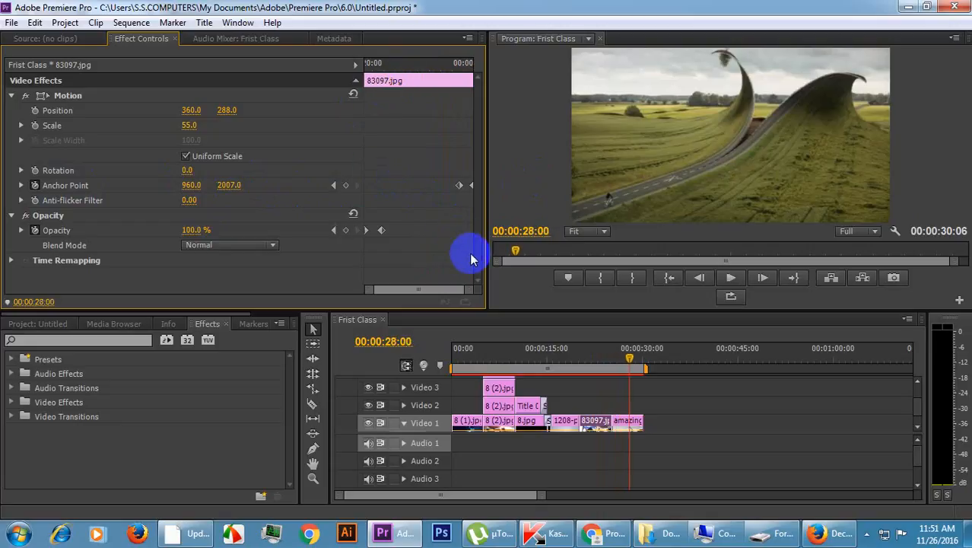
With the playhead at 00:00:25:05, apply the Page Peel transition at the cut between 83097.jpg and the amazing-photoshop-creative clip.
drag(631, 356, 608, 353)
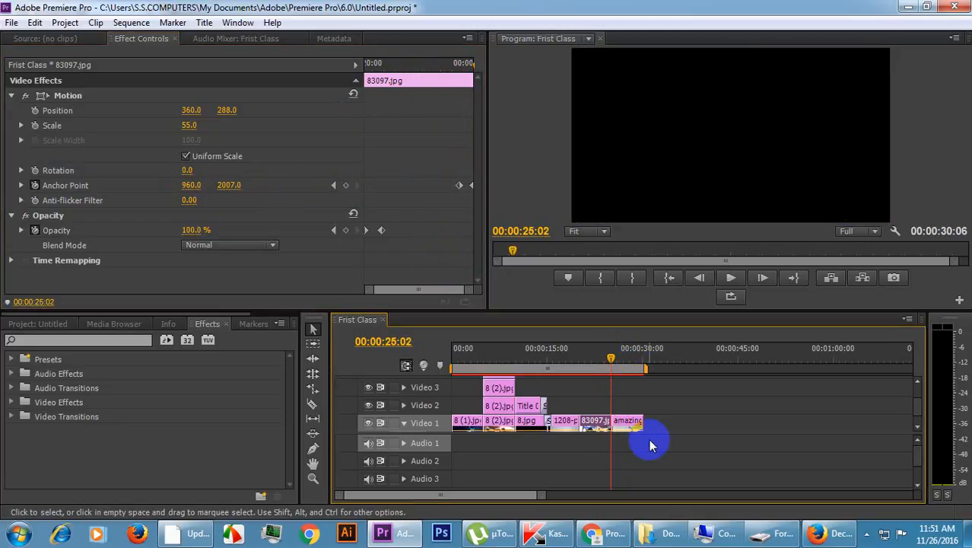
click(625, 422)
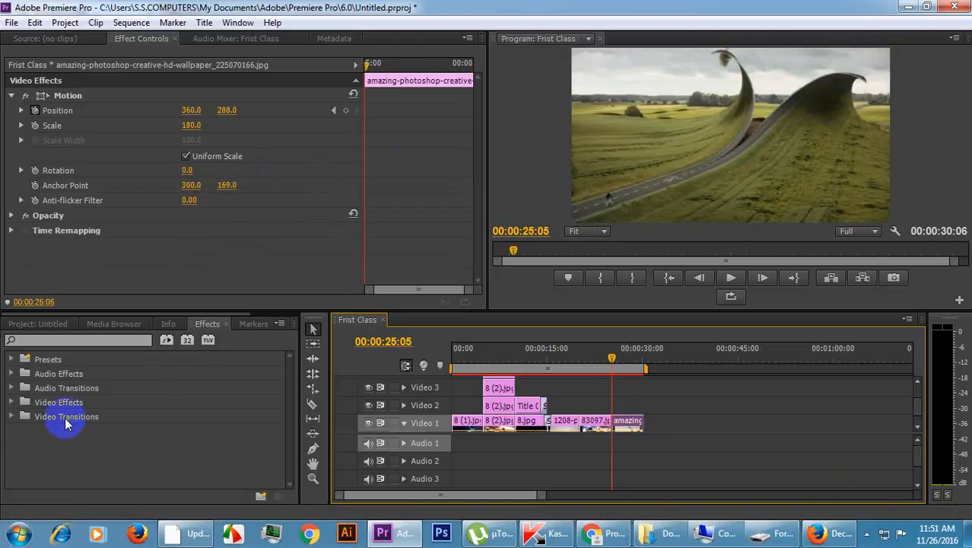
click(10, 416)
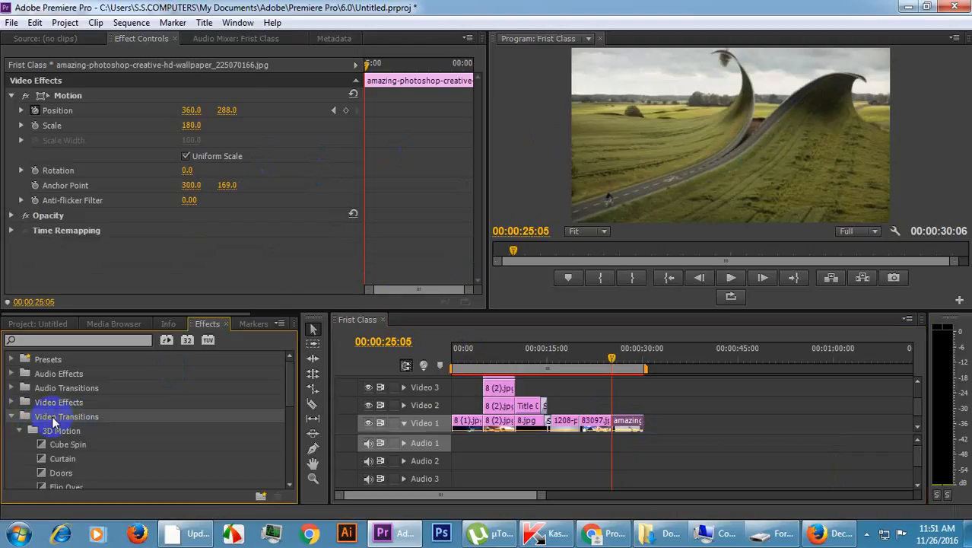
scroll(89, 428, down, 2)
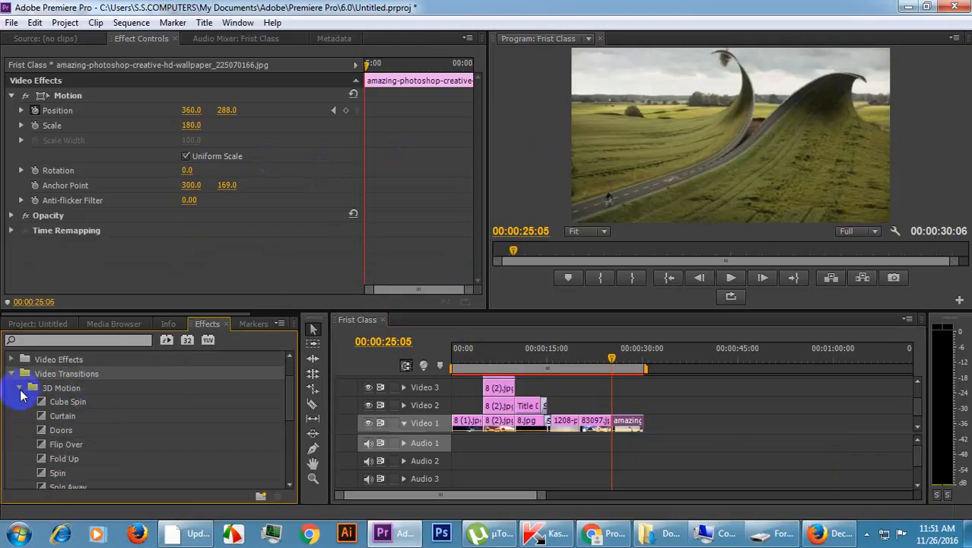
click(21, 389)
scroll(86, 435, down, 2)
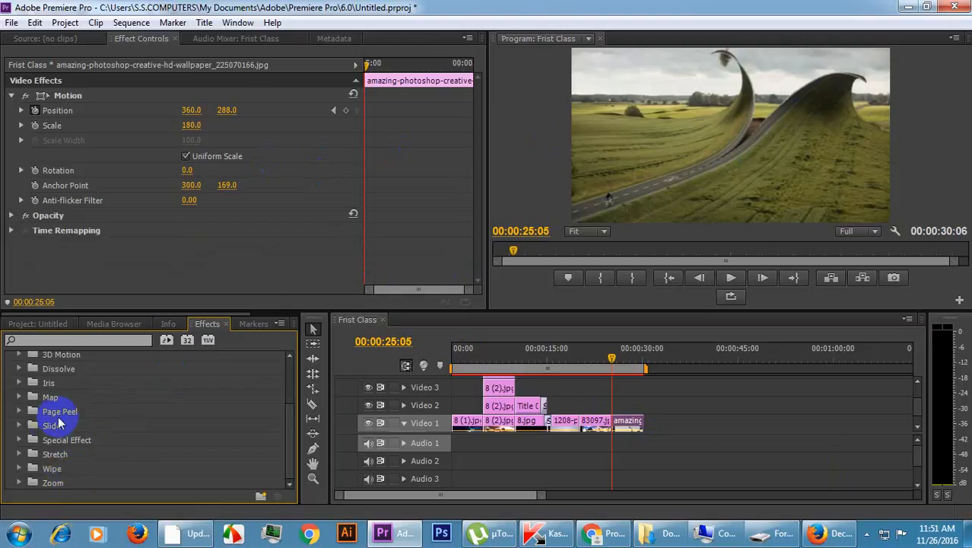
click(84, 414)
click(16, 412)
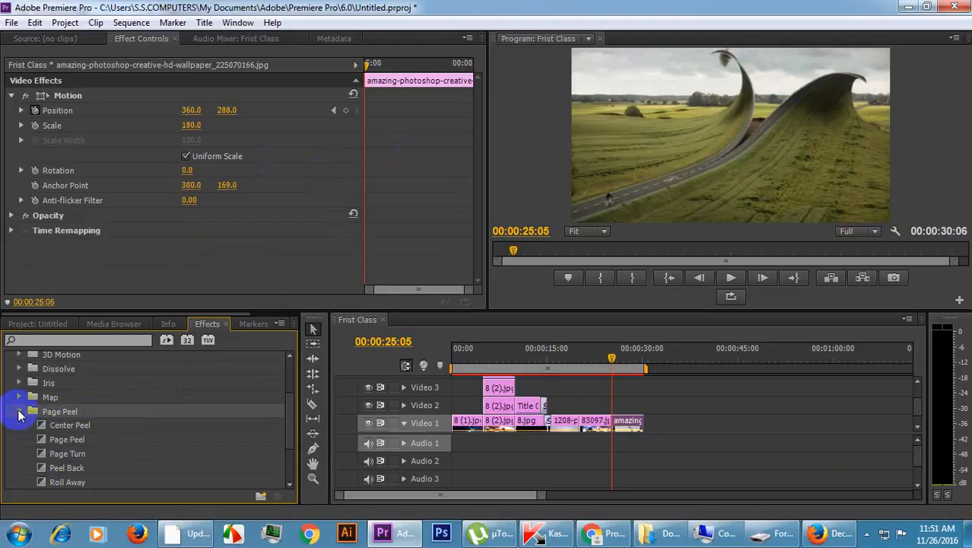
click(66, 441)
drag(46, 444, 618, 418)
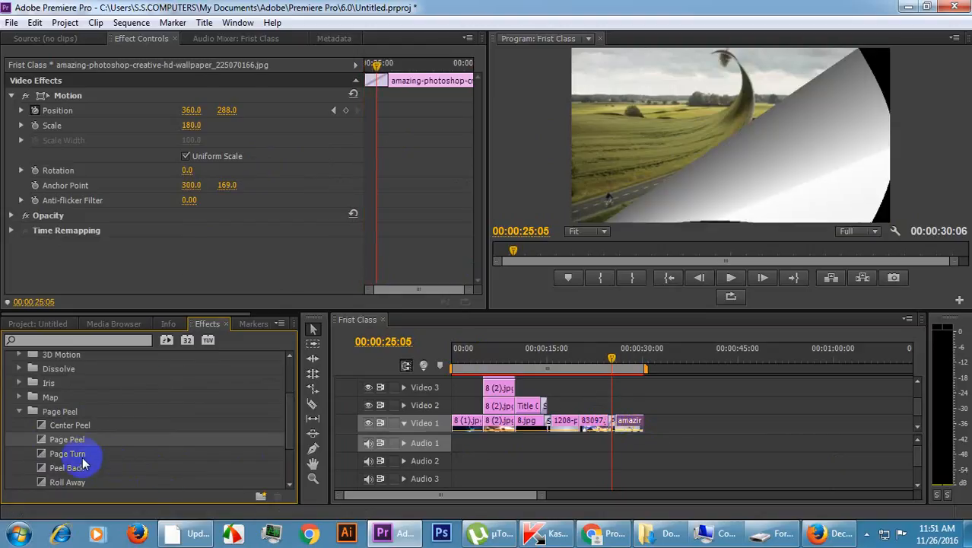
Try the Peel Back, Center Peel and Roll Away transitions in place of Page Peel at the same cut.
drag(67, 470, 615, 425)
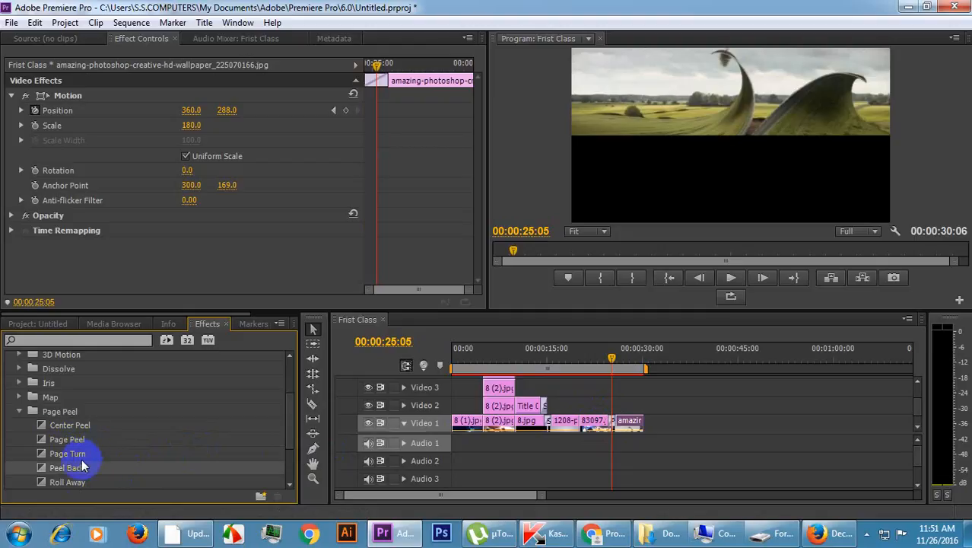
drag(65, 445, 602, 420)
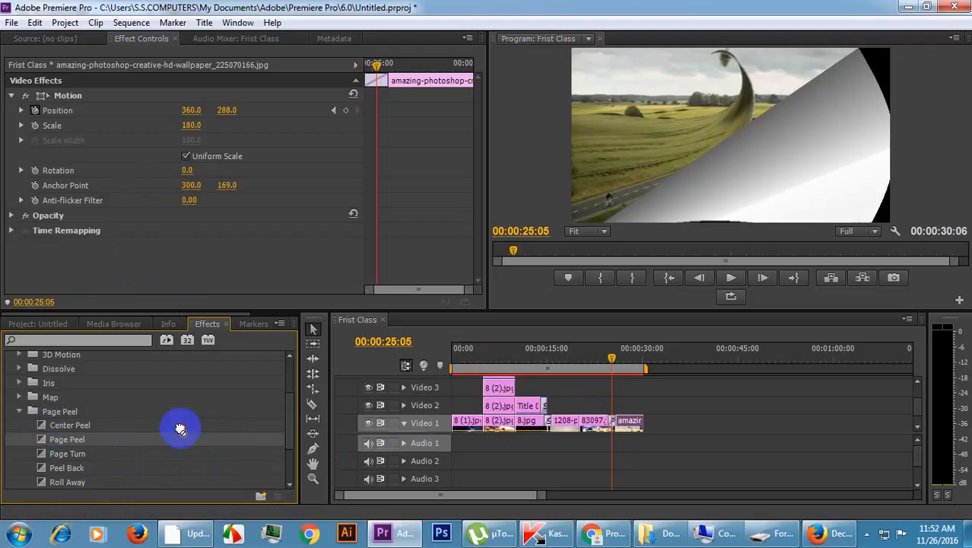
drag(183, 428, 616, 430)
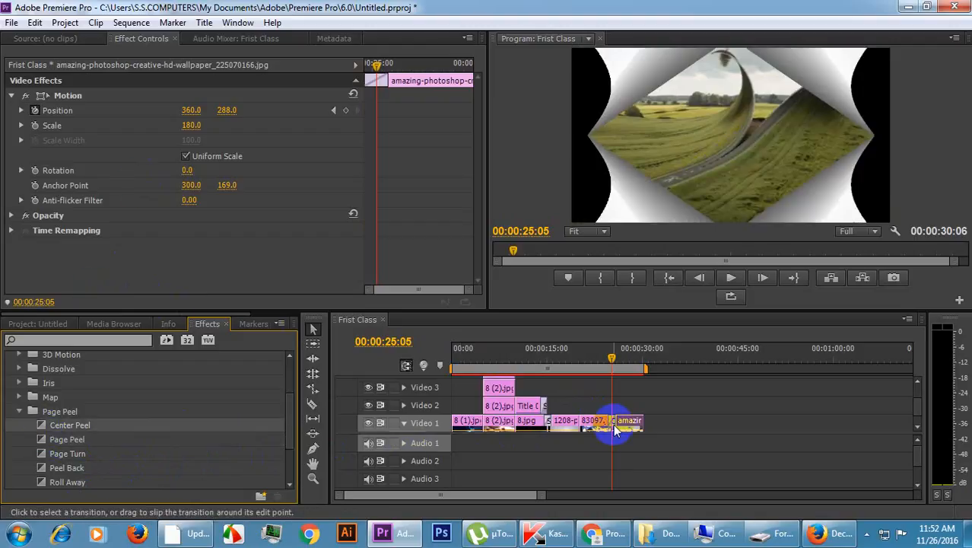
drag(67, 467, 616, 428)
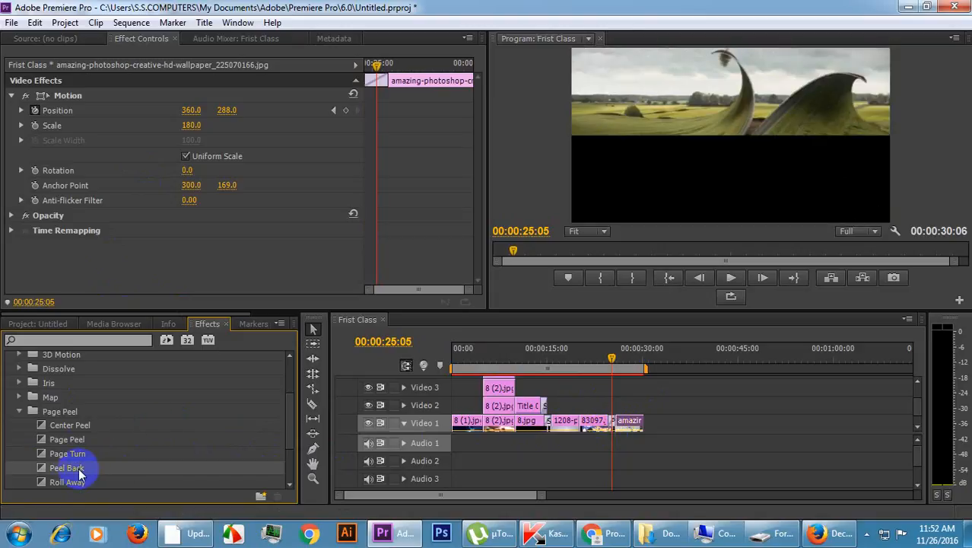
drag(74, 481, 601, 430)
scroll(160, 440, down, 2)
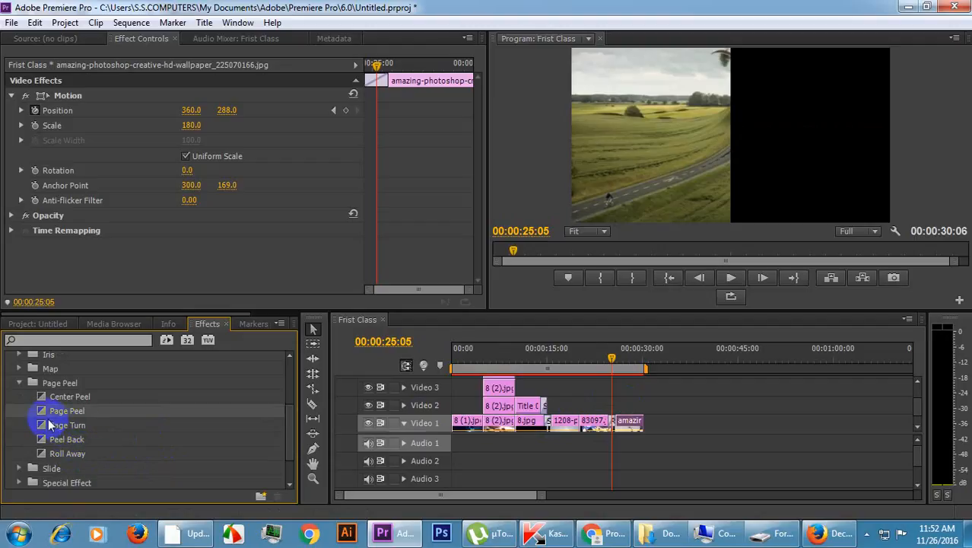
Put the Page Peel transition back on the cut after 83097.jpg and select it to show its settings.
drag(46, 411, 618, 423)
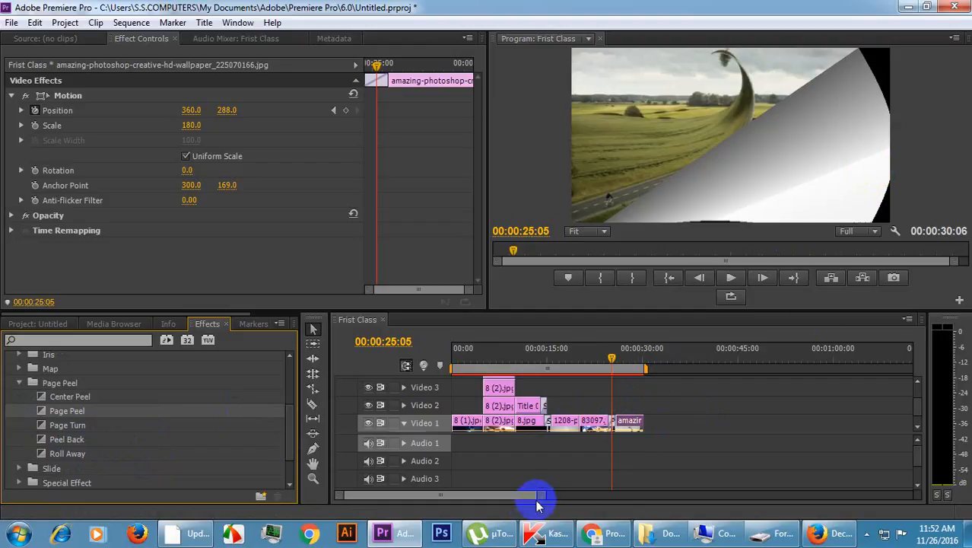
drag(540, 496, 499, 498)
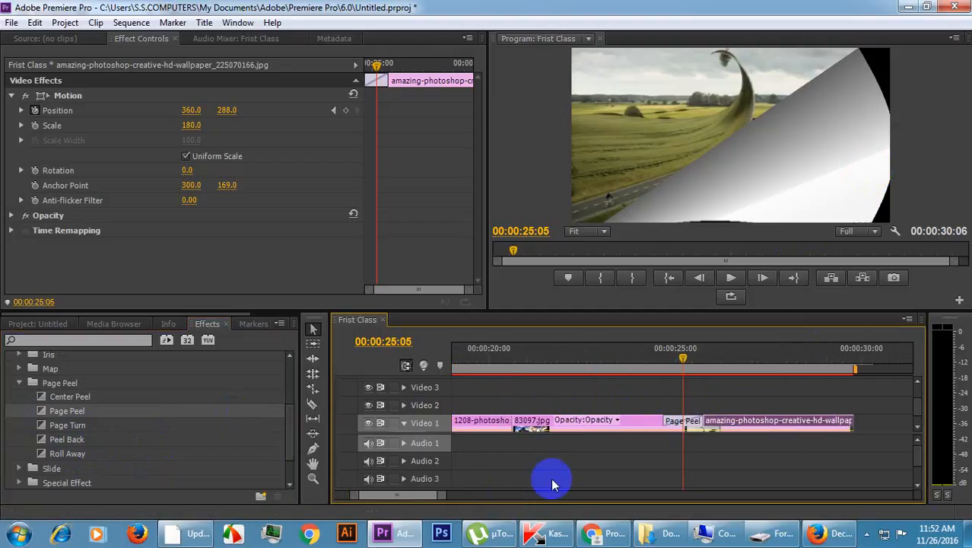
click(674, 420)
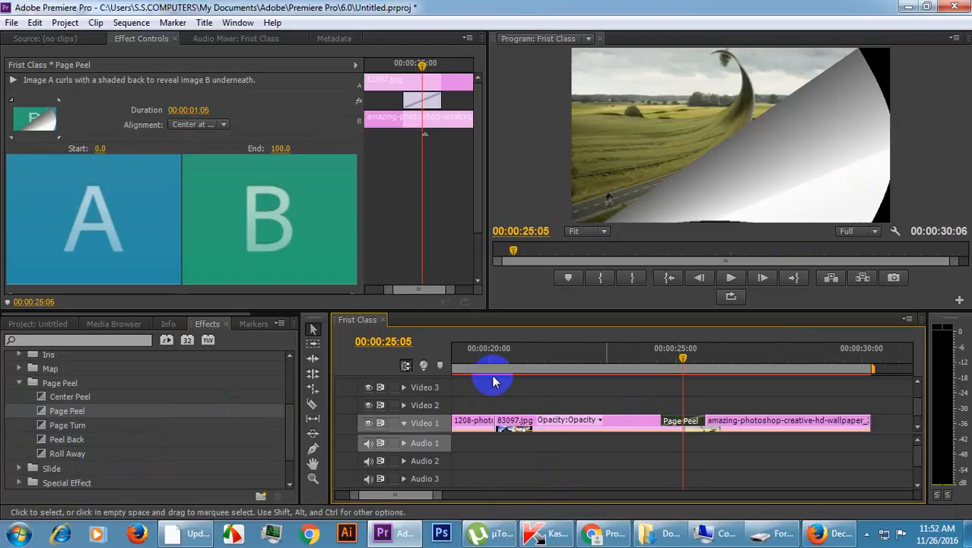
Try the Start at Cut and End at Cut alignments on the Page Peel, returning it to Center at Cut.
click(221, 124)
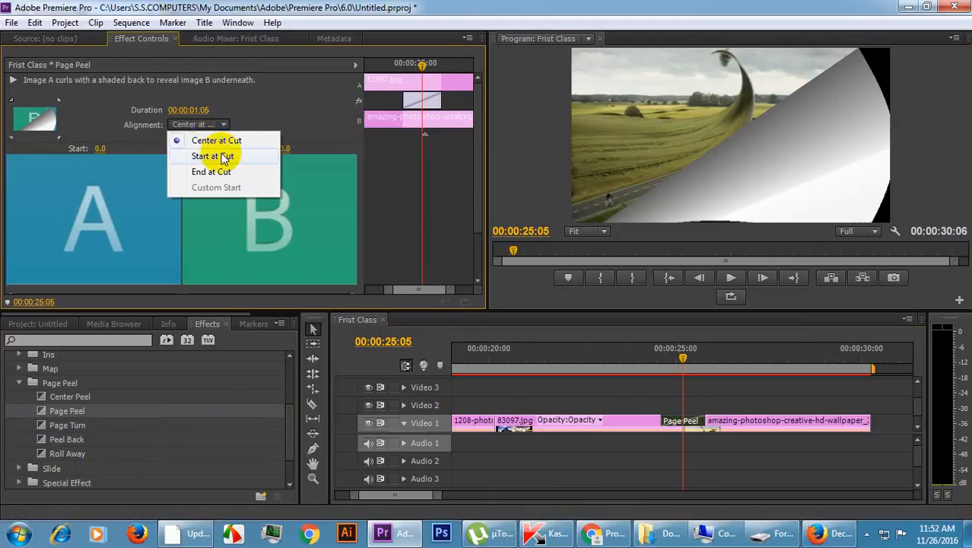
click(221, 156)
click(221, 127)
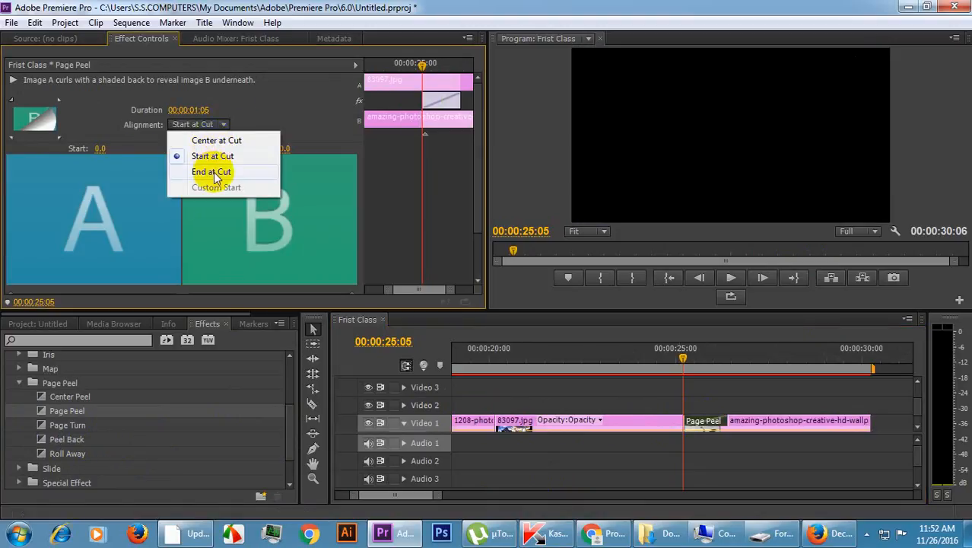
click(218, 172)
click(217, 124)
click(199, 135)
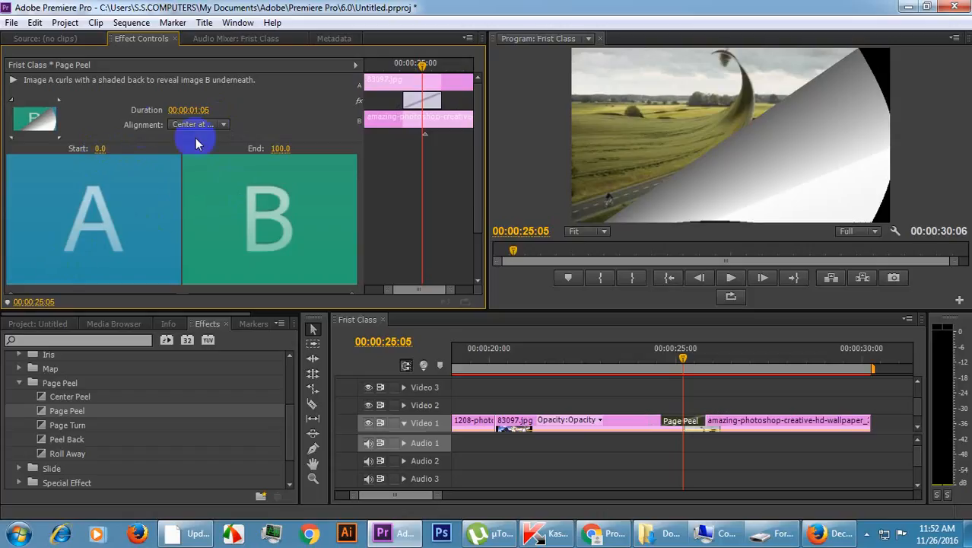
Show the actual sources in the Page Peel's A and B previews.
scroll(123, 124, down, 3)
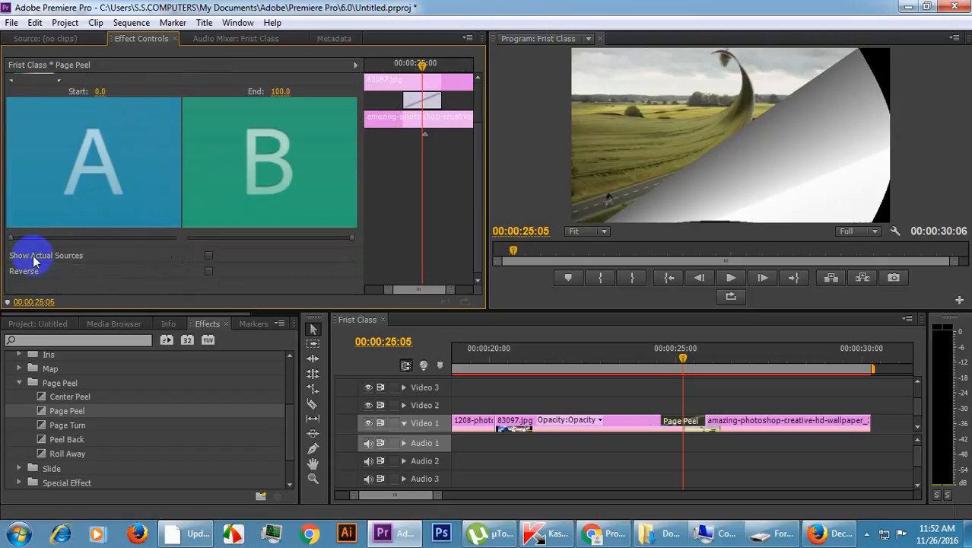
scroll(94, 164, up, 2)
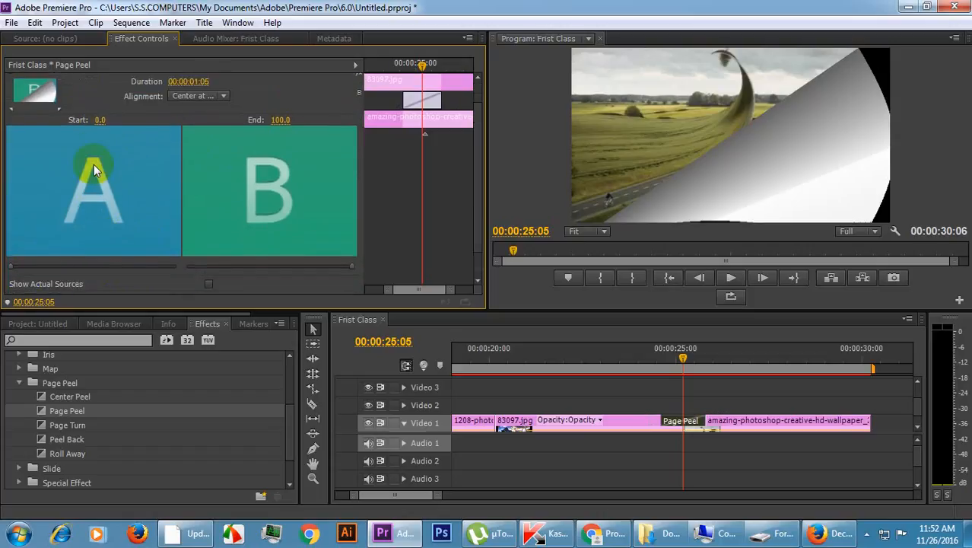
scroll(114, 164, down, 2)
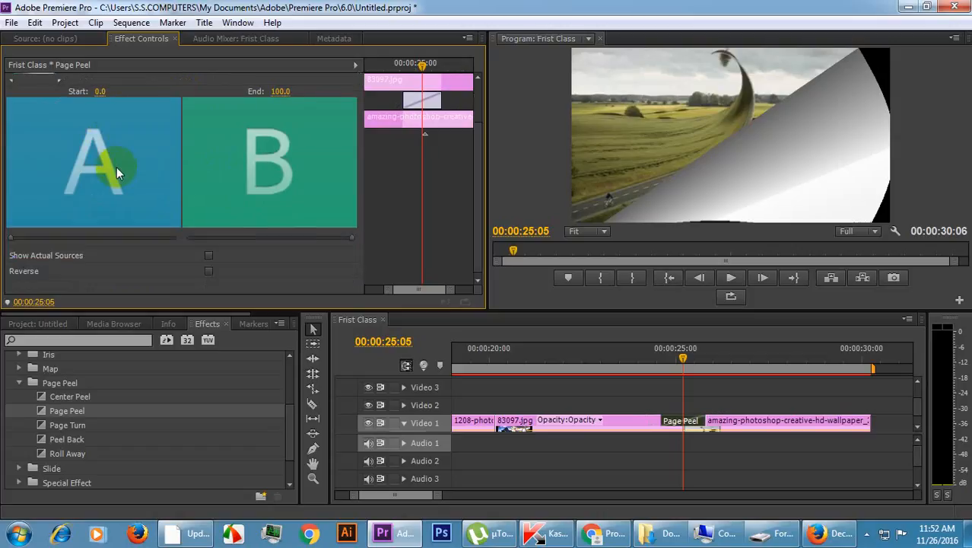
click(208, 252)
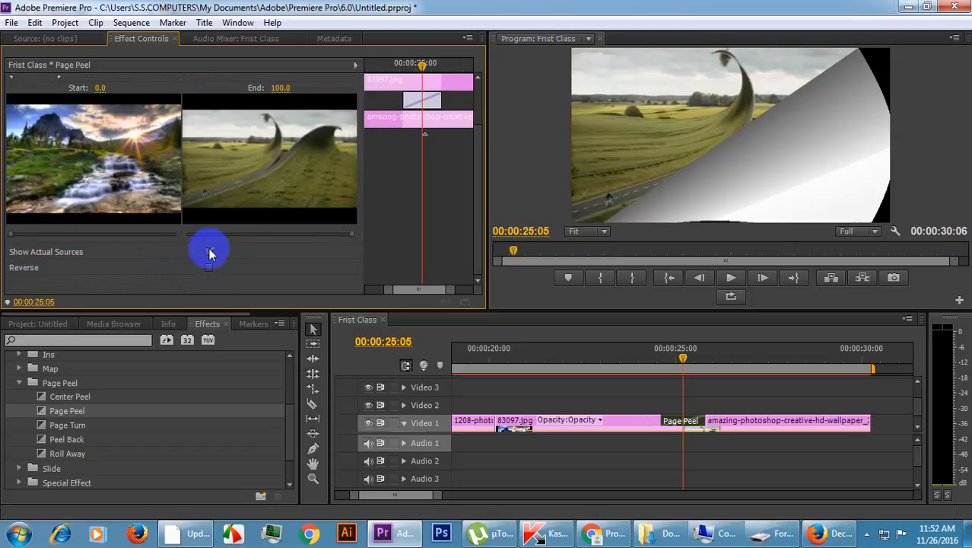
click(209, 268)
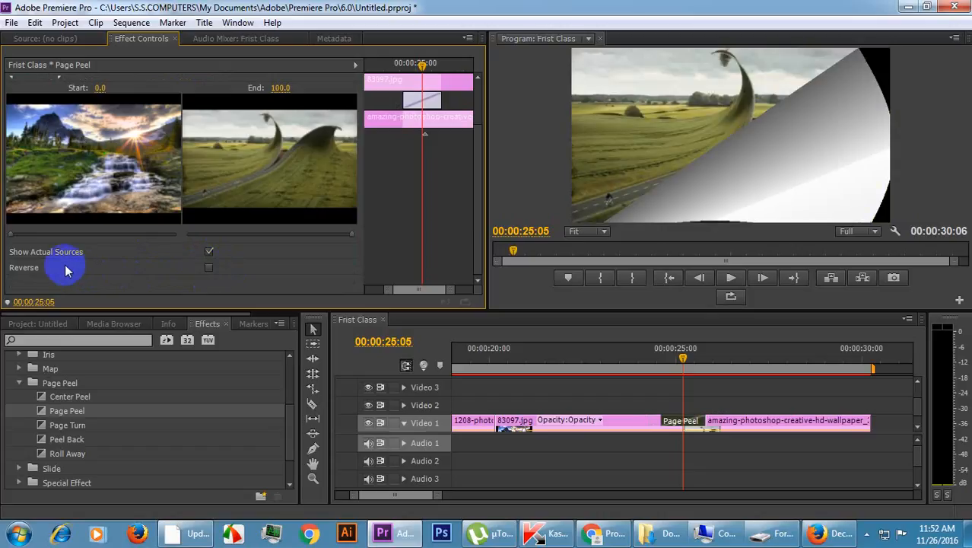
Preview the Page Peel with End at Cut at 00:00:24:11, and restore Center at Cut with the playhead at 00:00:25:14.
scroll(61, 266, up, 3)
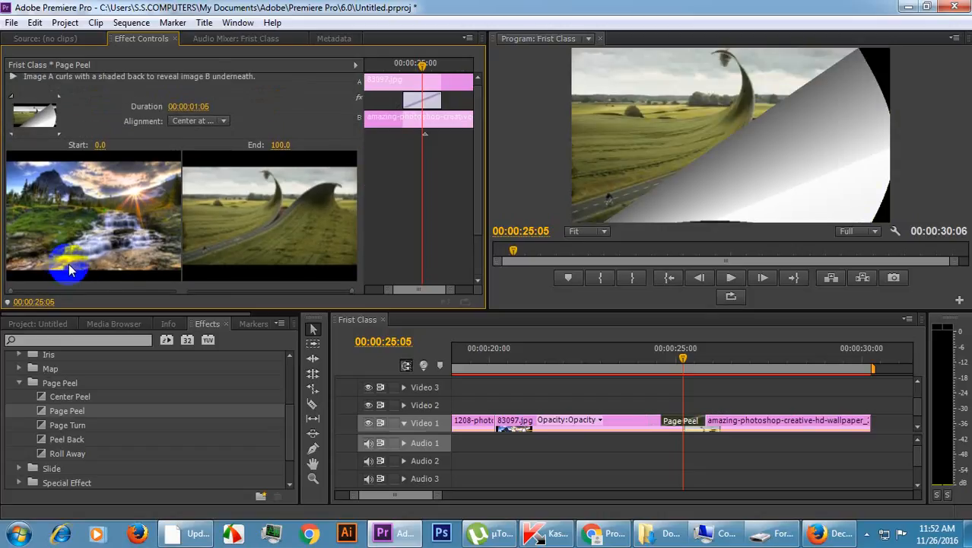
click(216, 120)
click(207, 168)
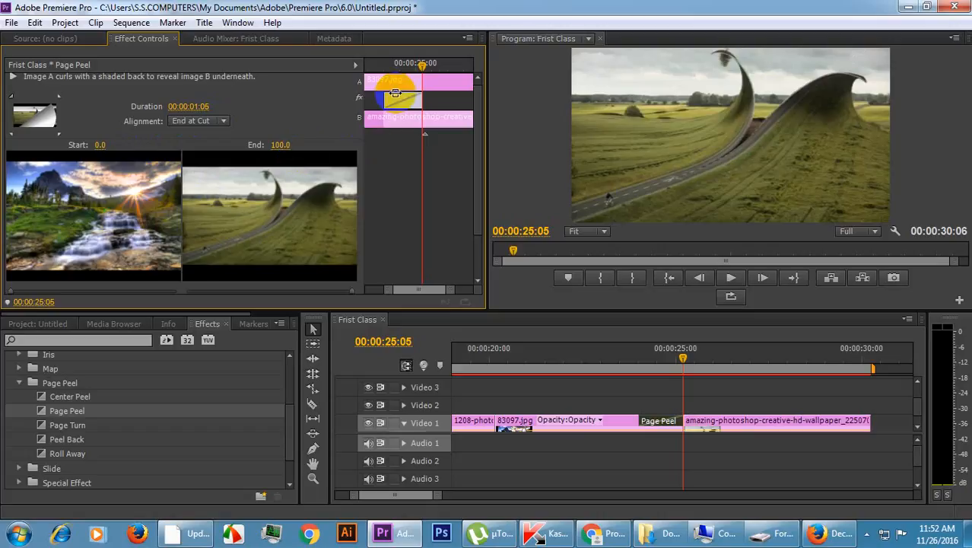
drag(419, 67, 397, 70)
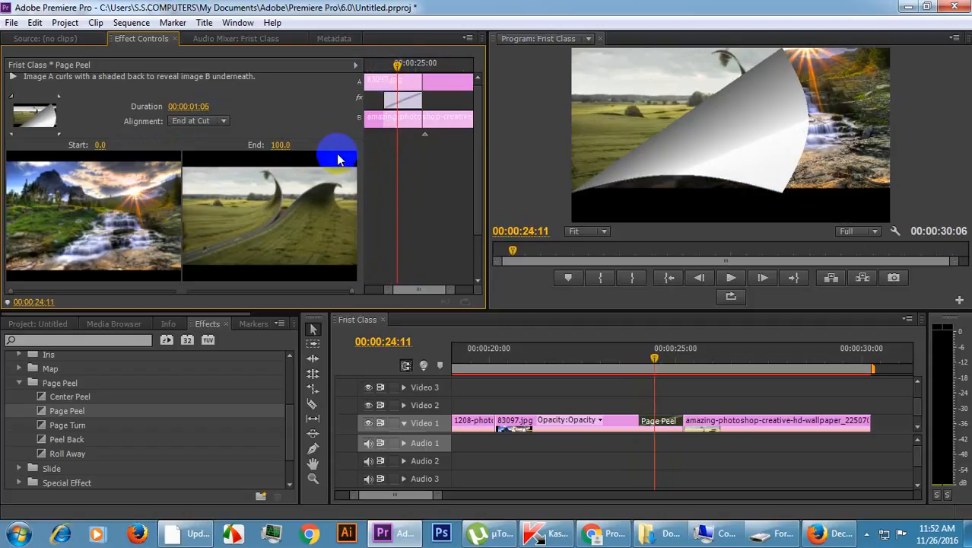
click(204, 121)
click(217, 136)
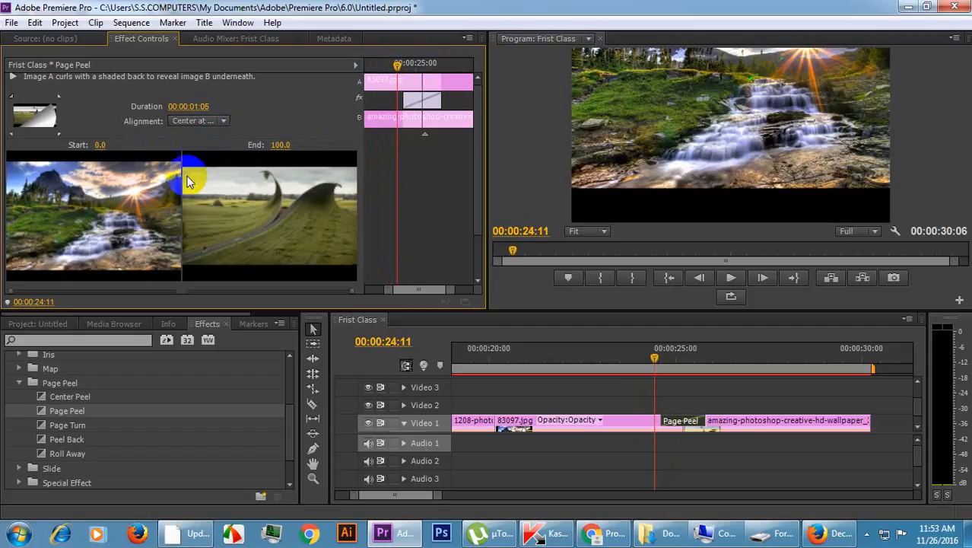
drag(405, 60, 434, 68)
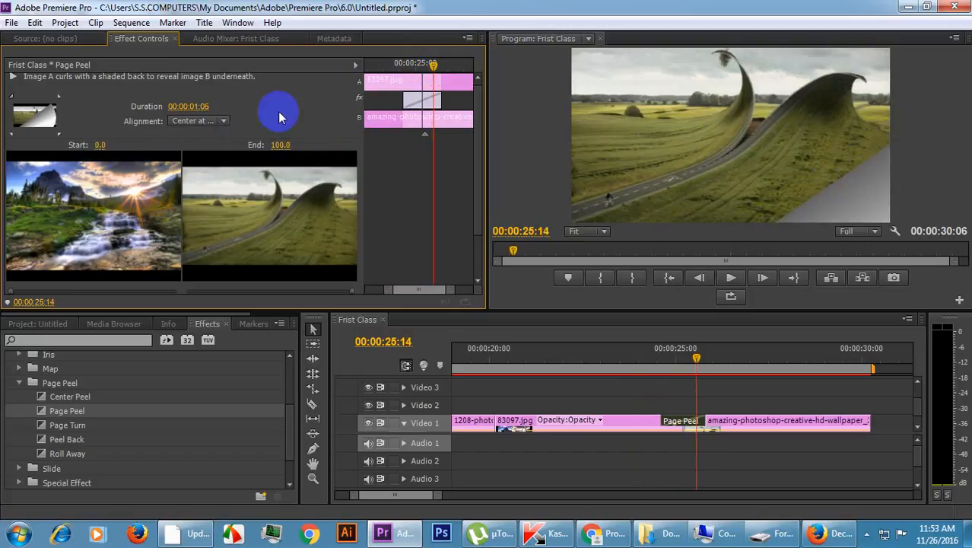
Try the Page Peel from the image's lower-right corner, and set it to run from the upper-right corner to the lower-left.
scroll(279, 115, down, 2)
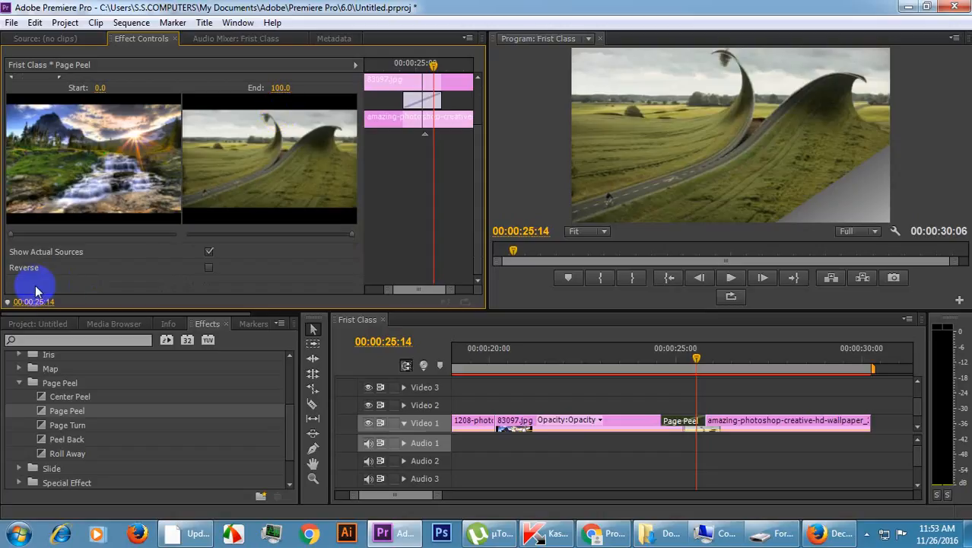
scroll(15, 137, up, 2)
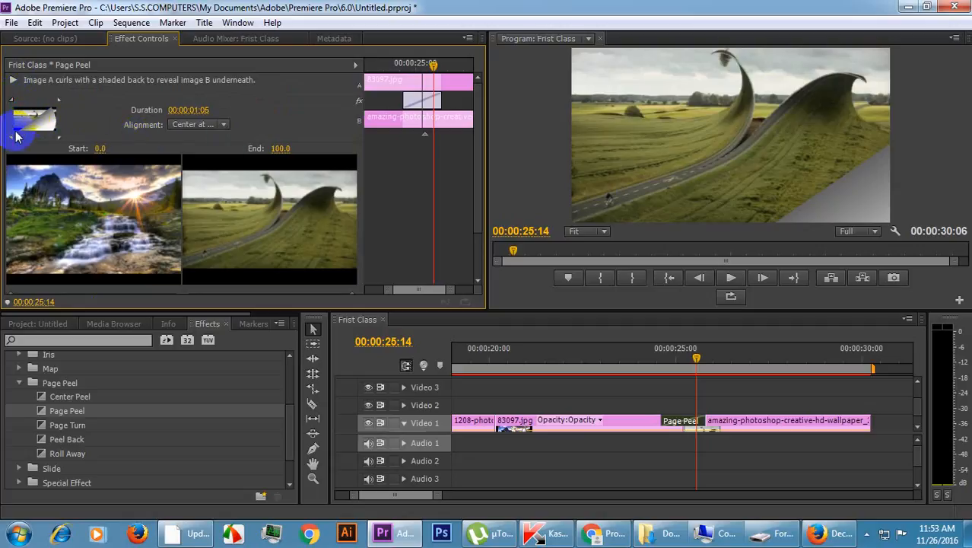
click(61, 139)
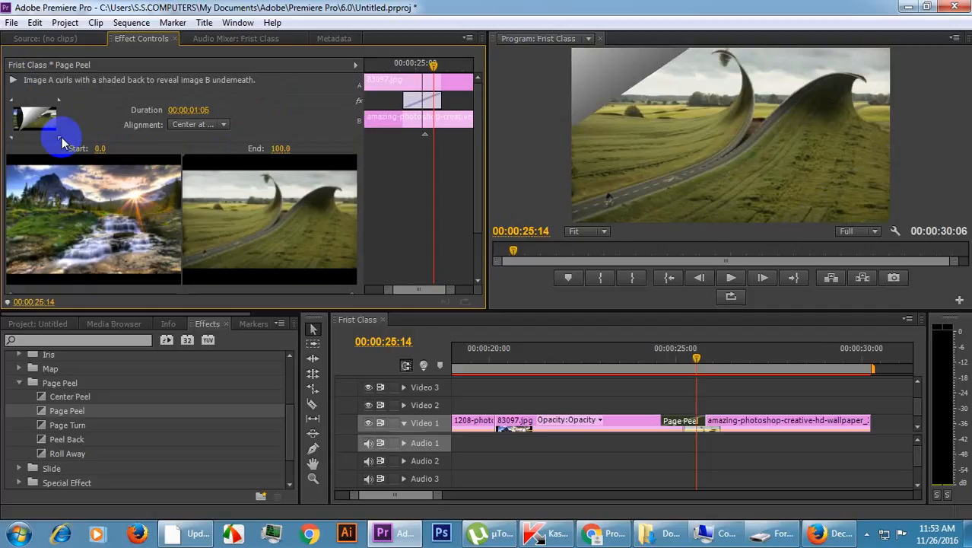
click(60, 99)
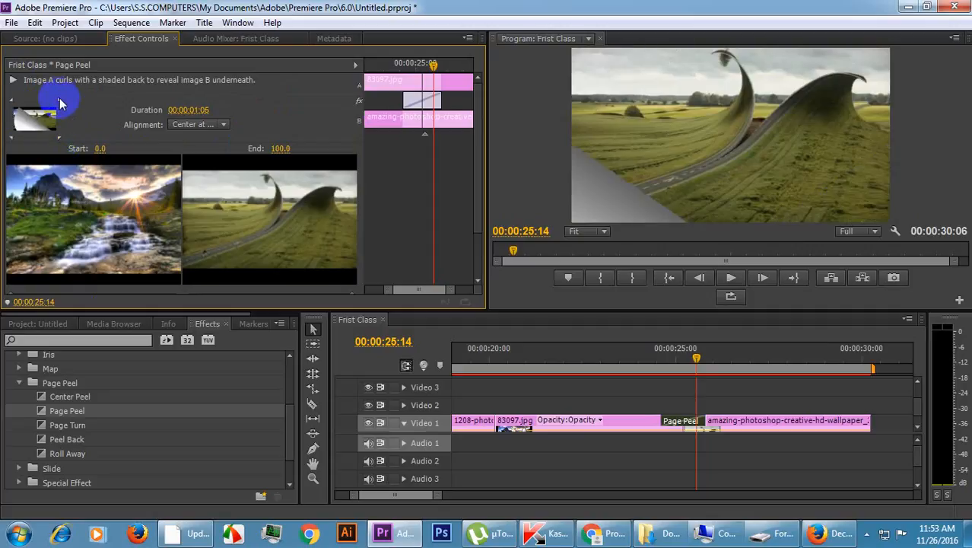
click(11, 137)
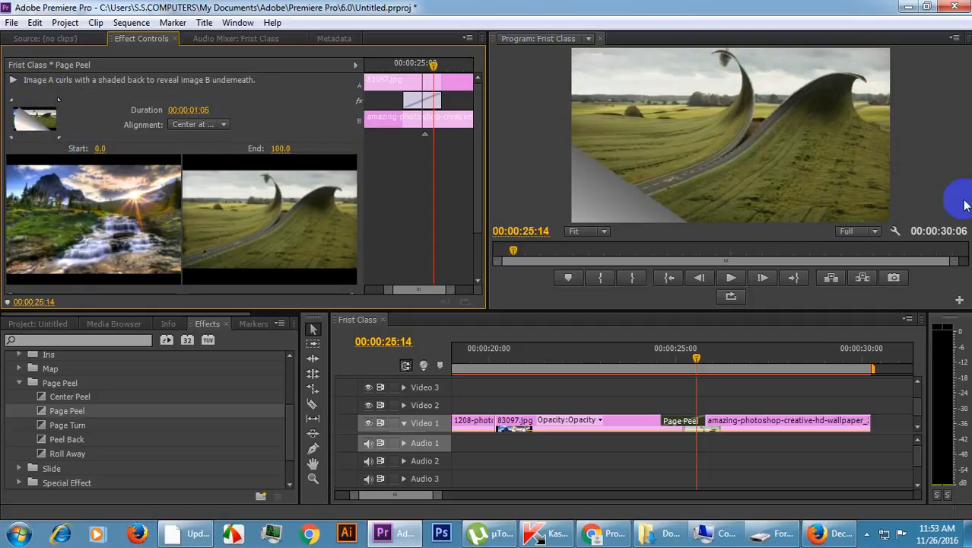
Play the sequence from shortly before the Page Peel into the amazing-photoshop-creative clip, stopping at 00:00:28:24.
drag(436, 68, 398, 74)
drag(440, 495, 536, 496)
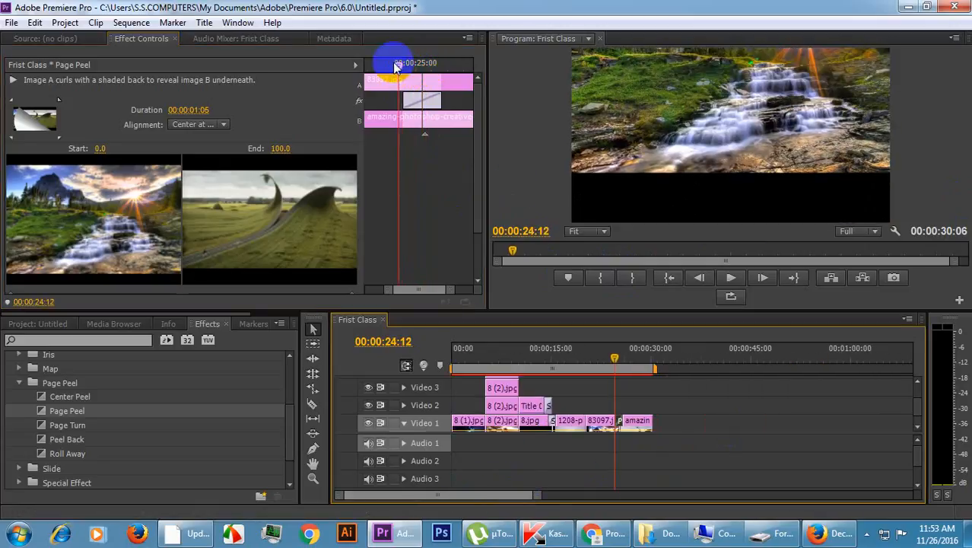
drag(394, 65, 372, 67)
key(space)
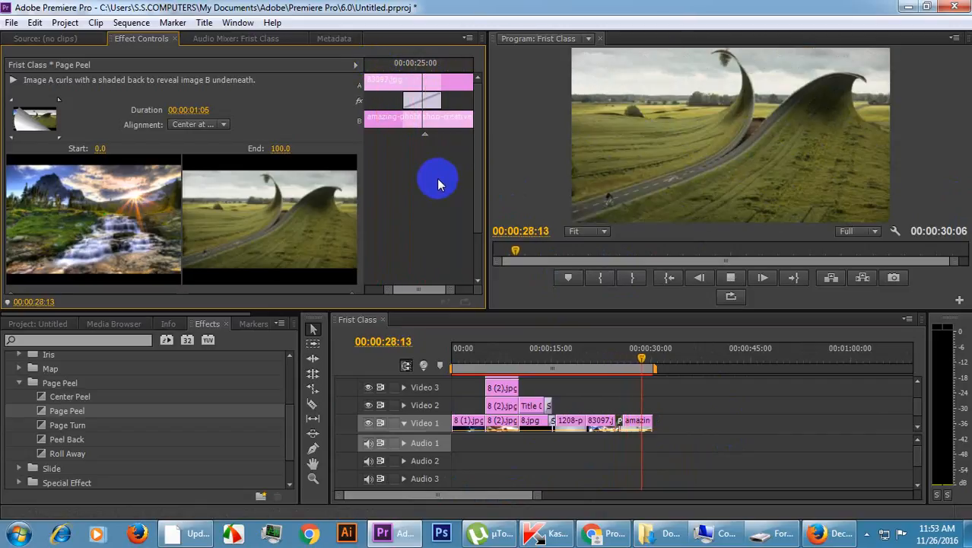
key(space)
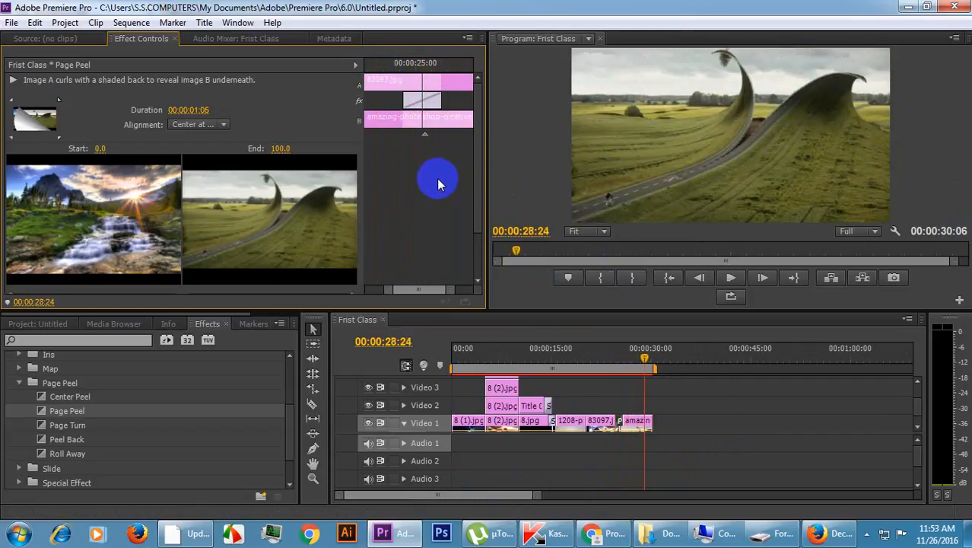
Collapse the Page Peel and Video Transitions folders in the effects list.
click(19, 382)
scroll(20, 384, up, 3)
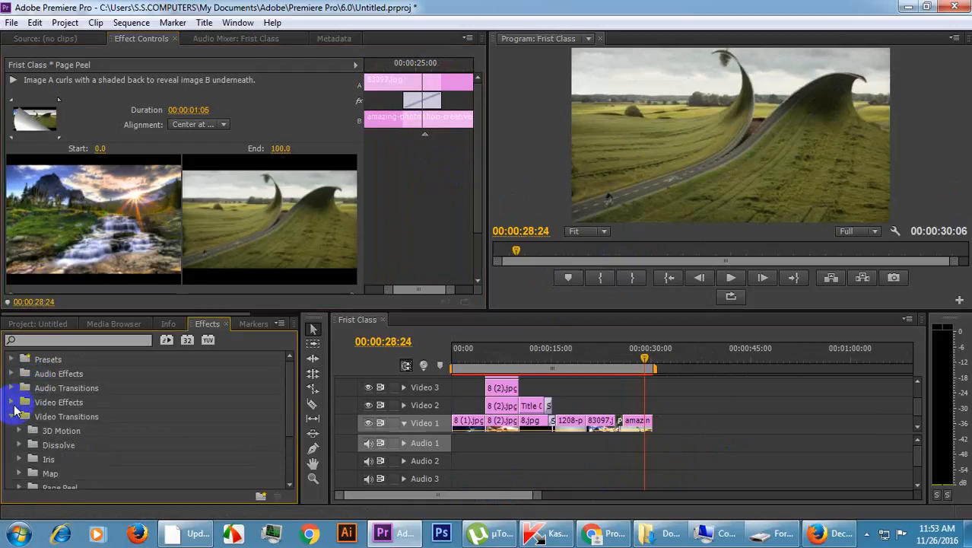
click(15, 414)
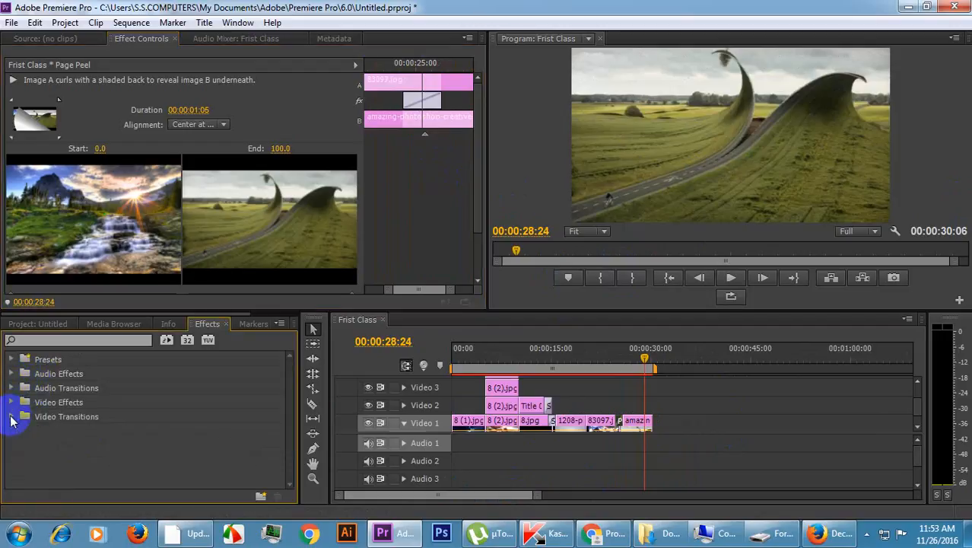
Start Rotation and Scale keyframing on the amazing-photoshop-creative clip at 00:00:28:24.
click(630, 421)
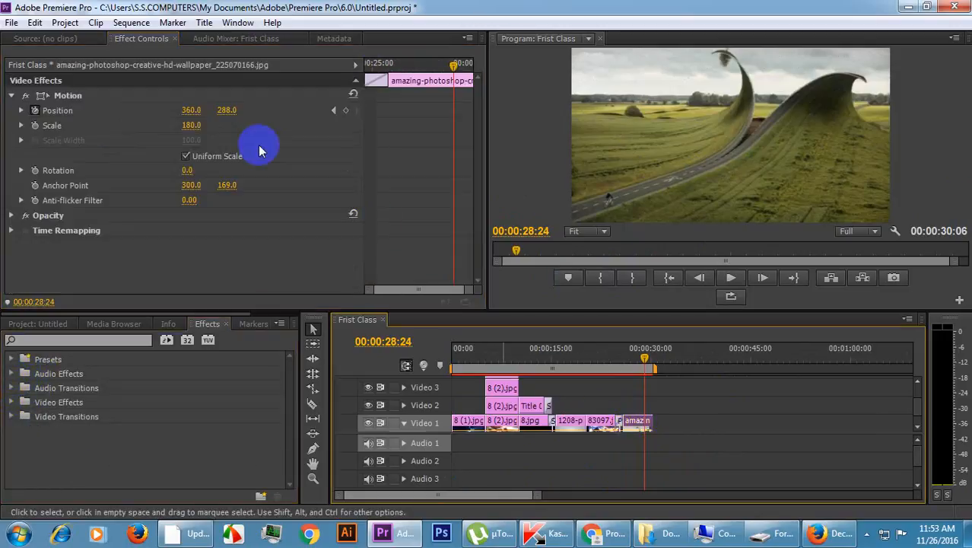
click(35, 170)
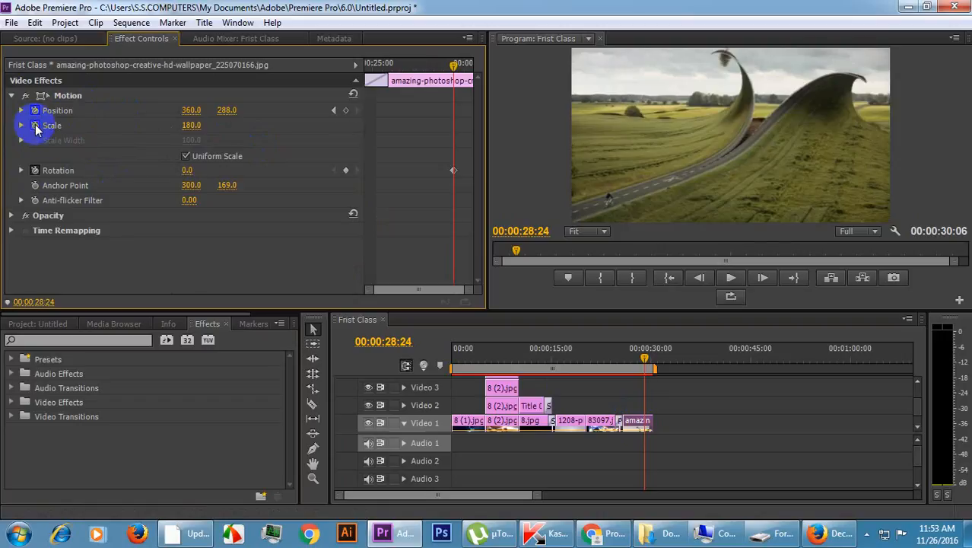
click(35, 126)
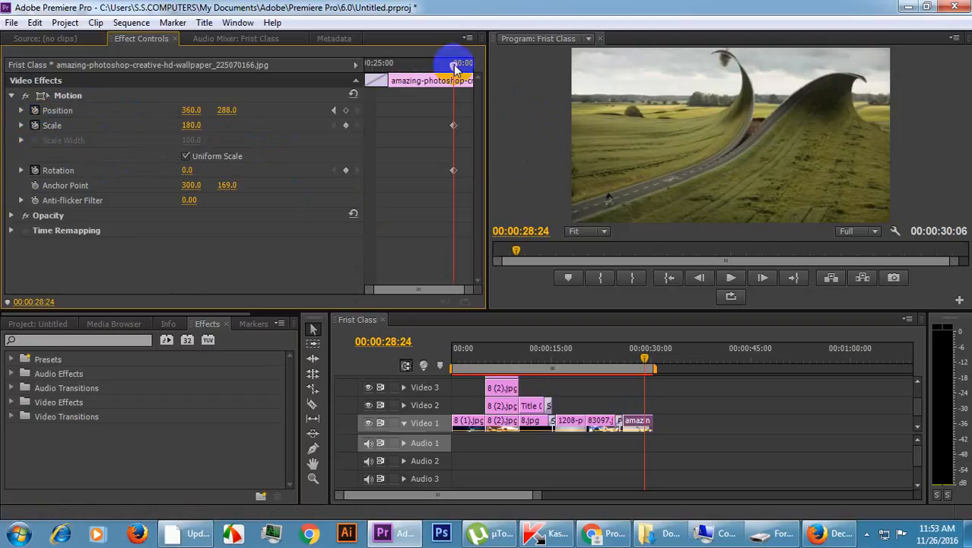
Set the amazing-photoshop-creative clip's Rotation to 1.0° at 00:00:29:22.
drag(454, 67, 473, 67)
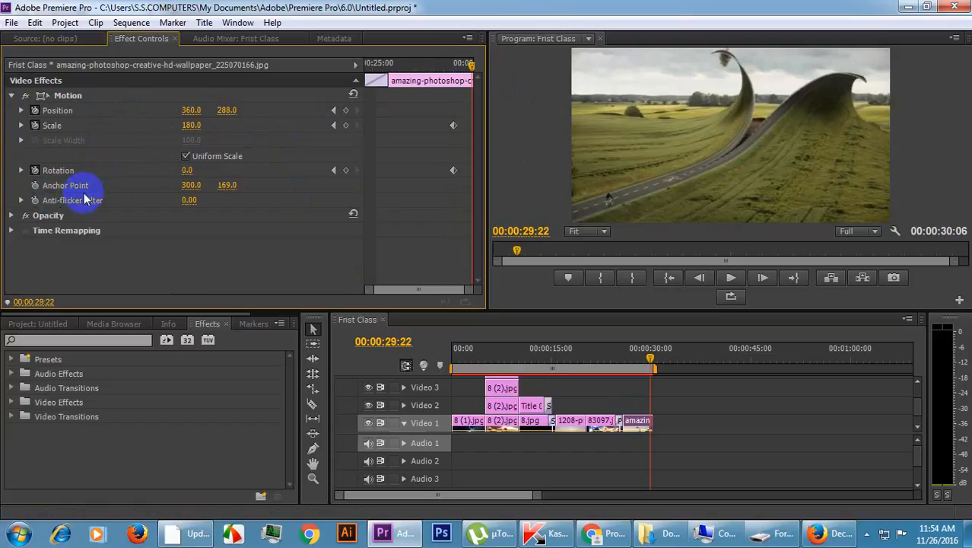
click(189, 171)
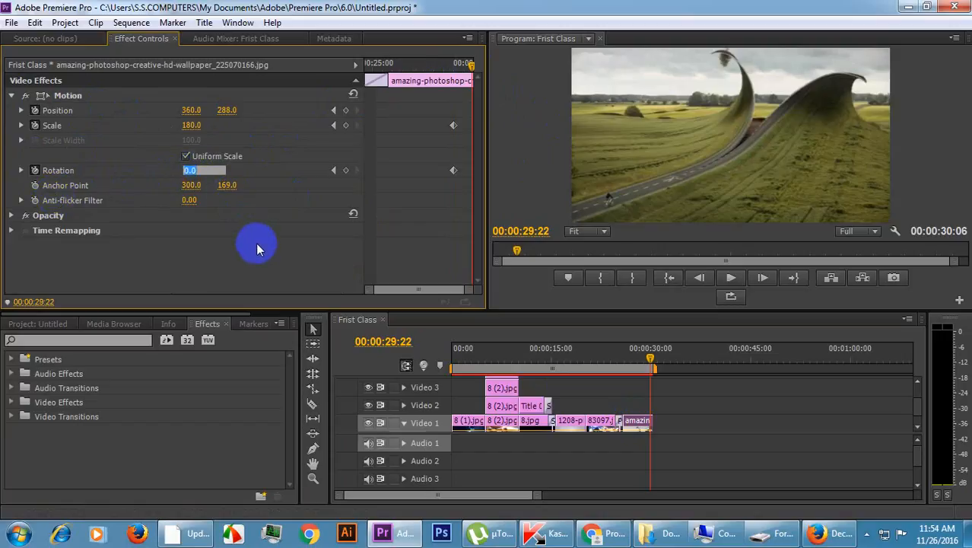
text(1.0)
key(Return)
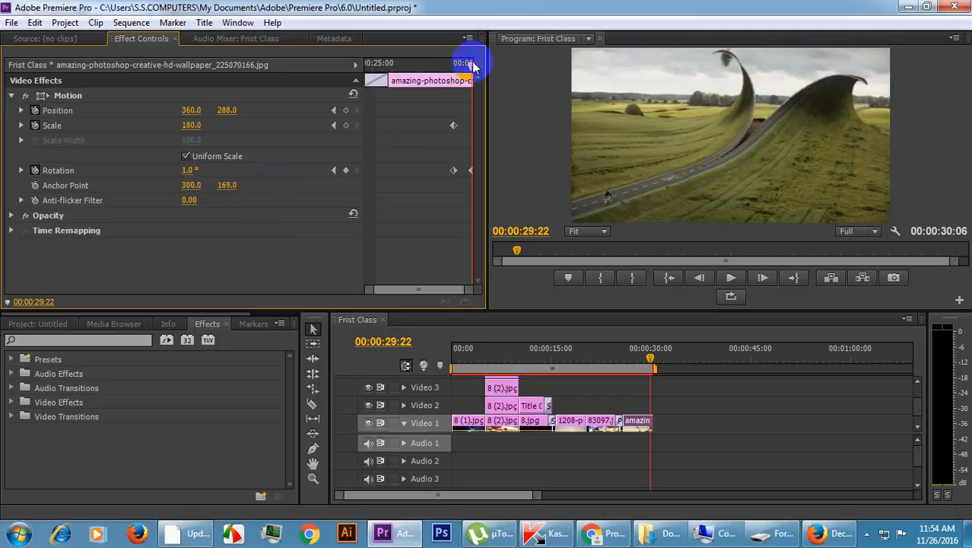
At 00:00:29:23, set the amazing-photoshop-creative clip's Rotation to 360° and its Scale to 50.
mouse_move(471, 64)
mouse_down()
mouse_move(443, 66)
mouse_move(478, 76)
mouse_up()
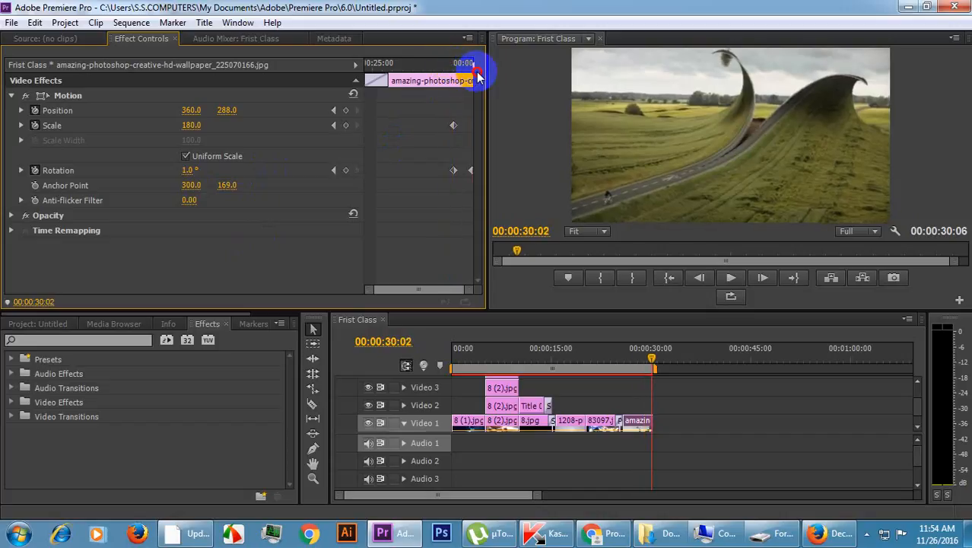
click(203, 169)
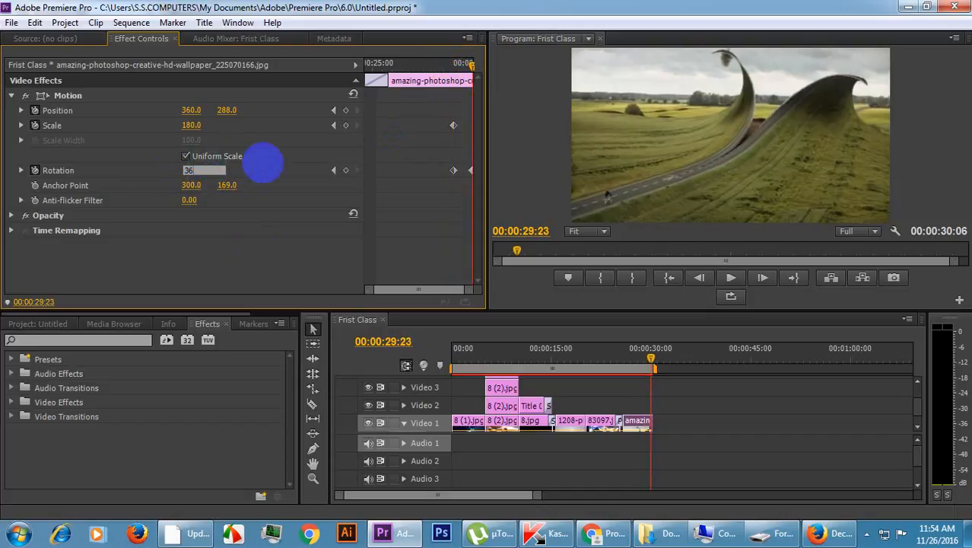
text(360)
click(263, 164)
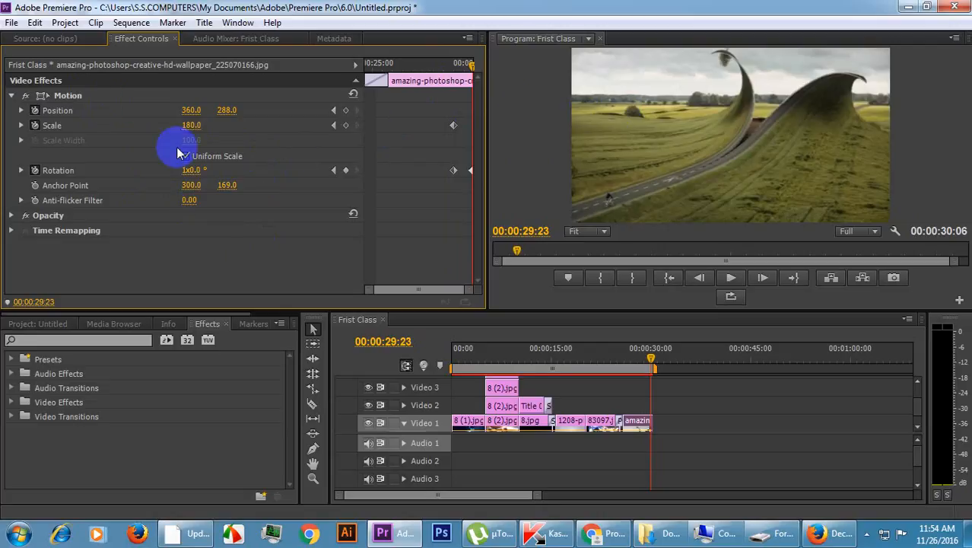
click(193, 126)
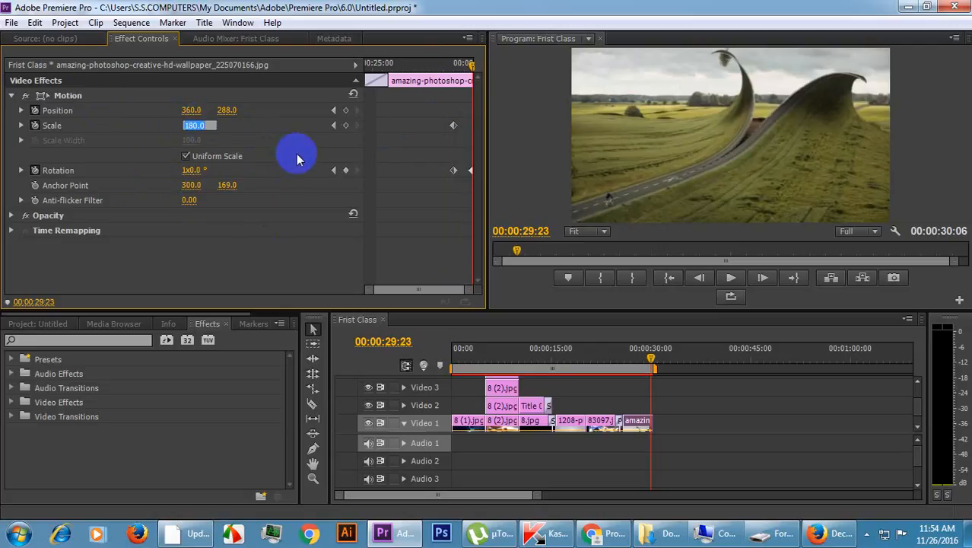
text(50)
key(Return)
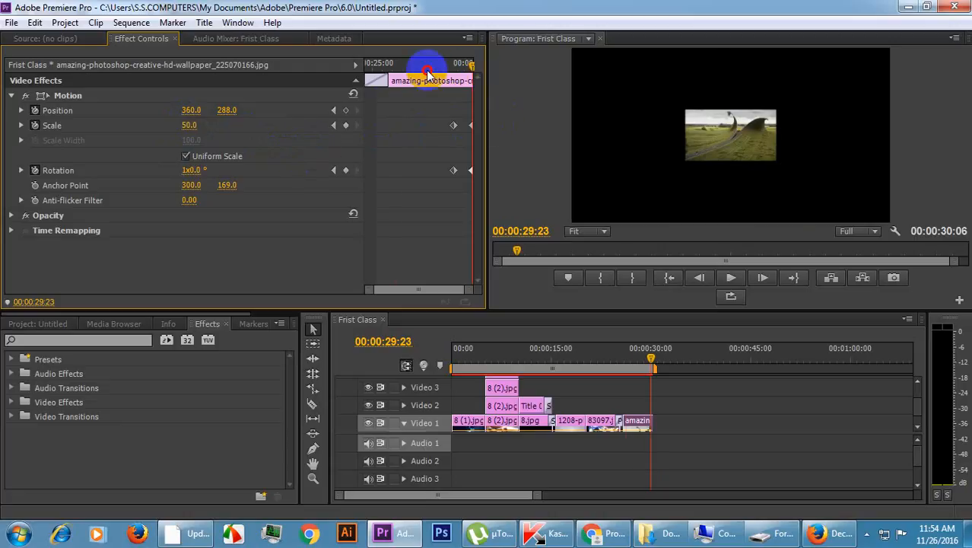
Play the amazing-photoshop-creative clip from its beginning to check its closing rotation and scale animation.
click(369, 69)
drag(369, 69, 354, 72)
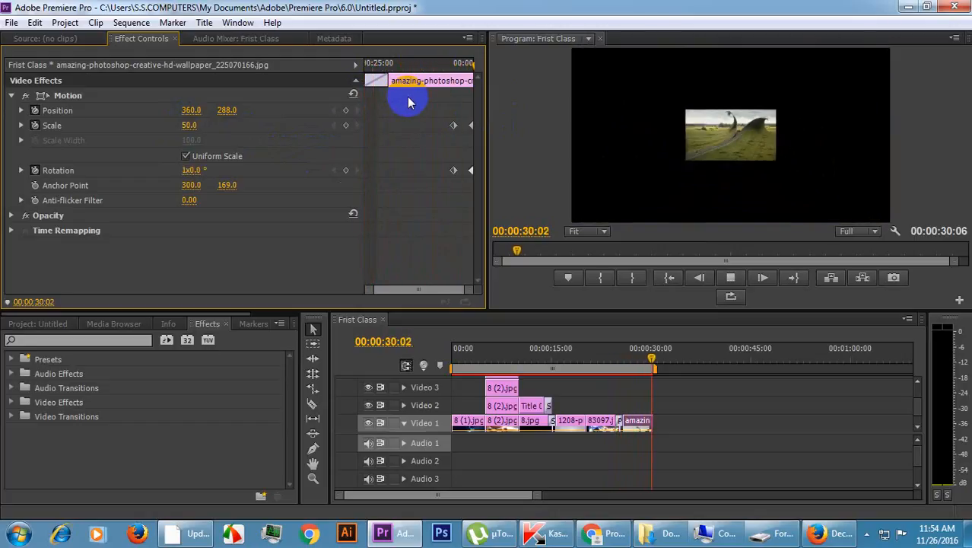
Examine the amazing-photoshop-creative clip's Scale and Rotation frame by frame between its closing keyframes, ending at 00:00:29:23.
key(space)
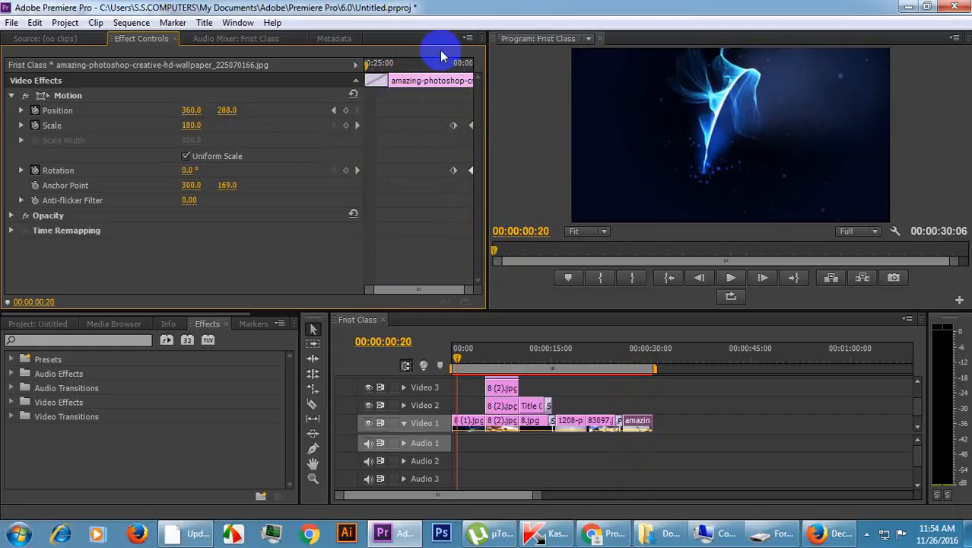
click(449, 65)
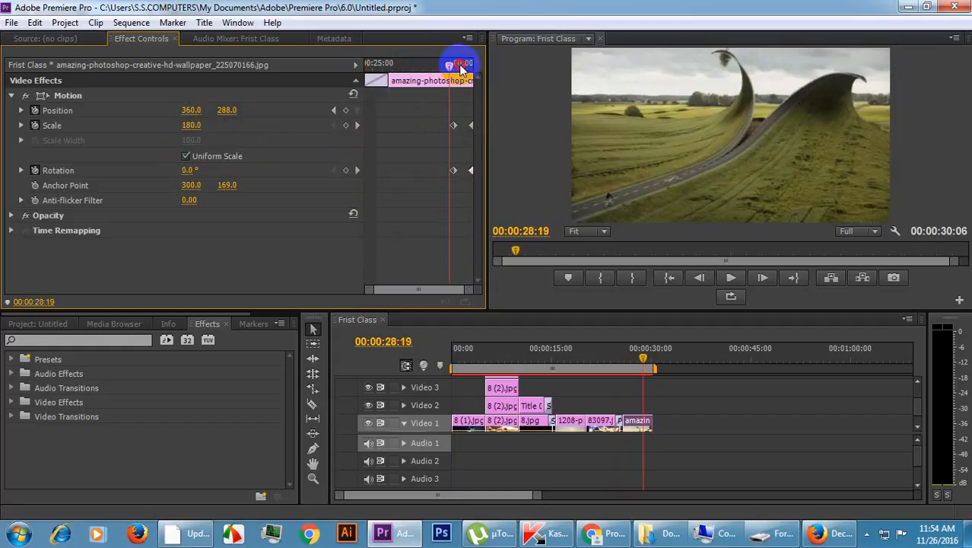
drag(460, 67, 459, 68)
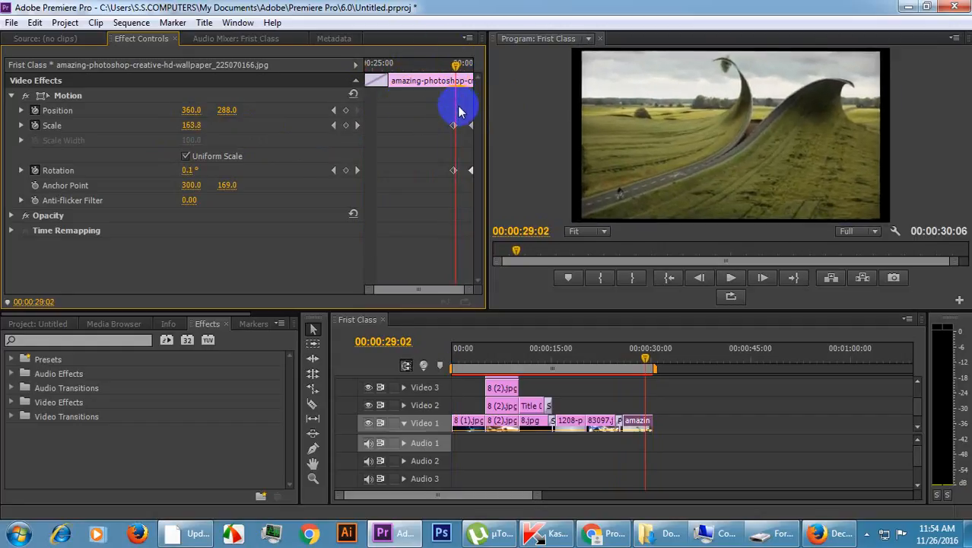
key(Left)
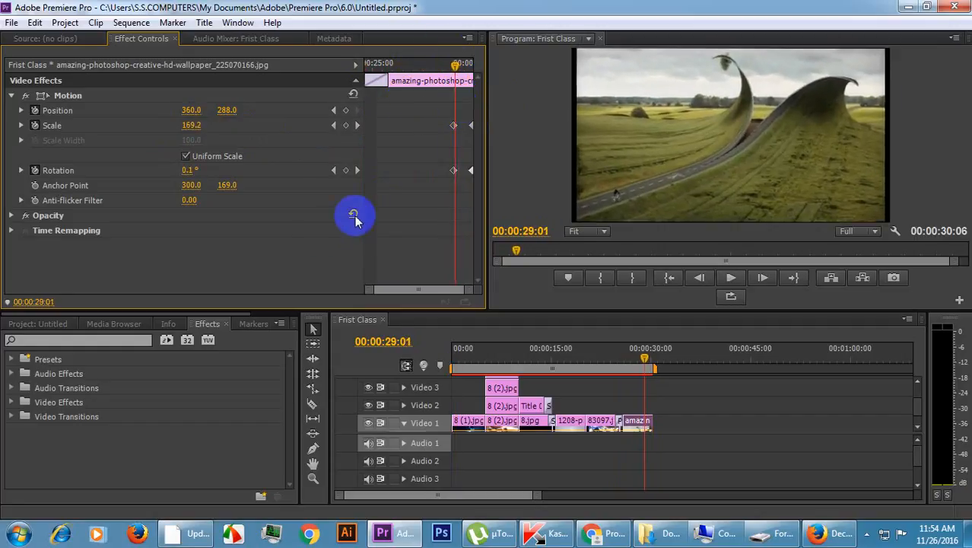
click(187, 172)
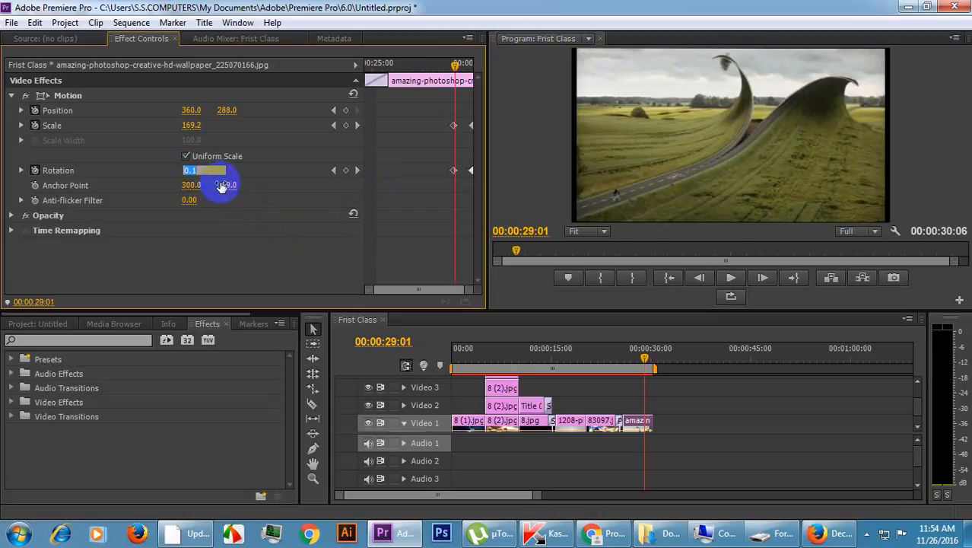
key(Left)
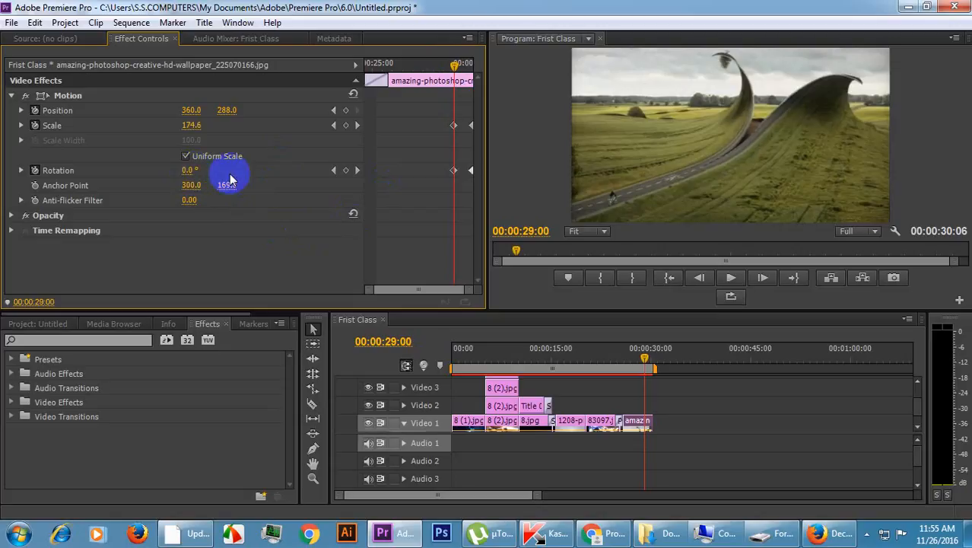
key(Right)
key(Right)
key(Right)
key(Right)
key(Right)
key(Right)
key(Right)
key(Right)
key(Right)
key(Right)
key(Right)
key(Right)
key(Right)
key(Right)
key(Right)
key(Right)
key(Right)
key(Right)
key(Right)
key(Right)
key(Right)
key(Right)
key(Right)
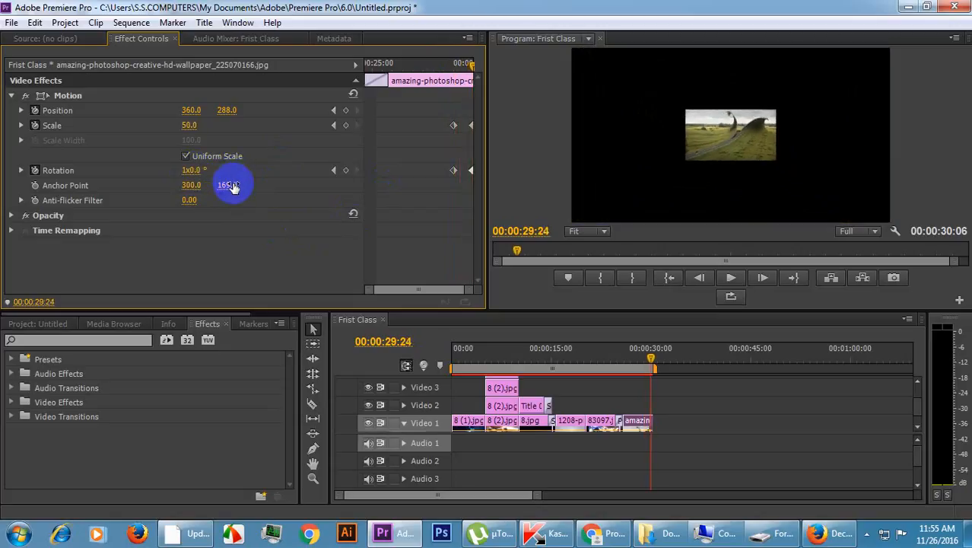
Delete the amazing-photoshop-creative clip's last Rotation keyframe and recreate it at 00:00:29:23 with a Rotation of 1x0.0°.
click(468, 165)
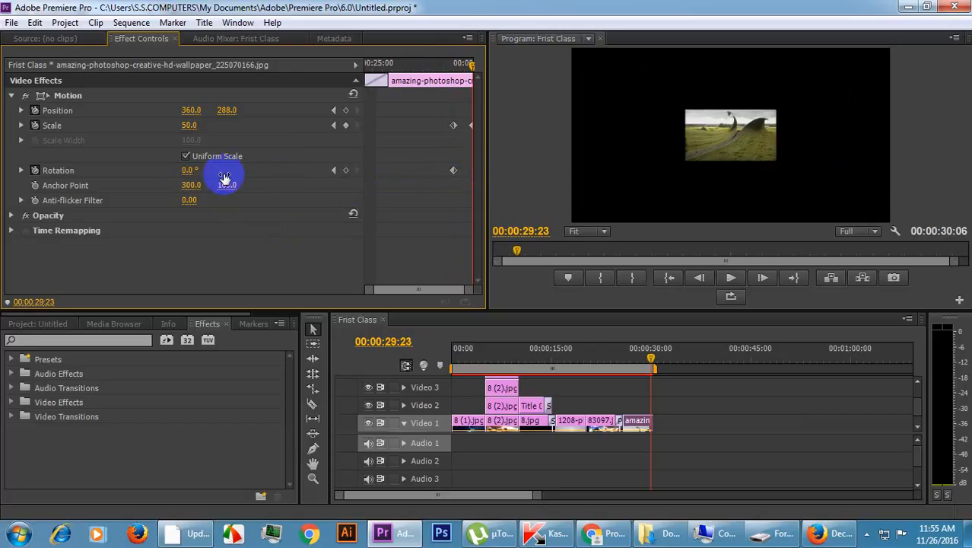
drag(189, 171, 436, 171)
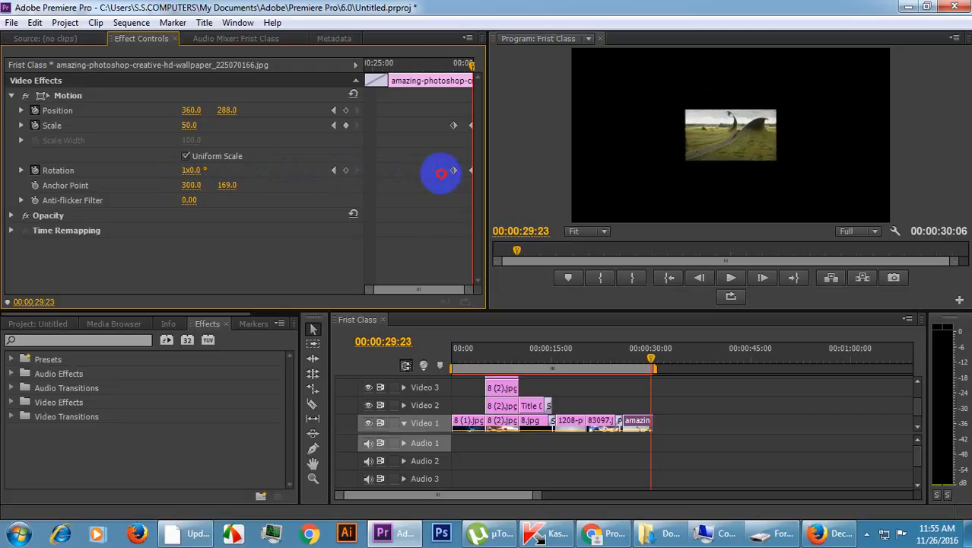
click(204, 172)
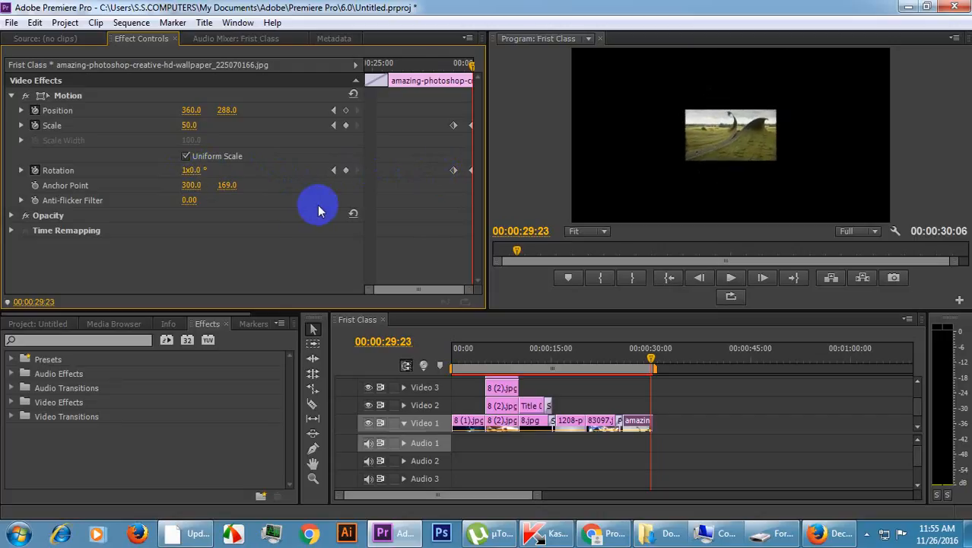
Play the amazing-photoshop-creative clip from near its start to check the recreated closing rotation.
click(405, 62)
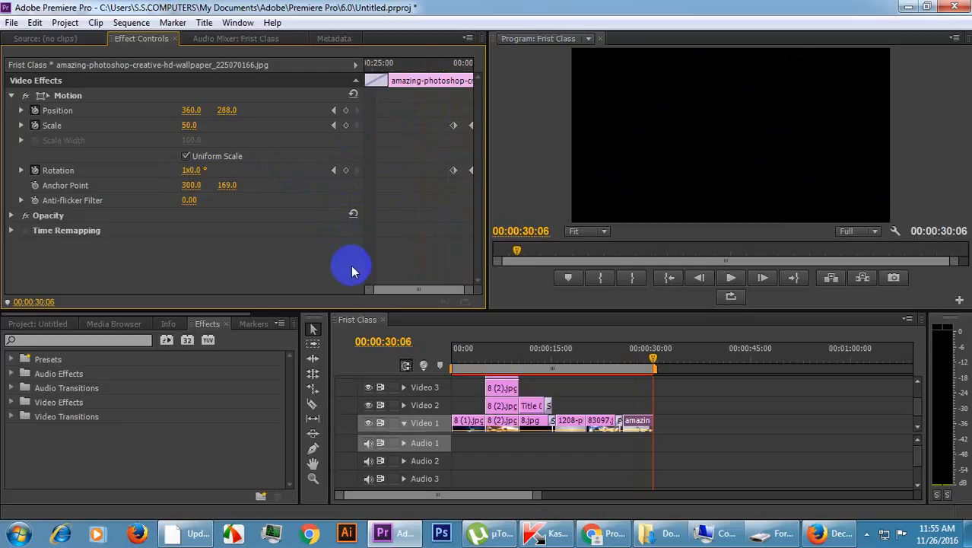
key(space)
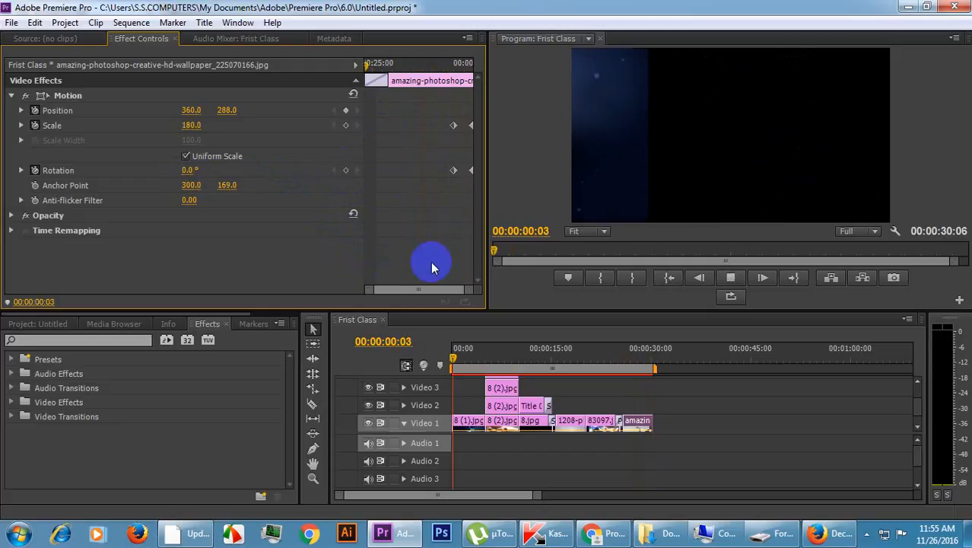
click(642, 358)
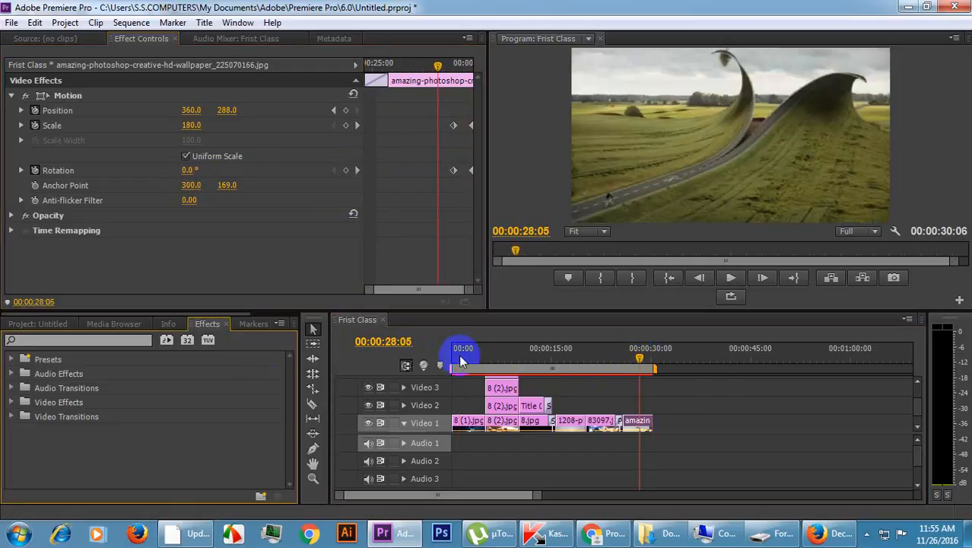
Play the whole Frist Class sequence from 00:00:00:00 and enlarge the program preview by shrinking the timeline area's height.
drag(459, 353, 401, 353)
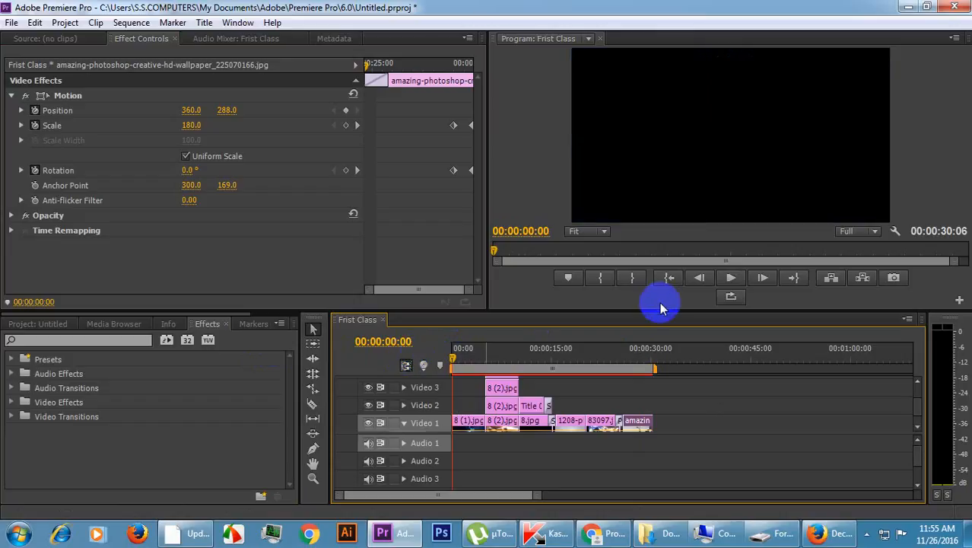
click(729, 279)
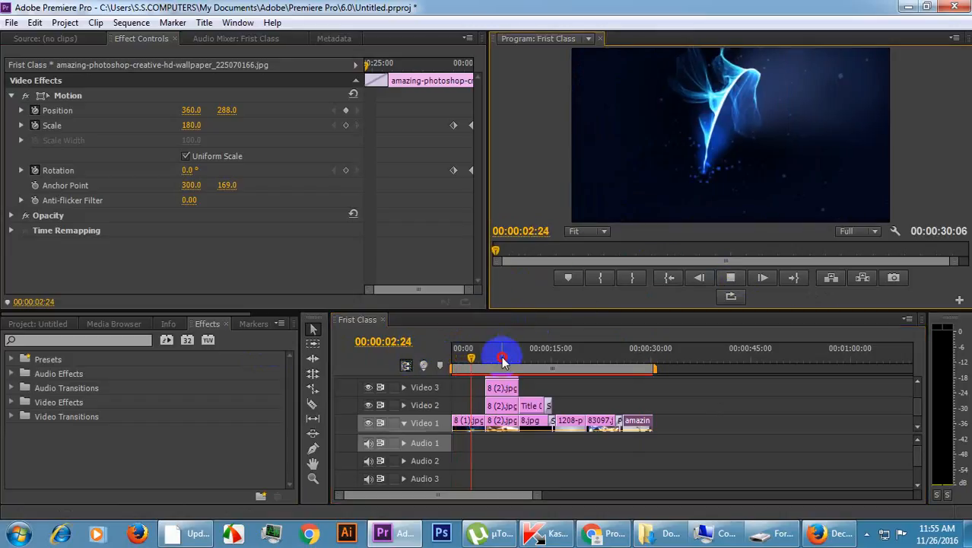
drag(486, 306, 490, 388)
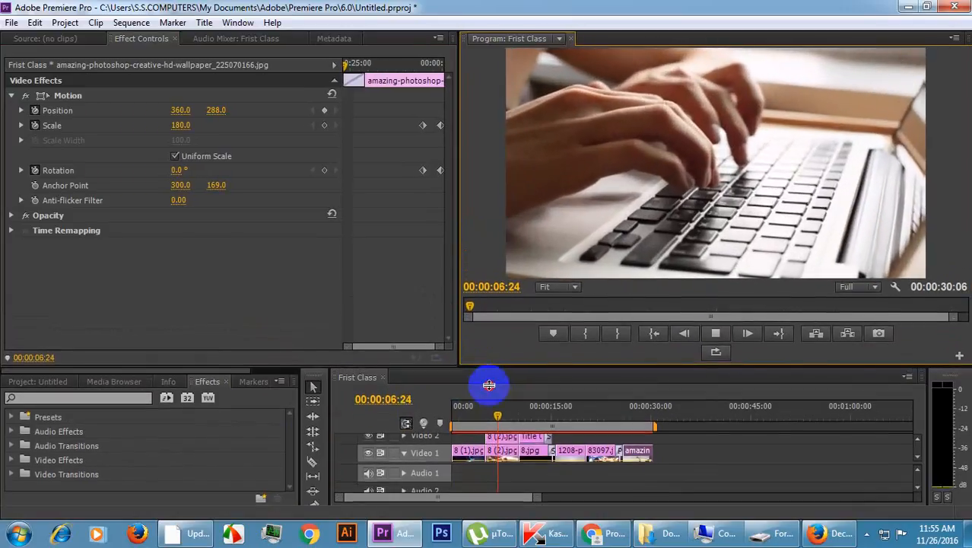
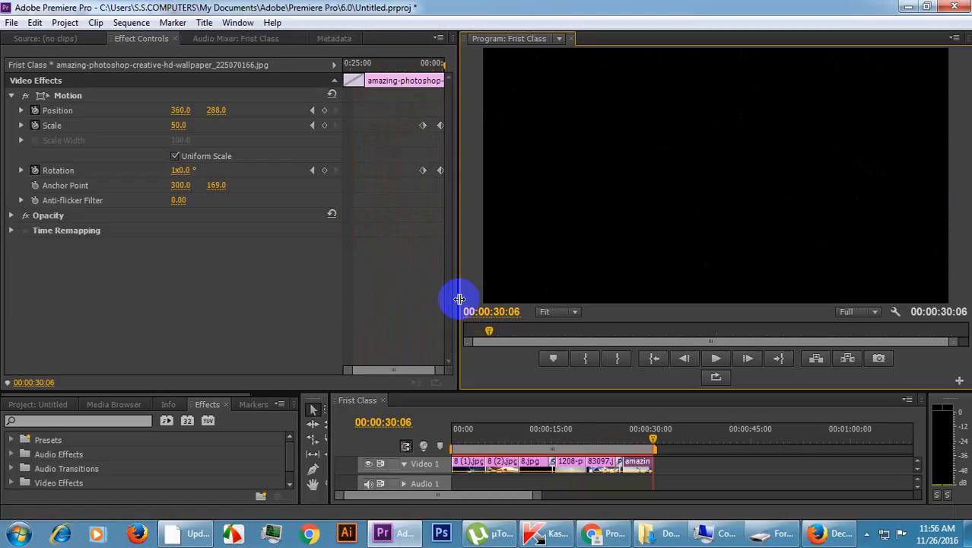
Enlarge the timeline area to show the upper video tracks and Audio 1 to 3, and return the playhead to 00:00:00:00.
key(space)
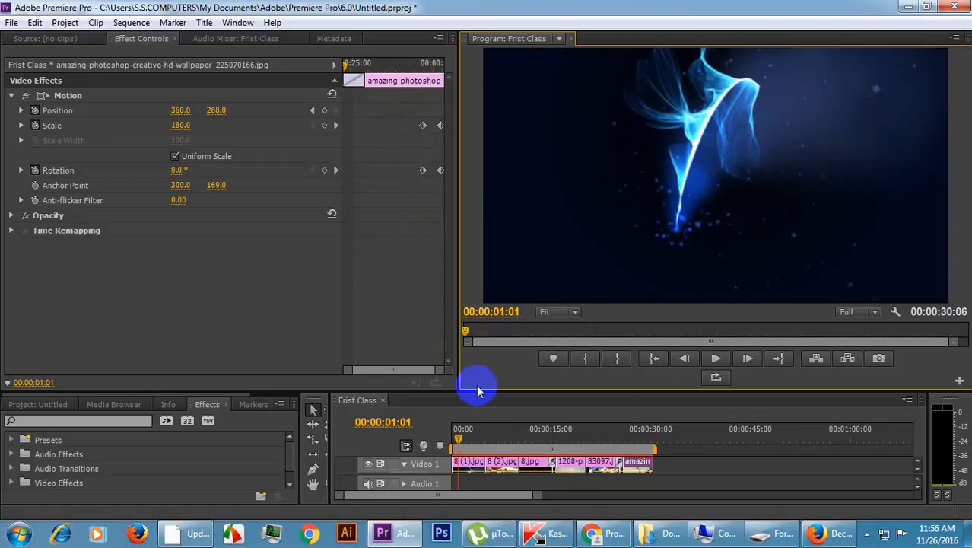
drag(493, 391, 465, 285)
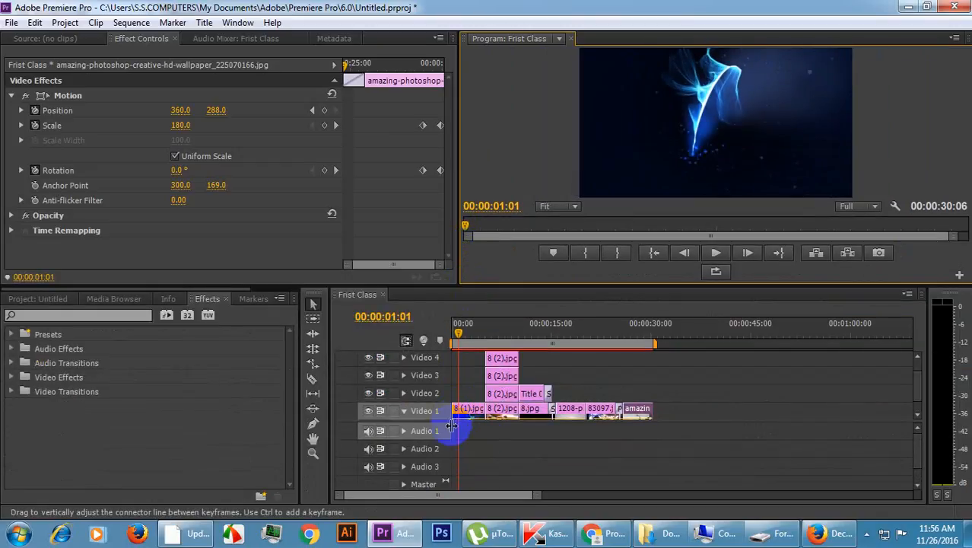
click(497, 446)
drag(458, 333, 403, 319)
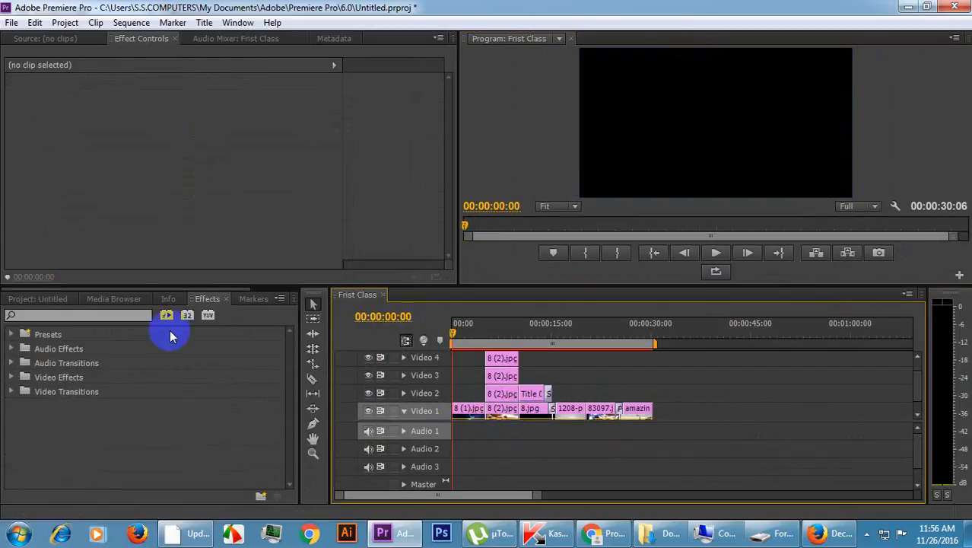
Show the project items as thumbnails and open 8 (1).jpg in the source preview.
click(41, 300)
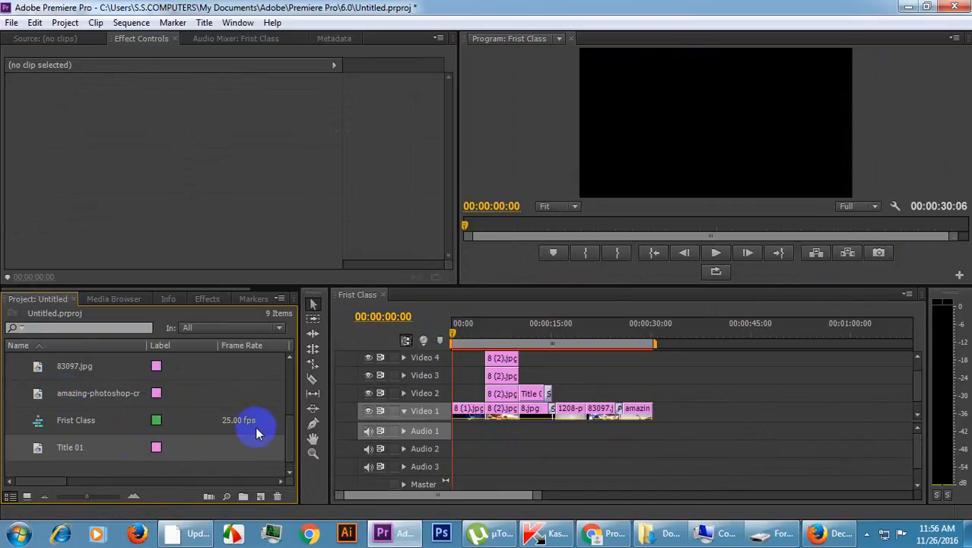
click(25, 496)
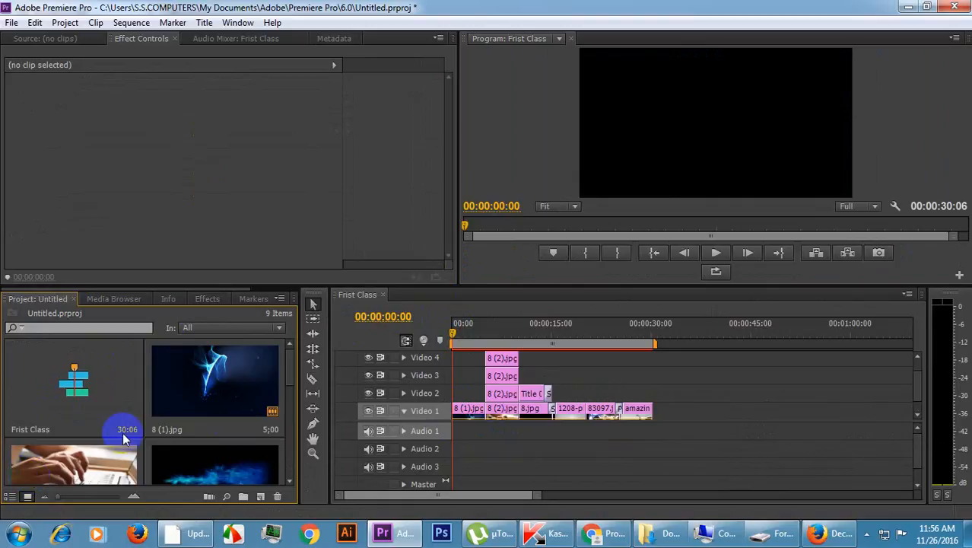
double_click(202, 409)
scroll(218, 461, down, 5)
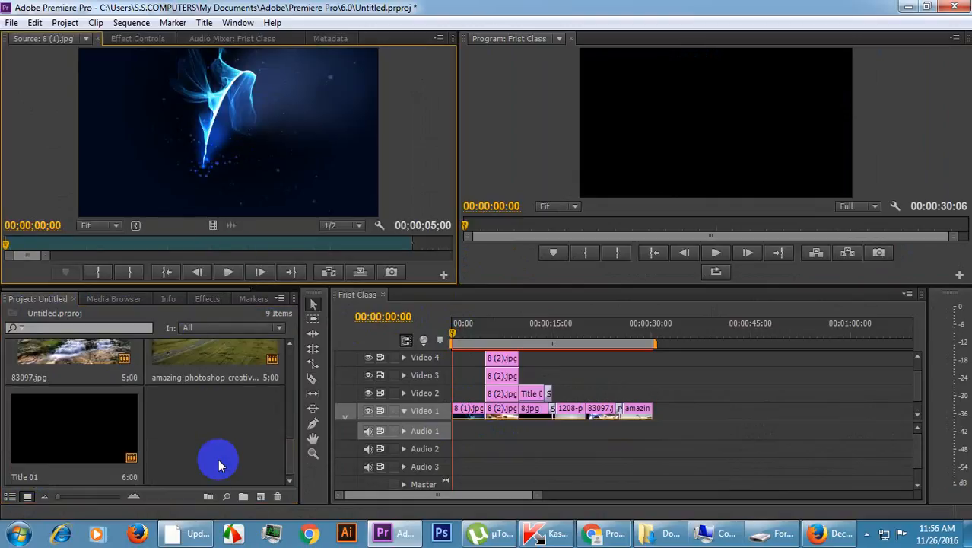
scroll(147, 435, up, 5)
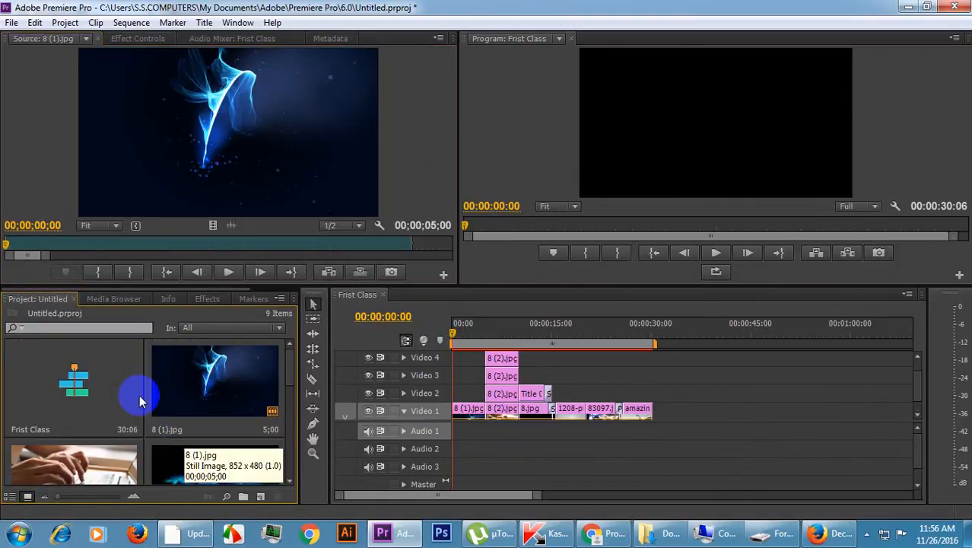
Minimize Premiere Pro, the browser and the antivirus window, and dismiss the downloader update notice and the drive format dialog.
click(908, 7)
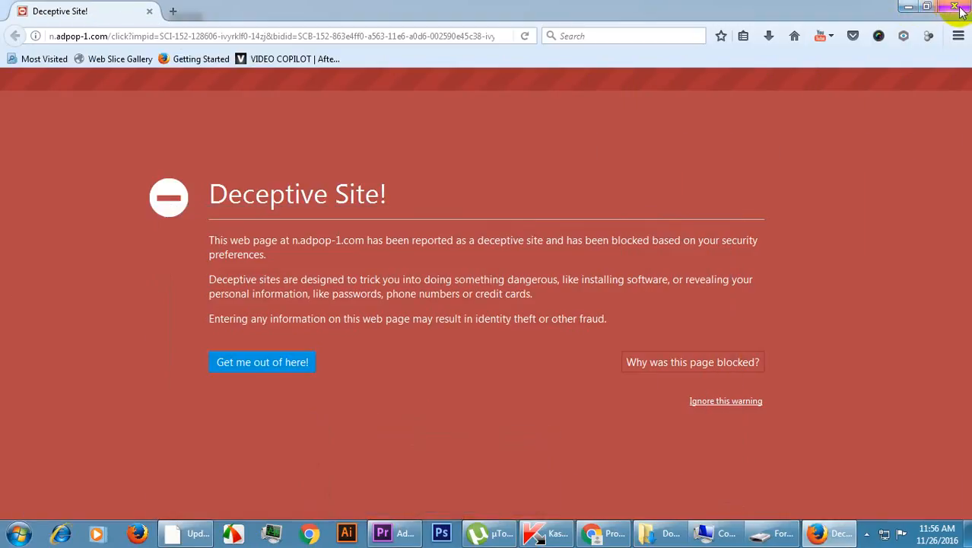
click(908, 7)
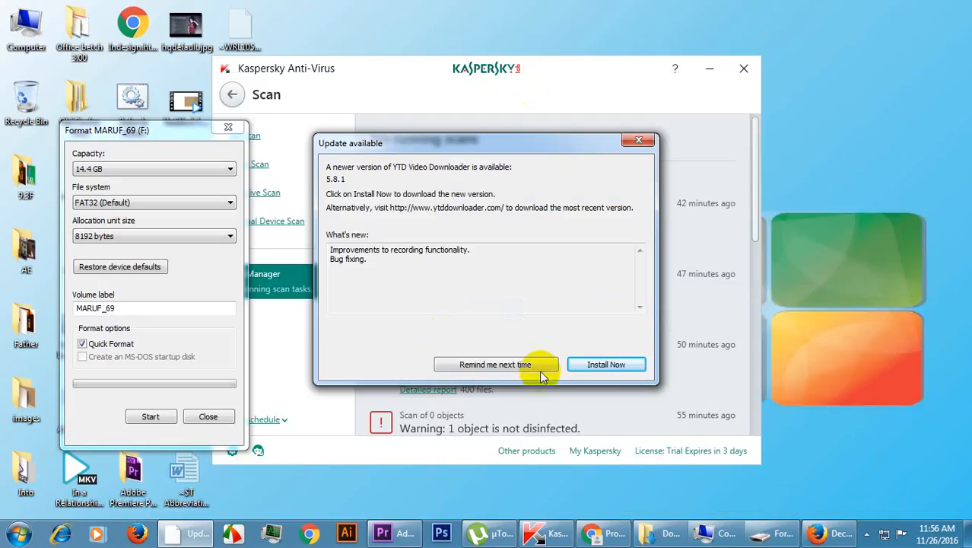
click(639, 139)
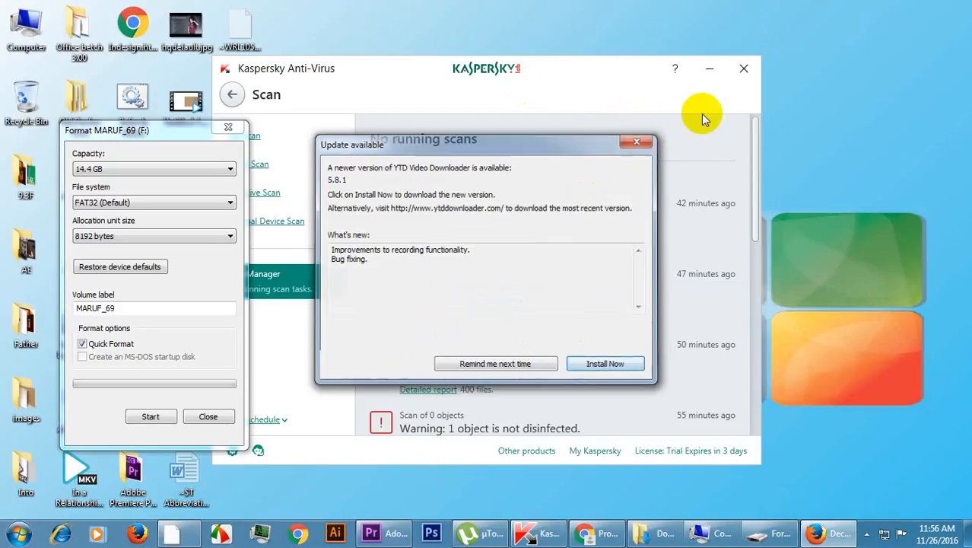
click(710, 69)
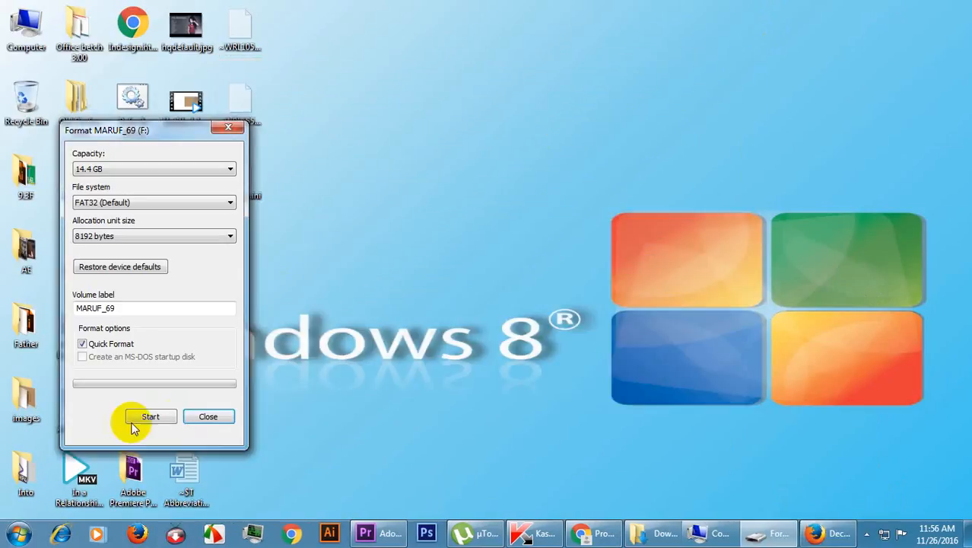
click(203, 417)
Import 12_full_spread-your-wings_0143.mp3 from the Music folder in Downloads into the project and place it at the start of Audio 1.
double_click(25, 27)
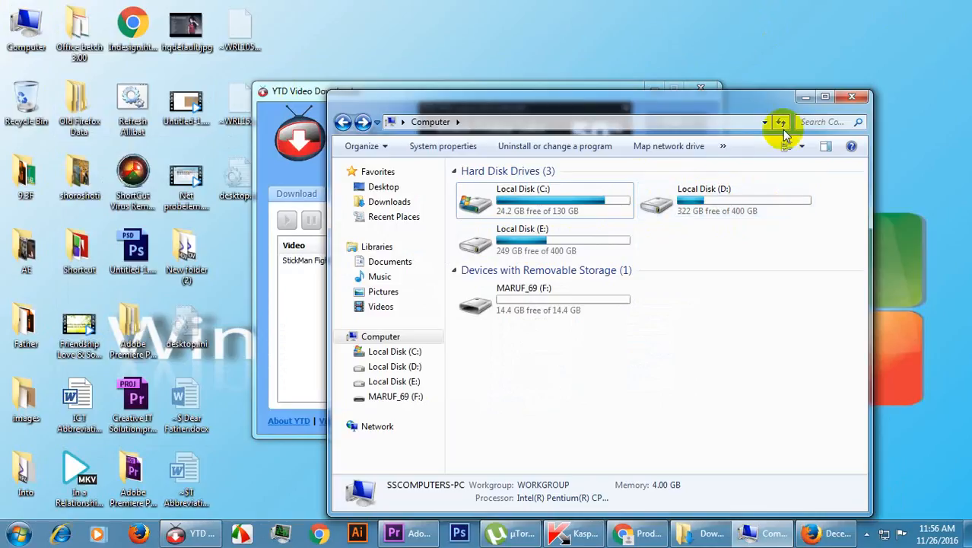
click(825, 97)
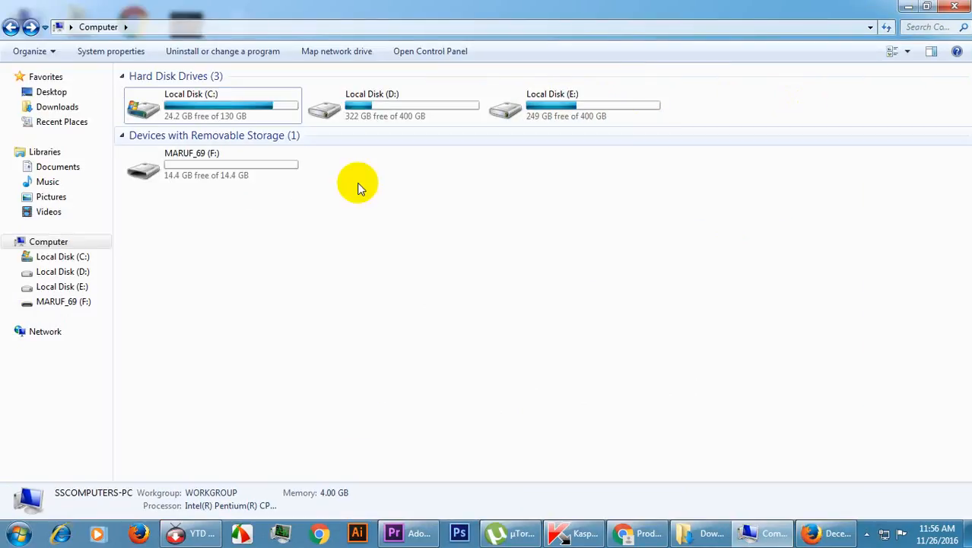
click(64, 108)
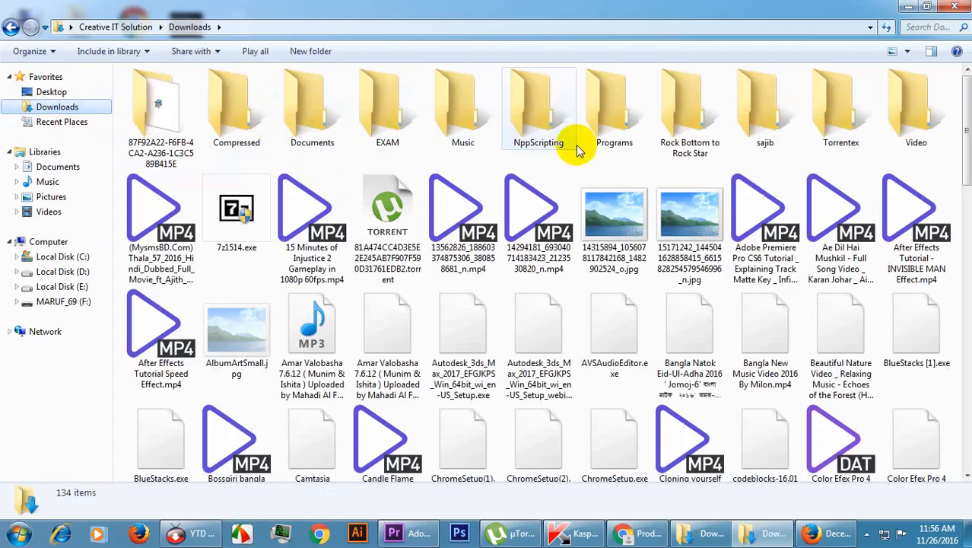
double_click(452, 111)
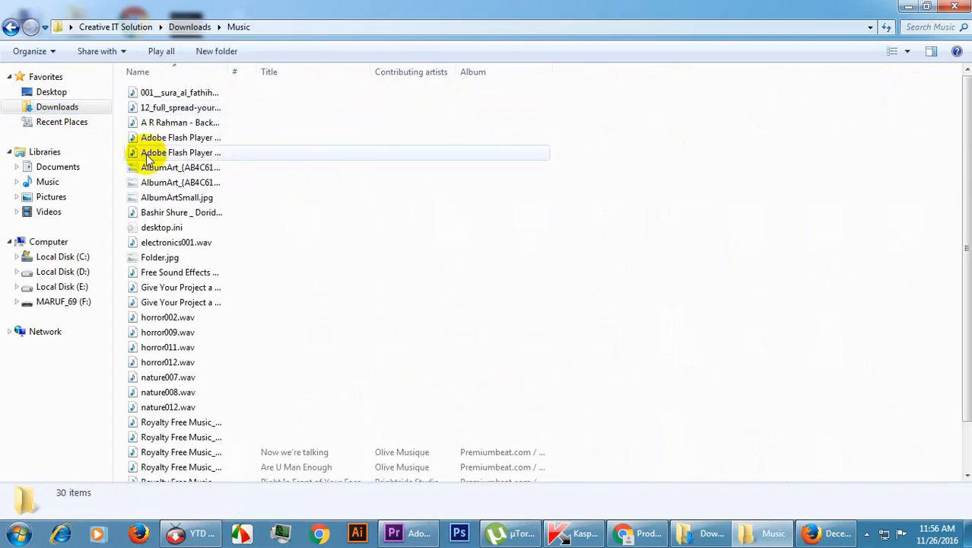
click(177, 140)
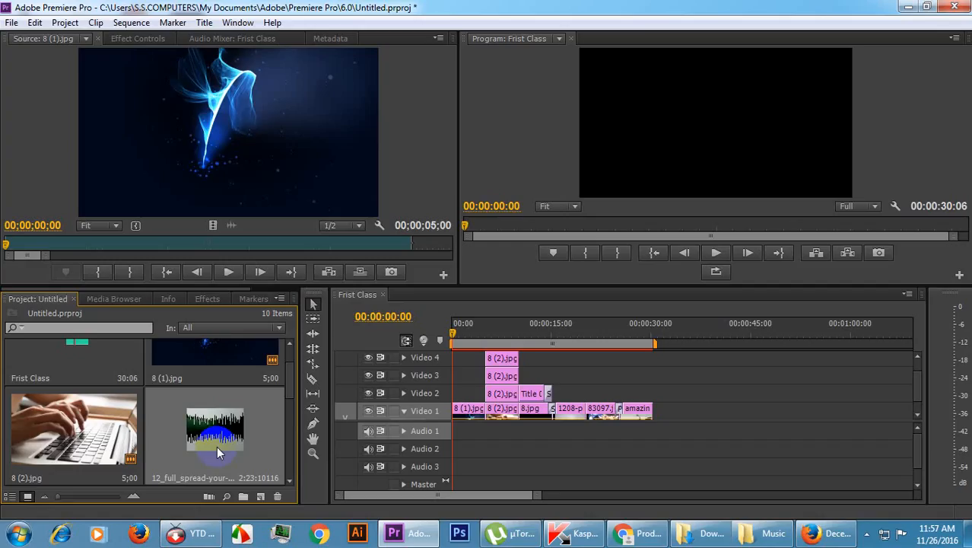
drag(217, 446, 438, 434)
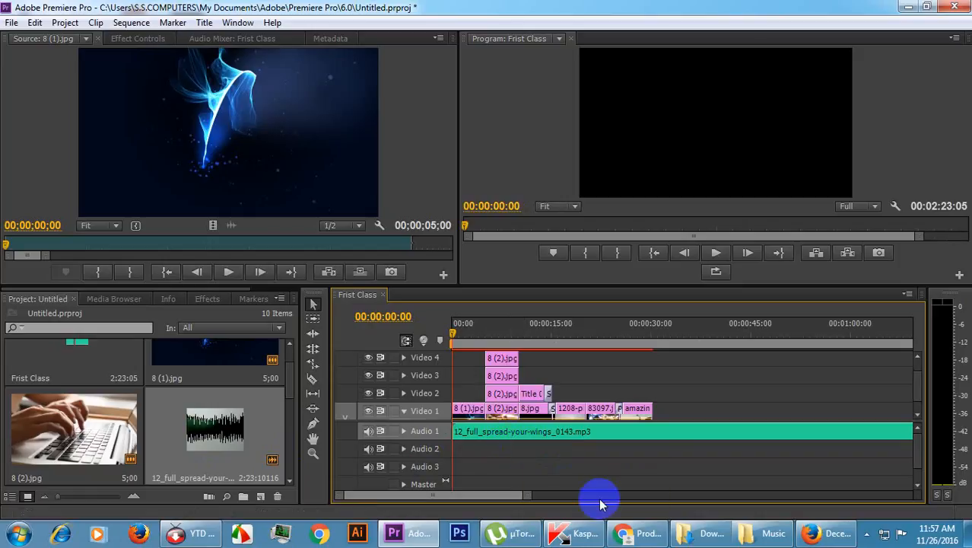
Play the Frist Class sequence with the music from the start until just past the last image clip.
key(space)
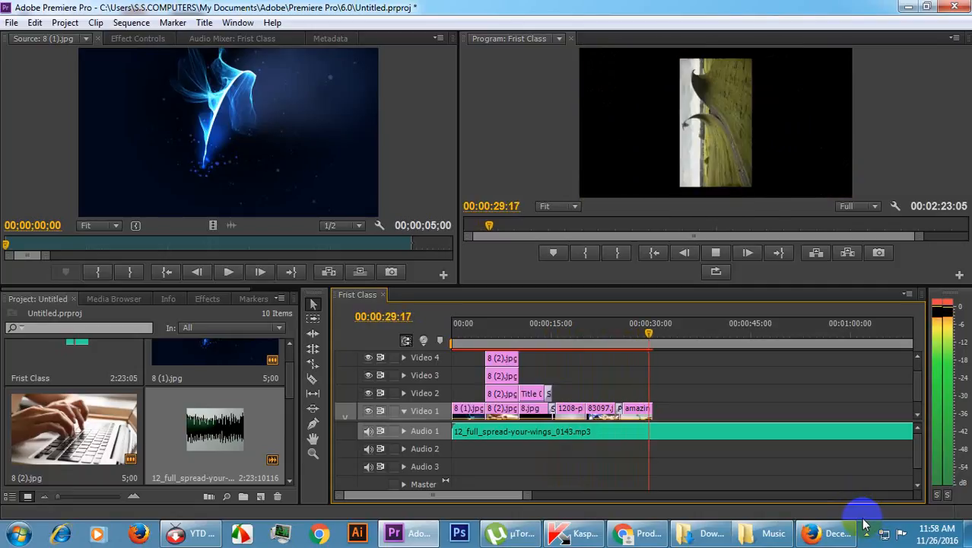
key(space)
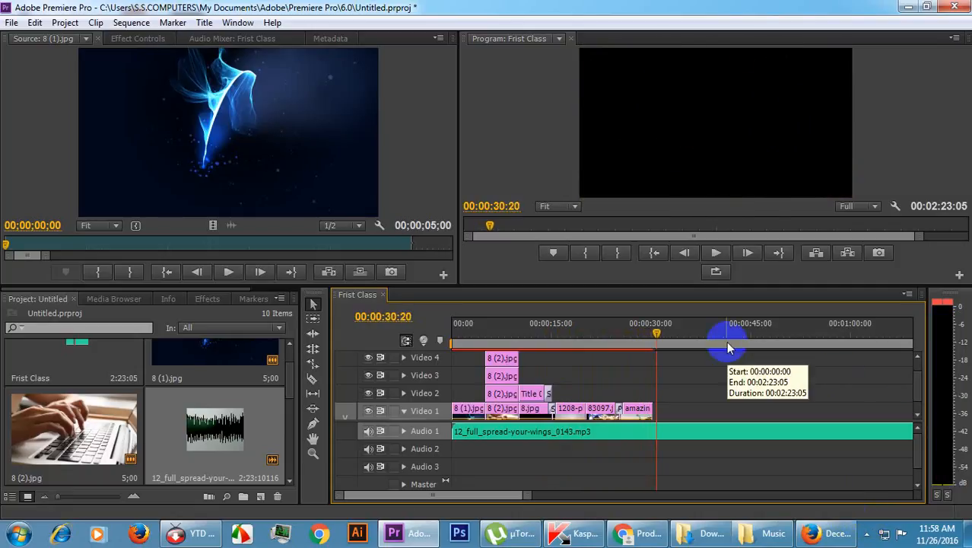
key(space)
key(space)
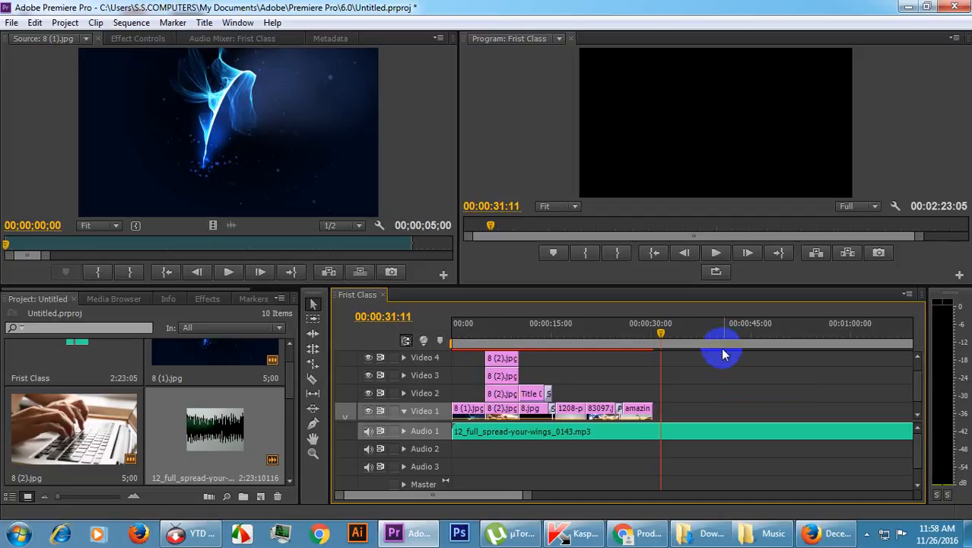
Split the music clip on Audio 1 at 00:00:30:03 with the Razor tool and delete the part after the cut.
drag(663, 325, 652, 323)
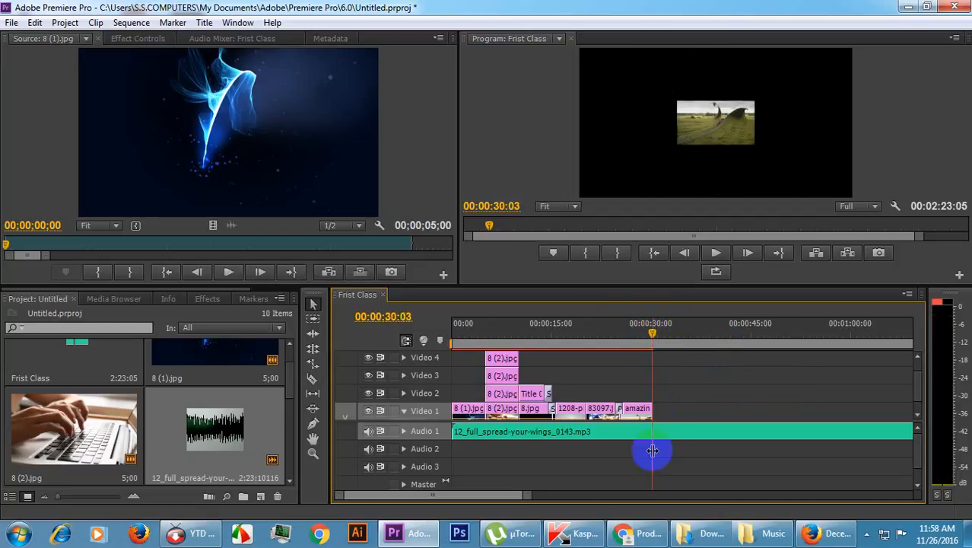
click(669, 431)
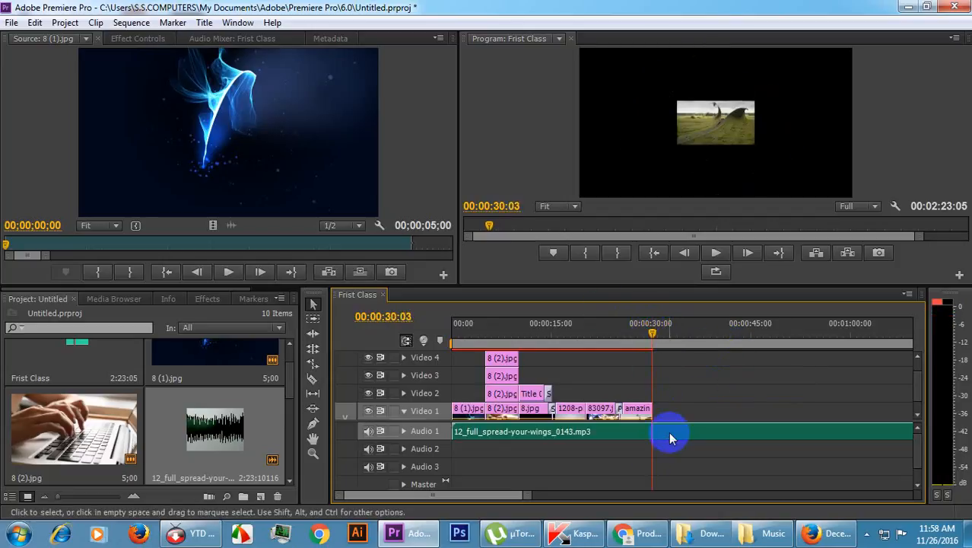
click(314, 378)
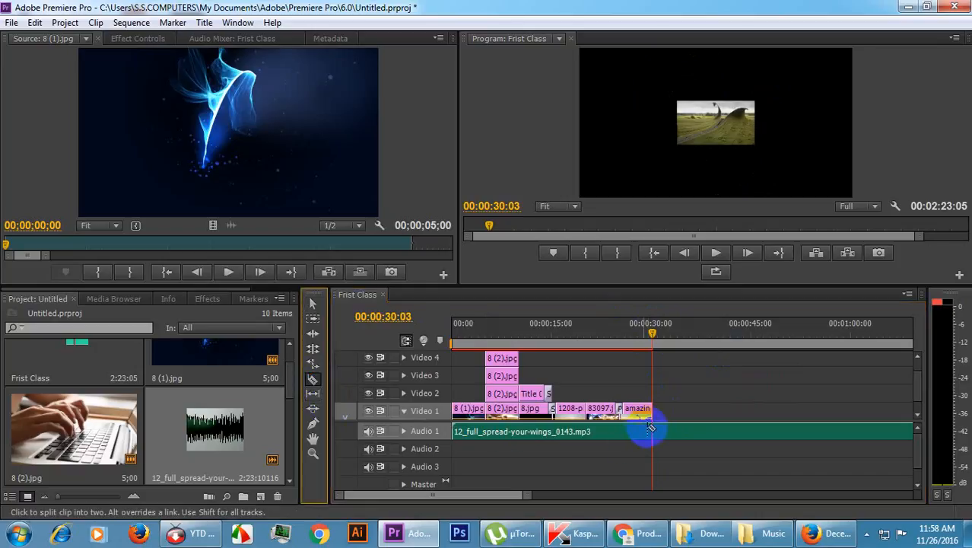
click(655, 432)
click(312, 304)
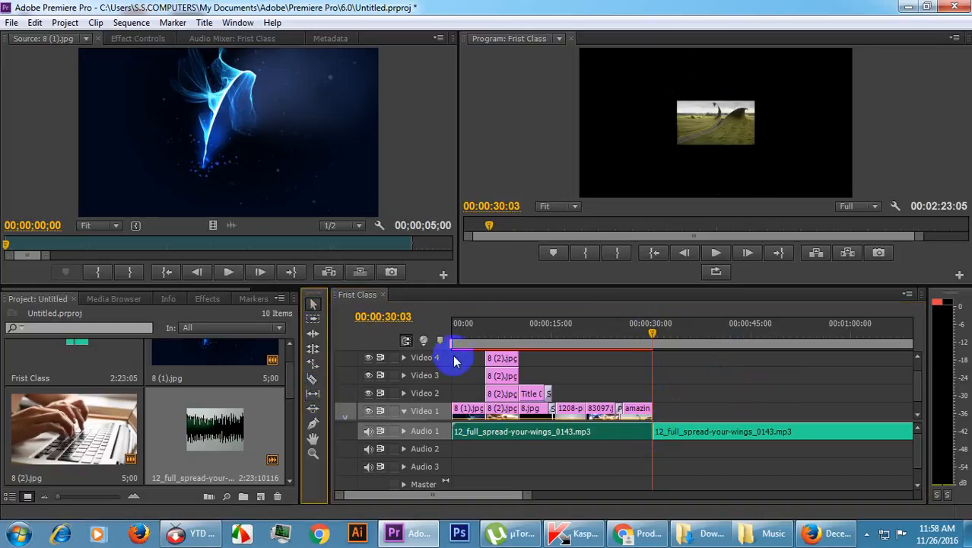
click(760, 433)
key(Delete)
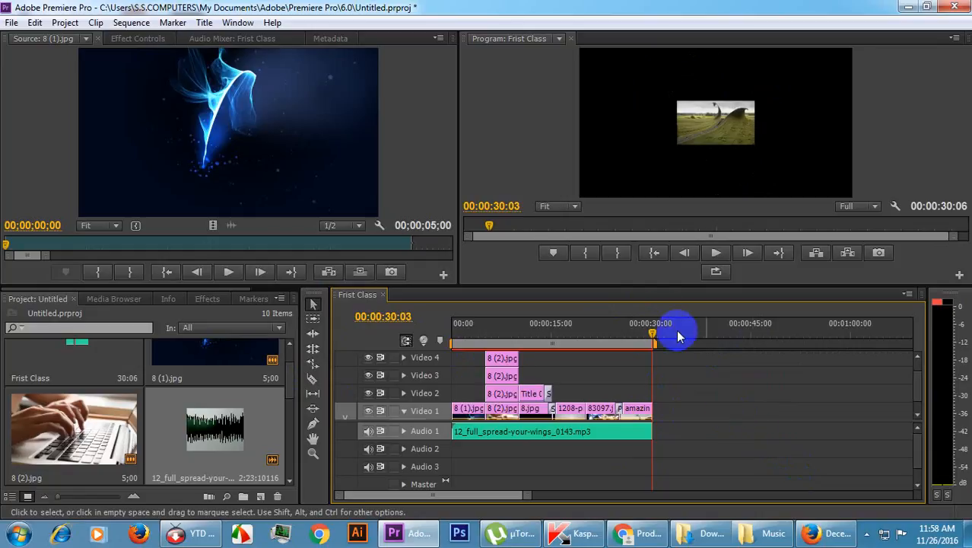
Play the sequence from 00:00:27:16 to its end to check how the trimmed music stops.
drag(652, 334, 638, 342)
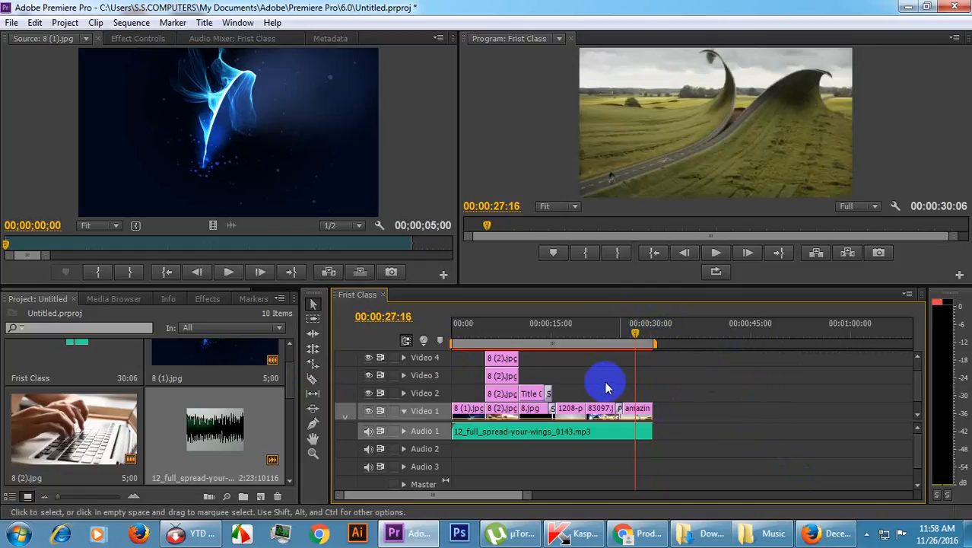
key(space)
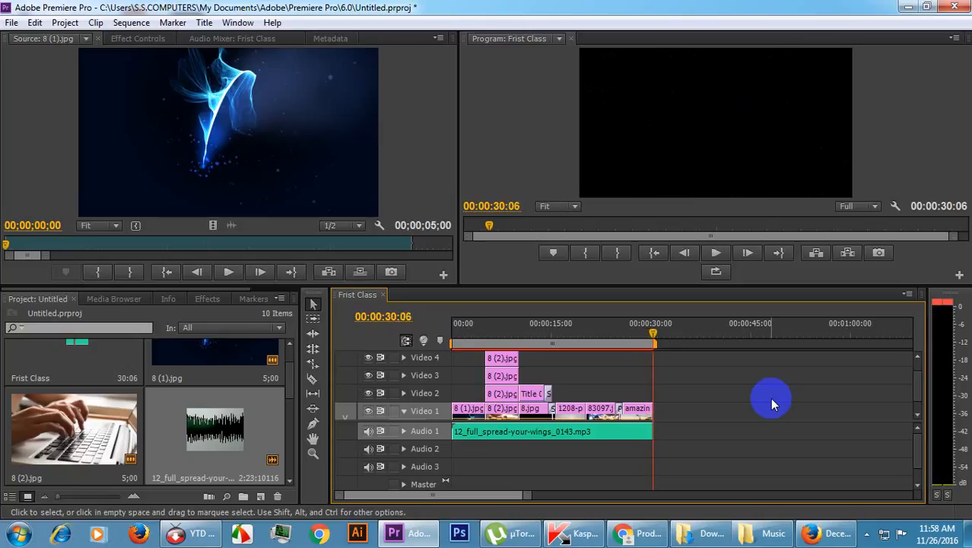
click(641, 338)
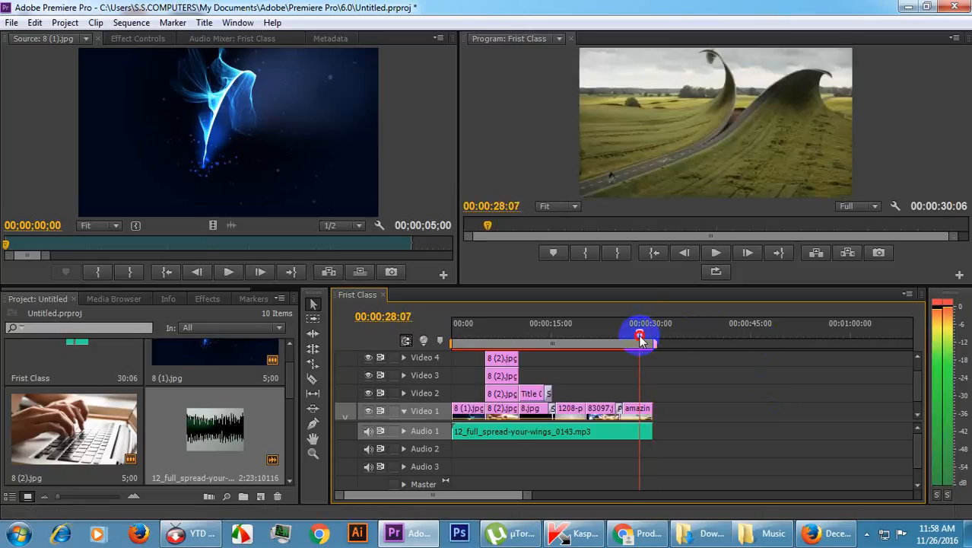
Add a Volume Level keyframe at 0.0 dB to the music clip on Audio 1 at 00:00:24:14.
click(639, 439)
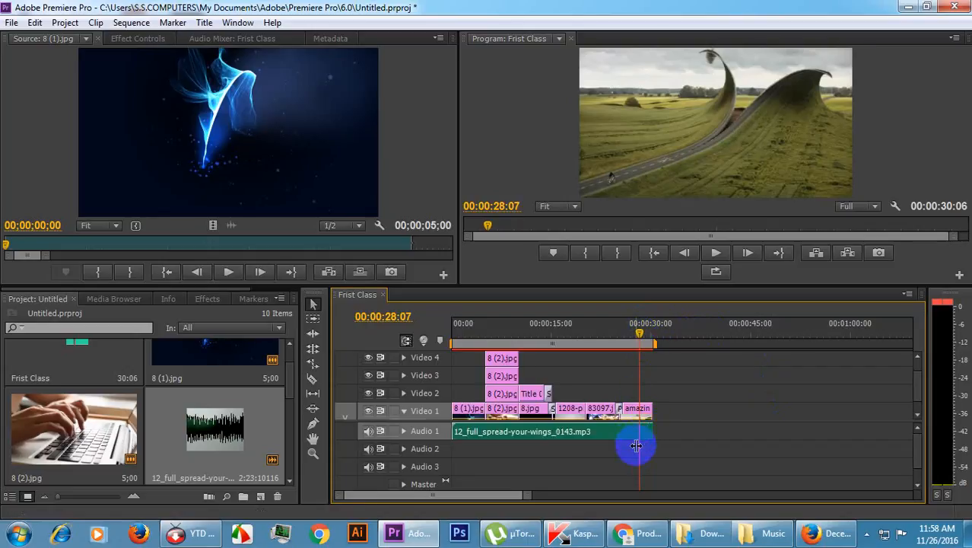
click(140, 38)
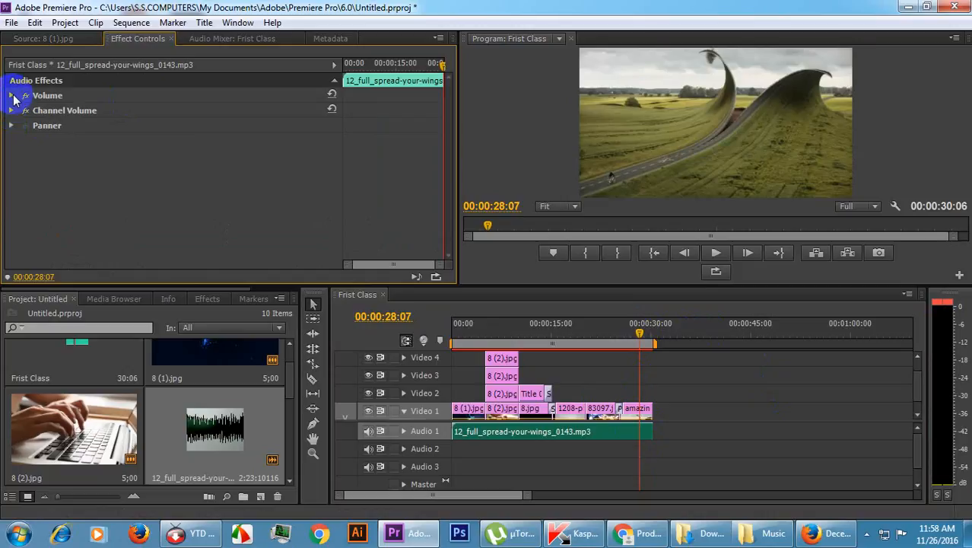
click(11, 95)
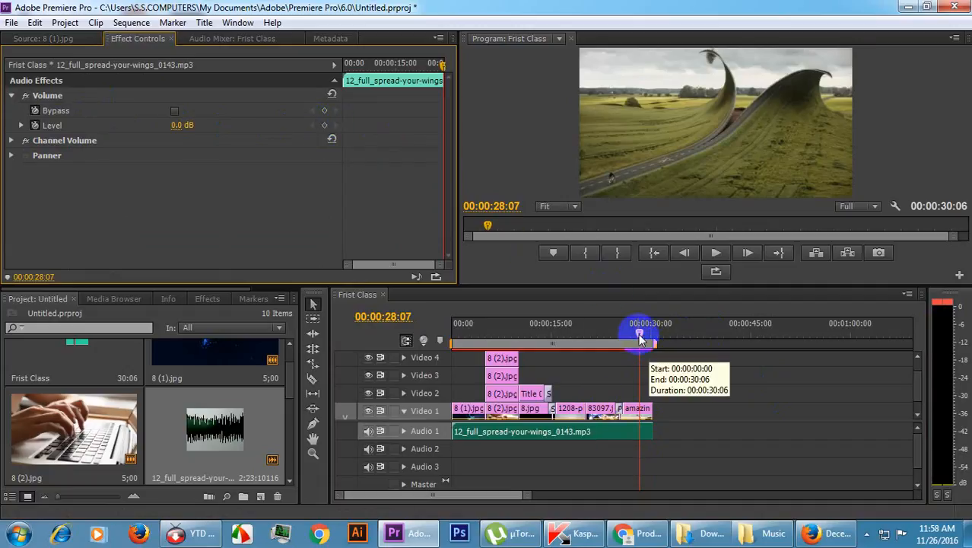
drag(640, 340, 616, 380)
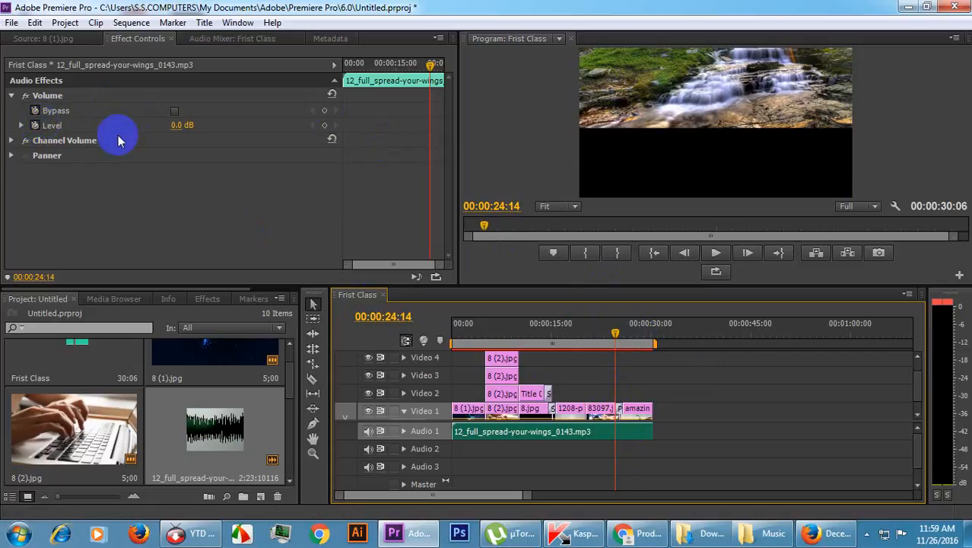
click(325, 127)
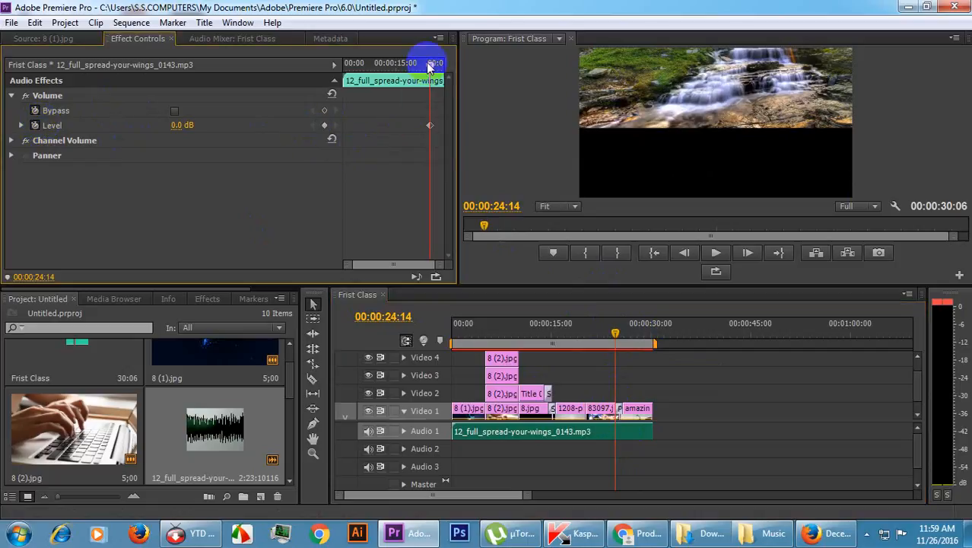
Add a Volume Level keyframe of -25.4 dB to the music clip on Audio 1 at 00:00:30:03.
drag(432, 62, 445, 70)
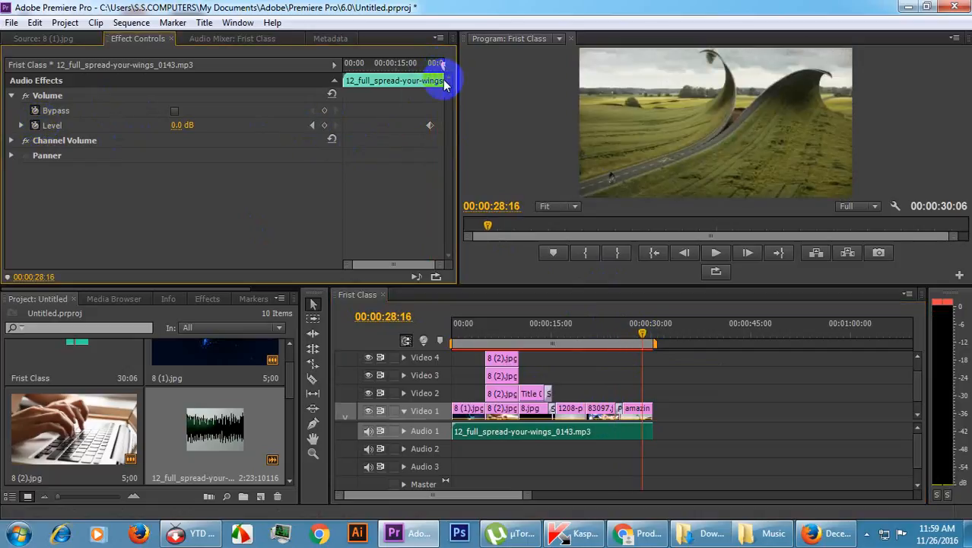
drag(649, 333, 659, 333)
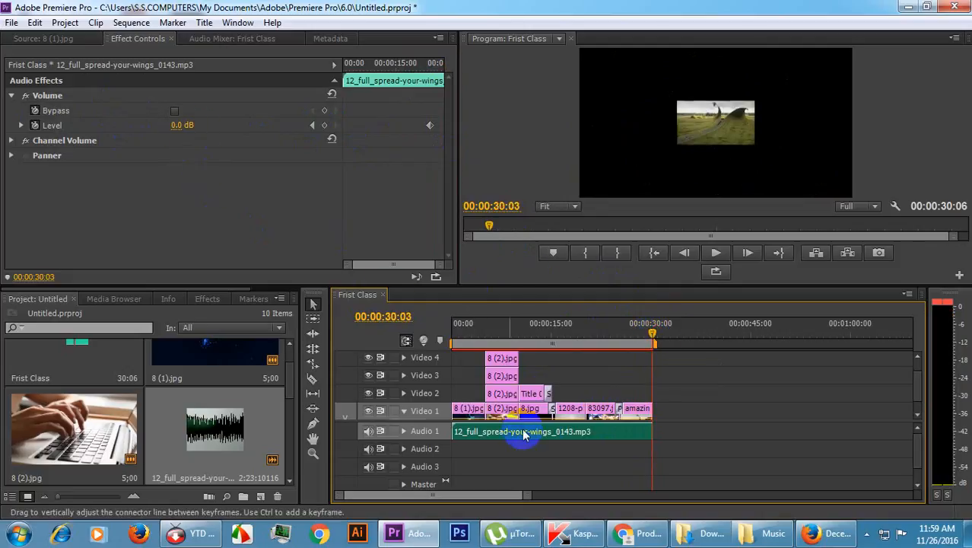
click(182, 127)
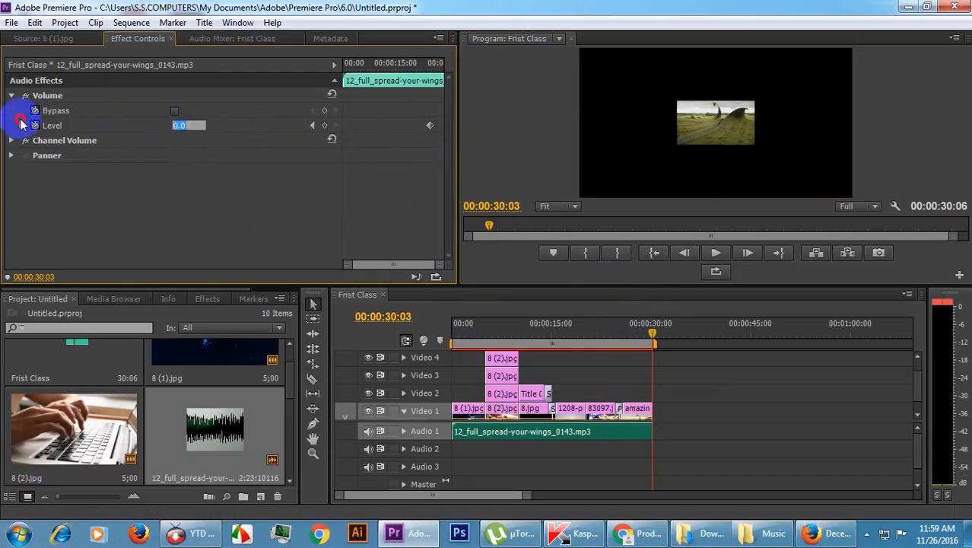
click(22, 125)
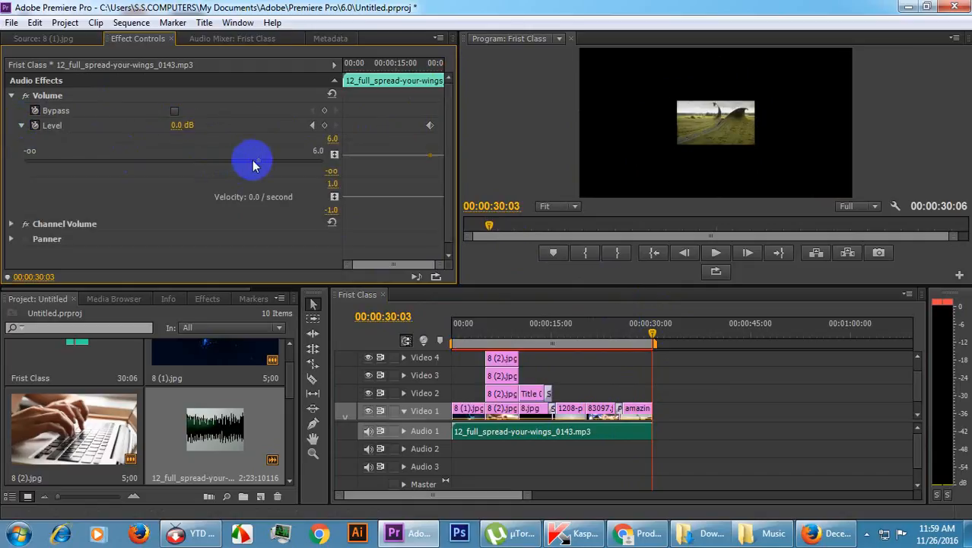
drag(261, 163, 141, 160)
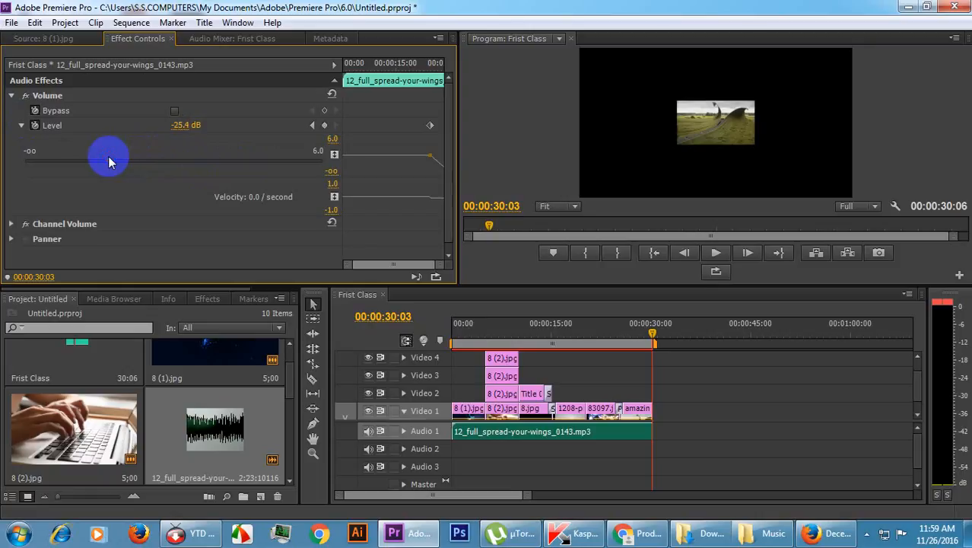
Play the sequence from 00:00:23:04 to its end to check the music fade-out, and briefly replay its opening.
click(606, 327)
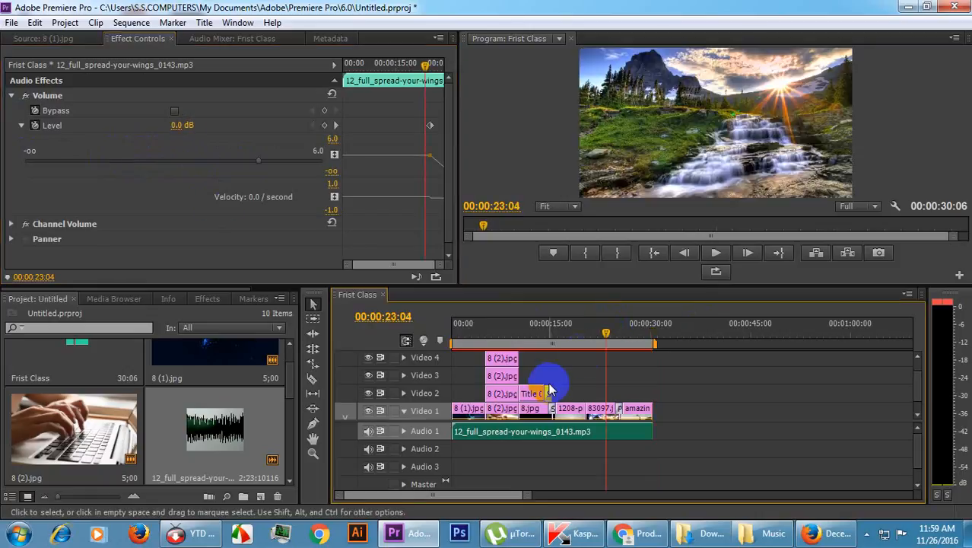
key(space)
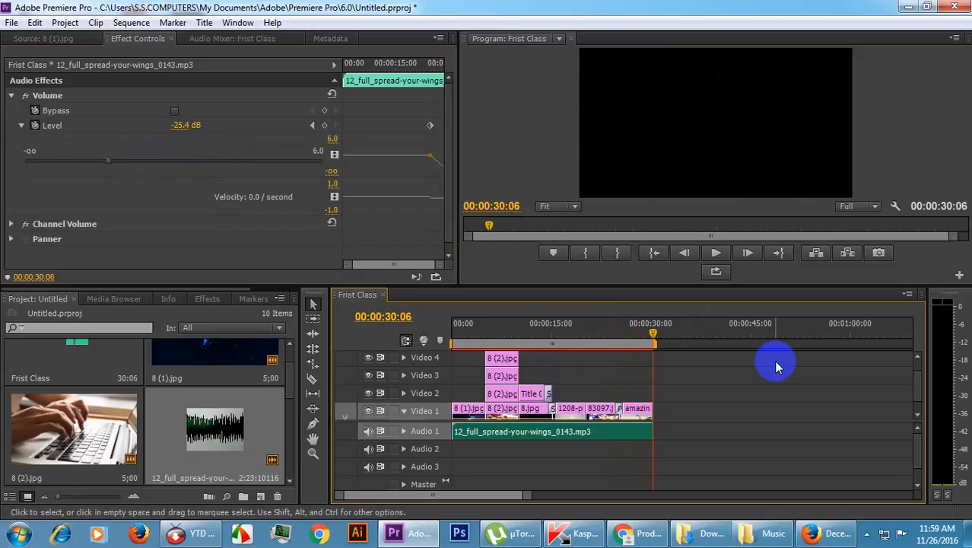
key(space)
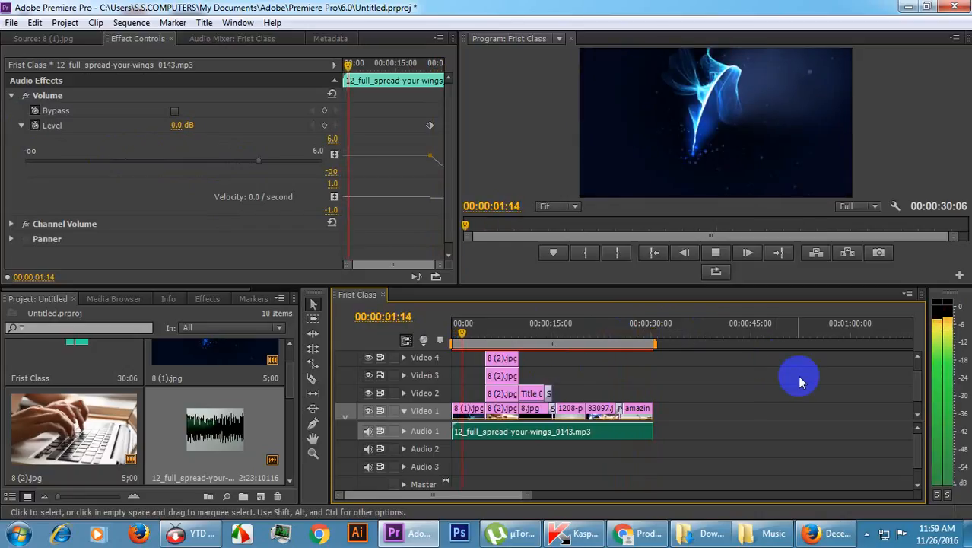
key(space)
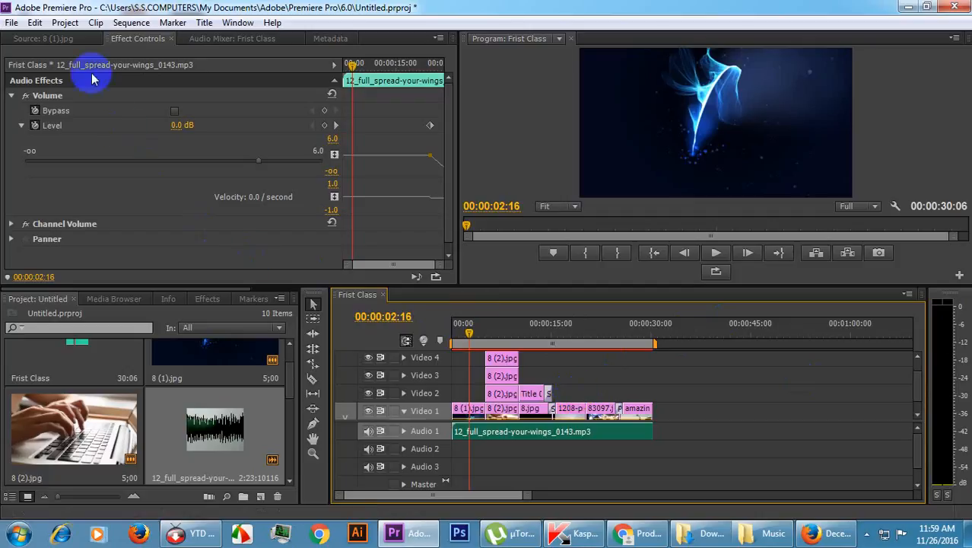
Save the project under its existing name.
click(12, 24)
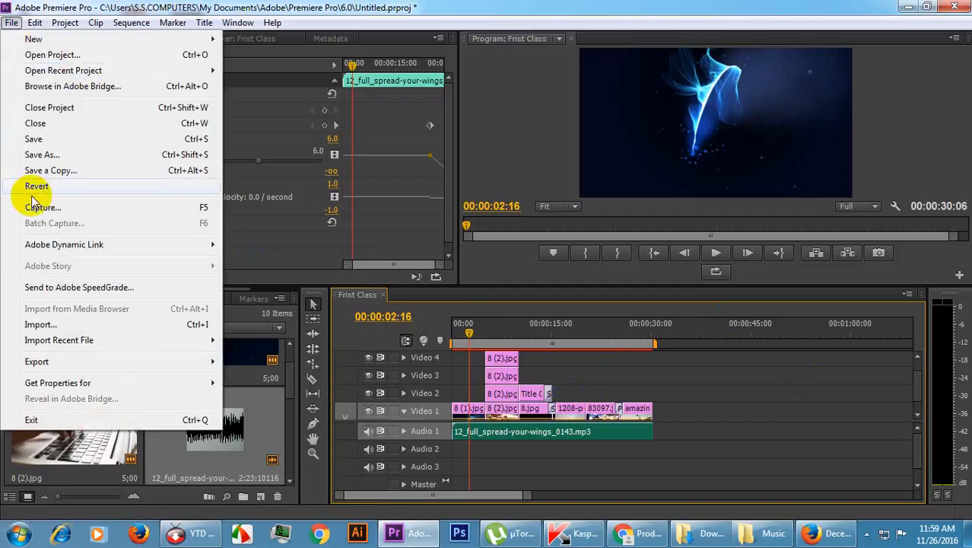
click(34, 140)
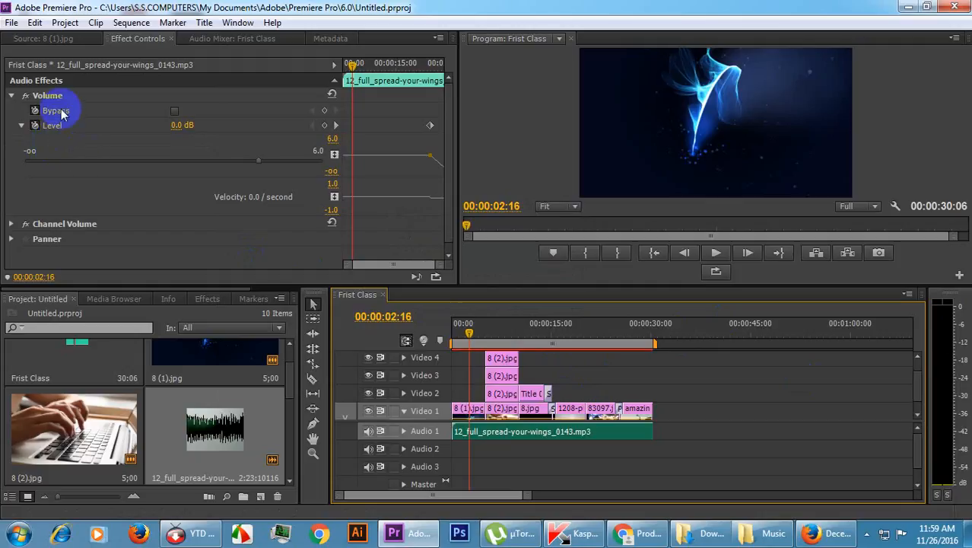
click(12, 23)
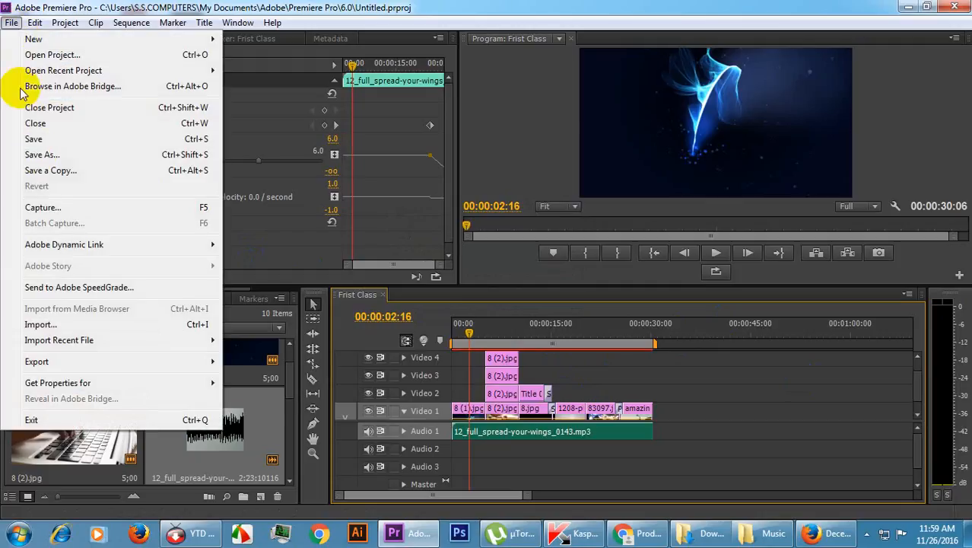
click(53, 154)
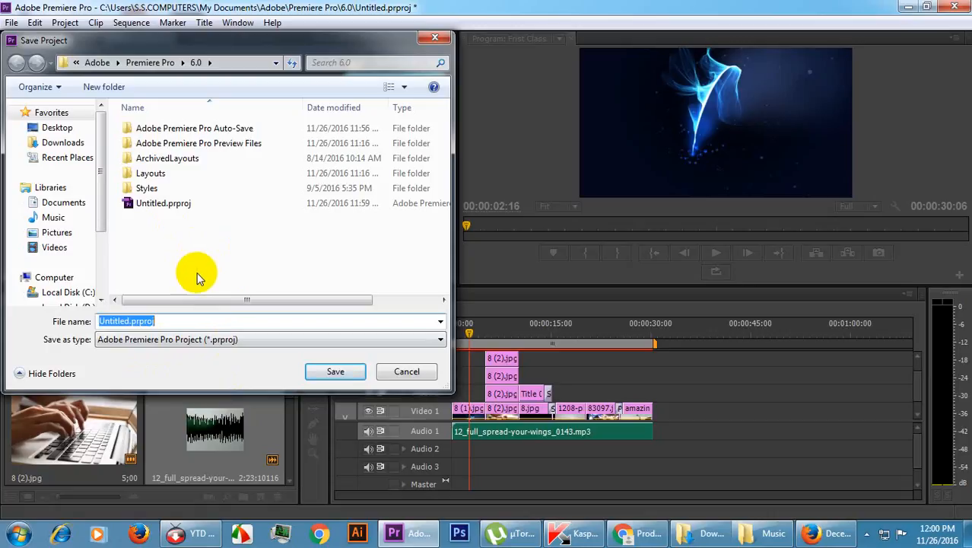
click(406, 371)
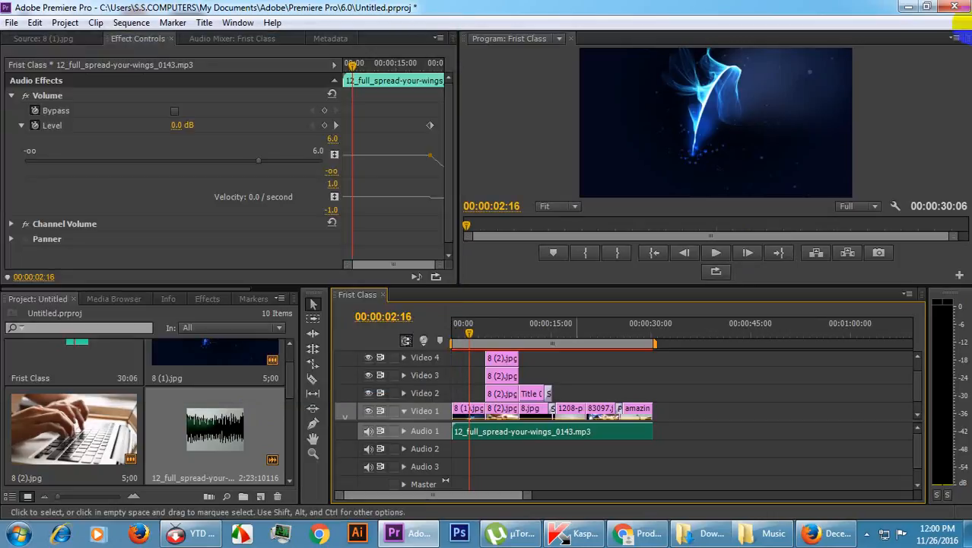
Switch to the desktop and create a new folder there named Project.
click(906, 9)
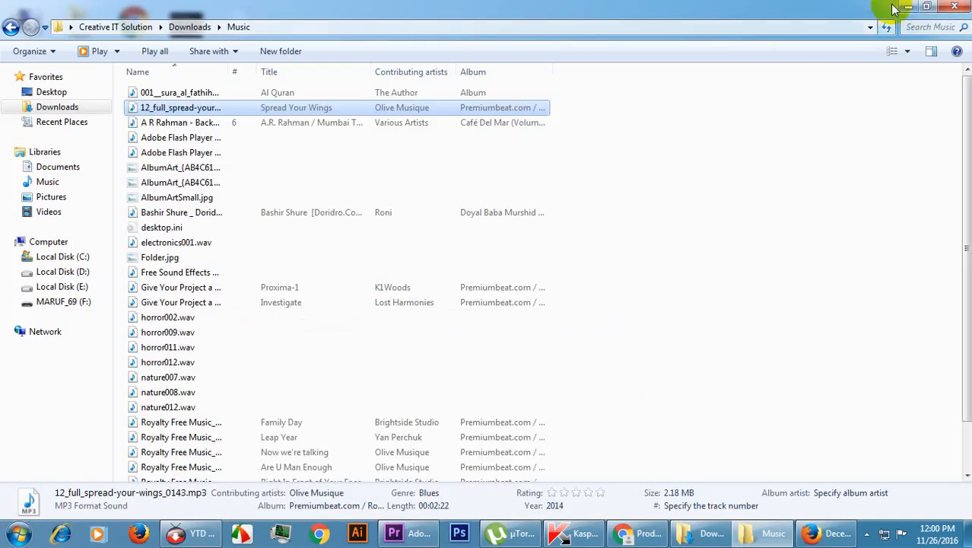
click(906, 6)
drag(521, 97, 693, 59)
click(783, 57)
right_click(505, 75)
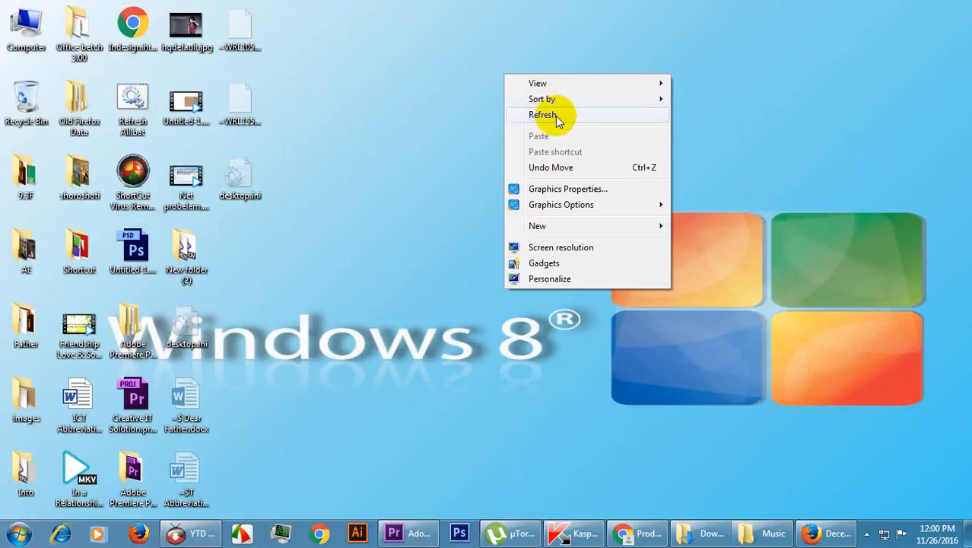
click(543, 227)
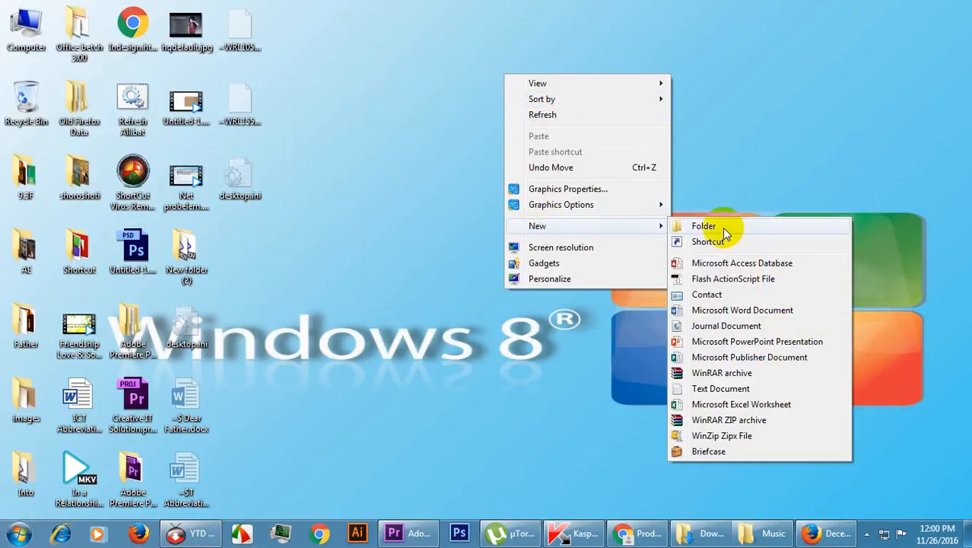
click(723, 222)
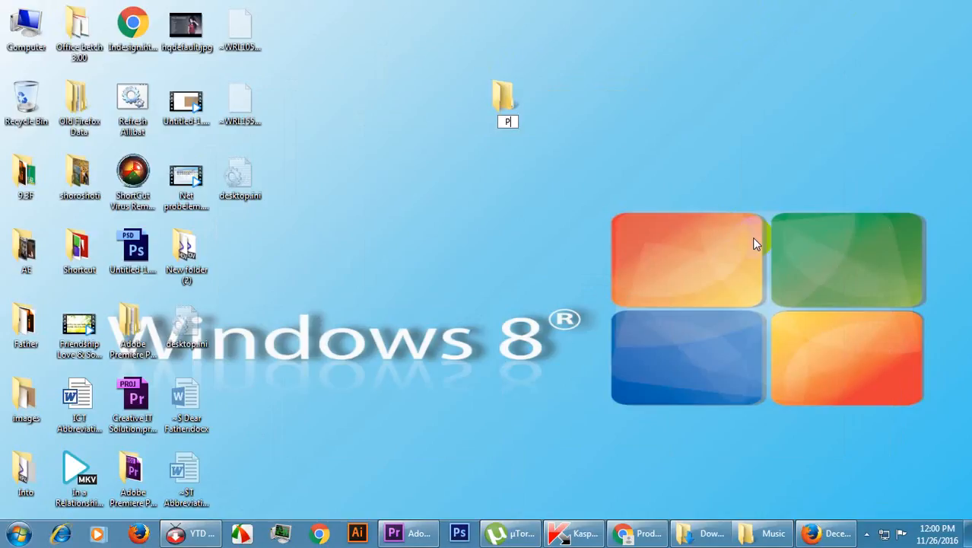
text(Project)
key(Return)
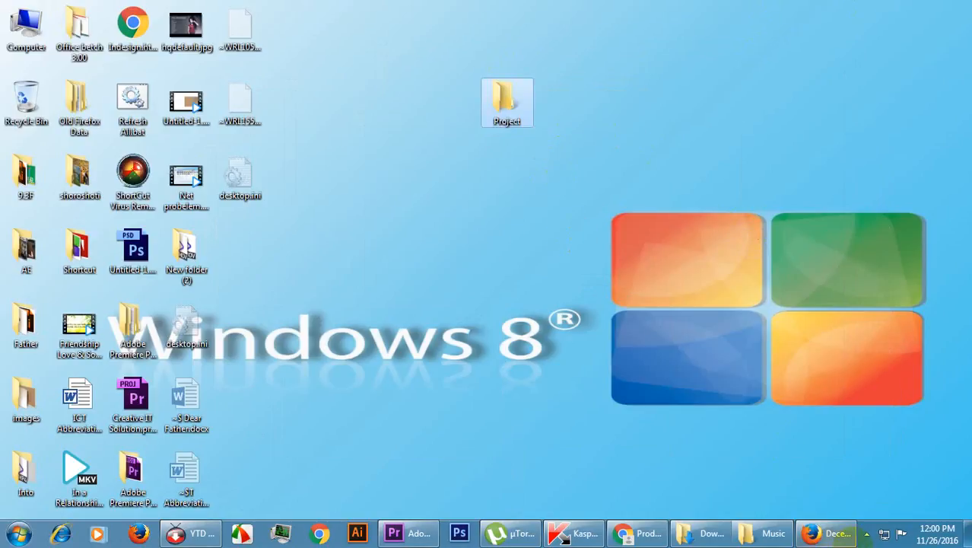
Copy 12_full_spread-your-wings_0143.mp3 from the Music folder into the Project folder on the desktop.
click(707, 542)
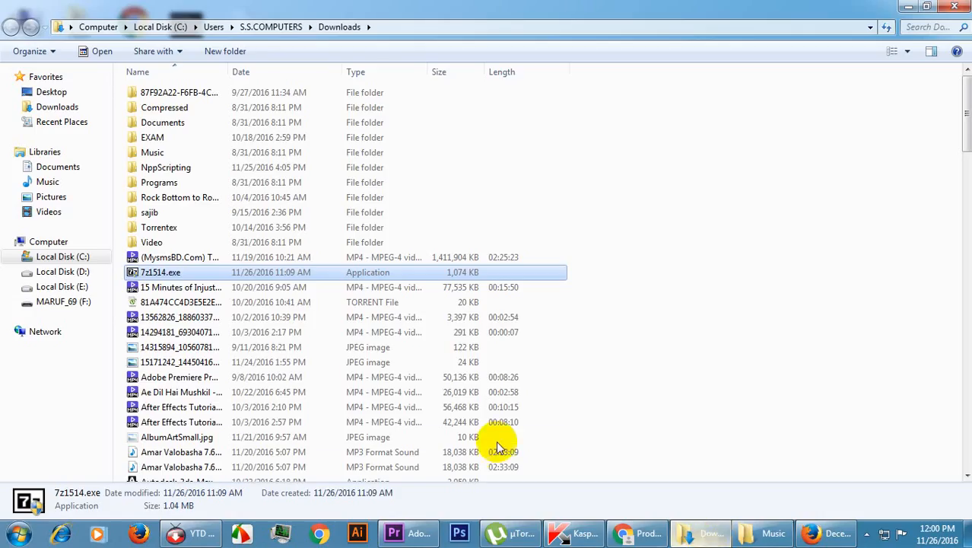
click(708, 534)
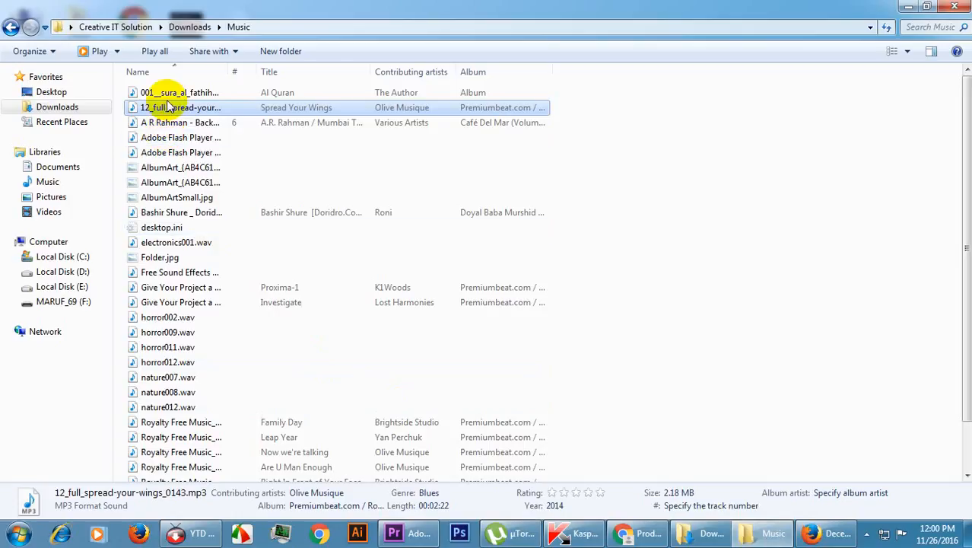
right_click(172, 111)
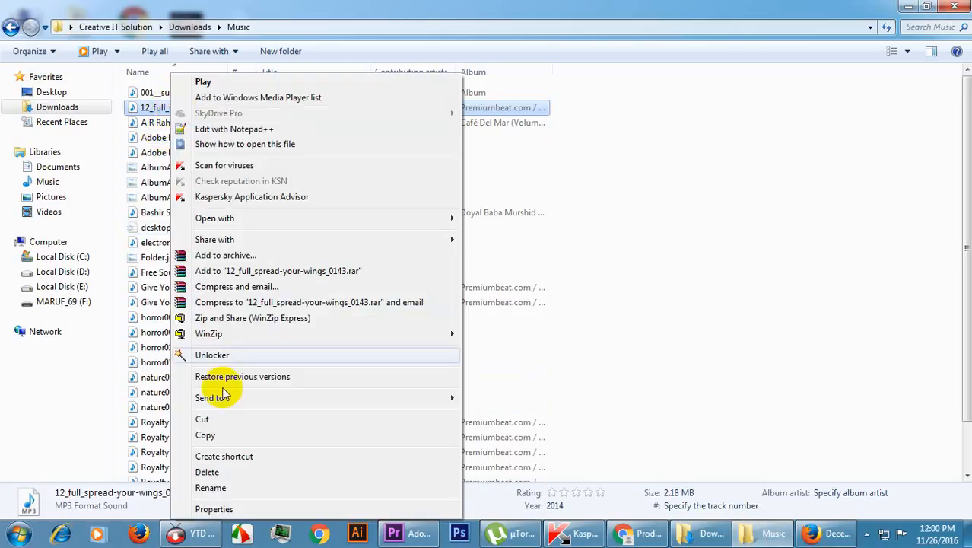
click(234, 440)
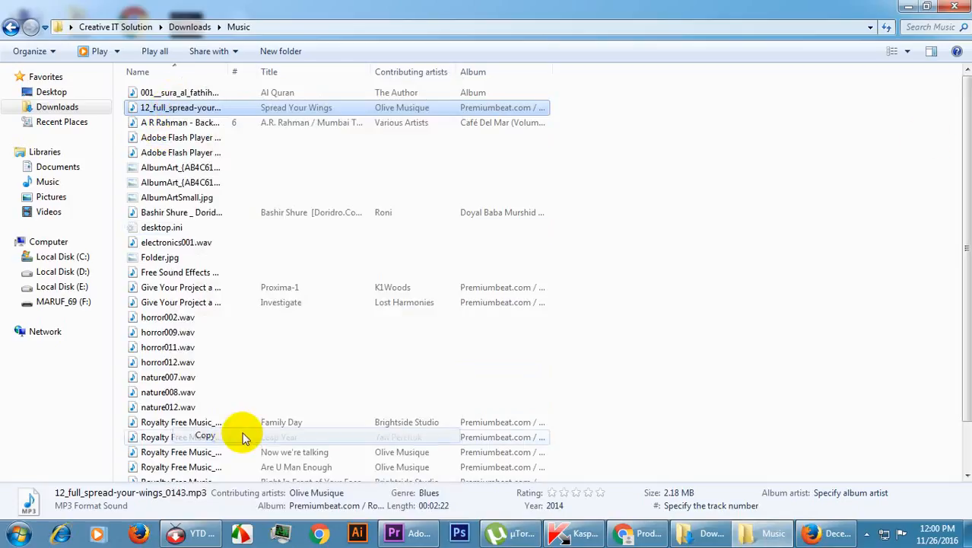
click(899, 7)
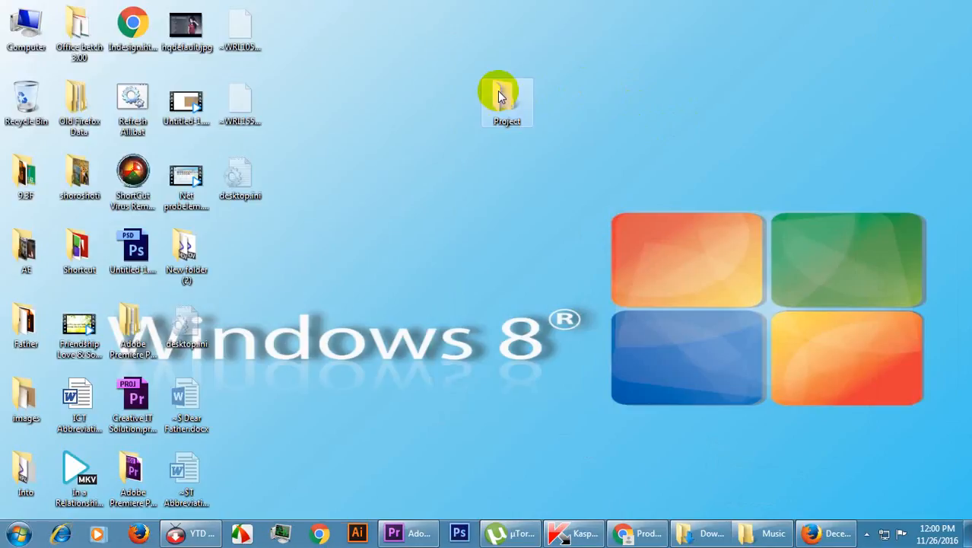
double_click(499, 93)
key(ctrl+v)
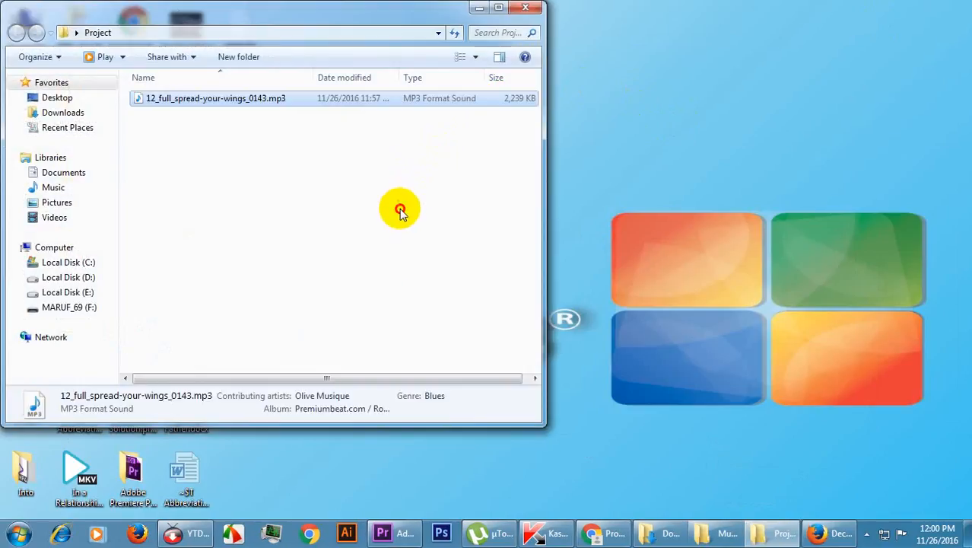
click(397, 207)
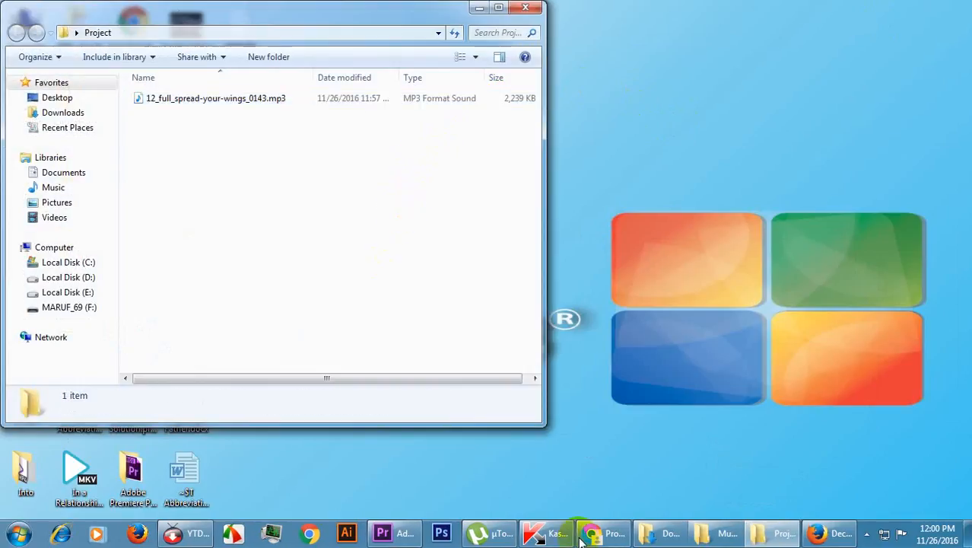
Put the Project folder window away and open the Creative pic folder inside PIC on Local Disk (E:).
click(763, 537)
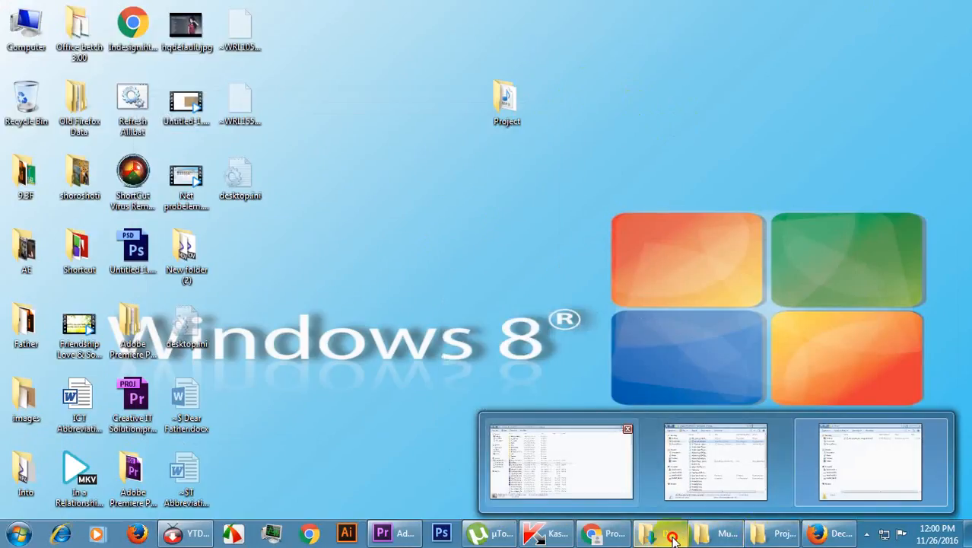
click(674, 537)
click(67, 288)
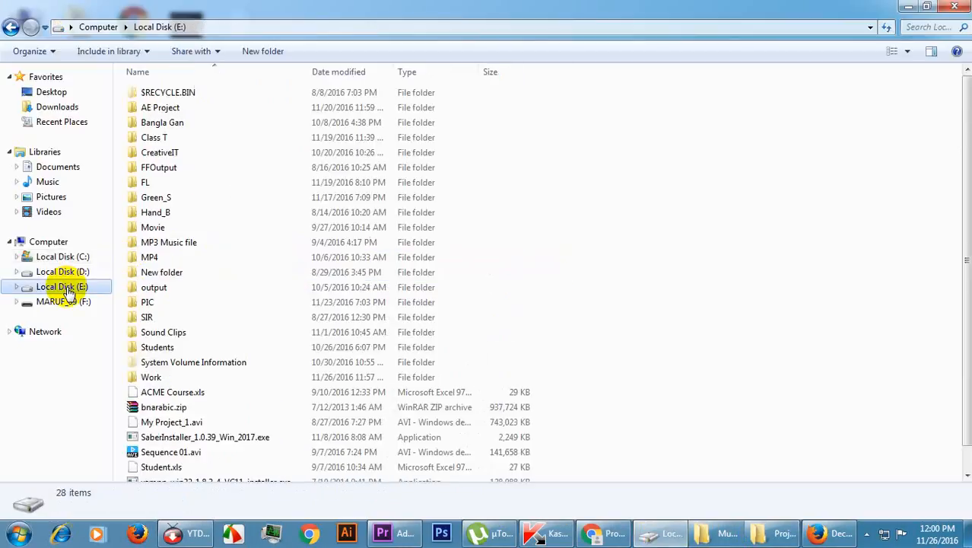
click(177, 292)
double_click(180, 304)
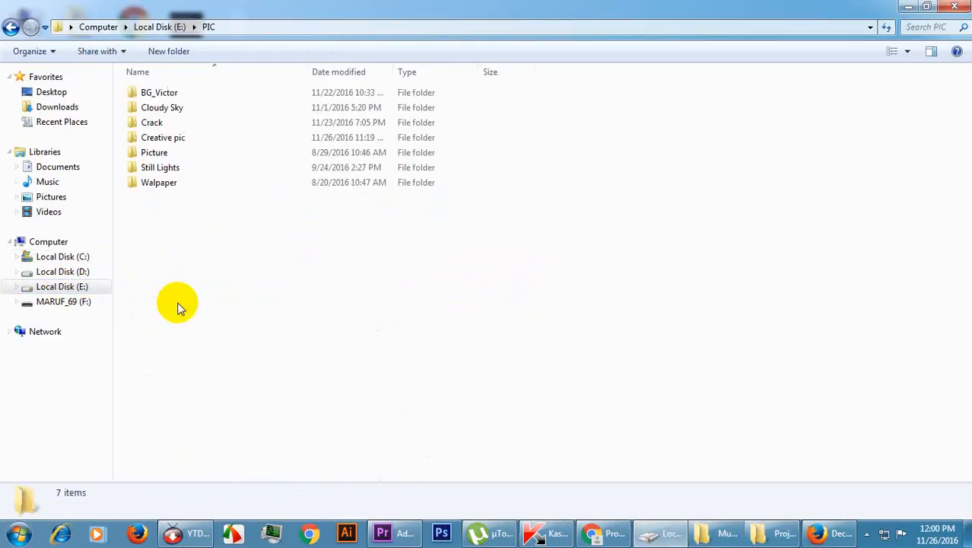
double_click(180, 142)
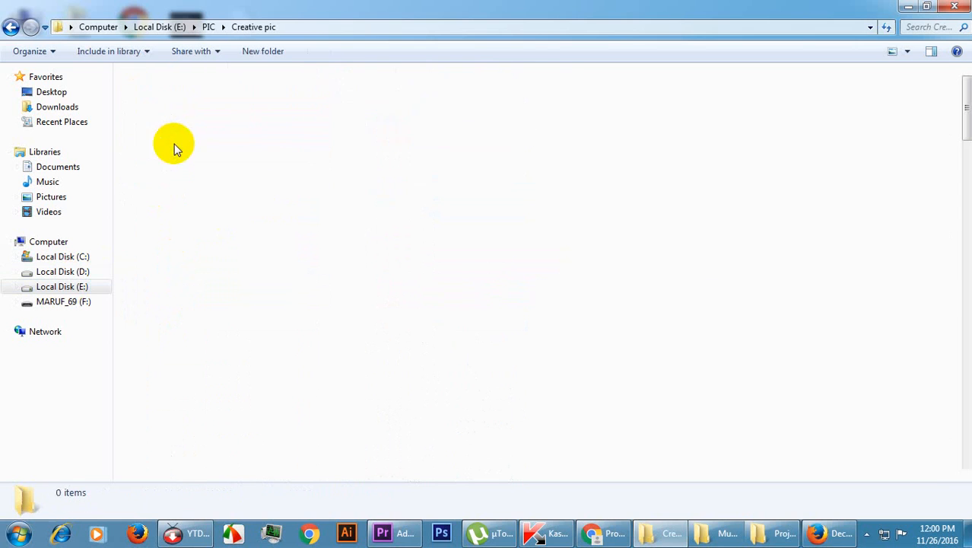
scroll(875, 282, down, 3)
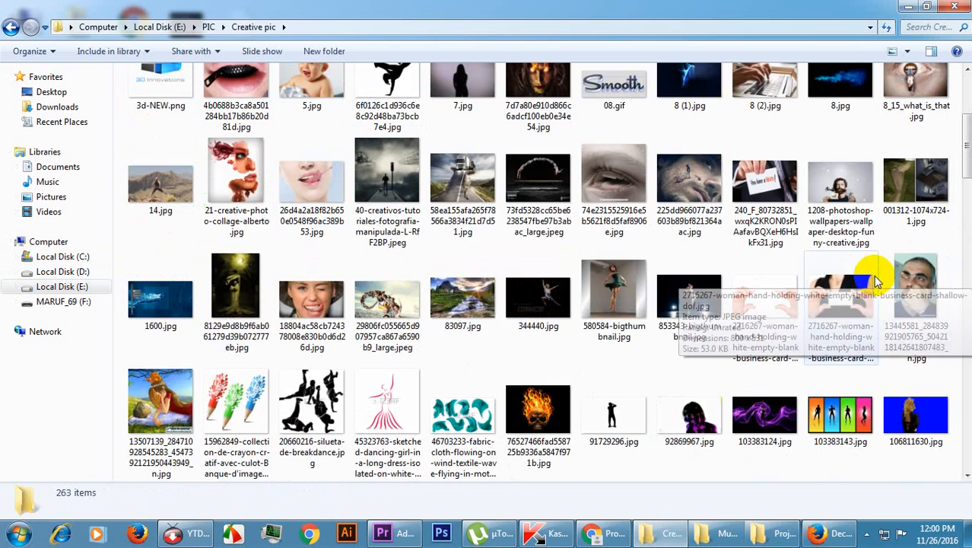
scroll(316, 278, down, 2)
scroll(311, 275, down, 4)
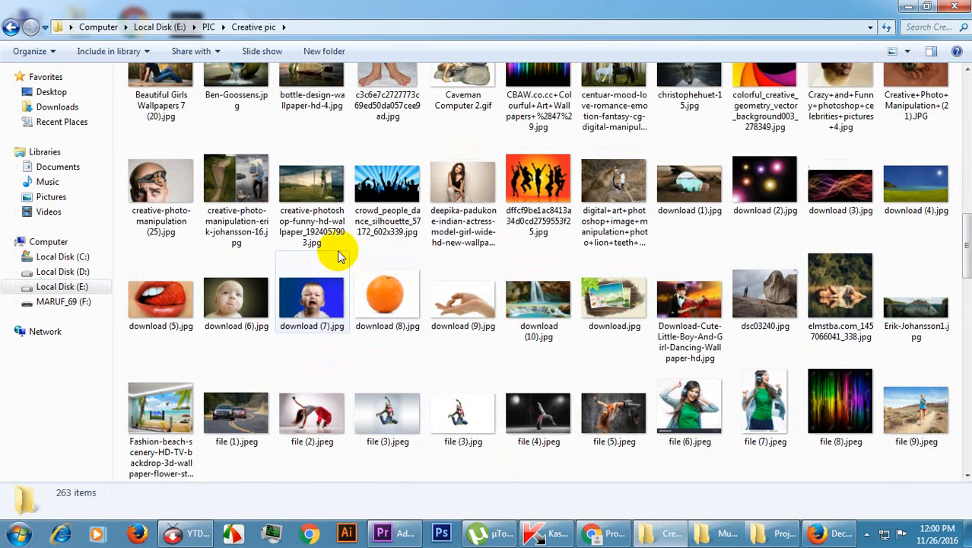
scroll(384, 257, down, 2)
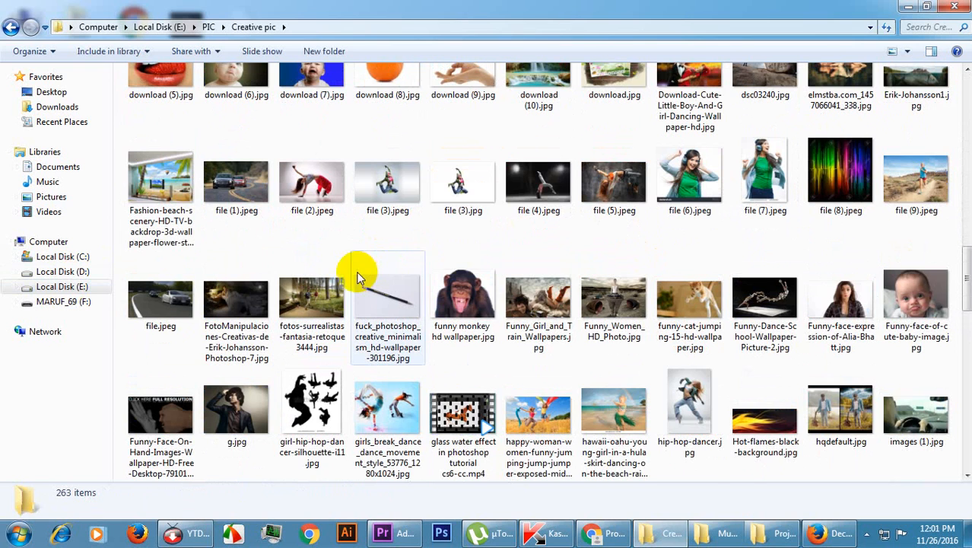
scroll(592, 336, down, 3)
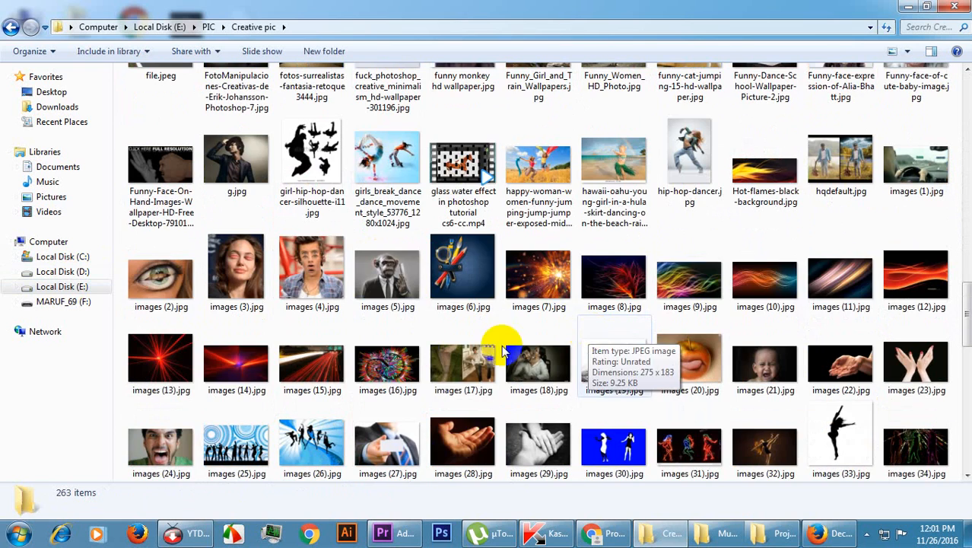
scroll(225, 260, up, 5)
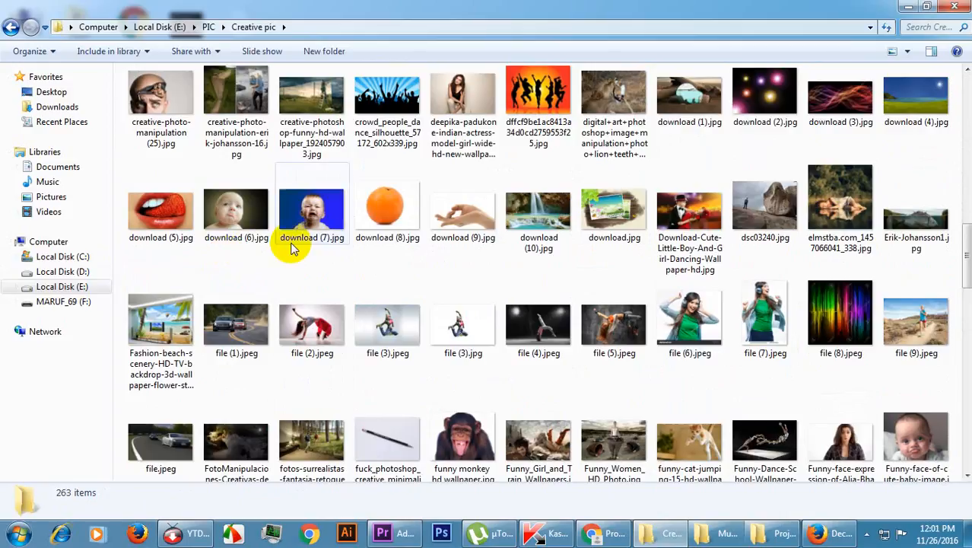
click(918, 99)
ctrl+click(828, 125)
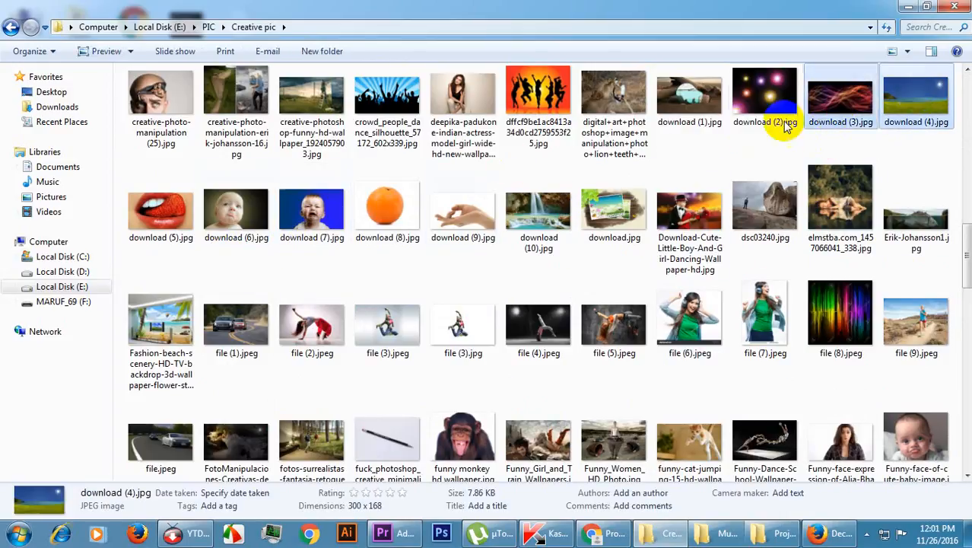
drag(184, 218, 239, 221)
ctrl+click(245, 228)
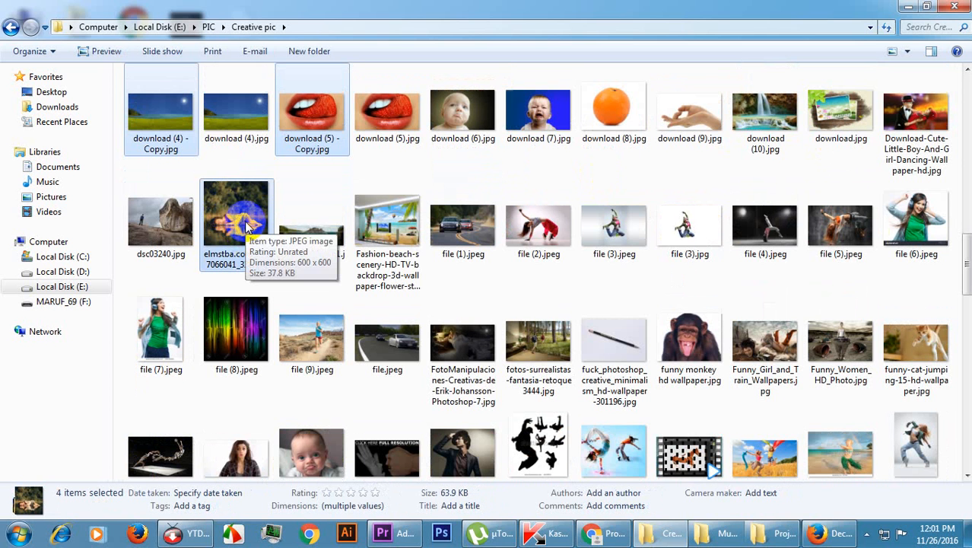
key(shift+Delete)
click(554, 275)
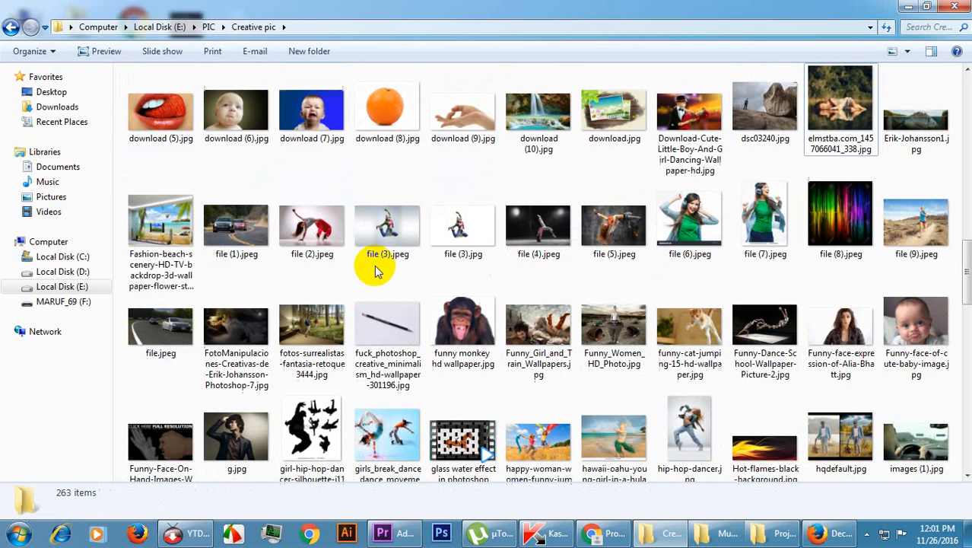
click(193, 129)
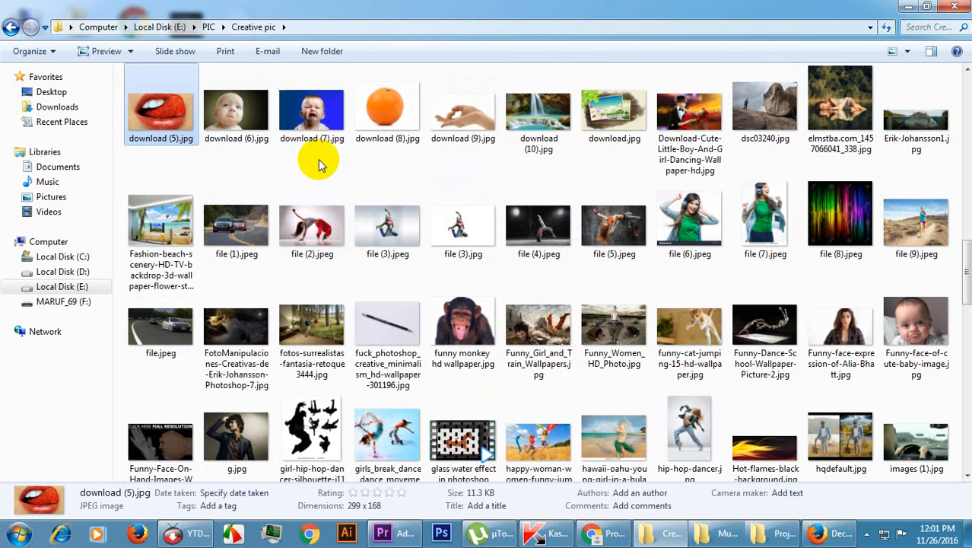
Copy the two futurefamily images, the mysecretcrush image and the crowd_people_dance_silhouette image from Creative pic into the desktop Project folder.
scroll(336, 163, up, 5)
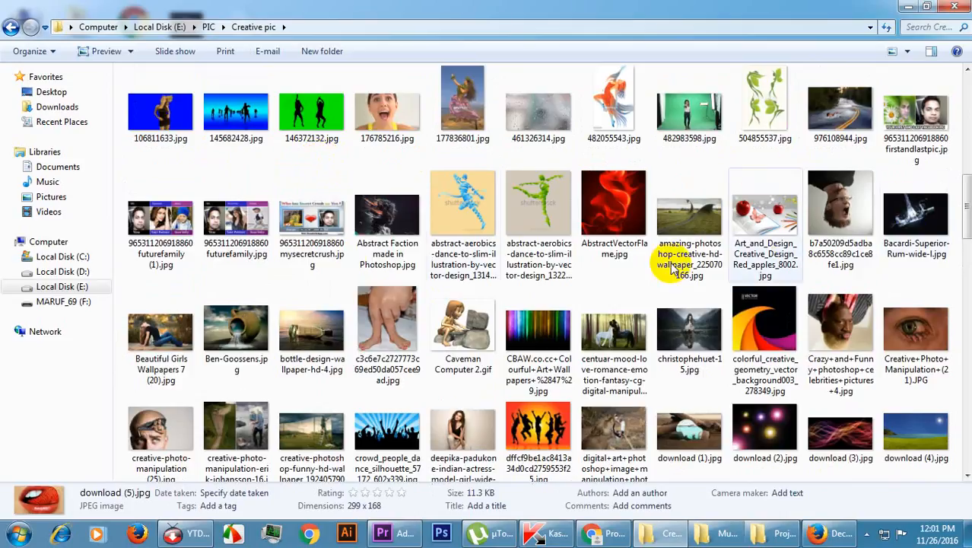
click(161, 221)
shift+click(312, 221)
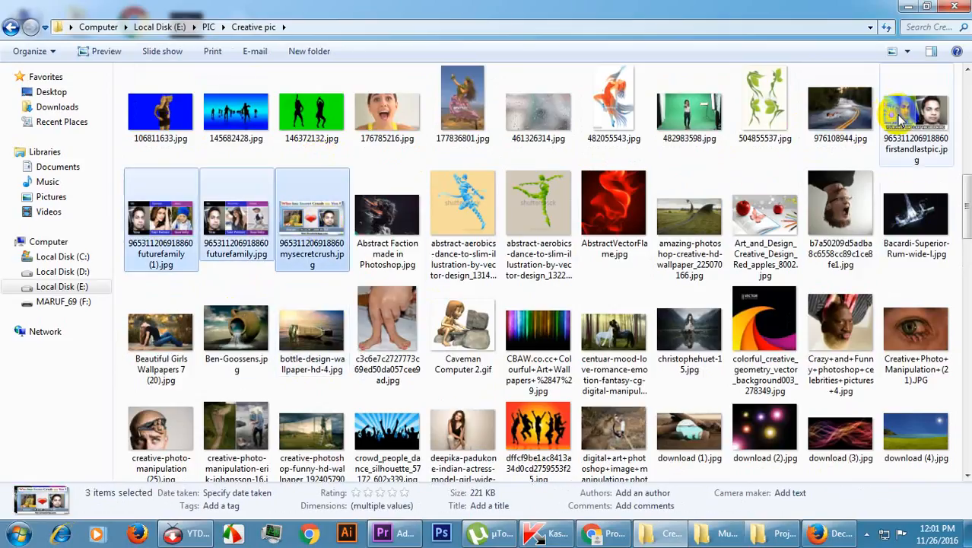
scroll(471, 285, down, 2)
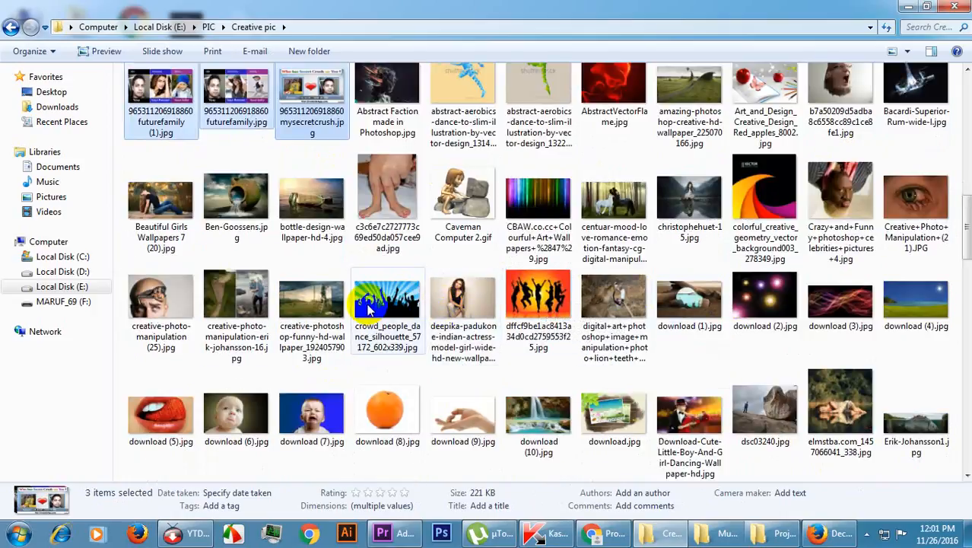
ctrl+click(373, 309)
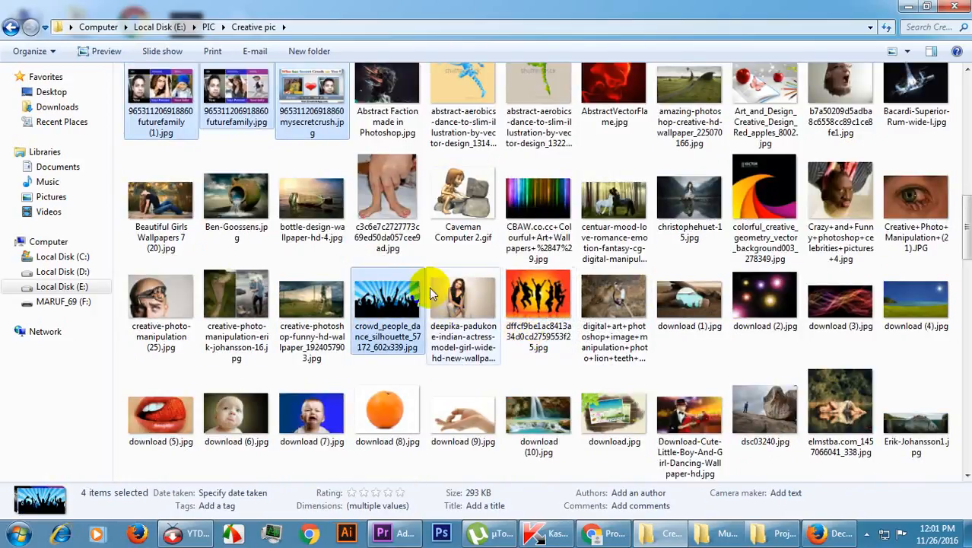
right_click(394, 297)
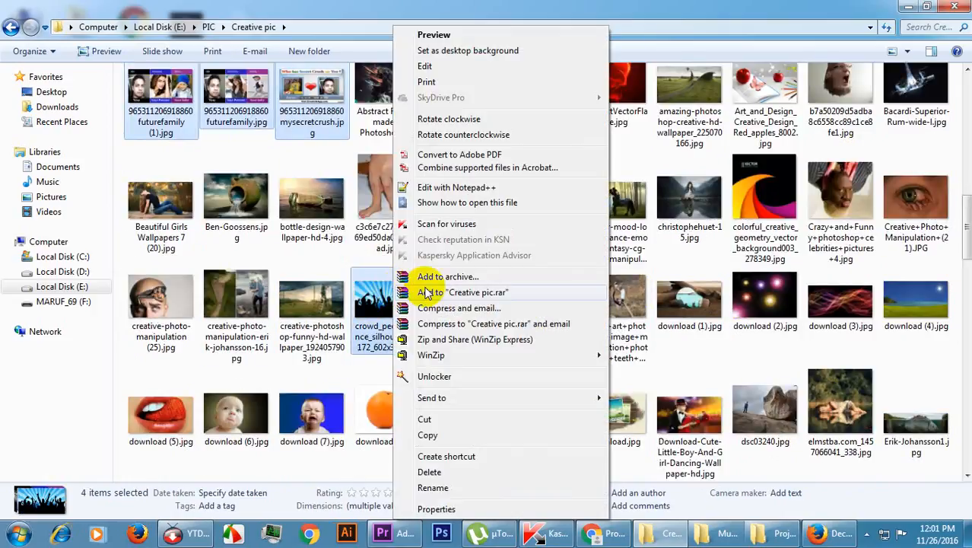
click(447, 440)
click(776, 533)
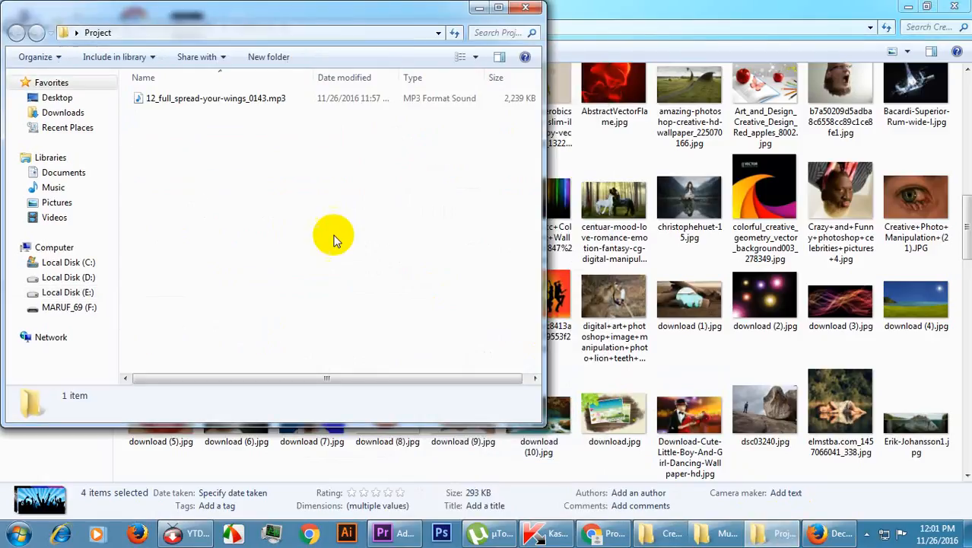
right_click(315, 213)
click(349, 314)
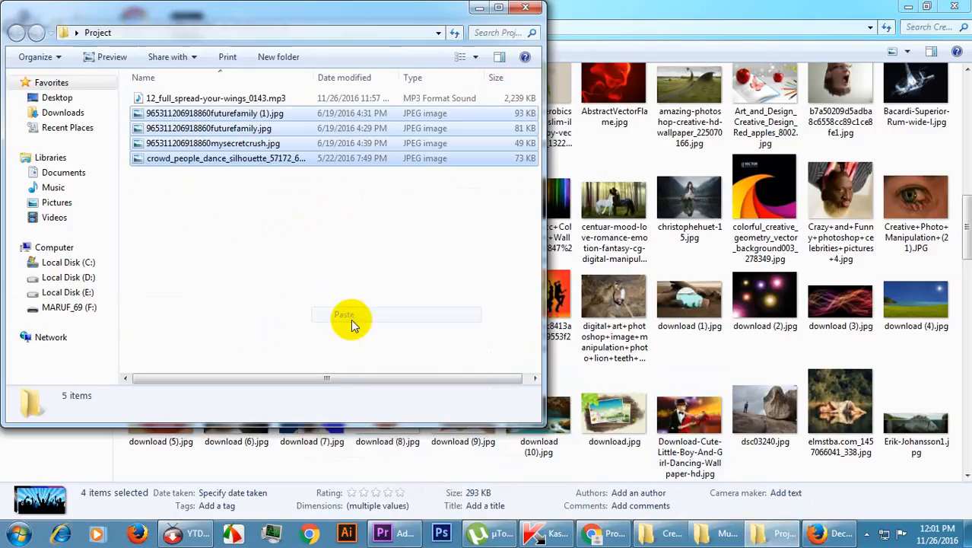
click(221, 237)
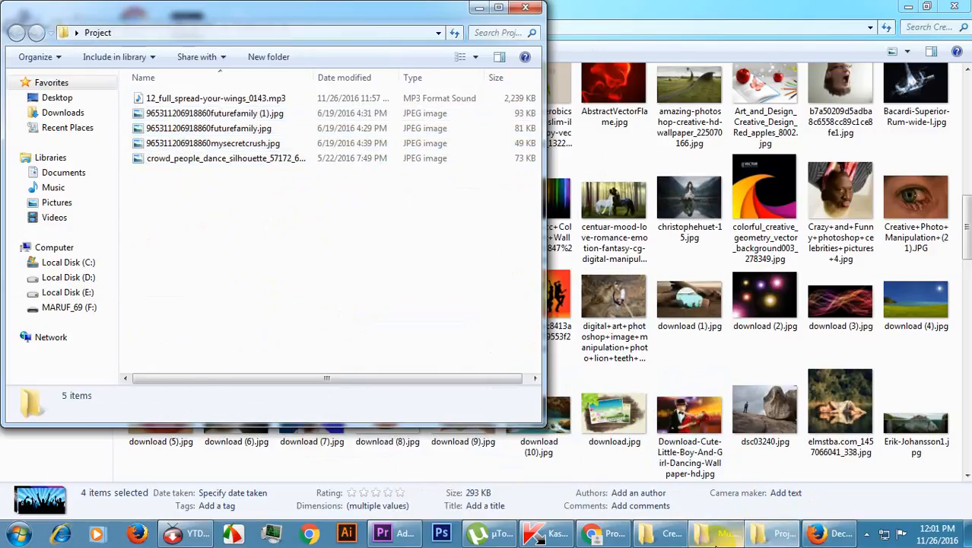
Switch to Premiere Pro and save the project as My W in the Project folder on the desktop.
click(396, 532)
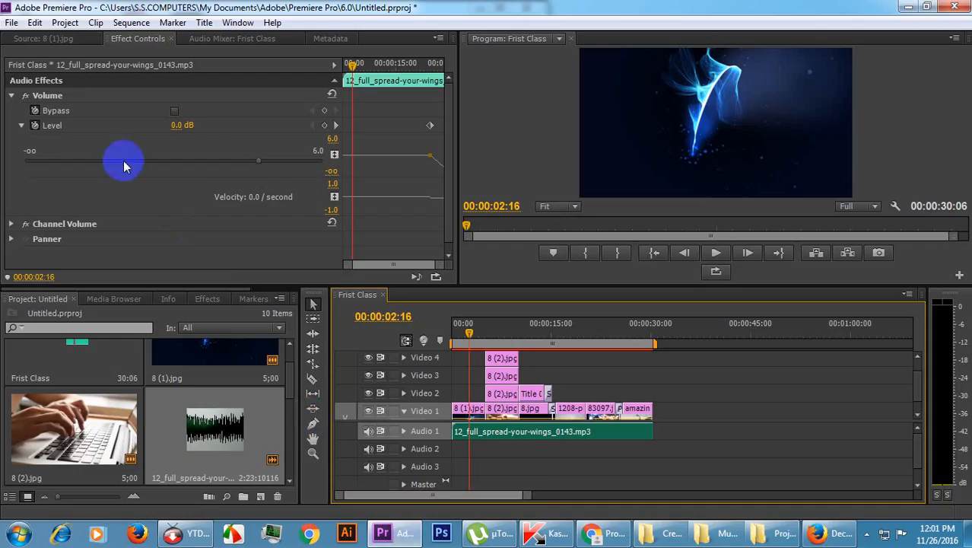
click(11, 22)
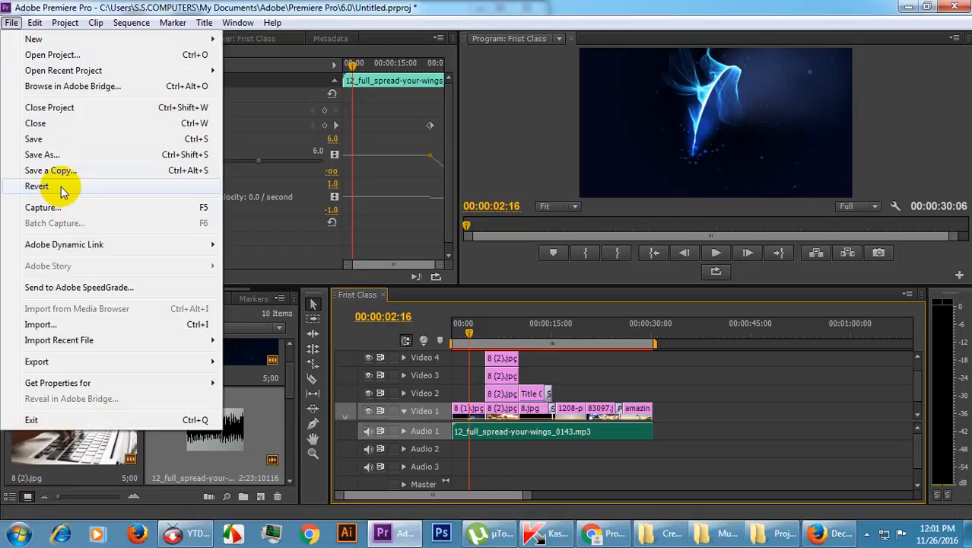
click(47, 155)
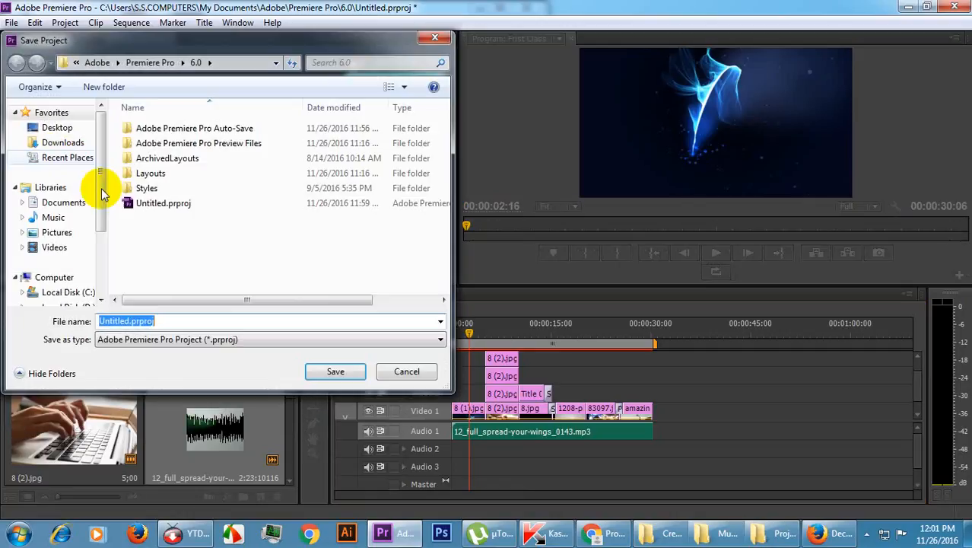
click(67, 131)
click(173, 189)
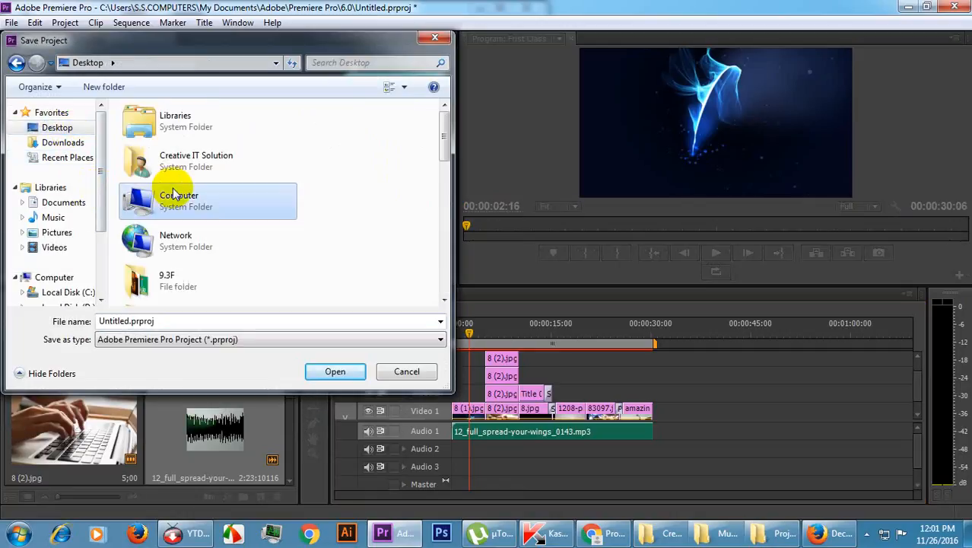
key(p)
double_click(197, 175)
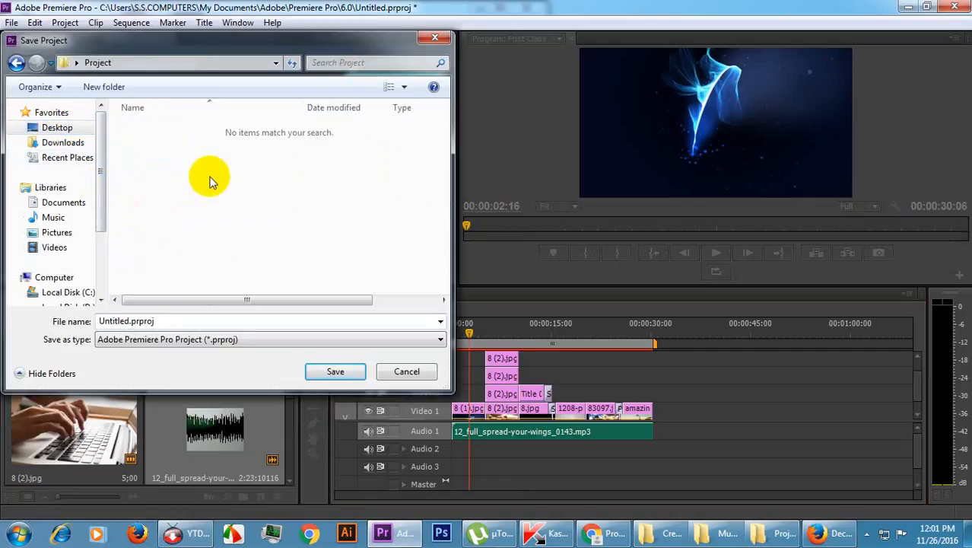
double_click(181, 318)
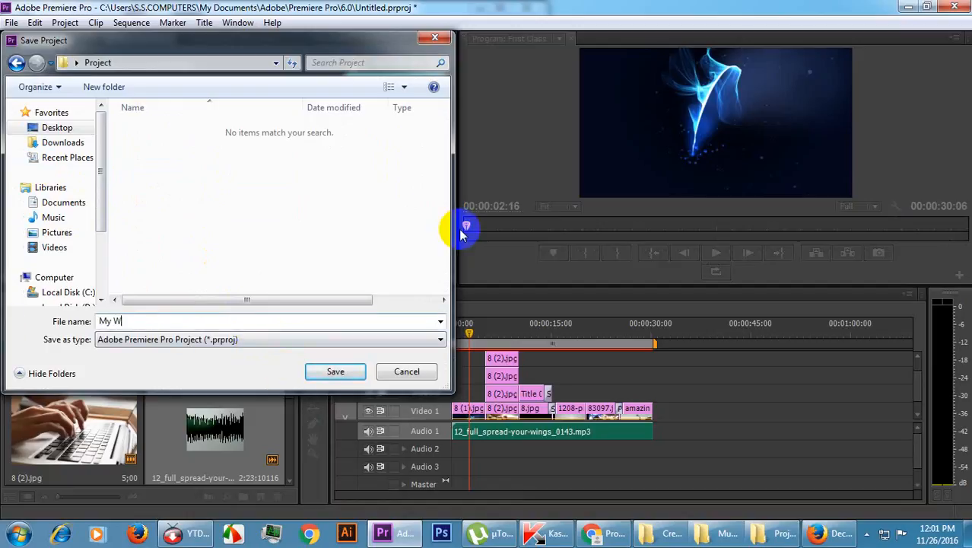
key(Return)
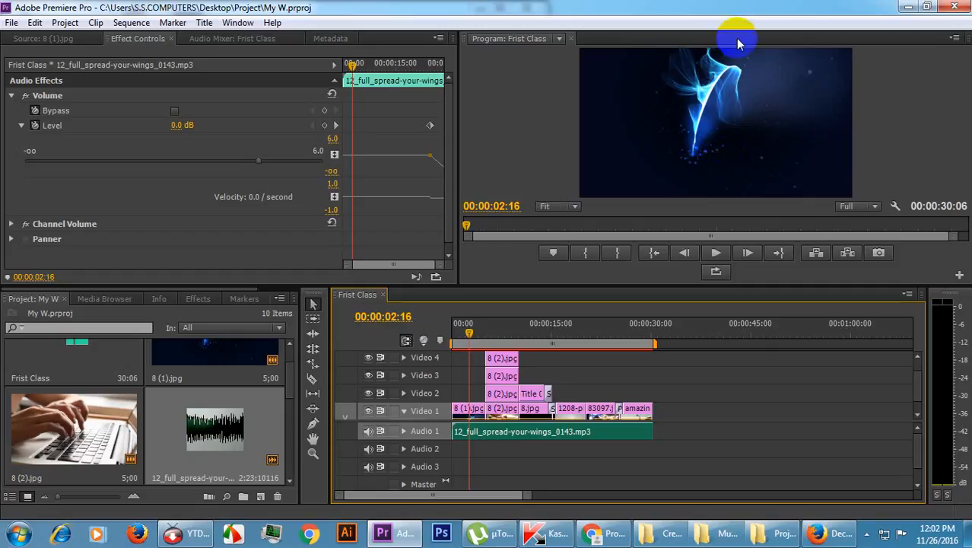
Open the media export settings for the Frist Class sequence and move the dialog clear of the screen edge.
click(11, 23)
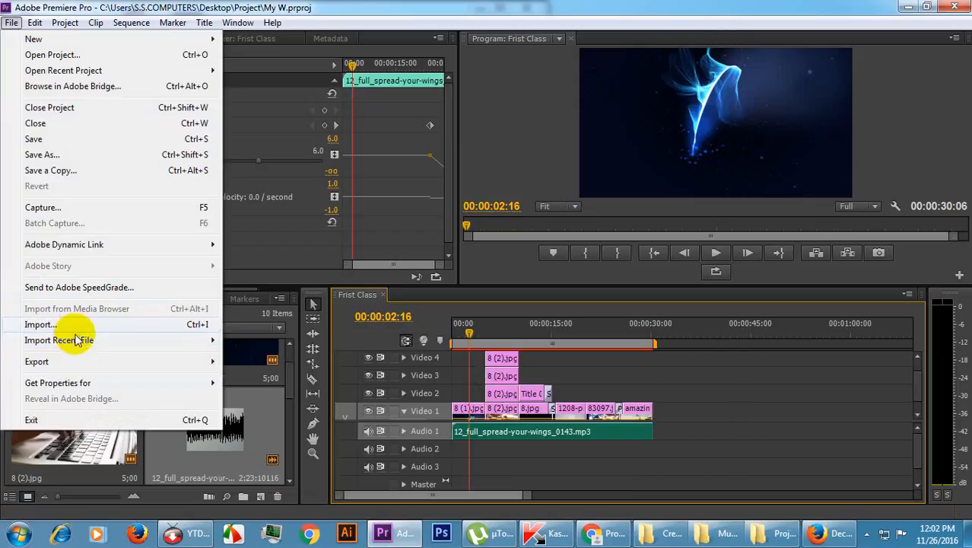
mouse_move(83, 363)
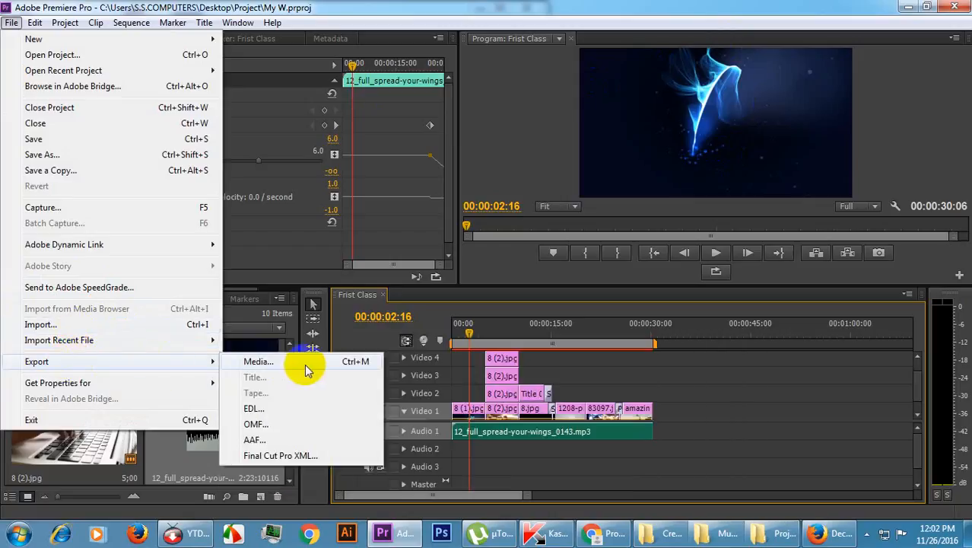
click(348, 362)
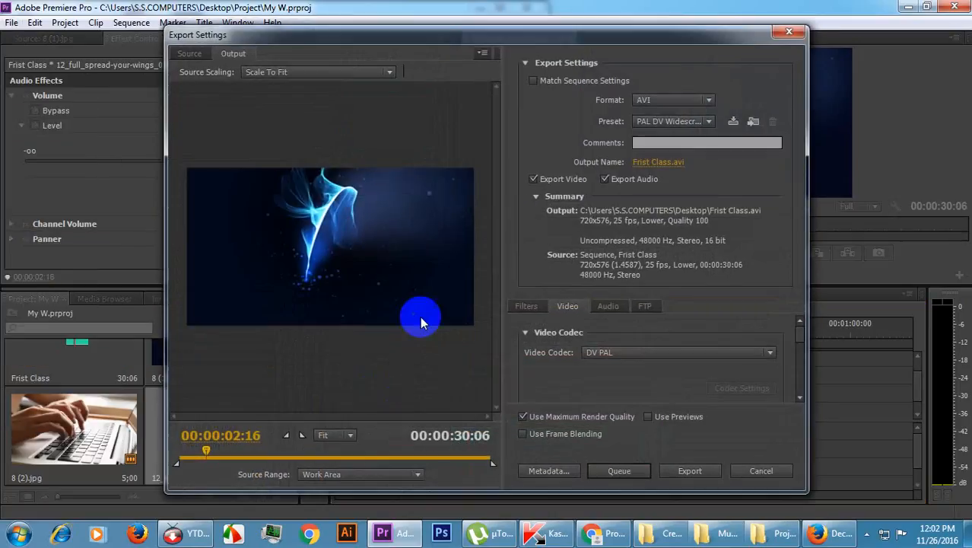
mouse_move(450, 38)
mouse_down()
mouse_move(456, 11)
mouse_move(465, 28)
mouse_up()
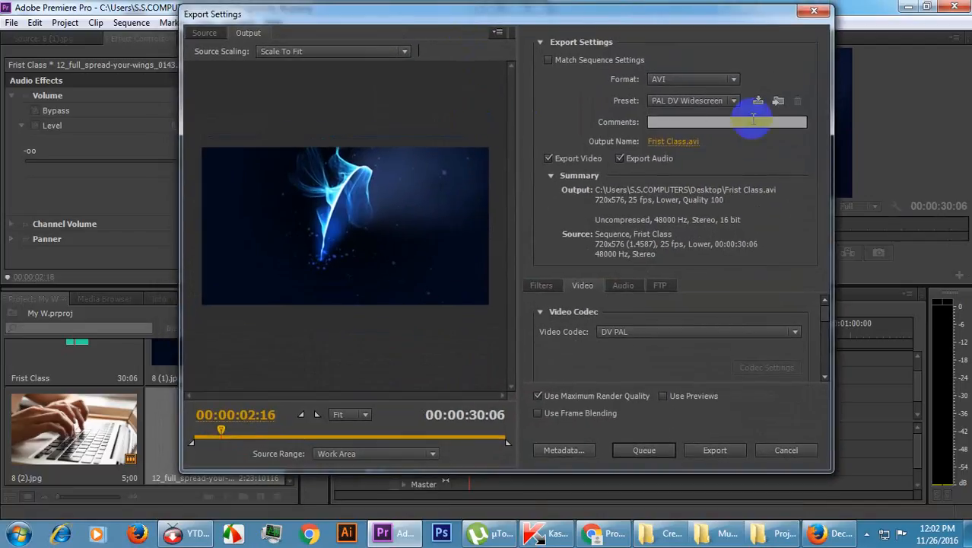
Set the export format of the Frist Class sequence to Animated GIF.
click(735, 80)
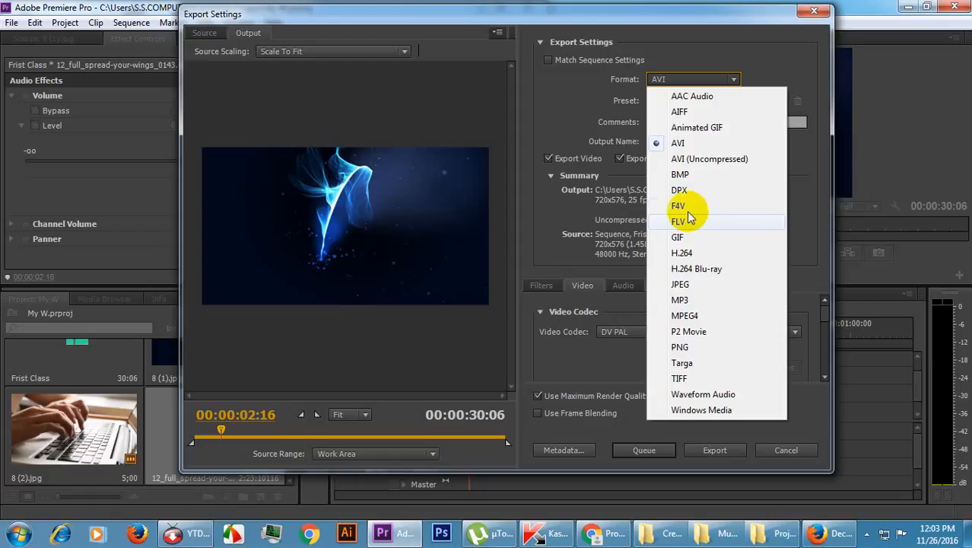
click(718, 130)
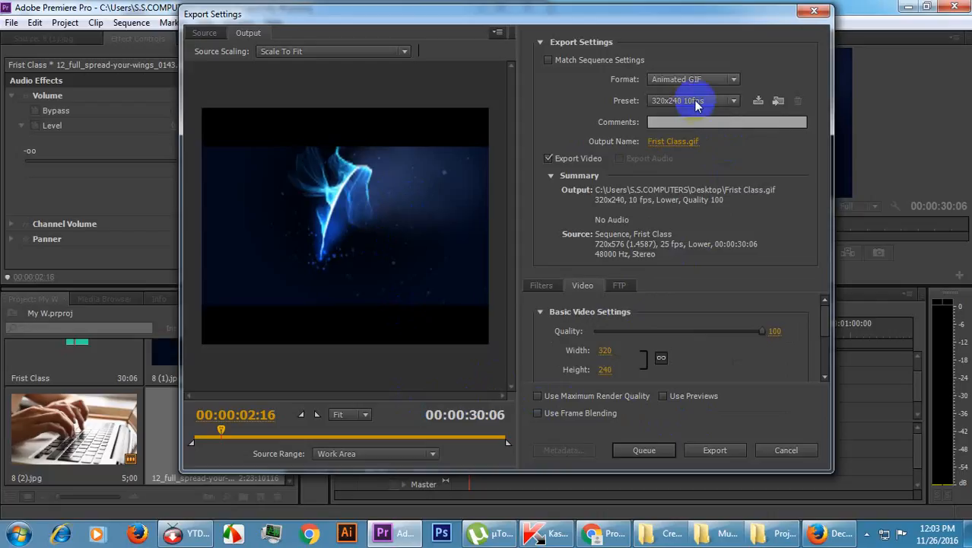
click(686, 123)
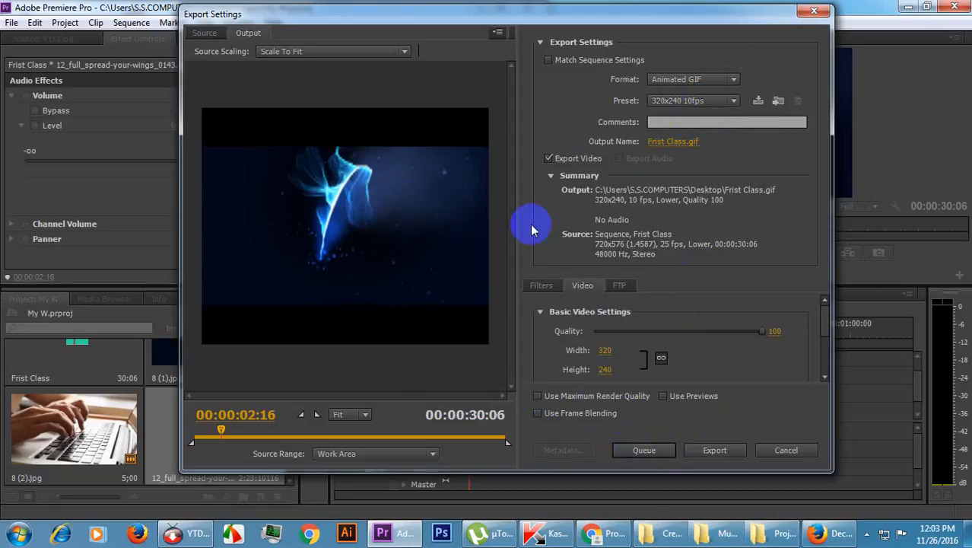
click(644, 451)
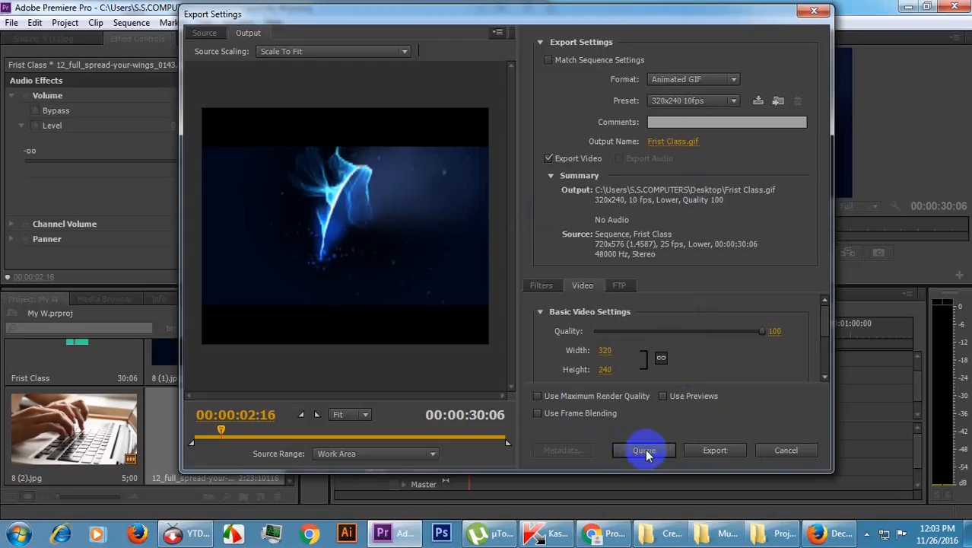
click(716, 450)
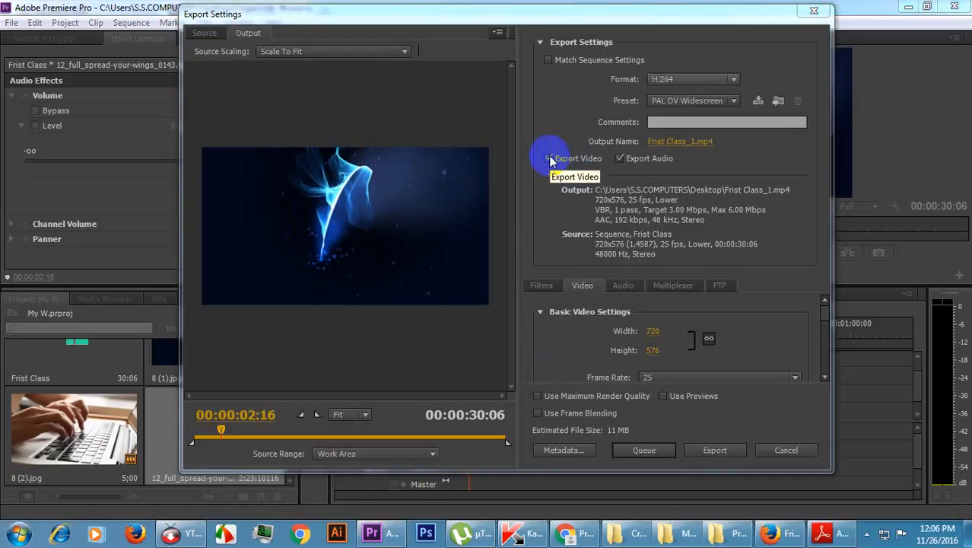
Export the Frist Class sequence in H.264 with both video and audio enabled, as Frist Class_1.mp4 on the desktop.
click(549, 158)
click(548, 158)
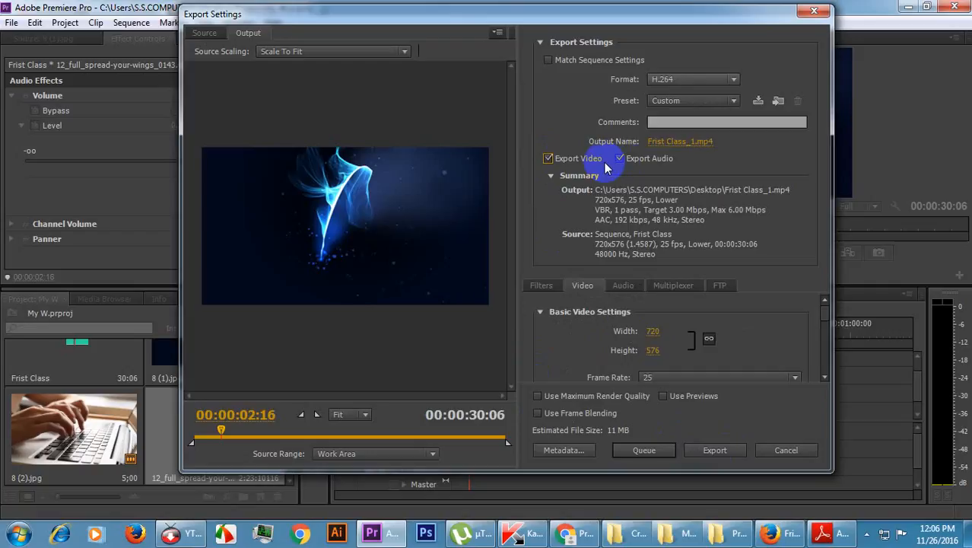
click(622, 157)
click(621, 157)
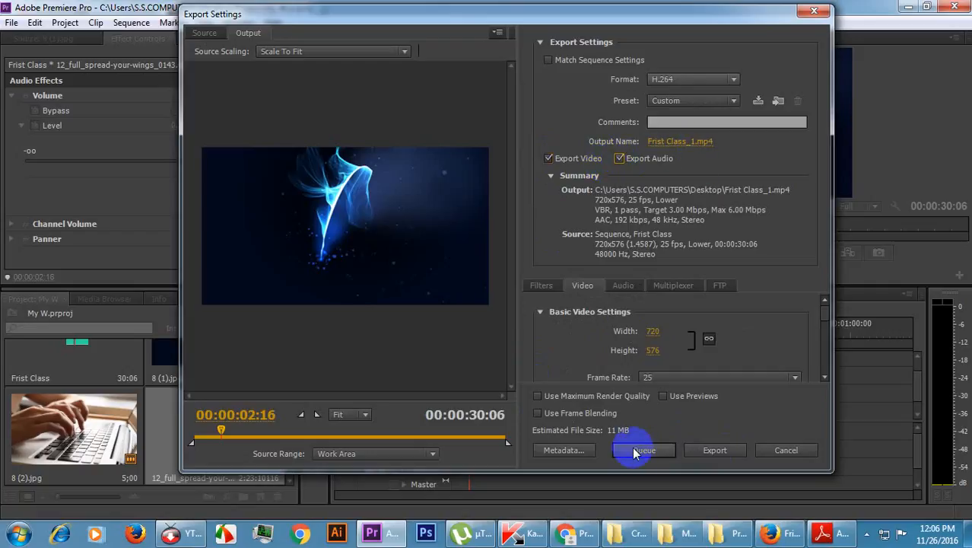
click(722, 451)
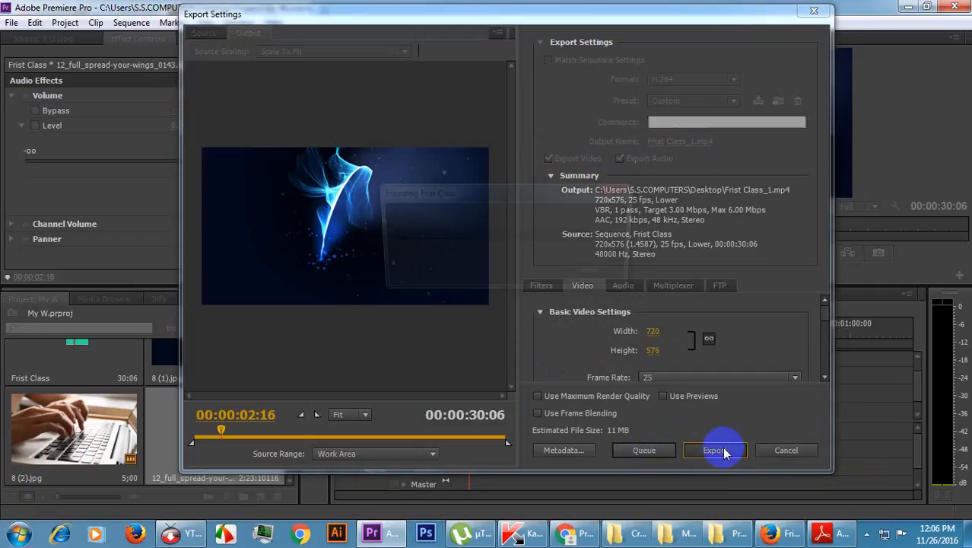